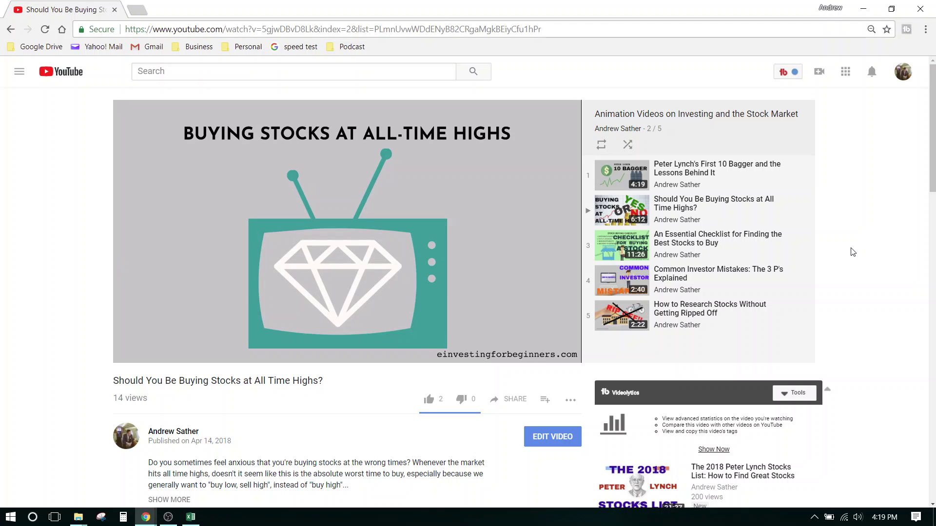
- Open sec.gov in a new browser tab and go to its EDGAR company filings search page
key("ctrl+t")
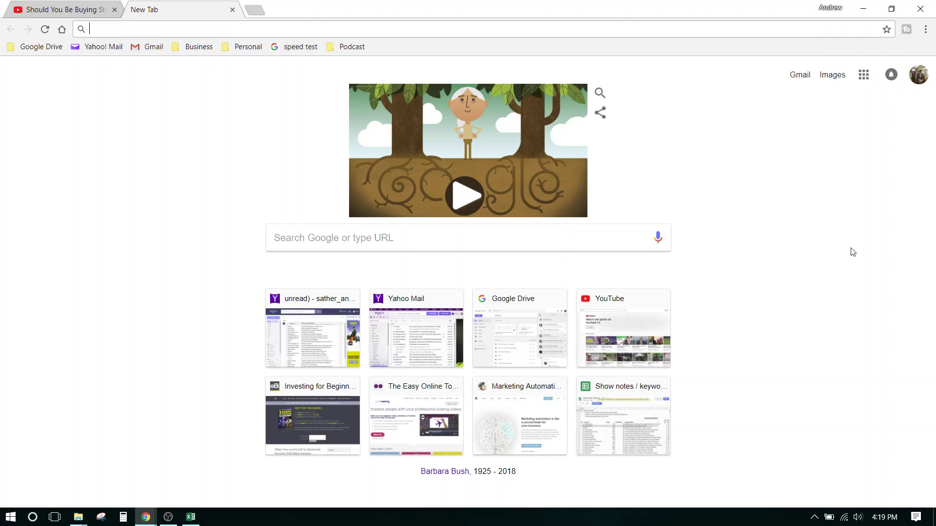
type("sec.gov")
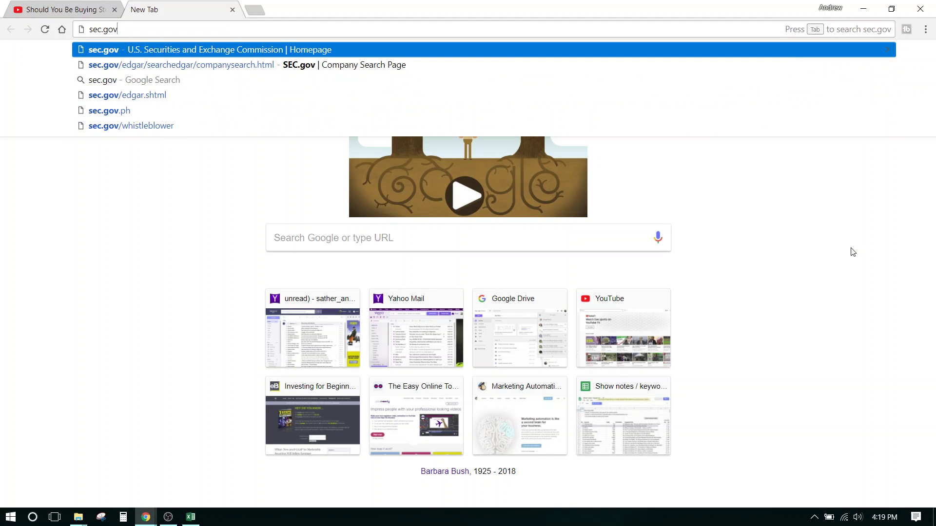
key("Return")
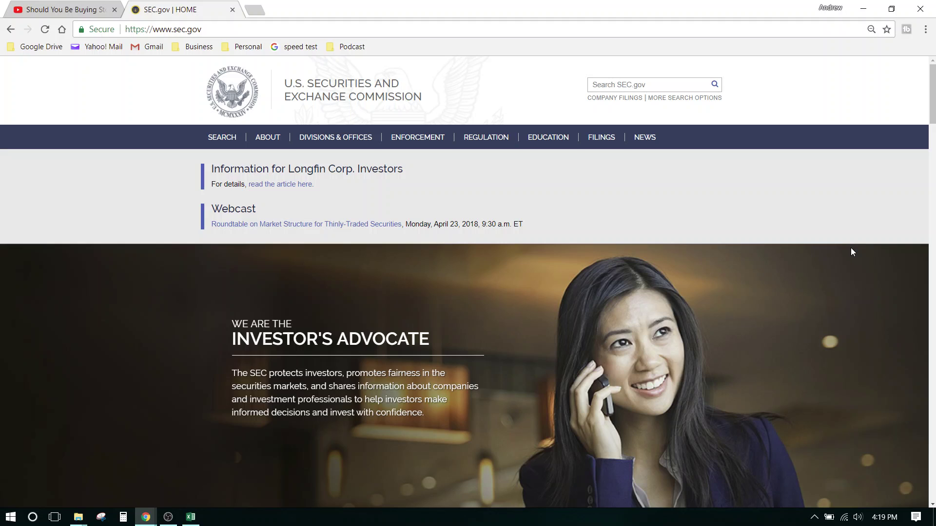
left_click(606, 99)
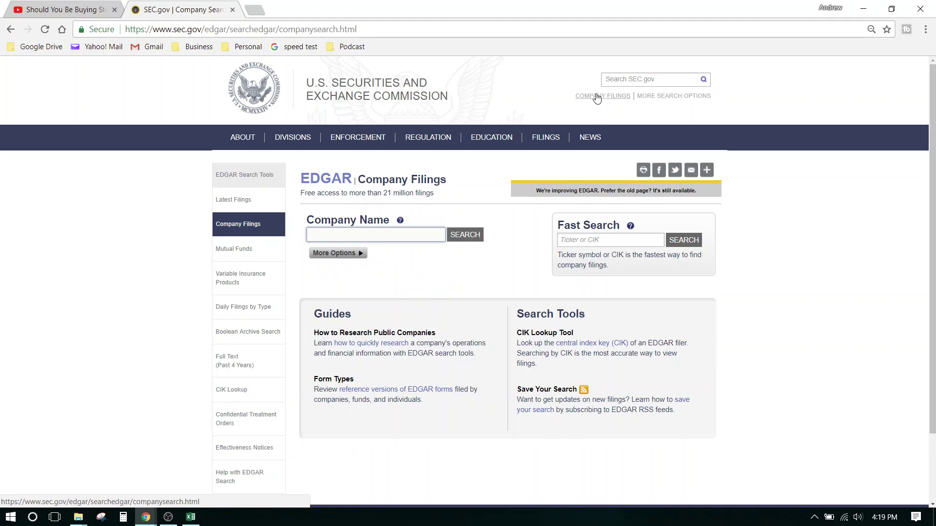
- Look up Apple's filings with a fast search for the ticker aapl
left_click(605, 240)
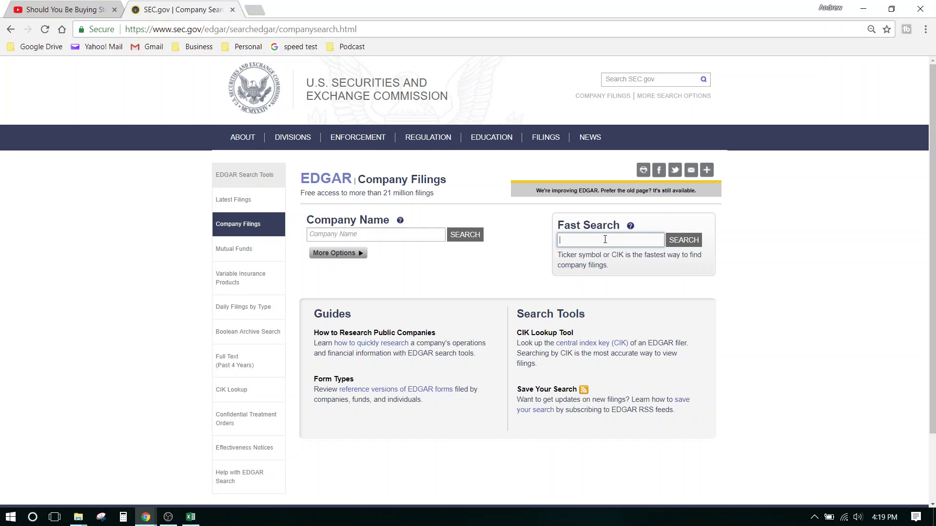
type("aapl")
key("Return")
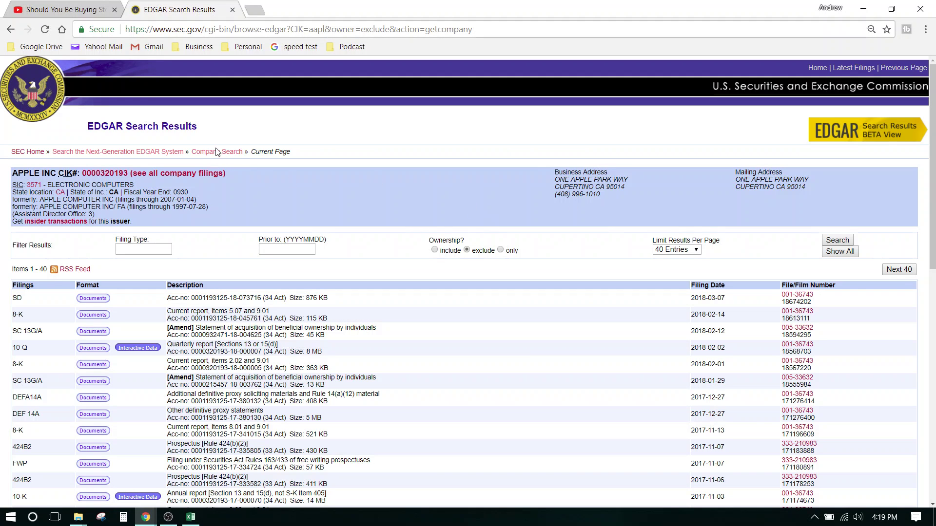
- Filter Apple's filings by the filing type 10-k
left_click(145, 249)
key("Down")
key("Return")
key("Return")
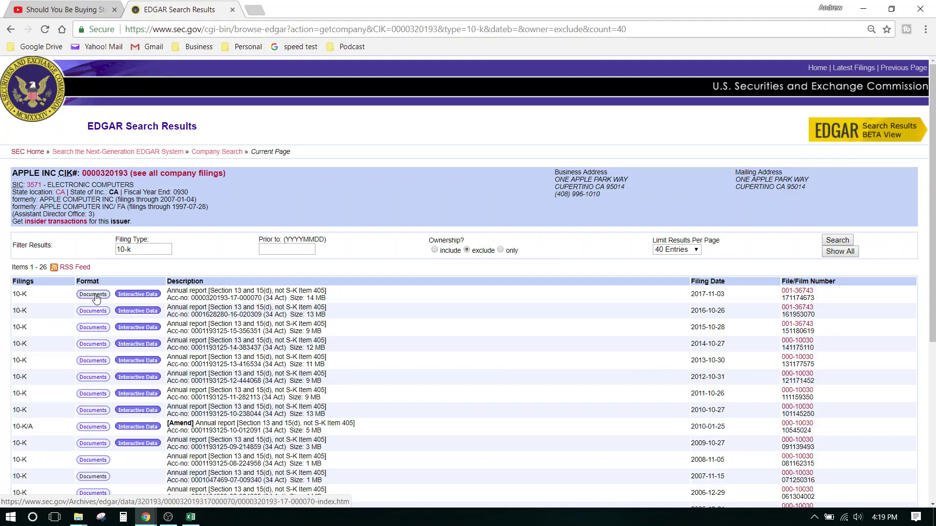
- Open the main 10-K document of the filing dated 2017-11-03 and return to the filings list
left_click(94, 295)
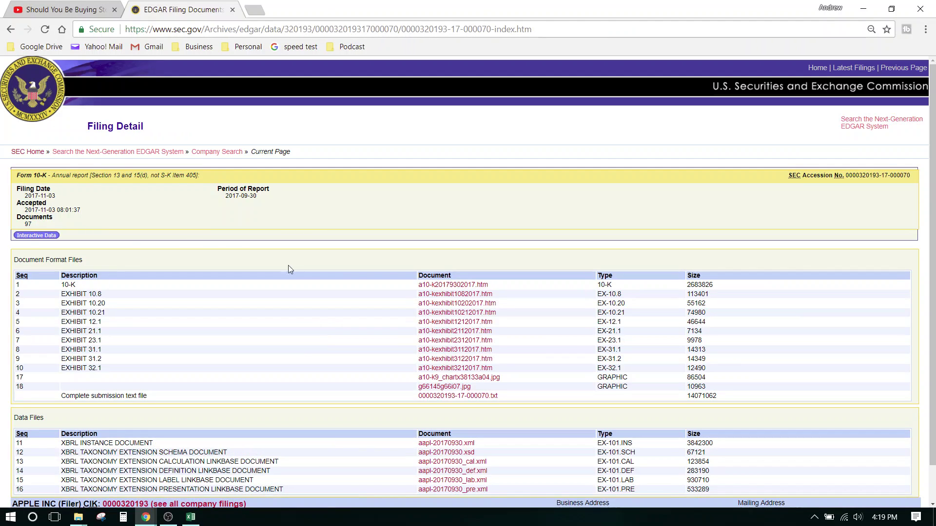
left_click(445, 286)
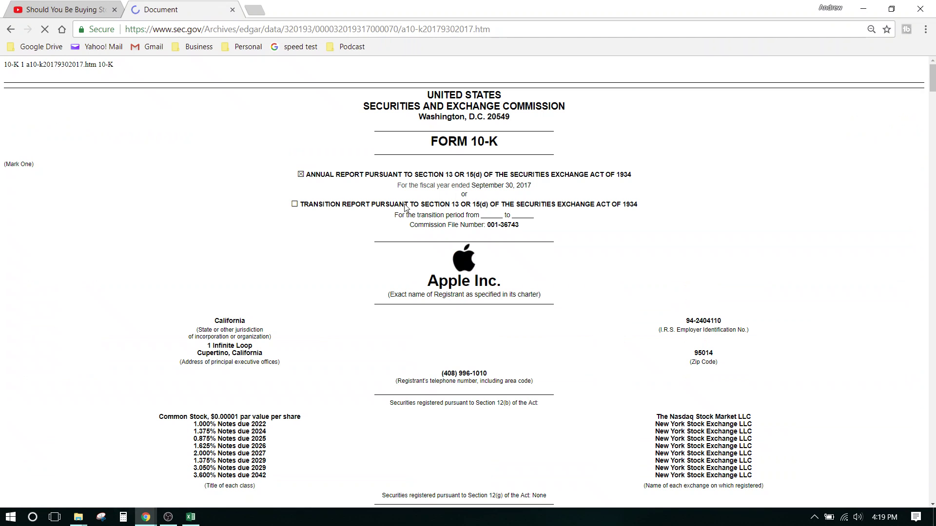
left_click(12, 30)
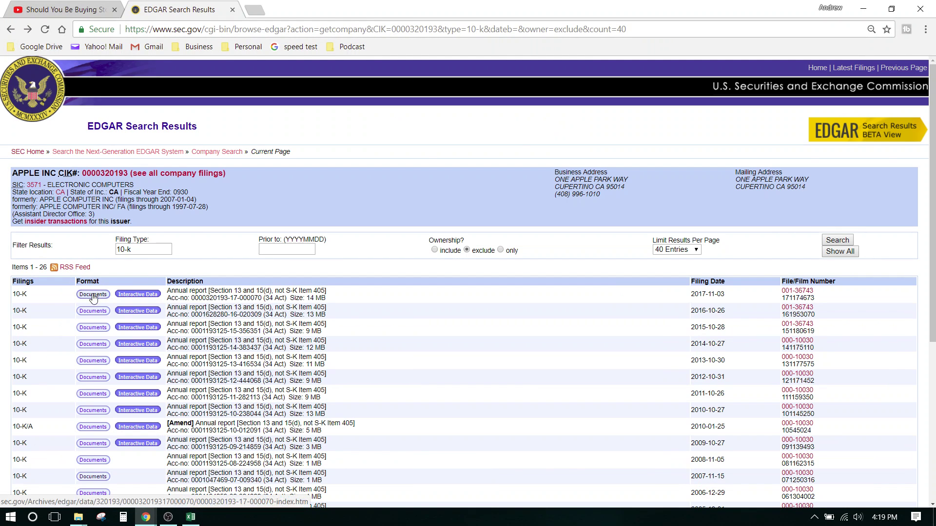
- Check the filing date of the most recent 10-K in the list
triple_click(733, 296)
left_click(734, 298)
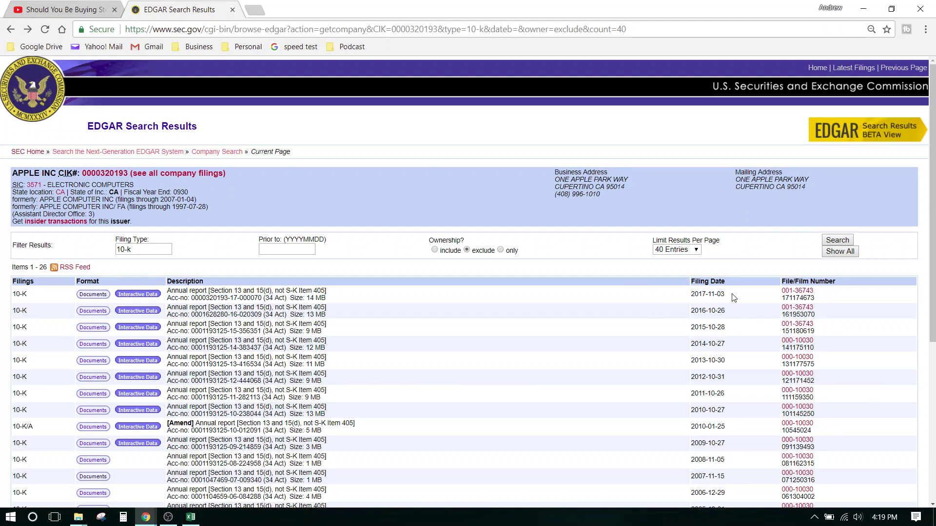
triple_click(692, 292)
left_click(726, 295)
triple_click(729, 295)
left_click(729, 295)
- Open the a10-k20179302017.htm document of the 2017-11-03 filing and look through it to the table of contents
left_click(93, 294)
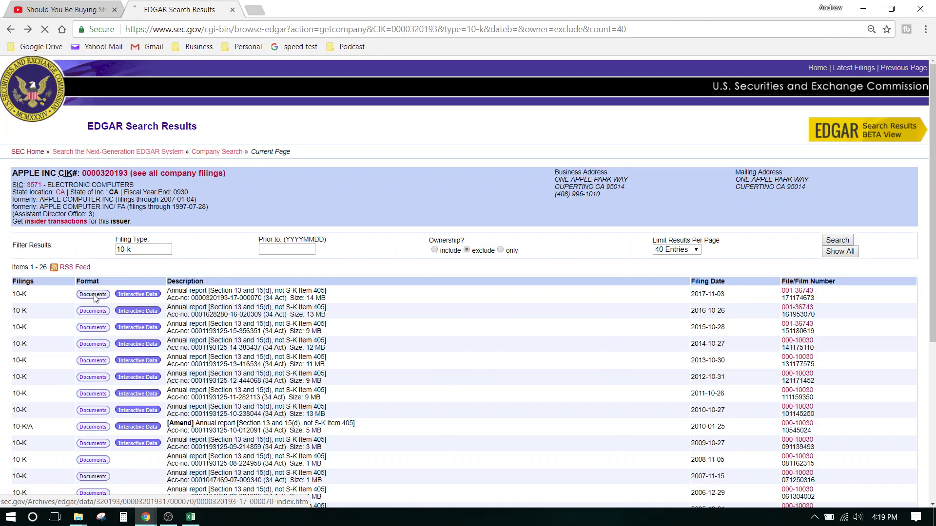
left_click(446, 286)
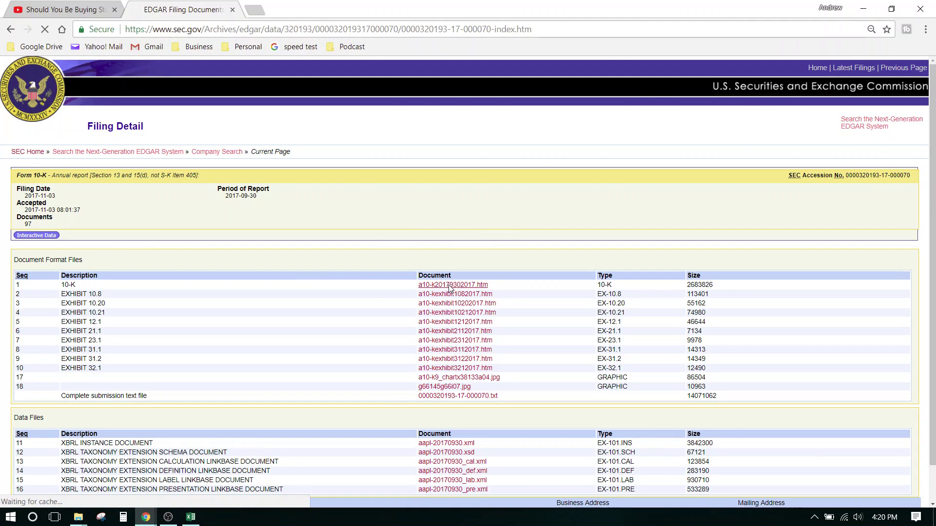
scroll(854, 192, "down", 2)
scroll(855, 192, "down", 1)
scroll(822, 185, "up", 2)
scroll(806, 153, "down", 15)
scroll(693, 166, "up", 5)
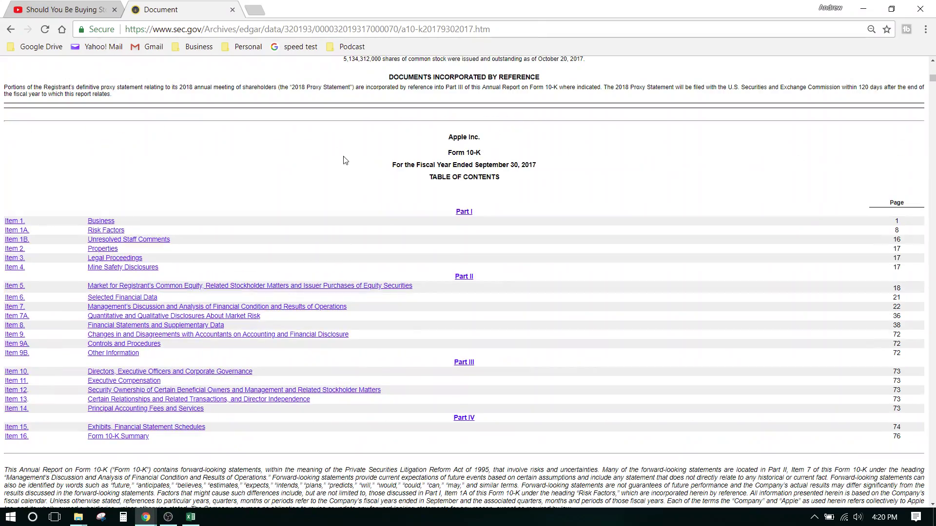
- Jump from the report's table of contents to Item 8, Financial Statements and Supplementary Data
mouse_move(932, 80)
left_mouse_down()
mouse_move(933, 495)
mouse_move(924, 67)
left_mouse_up()
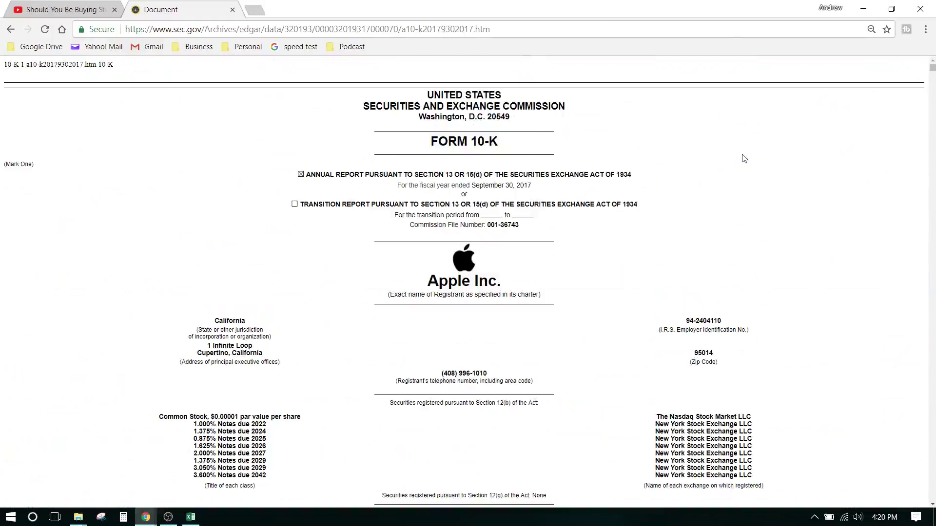
scroll(628, 184, "down", 15)
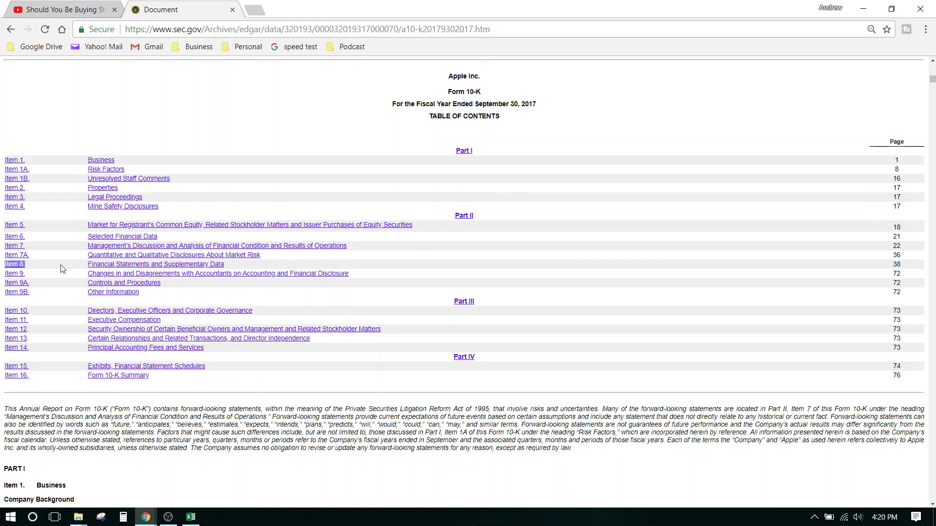
left_click(207, 265)
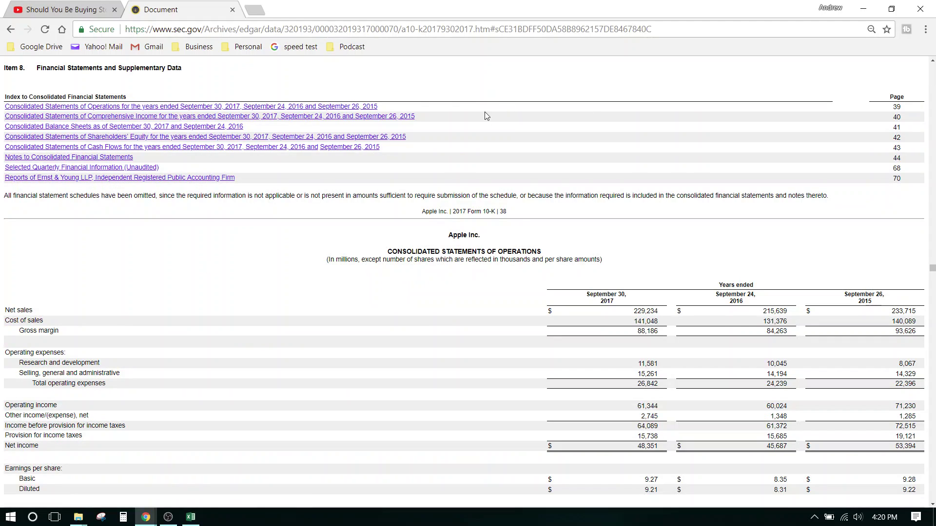
- Examine the consolidated financial statements in Item 8, including the statements of operations, balance sheets and cash flows
left_click_drag(388, 251, 541, 254)
left_click(626, 243)
scroll(702, 262, "down", 20)
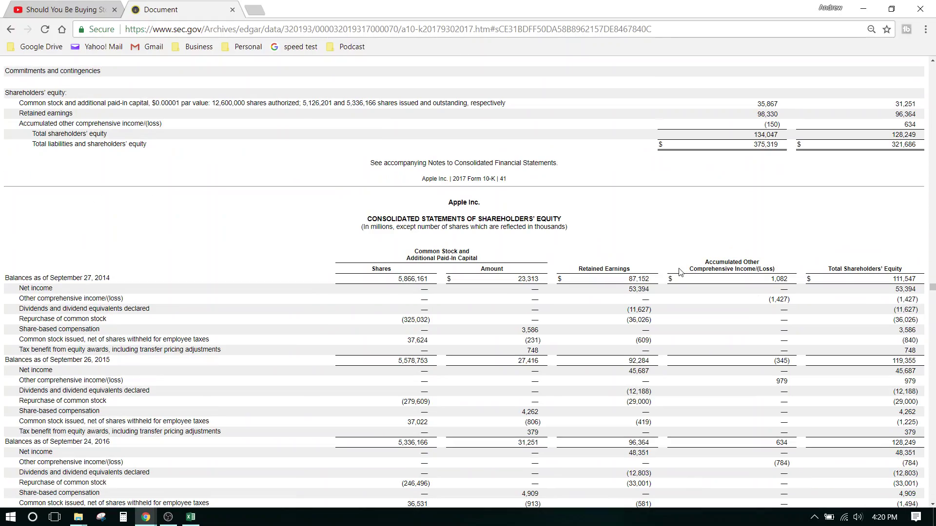
scroll(680, 272, "up", 17)
scroll(485, 257, "down", 5)
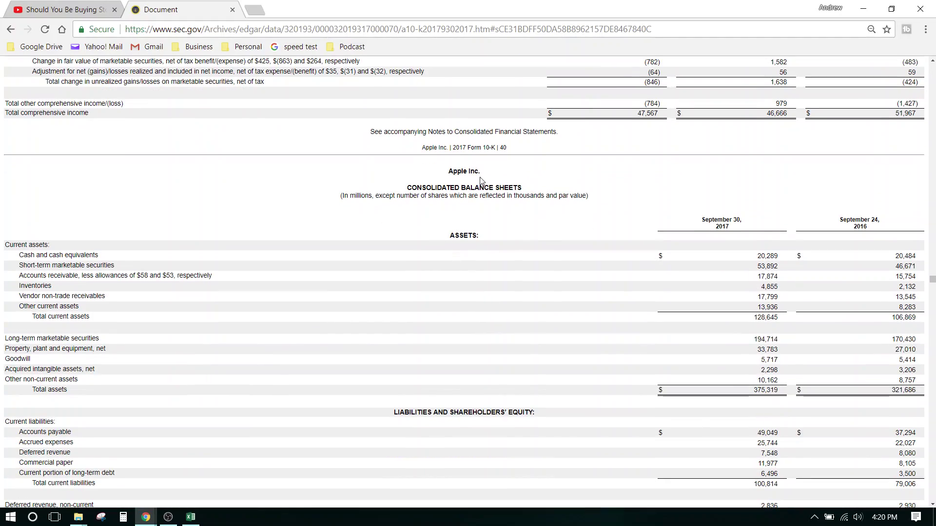
triple_click(477, 187)
scroll(628, 187, "down", 15)
scroll(541, 212, "up", 3)
scroll(529, 223, "down", 9)
triple_click(494, 112)
scroll(512, 255, "up", 20)
scroll(512, 255, "up", 20)
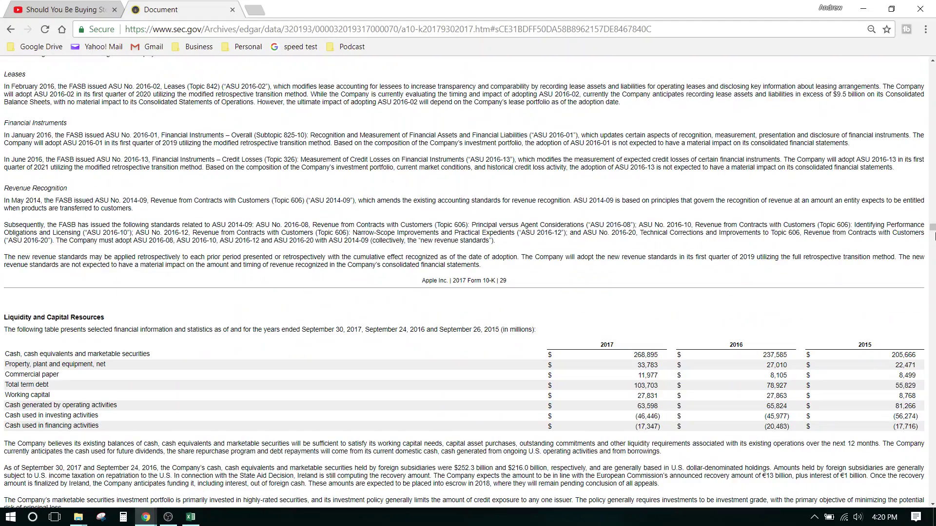
- Search the report from its beginning for "consolidated balance sheet" and go through the matches to the Consolidated Balance Sheets heading
left_click_drag(934, 234, 932, 68)
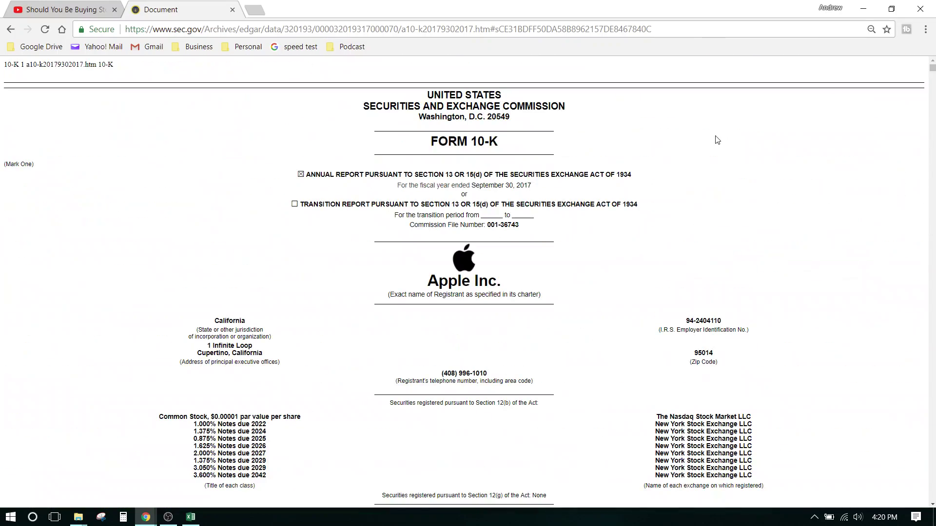
key("ctrl+f")
type("consolidated ")
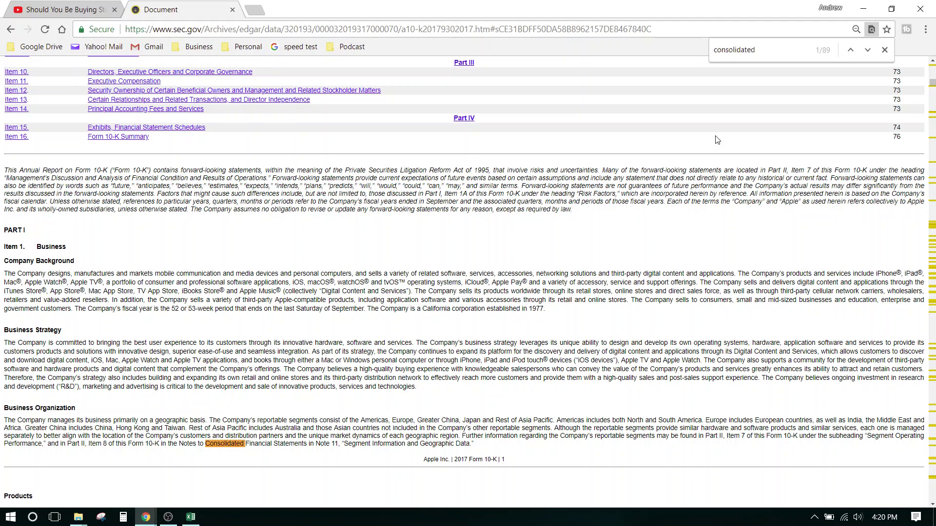
type("balance sheet")
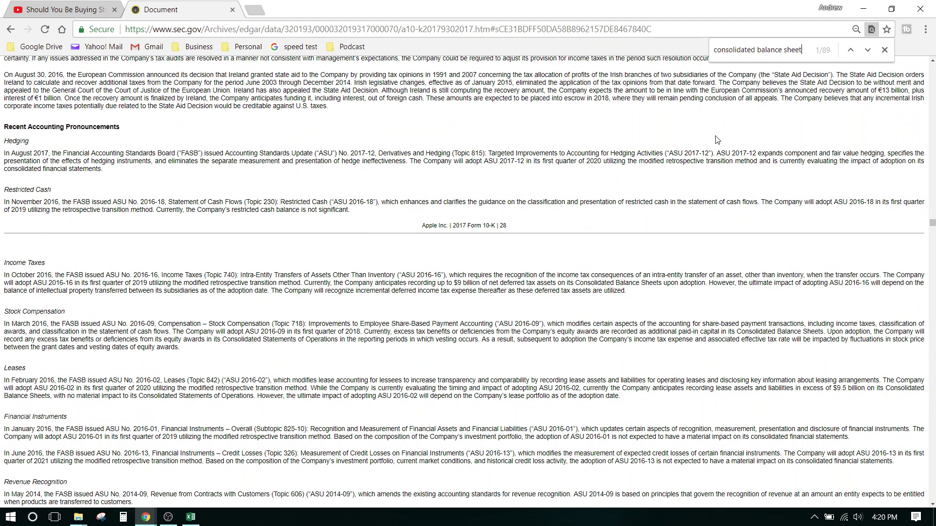
key("Return")
key("Return")
key("Return")
key("Return")
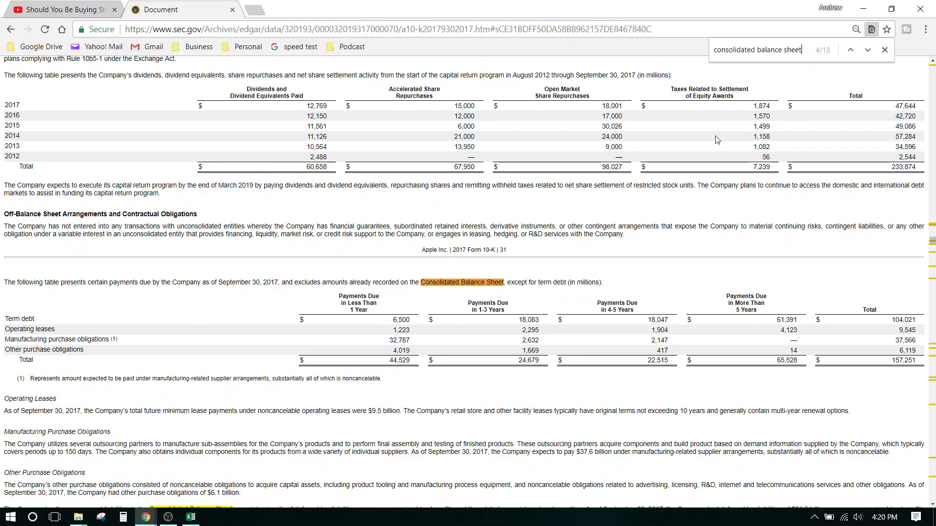
key("Return")
key("Return")
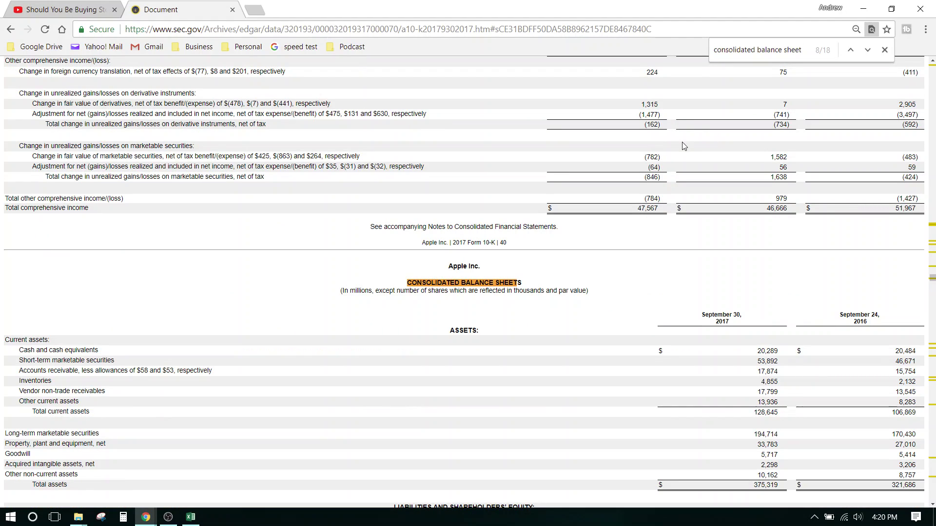
- Review the consolidated balance sheets and return to the consolidated statements of operations for the three fiscal years
scroll(684, 147, "down", 5)
scroll(684, 146, "up", 4)
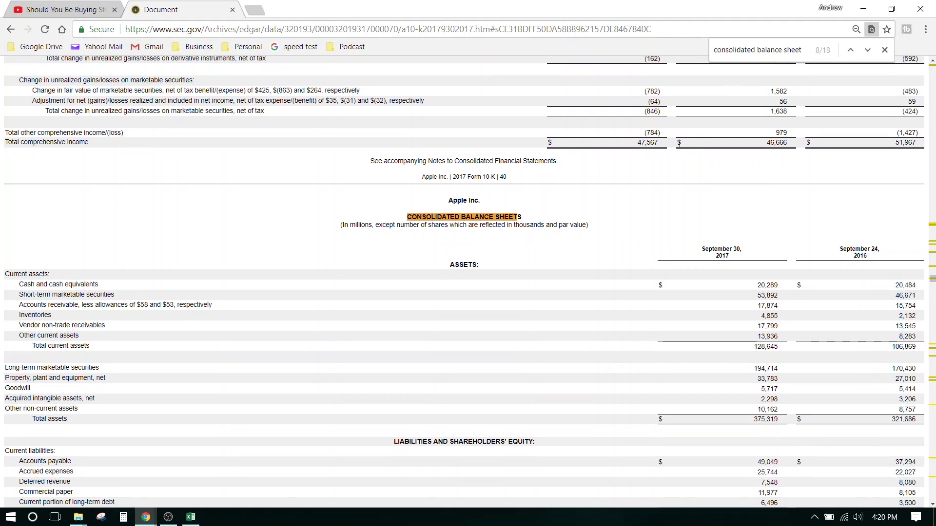
triple_click(781, 51)
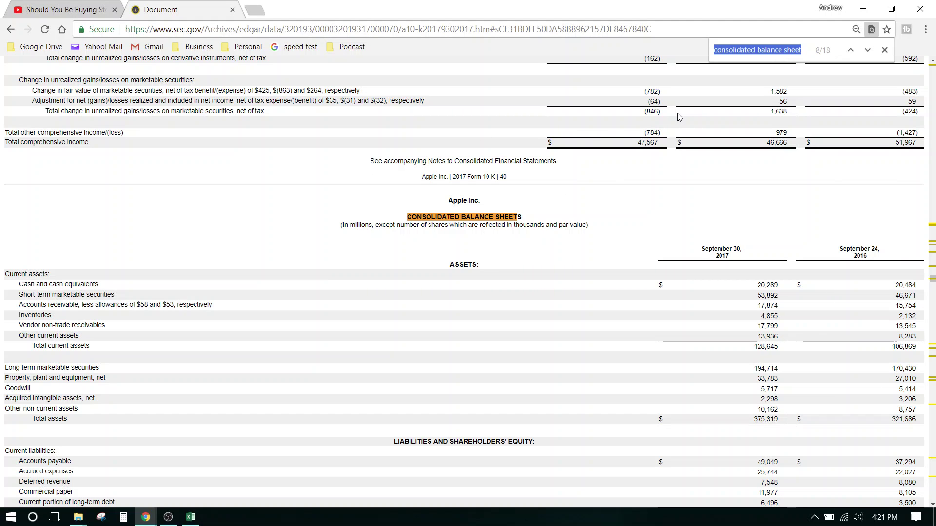
scroll(678, 117, "up", 10)
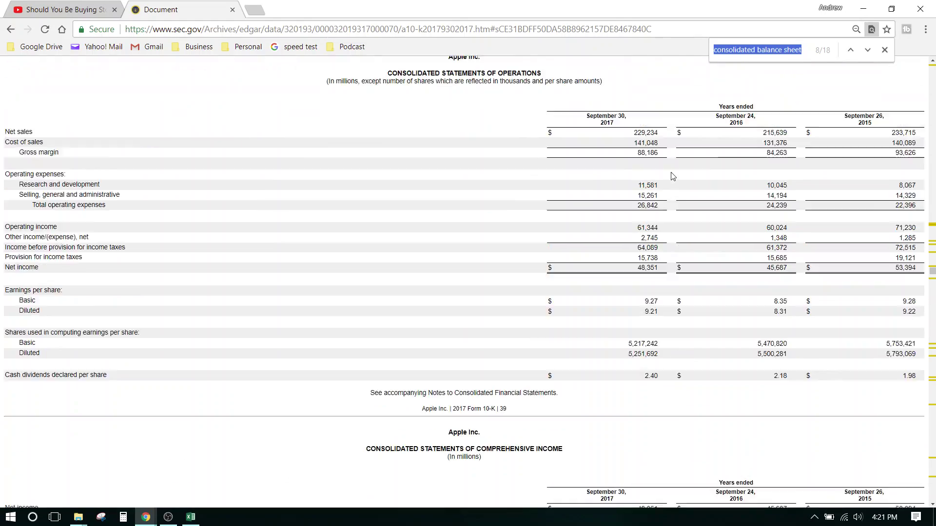
scroll(673, 176, "down", 8)
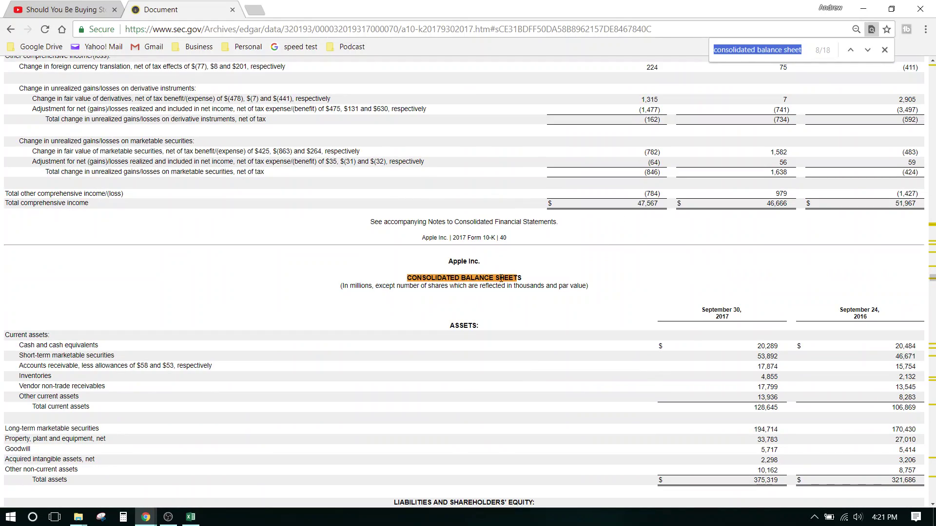
scroll(554, 282, "up", 15)
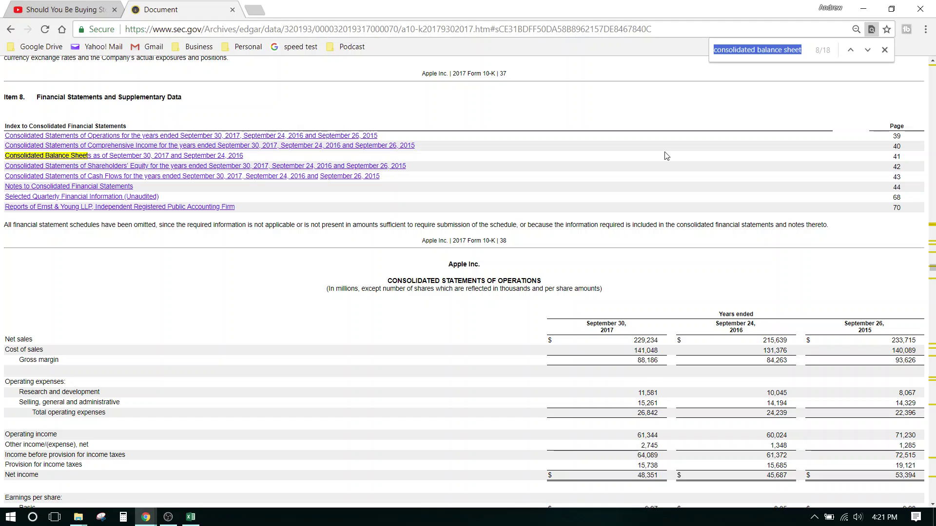
scroll(665, 166, "down", 3)
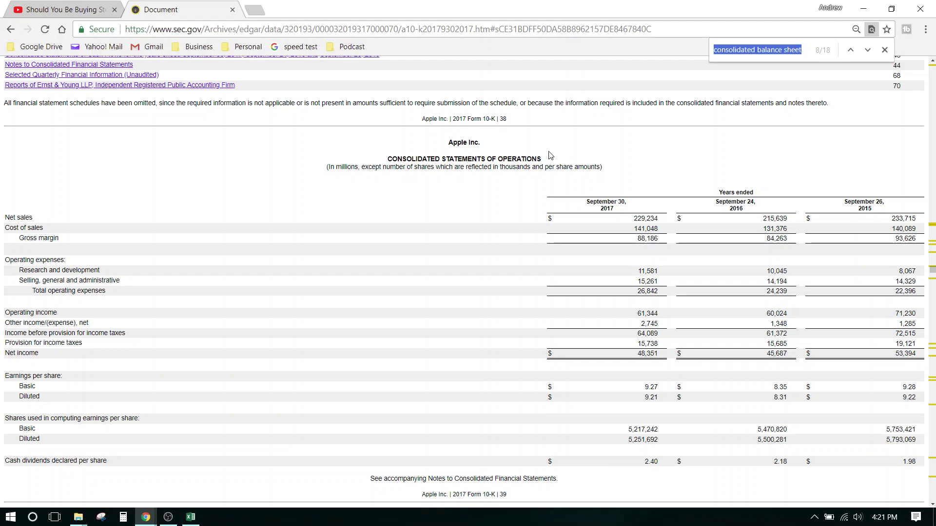
scroll(551, 155, "down", 1)
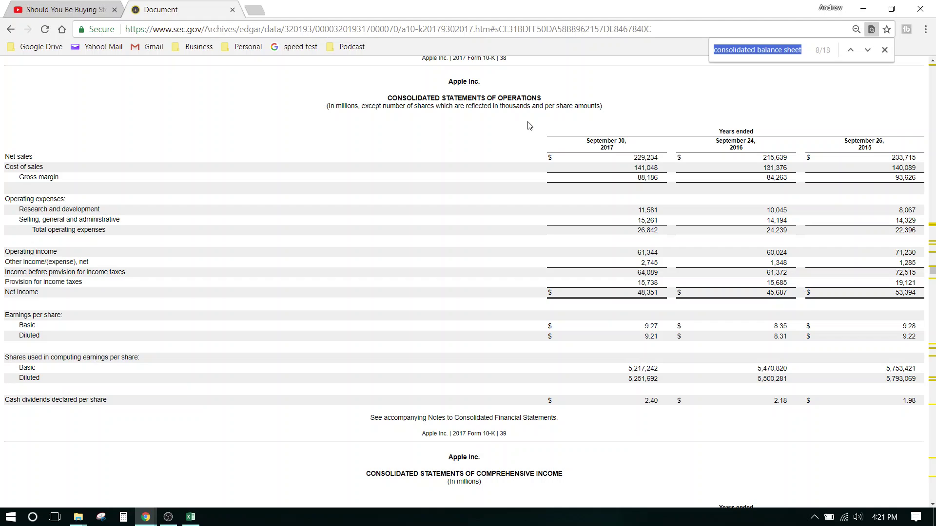
- Arrange the browser showing the 10-K side by side with the blank Book1 workbook in Excel
key("super+Left")
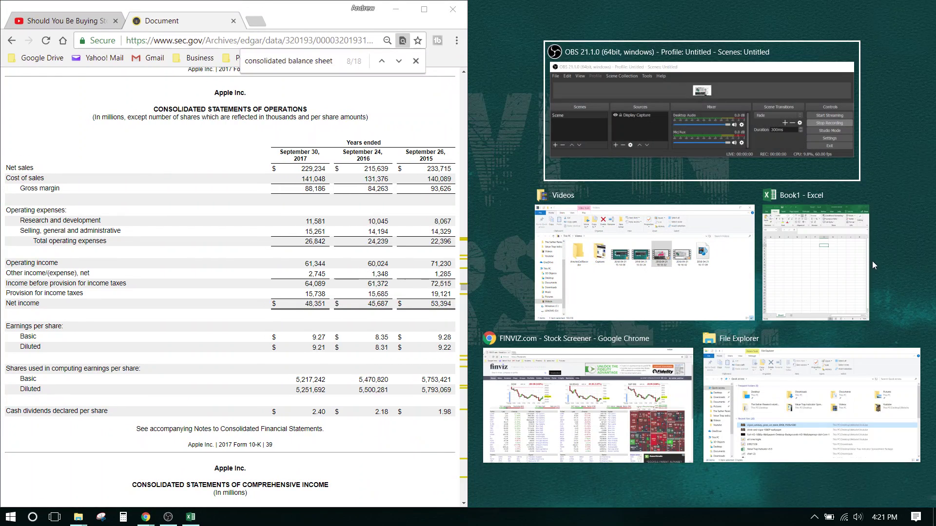
left_click(849, 266)
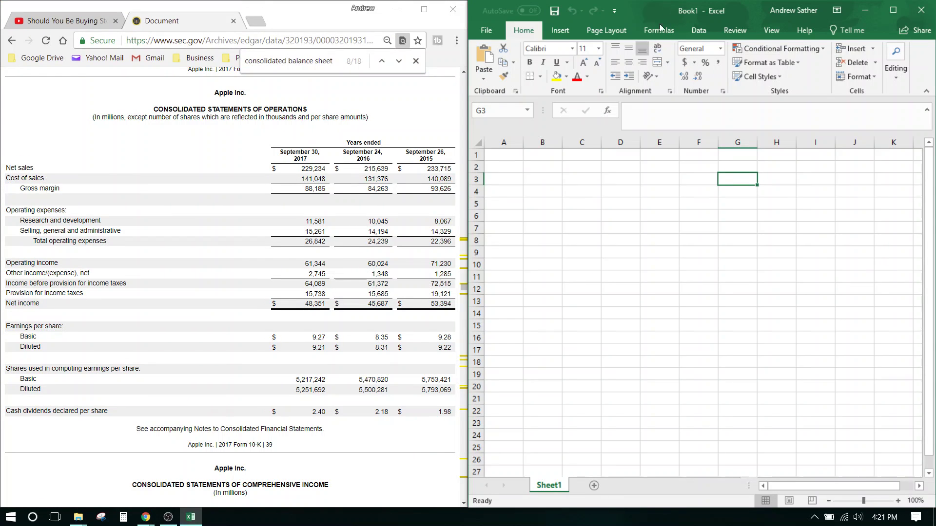
left_click(247, 196)
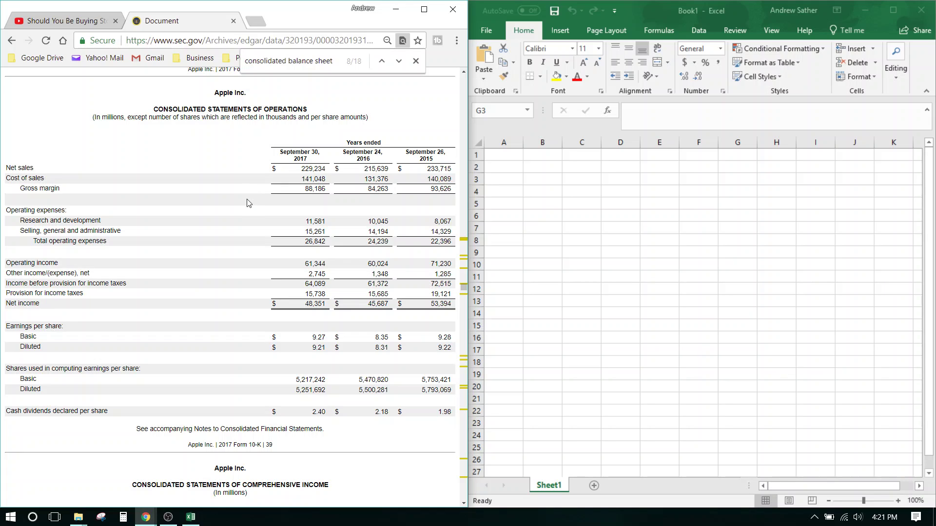
- Enter the row labels Net income, Shares outstanding and Earnings per share in cells A3 to A5
left_click(516, 174)
left_click(512, 167)
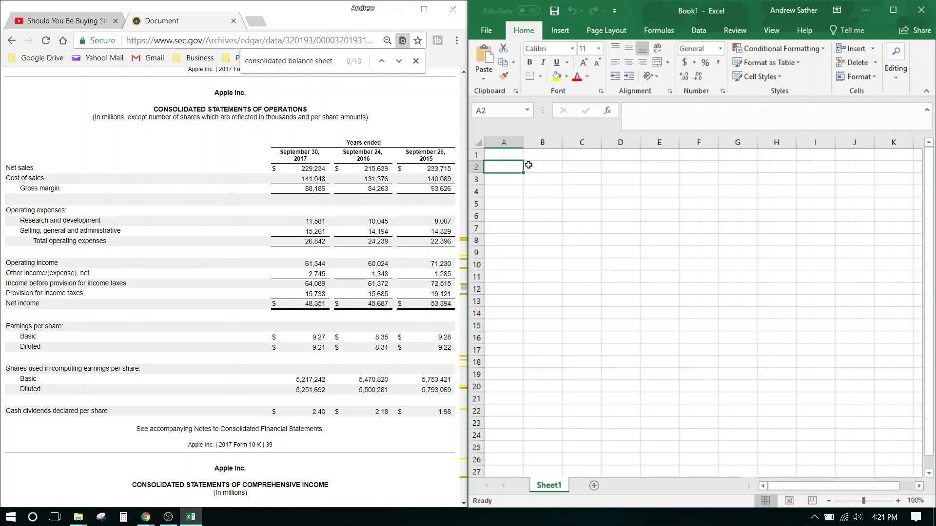
key("Down")
type("Net income")
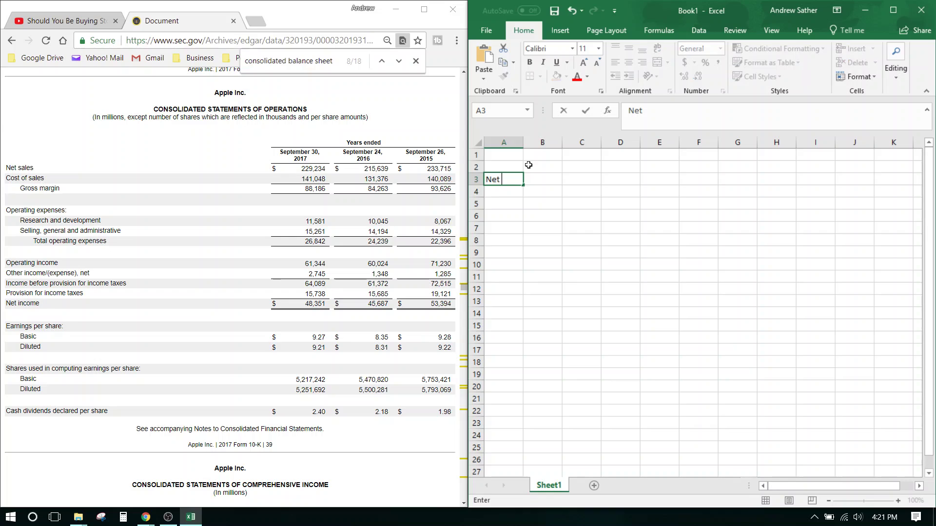
key("Return")
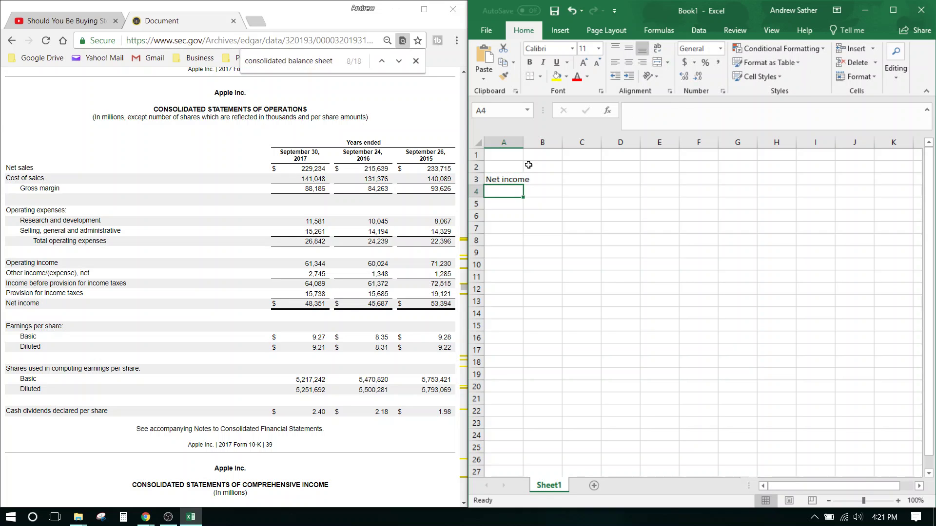
type("Shares outstanding")
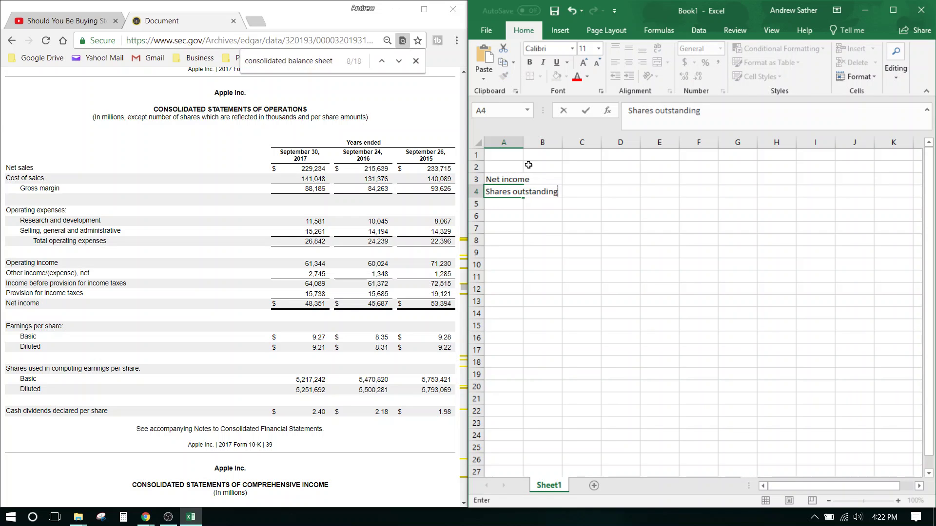
key("Return")
type("Earnings")
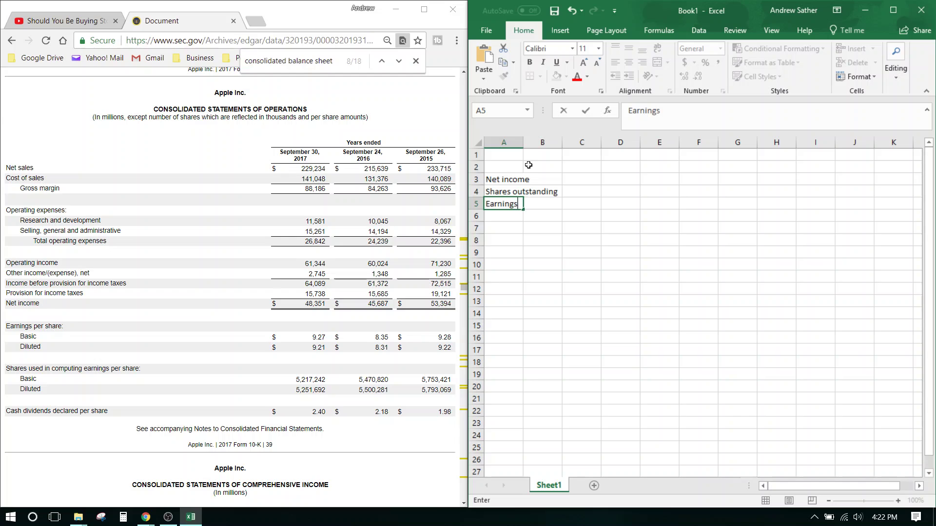
type(" per share")
key("Return")
- Add the label Diluted EPS in A7 and widen column A to fit the row labels
key("Return")
type("Dil")
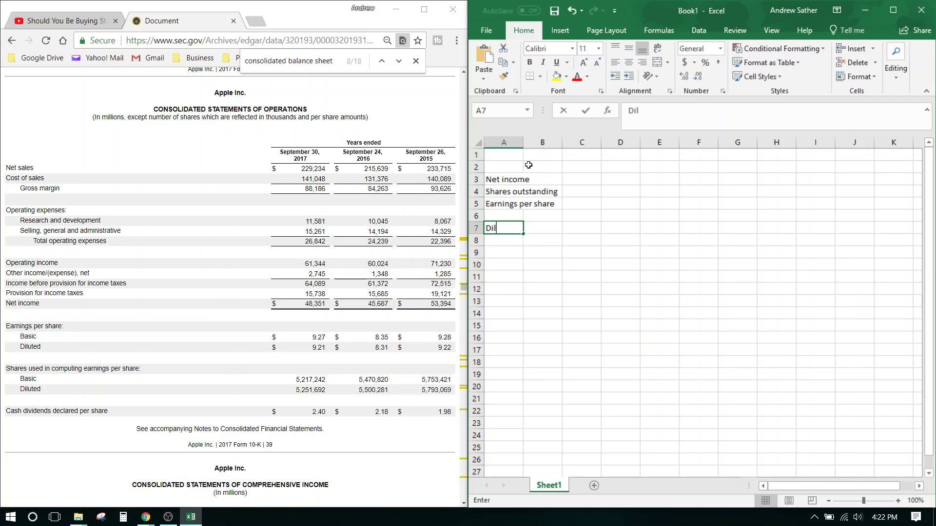
type("uted EPS")
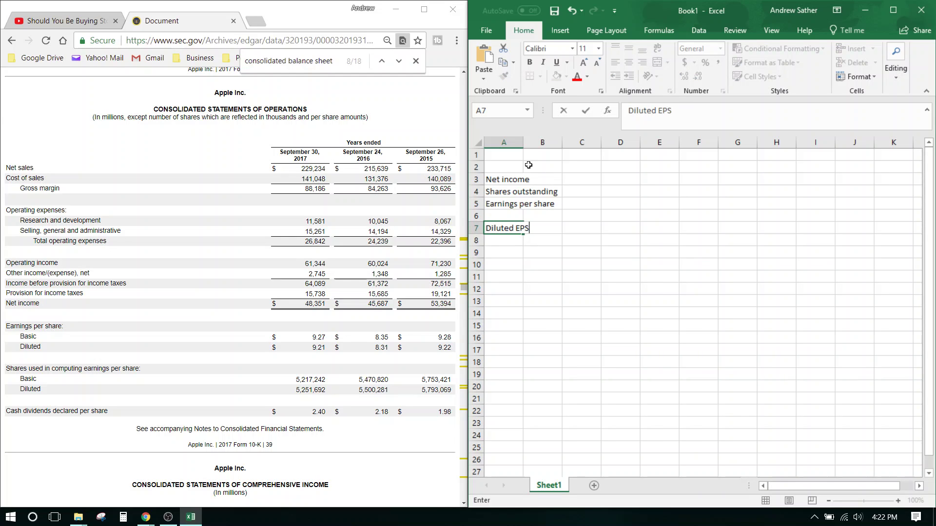
key("Return")
left_click_drag(523, 142, 569, 142)
- Fill the year headers across row 2 from 2017 in B2 down to 2007 in L2
left_click(600, 170)
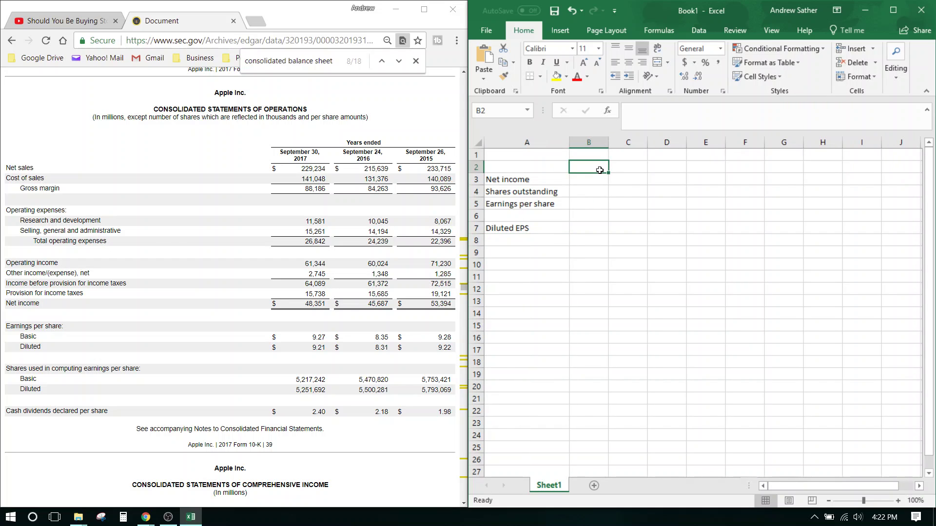
type("2017")
key("Tab")
type("2016")
key("Tab")
left_click_drag(600, 170, 680, 175)
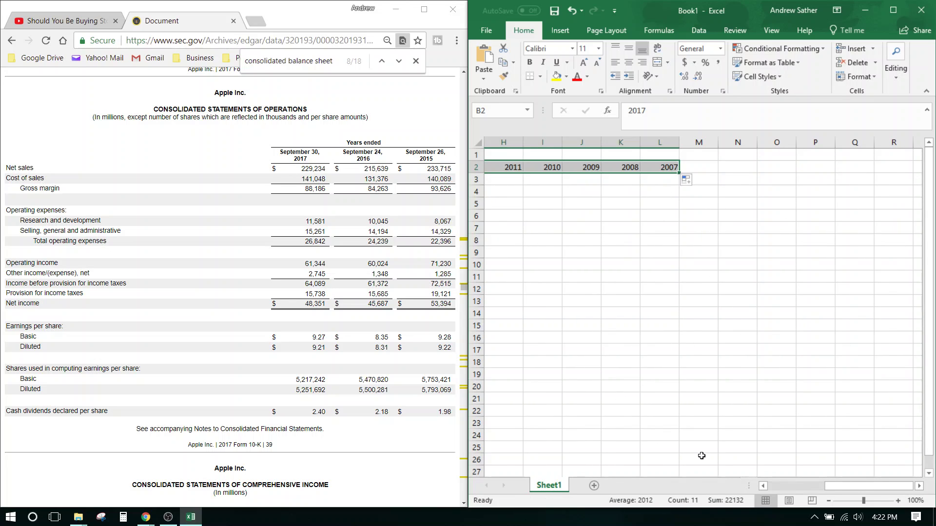
left_click(779, 486)
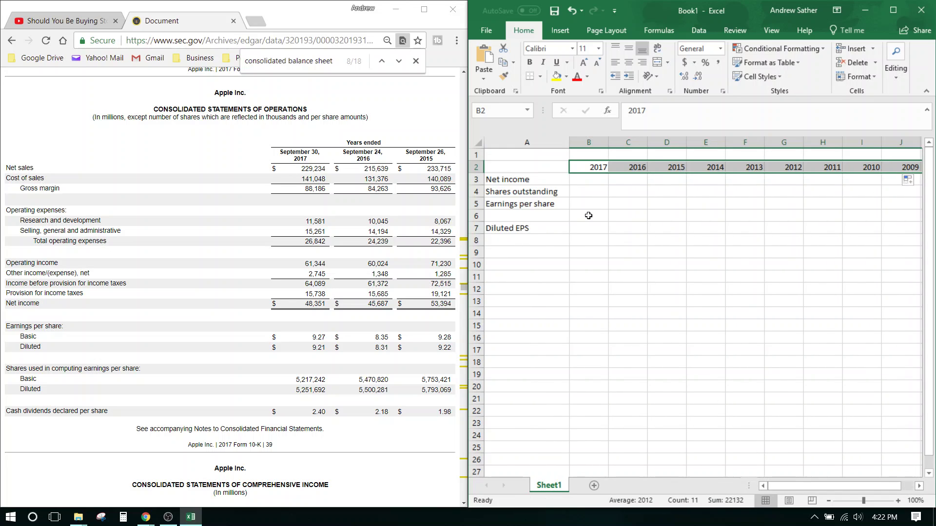
- Apply the dollar Accounting number format to cells B3:J8
left_click(587, 181)
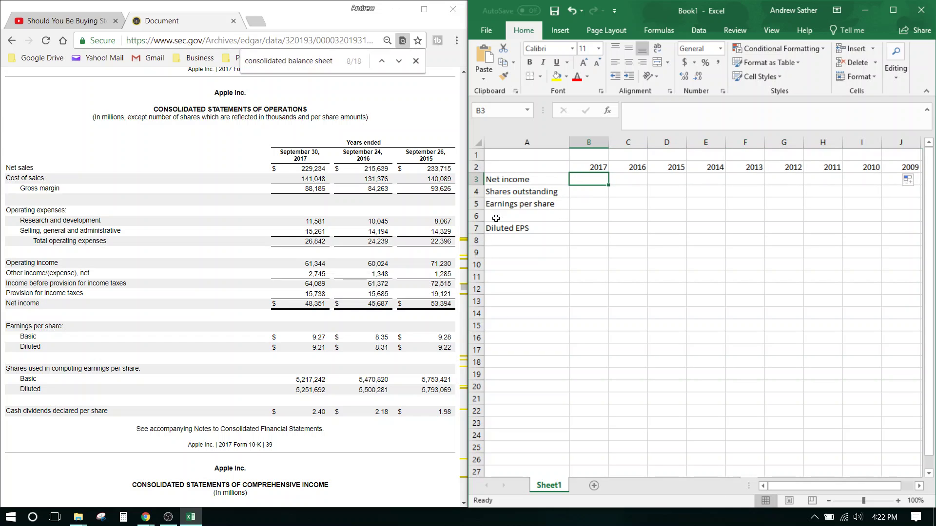
left_click(908, 236, "shift")
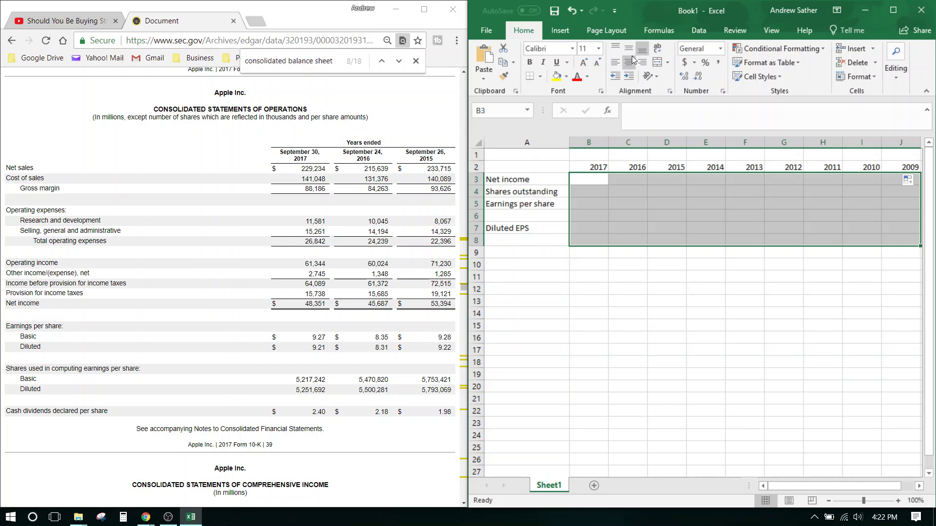
left_click(685, 63)
left_click(595, 177)
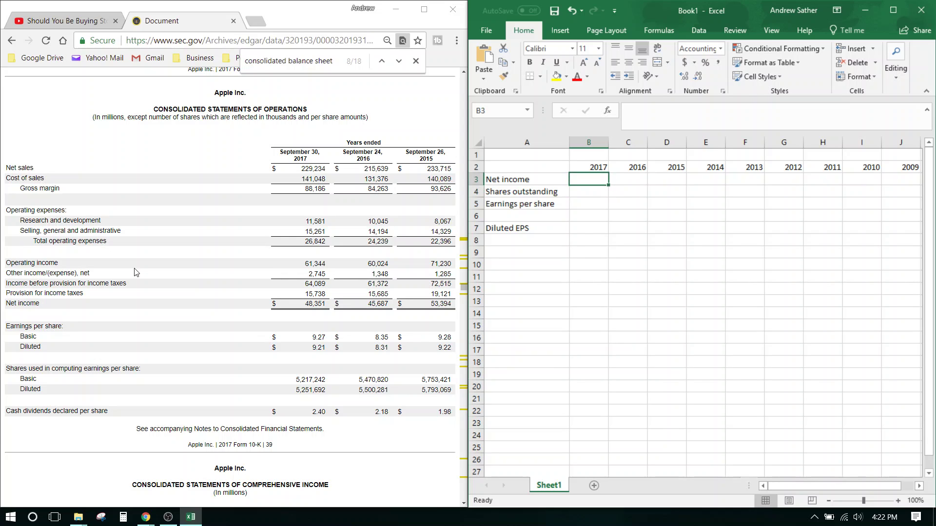
key("Left")
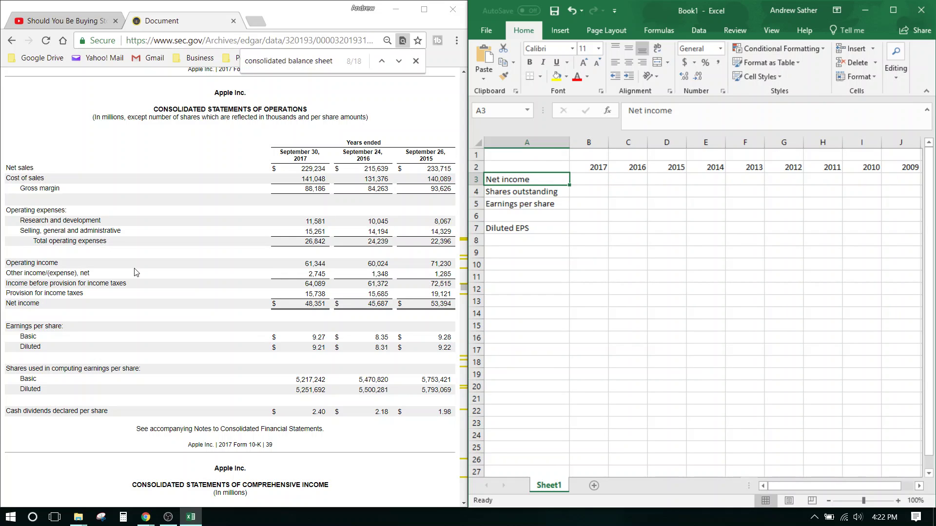
key("Down")
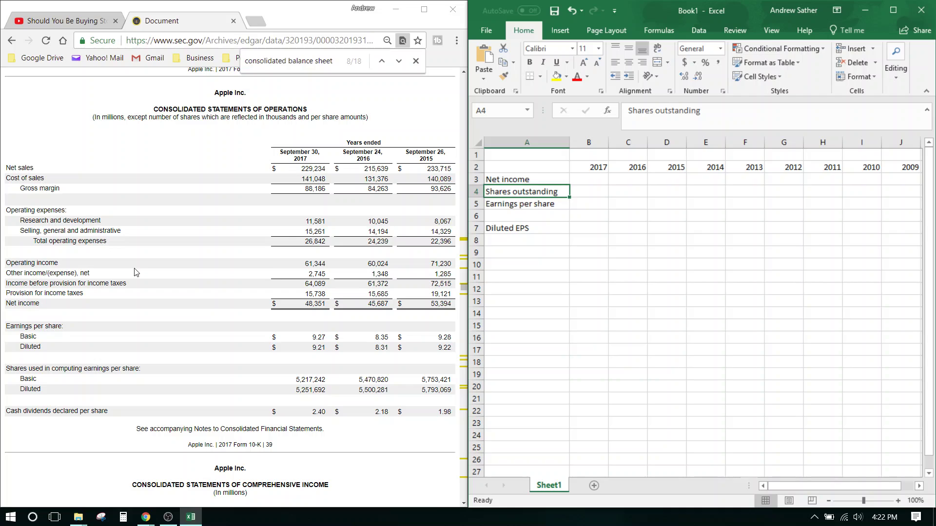
key("Up")
key("Right")
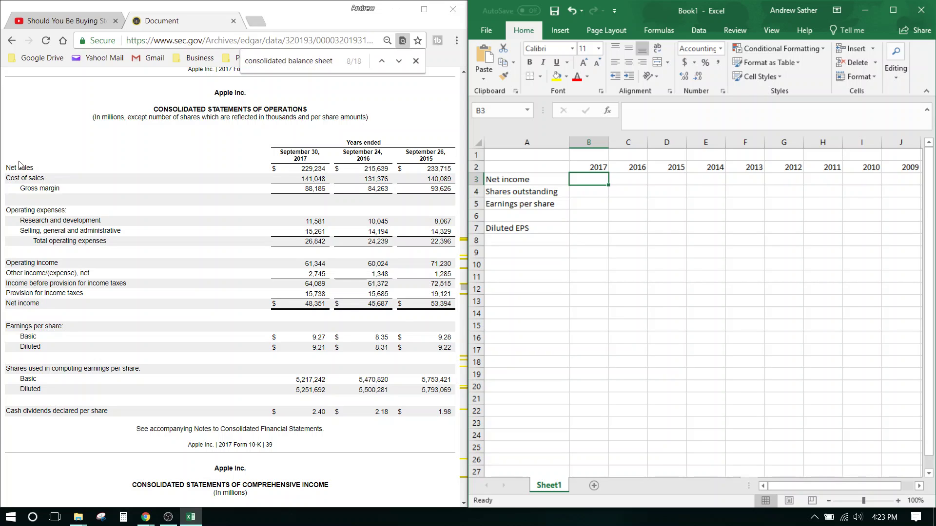
- Examine the 2017 net sales, cost of sales, gross margin, operating expenses and operating income in Apple's consolidated statements of operations
left_click_drag(10, 168, 69, 170)
left_click(68, 170)
left_click_drag(300, 169, 328, 174)
left_click(327, 173)
left_click_drag(12, 176, 49, 180)
left_click(49, 179)
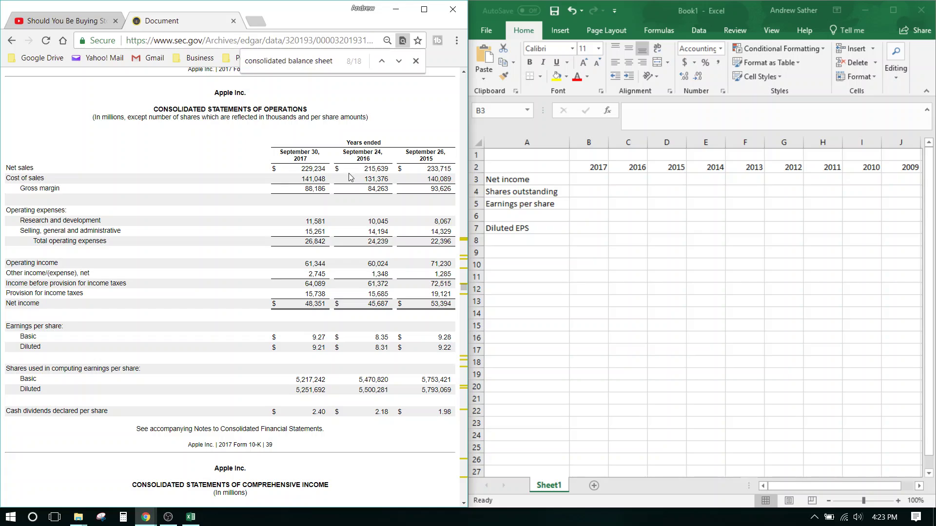
left_click_drag(301, 179, 326, 182)
left_click(317, 180)
left_click_drag(301, 180, 324, 182)
left_click(313, 181)
left_click_drag(15, 191, 165, 190)
left_click(178, 191)
left_click_drag(303, 190, 339, 193)
left_click(320, 189)
left_click_drag(11, 211, 120, 245)
left_click(127, 238)
left_click_drag(45, 262, 335, 264)
left_click(335, 263)
- Compare the net sales row with the costs, taxes and net income rows across the three fiscal years in the 10-K
left_click_drag(4, 168, 451, 292)
left_click(176, 189)
left_click_drag(6, 168, 450, 168)
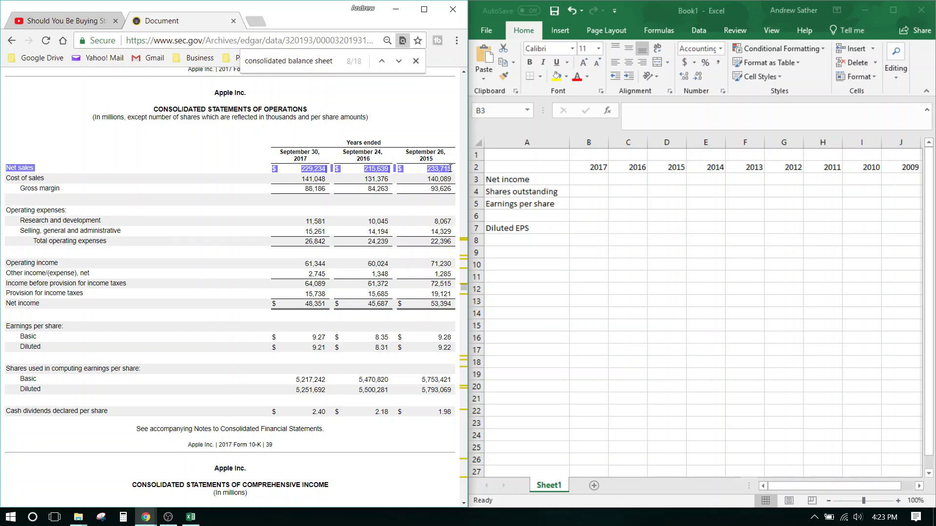
left_click(140, 175)
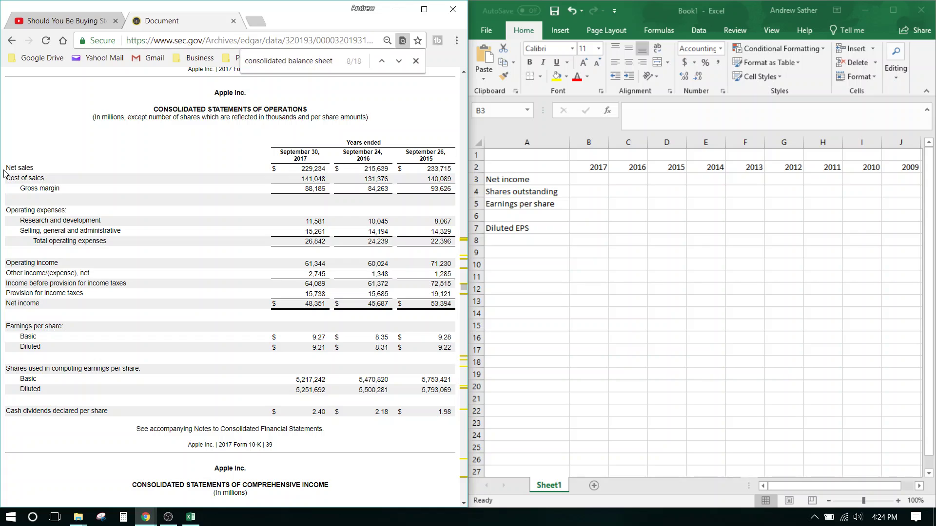
left_click_drag(4, 167, 455, 171)
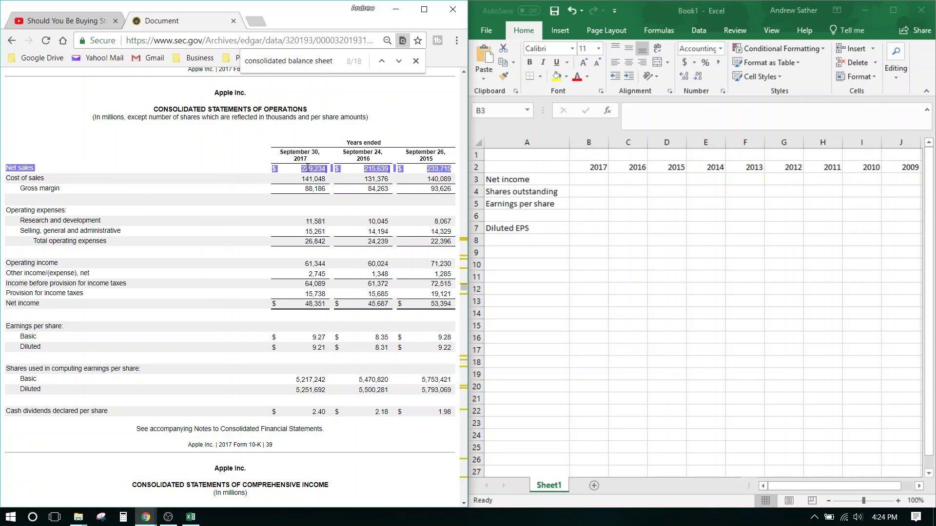
left_click(135, 181)
left_click_drag(7, 168, 451, 169)
left_click_drag(300, 169, 330, 170)
left_click(330, 170)
left_click_drag(6, 305, 460, 307)
left_click(182, 237)
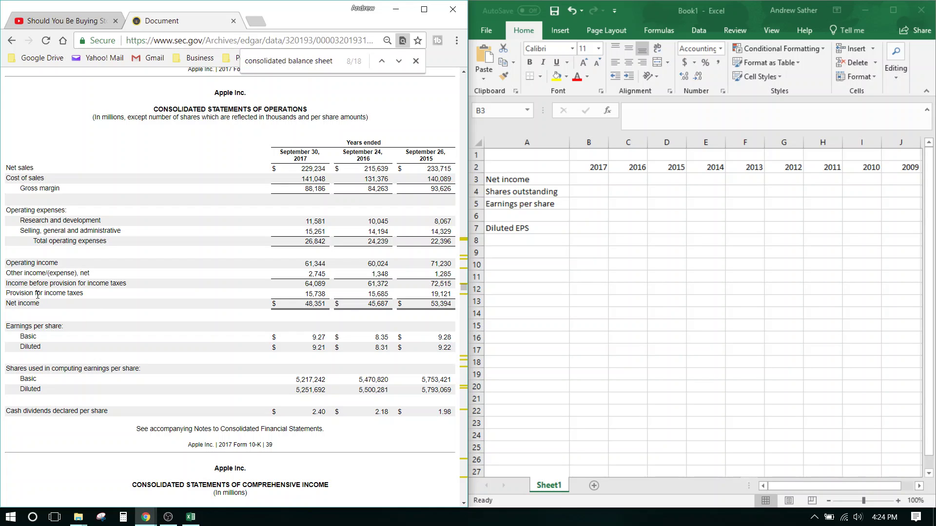
left_click_drag(83, 292, 12, 179)
left_click(172, 201)
left_click_drag(6, 304, 456, 306)
left_click(308, 302)
- Enter net income of 48351 for 2017, 45687 for 2016 and 53394 for 2015 in row 3
left_click(593, 182)
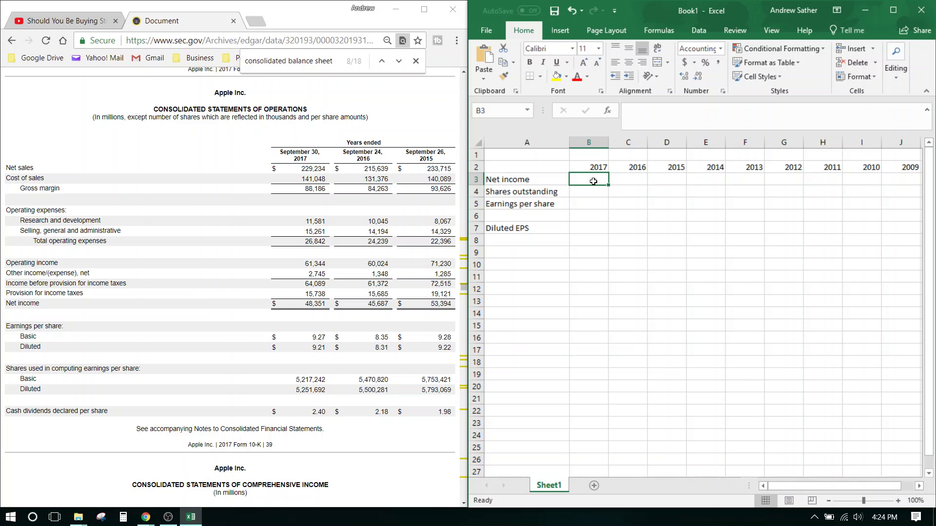
type("48351")
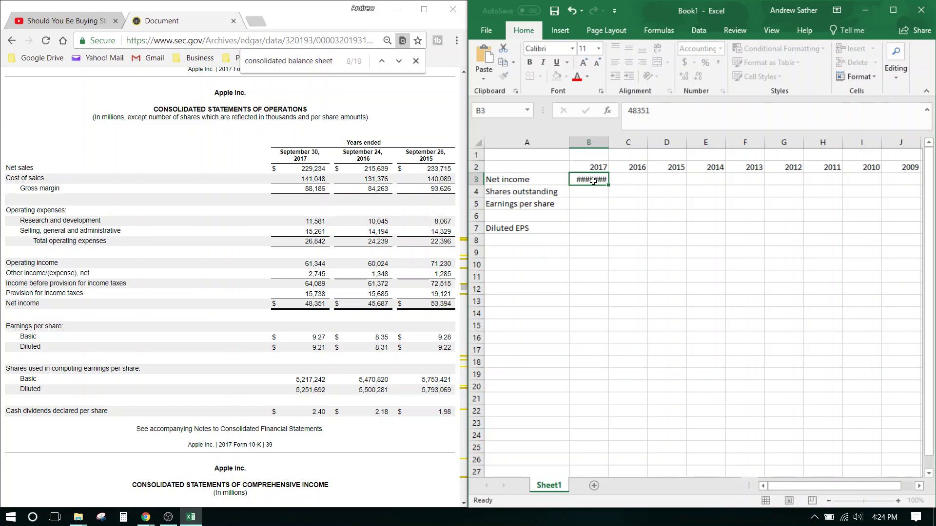
key("Tab")
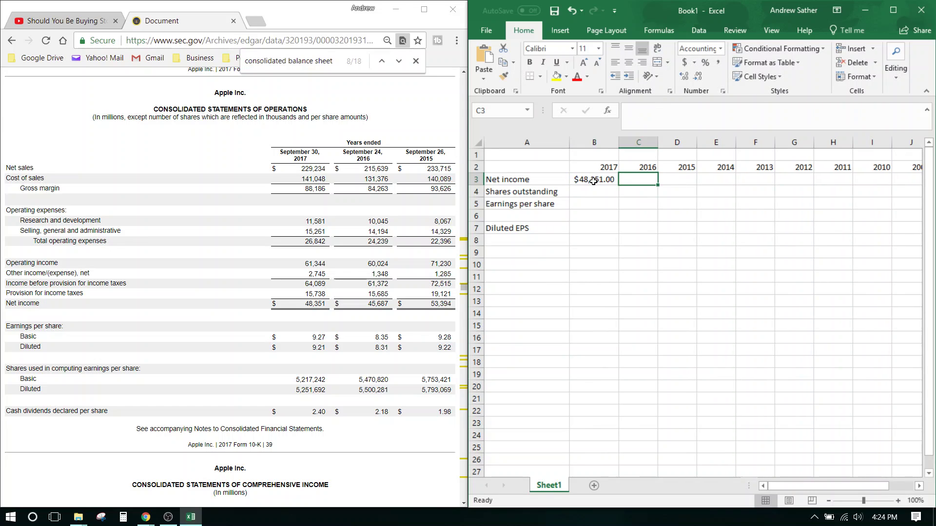
type("45687")
key("Tab")
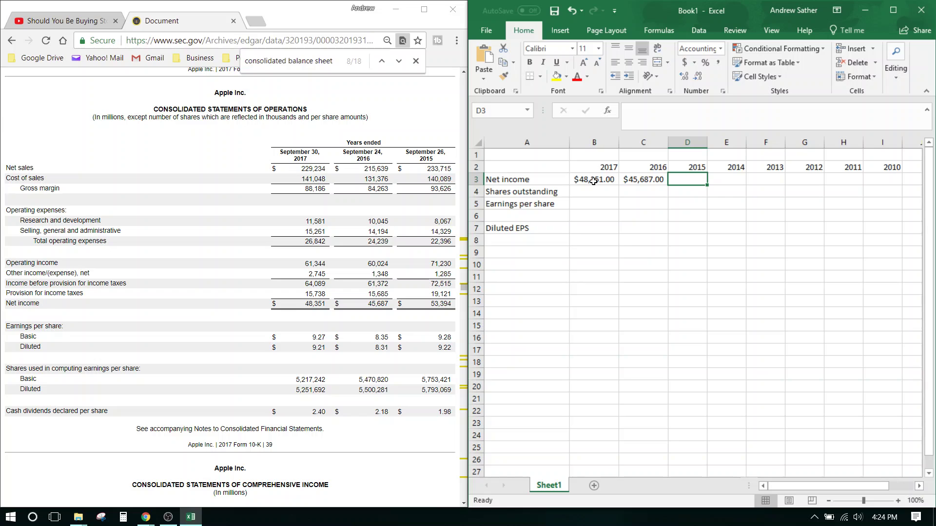
type("53394")
key("Return")
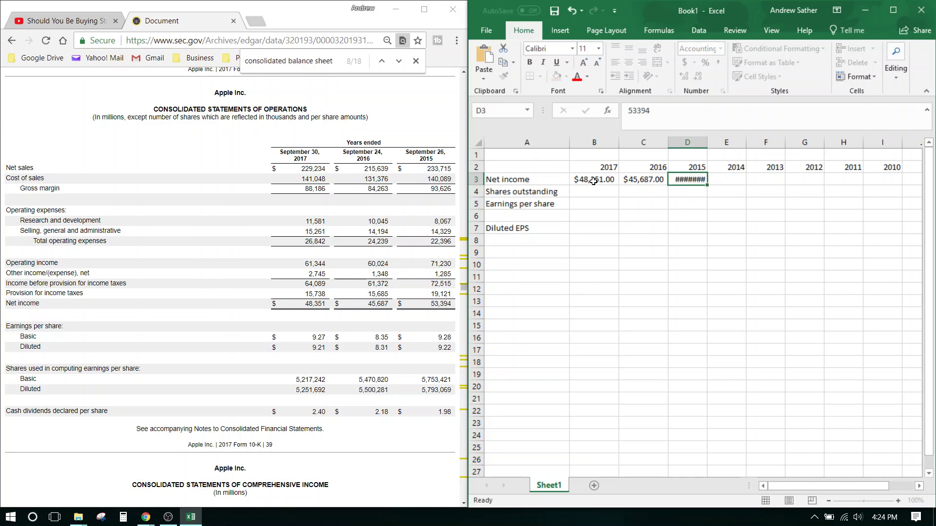
key("Left")
key("Right")
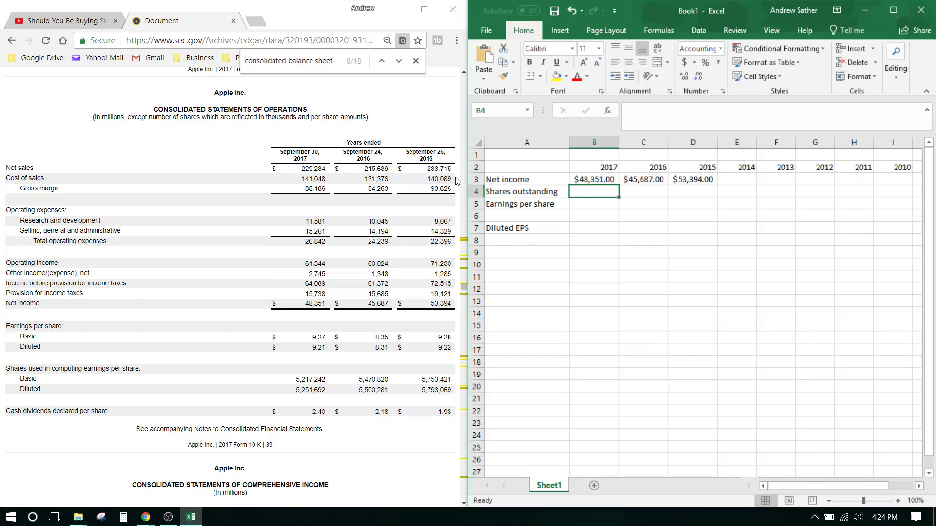
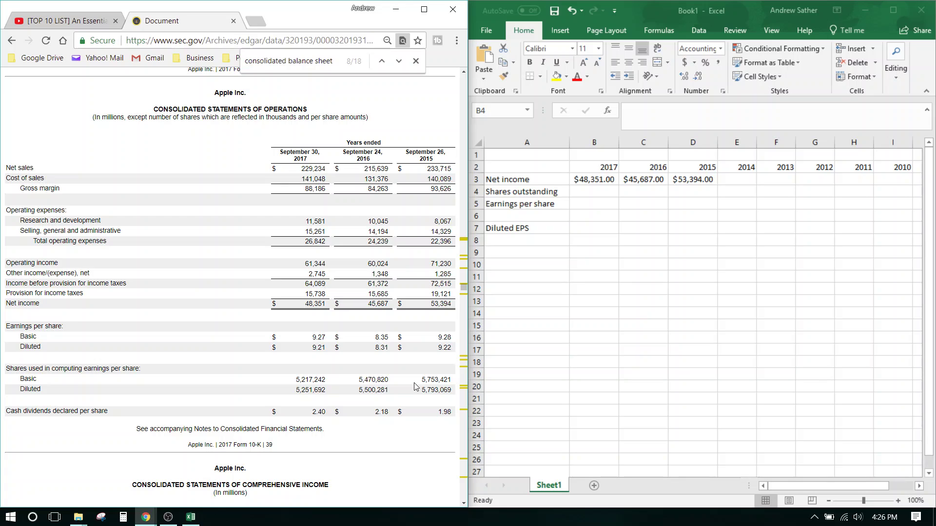
- Compare the 2017 basic and diluted share counts used in computing earnings per share in the 10-K
left_click_drag(295, 379, 326, 379)
left_click(327, 380)
left_click(592, 191)
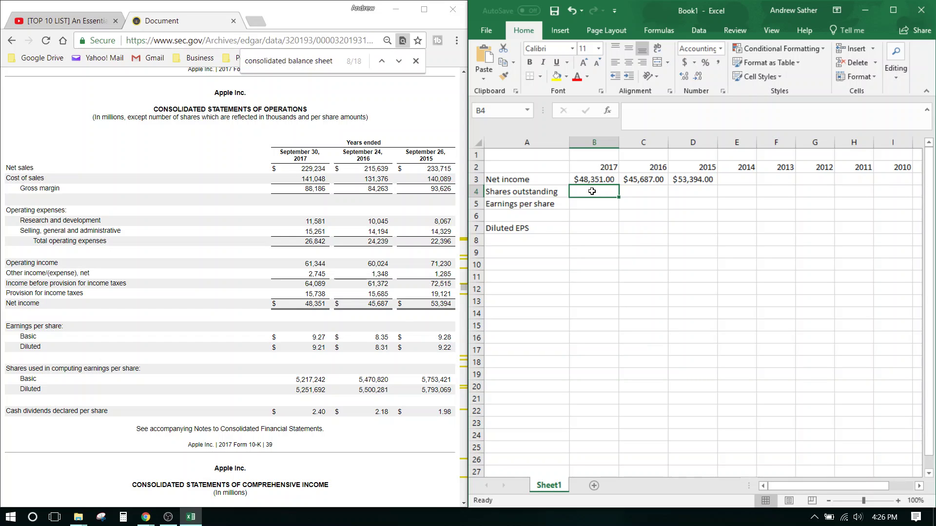
left_click_drag(269, 381, 336, 383)
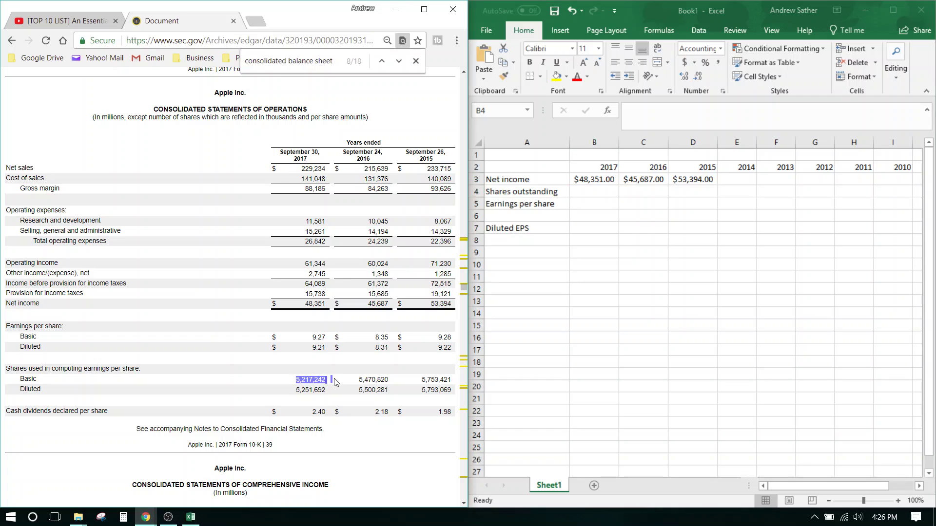
left_click(336, 383)
double_click(330, 391)
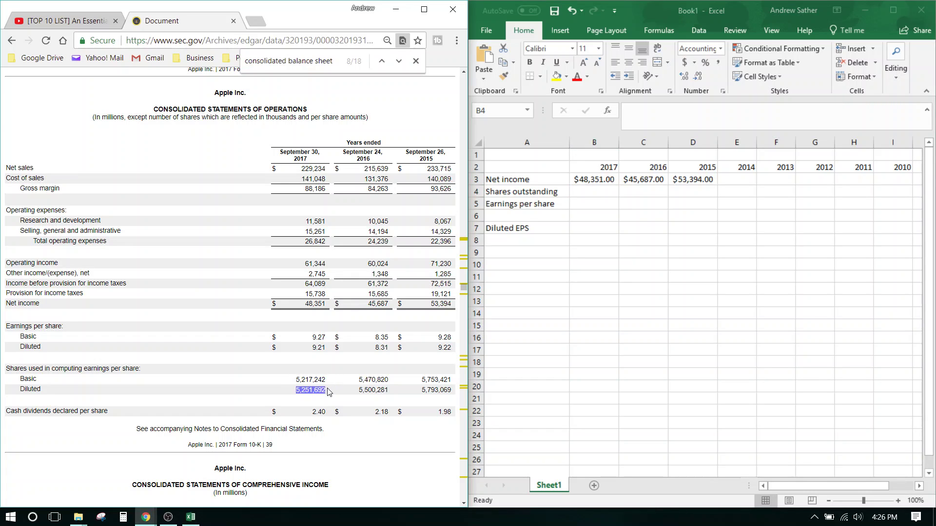
left_click(328, 389)
double_click(306, 381)
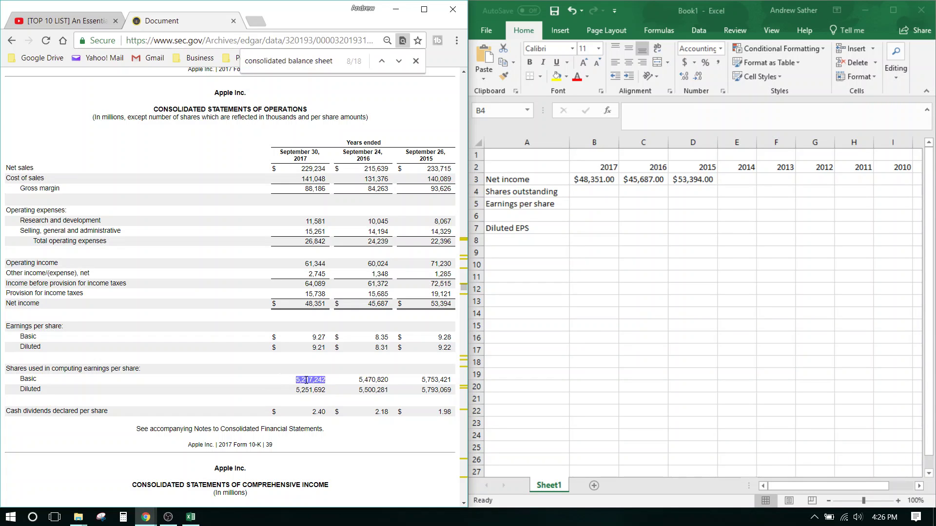
left_click(306, 380)
double_click(306, 380)
double_click(310, 389)
left_click(310, 389)
- Make the year headings in row 2 bold
left_click(594, 204)
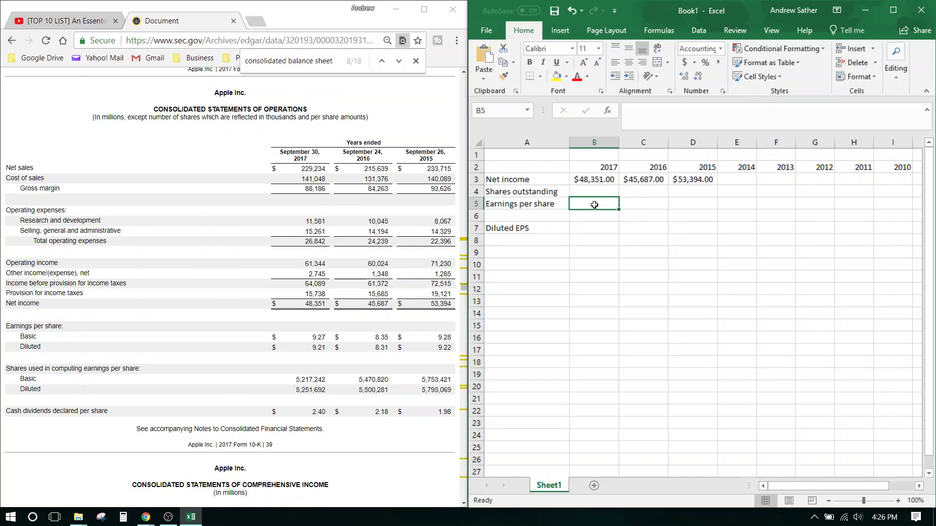
key("Up")
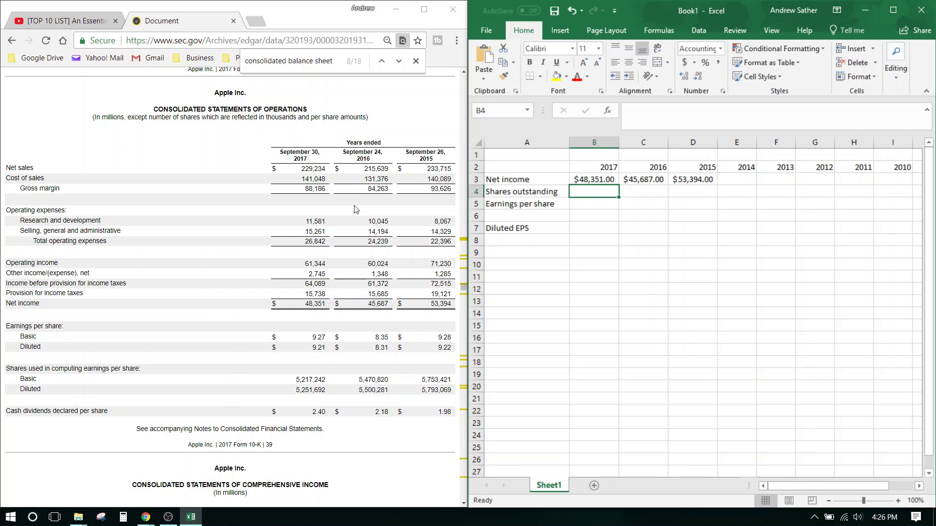
left_click(477, 168)
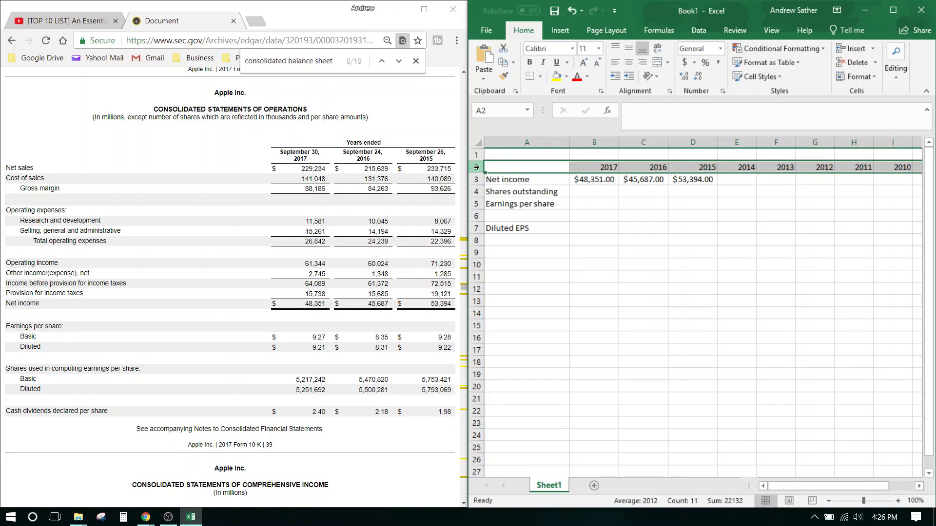
left_click(574, 228)
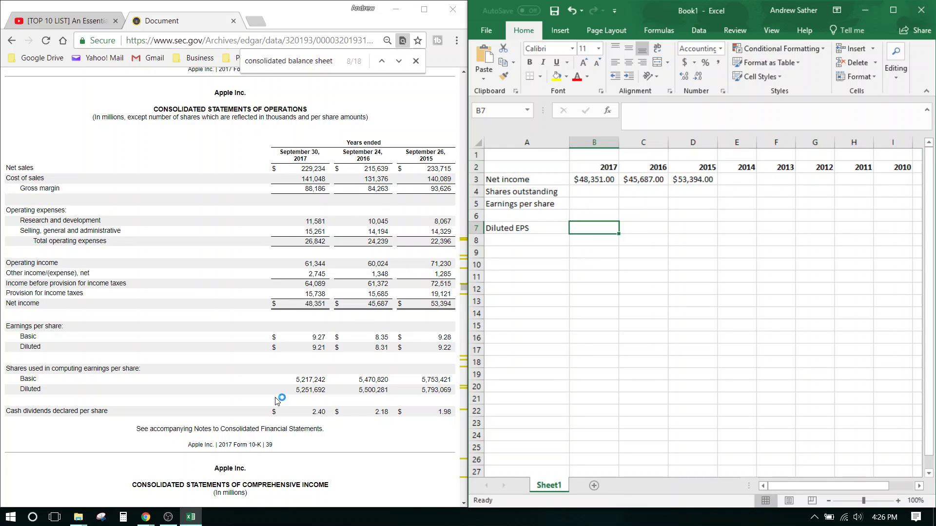
- Examine the units note under the statement title and the 2017 diluted share count in the 10-K
triple_click(128, 117)
left_click(126, 119)
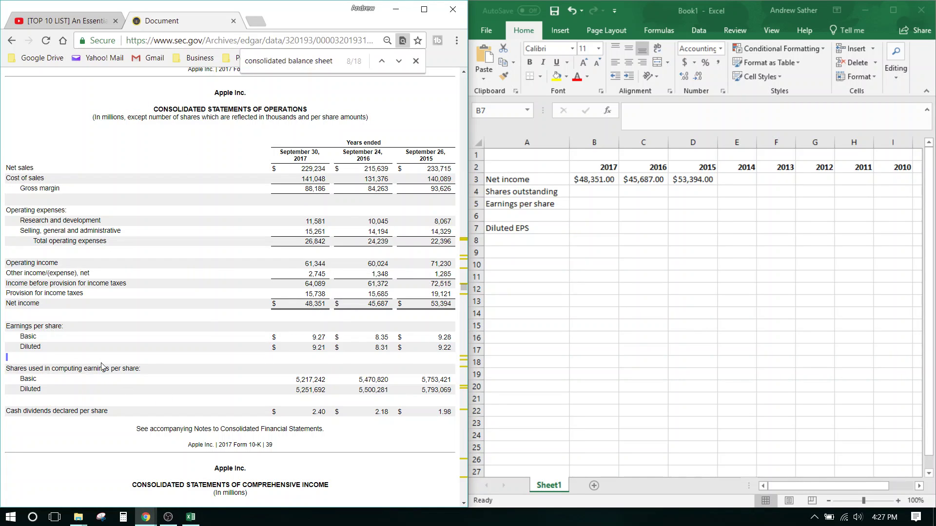
triple_click(166, 368)
left_click(282, 376)
left_click_drag(96, 117, 293, 115)
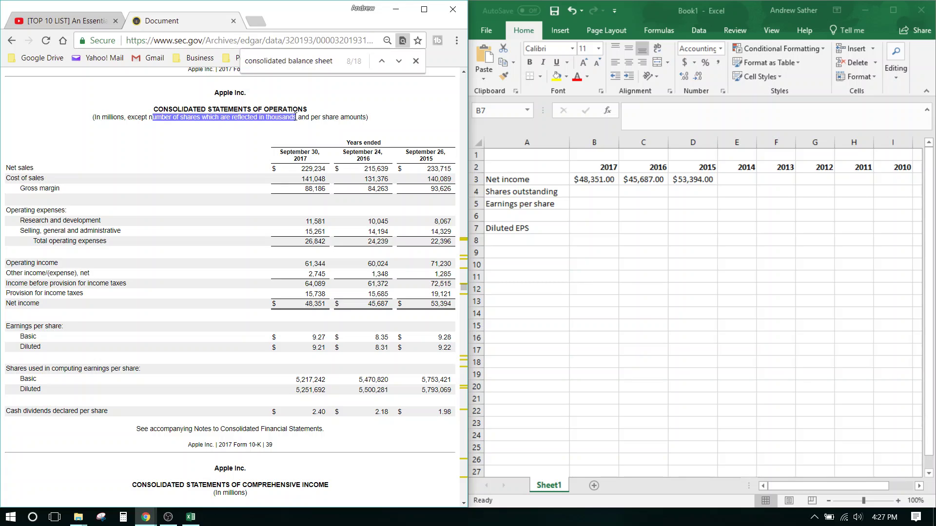
left_click(295, 117)
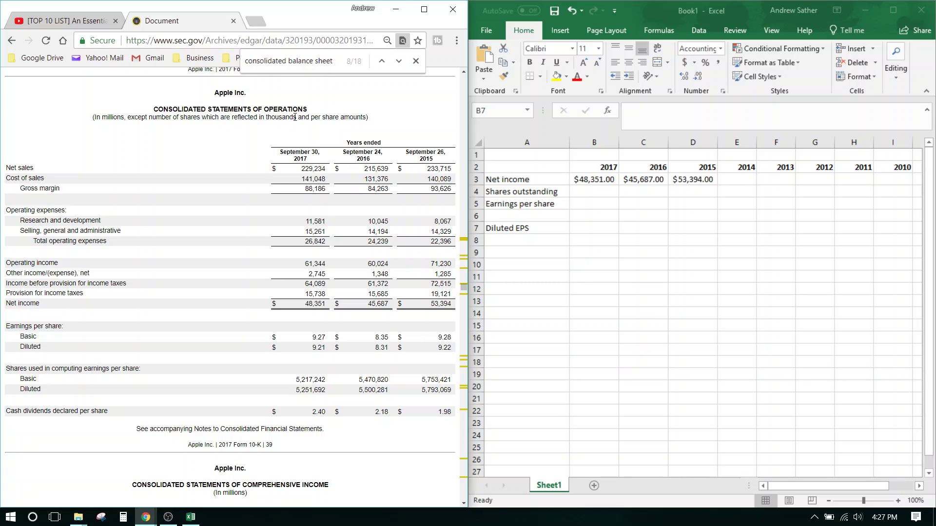
double_click(267, 116)
left_click(303, 127)
left_click_drag(298, 391, 327, 391)
left_click(321, 391)
left_click_drag(313, 390, 296, 389)
- Enter 5251 as the 2017 shares outstanding in cell B4
key("alt+Tab")
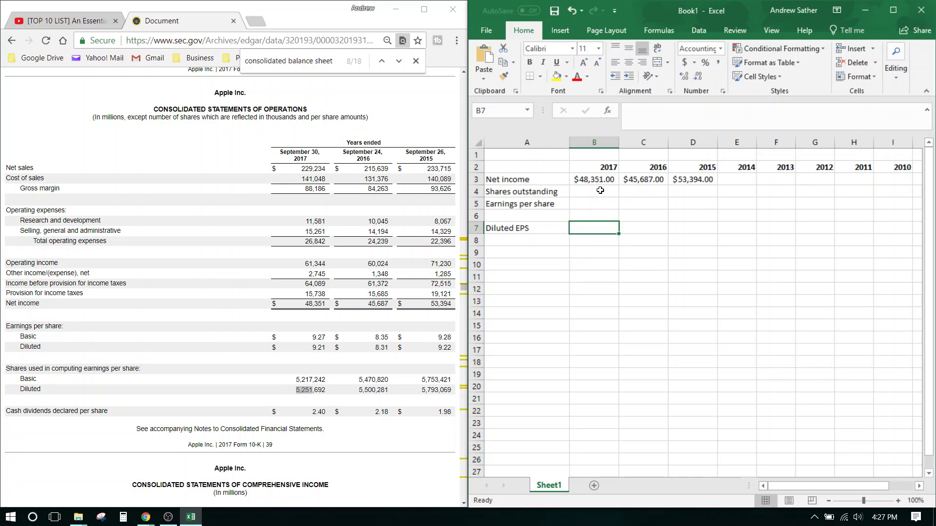
type("5251")
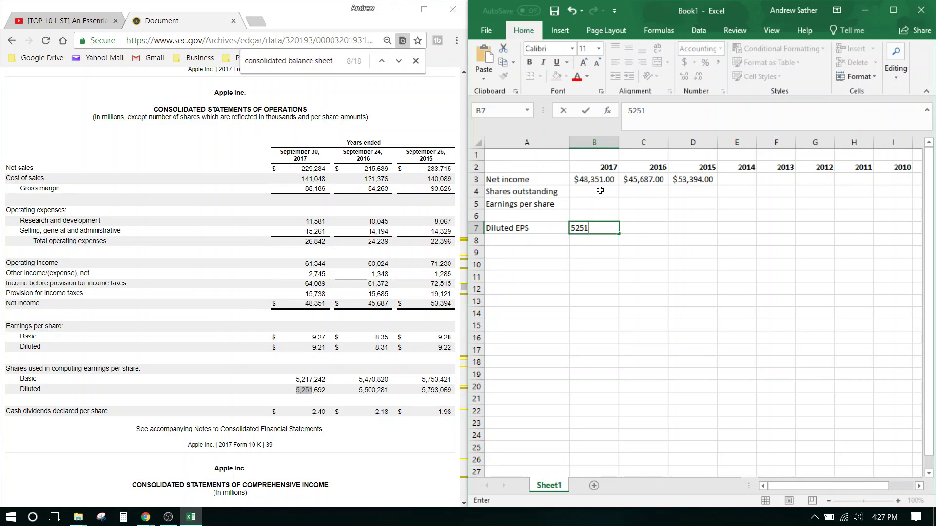
left_click(600, 190)
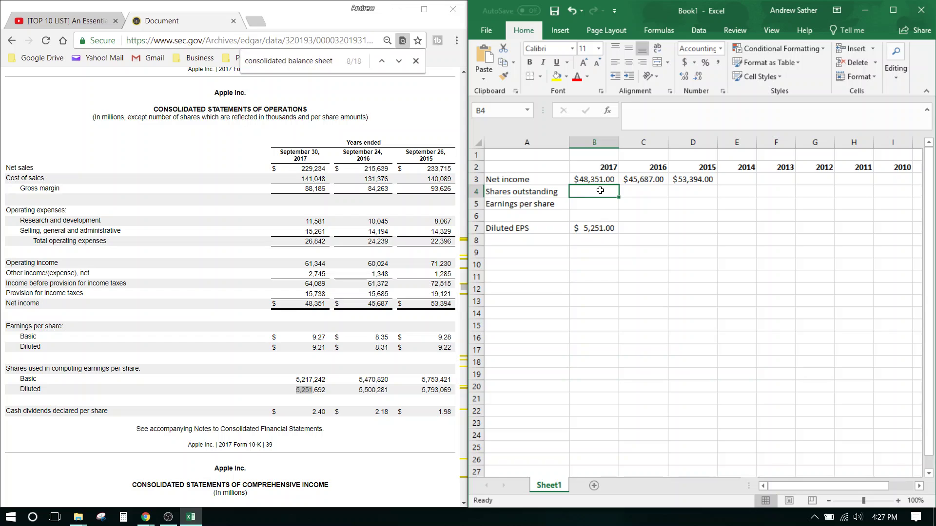
type("5251")
key("Left")
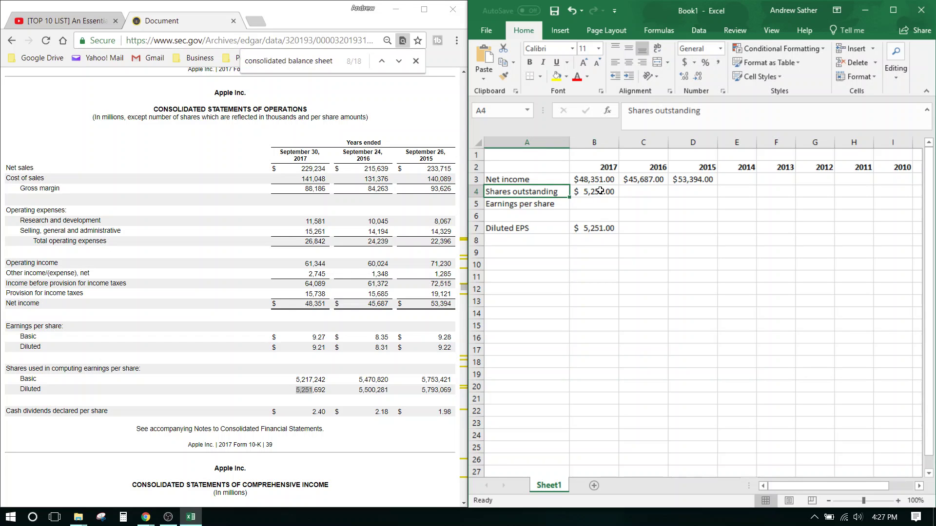
- Format the shares outstanding row as Number with no decimal places
left_click(476, 191)
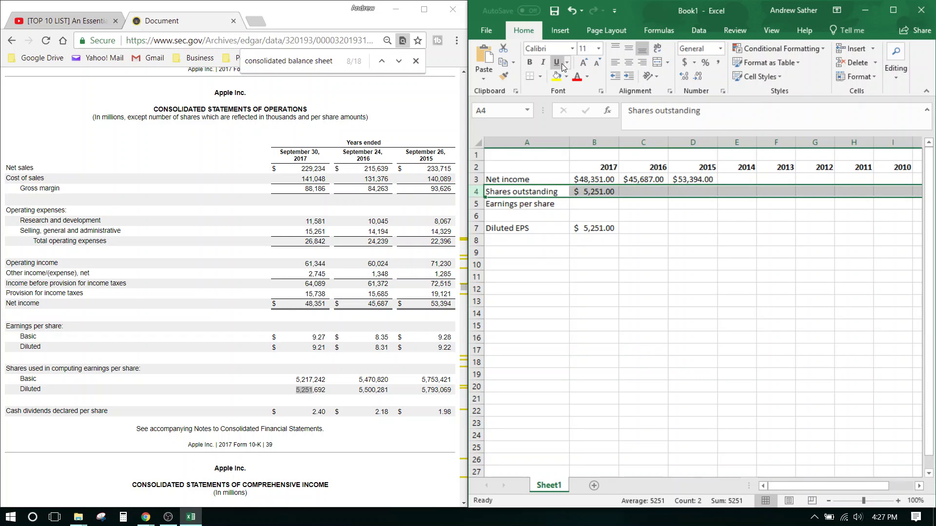
left_click(720, 48)
left_click(727, 97)
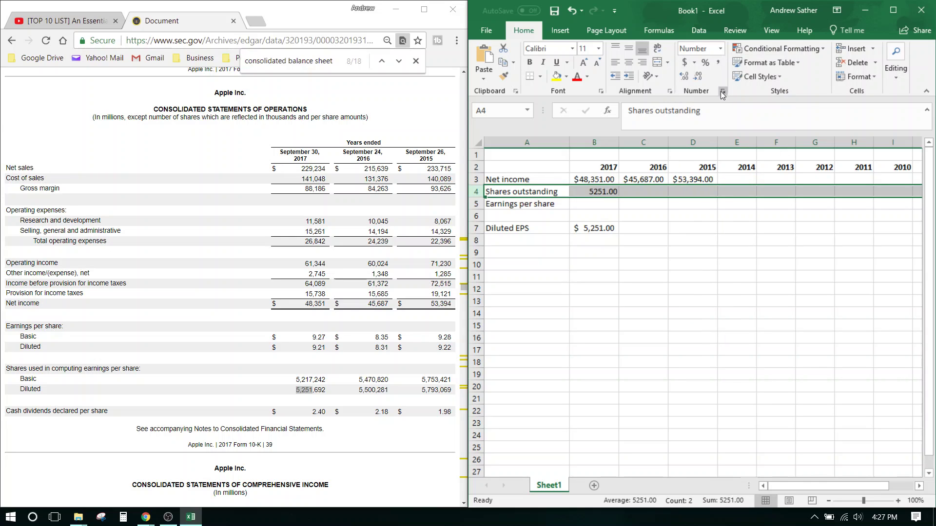
left_click(700, 76)
left_click(700, 77)
- Clear the misplaced 5251 from the 2017 Diluted EPS cell B7
left_click(613, 234)
key("Delete")
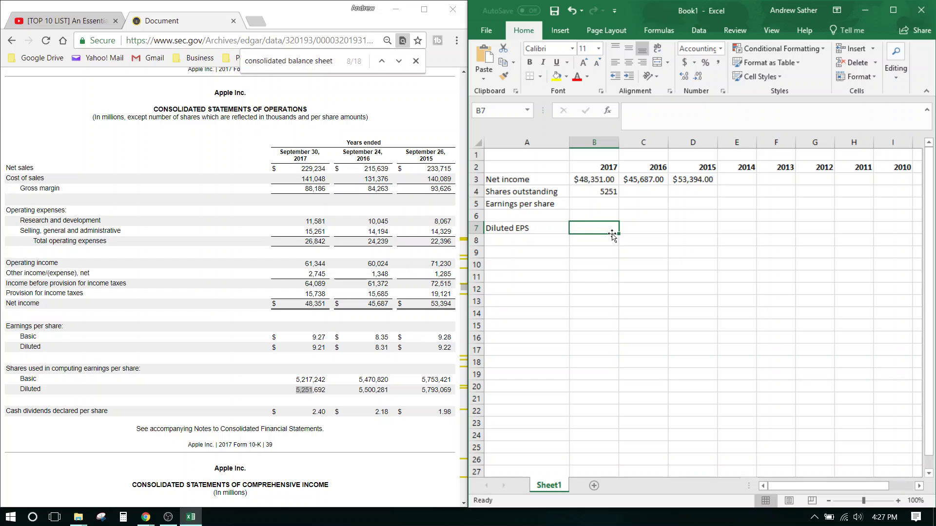
key("Up")
key("Up")
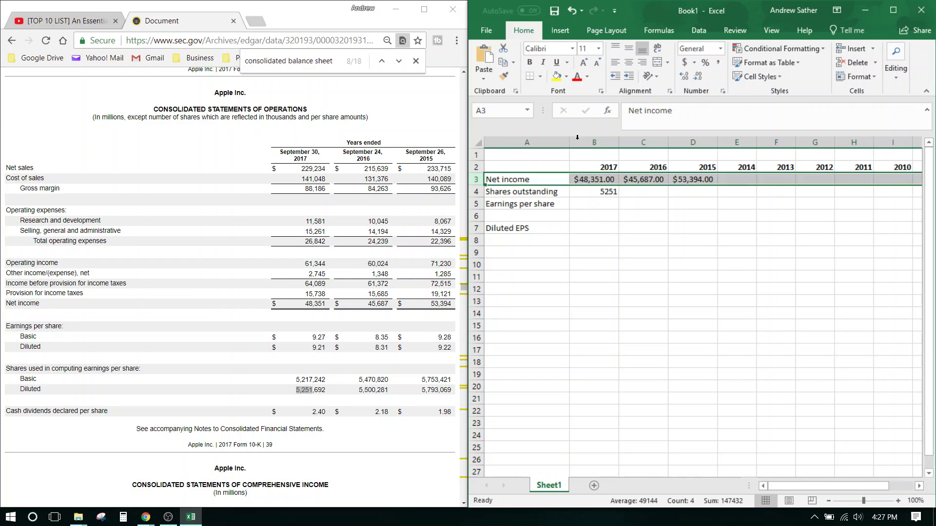
left_click(477, 180)
left_click(595, 350)
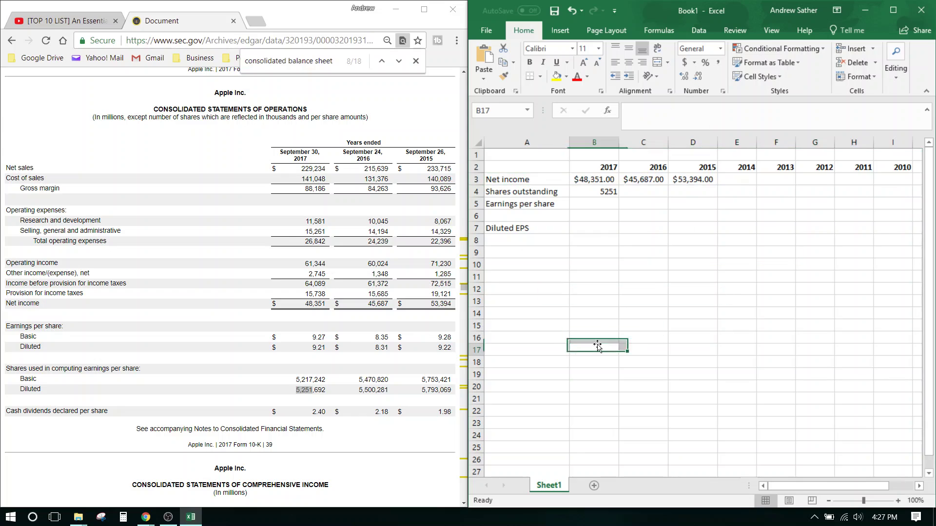
- Calculate the 2017 earnings per share in B5 by dividing net income by shares outstanding with =B3/B4
left_click(600, 215)
left_click(602, 203)
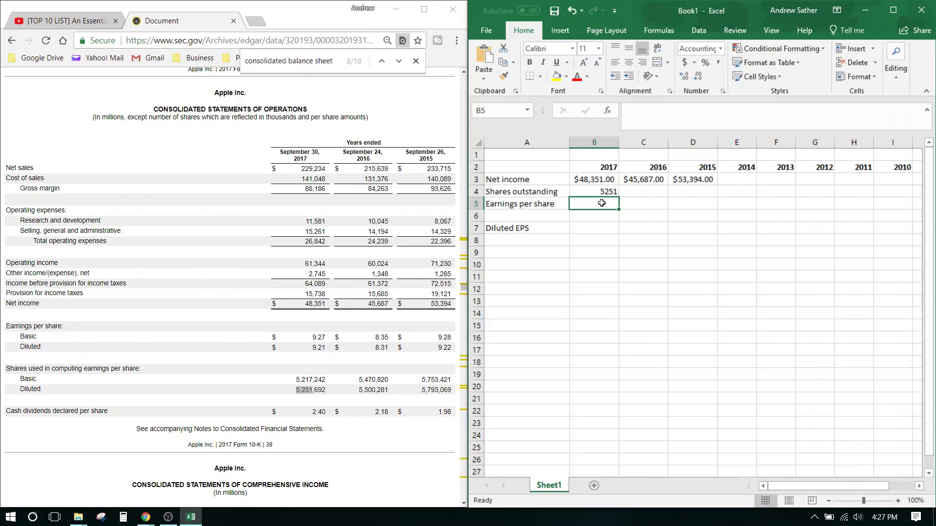
type("=")
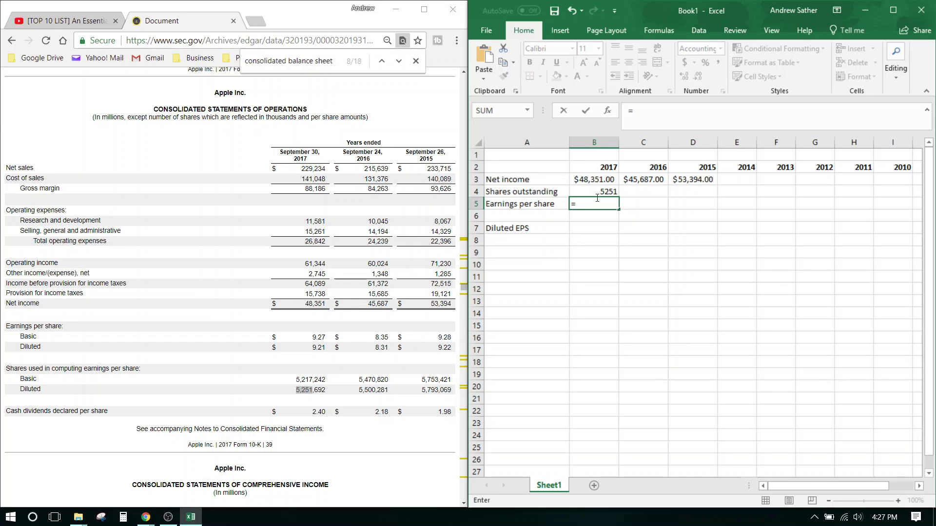
type("=")
left_click(591, 179)
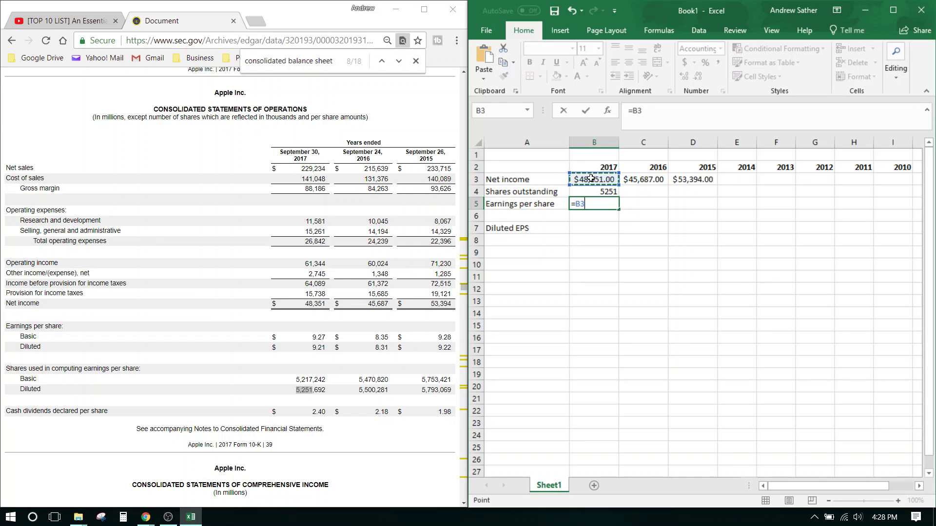
type("/")
left_click(594, 193)
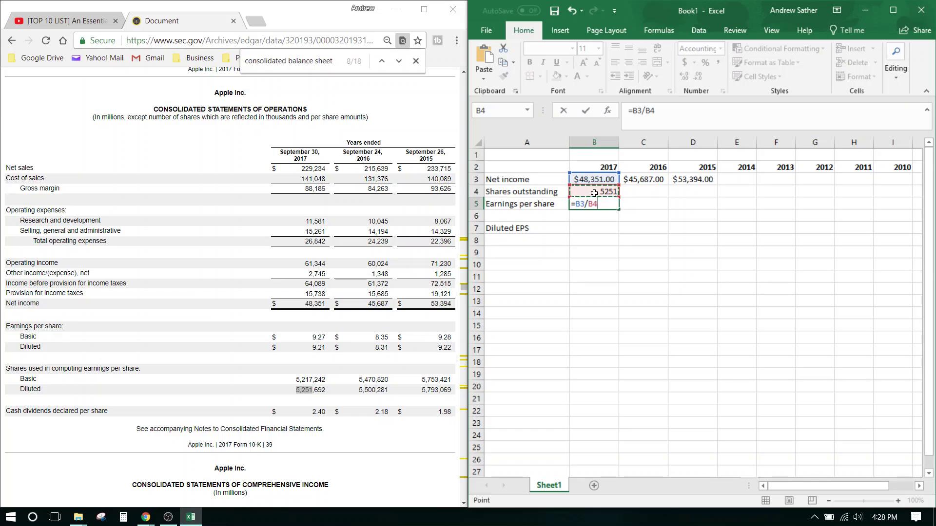
key("Return")
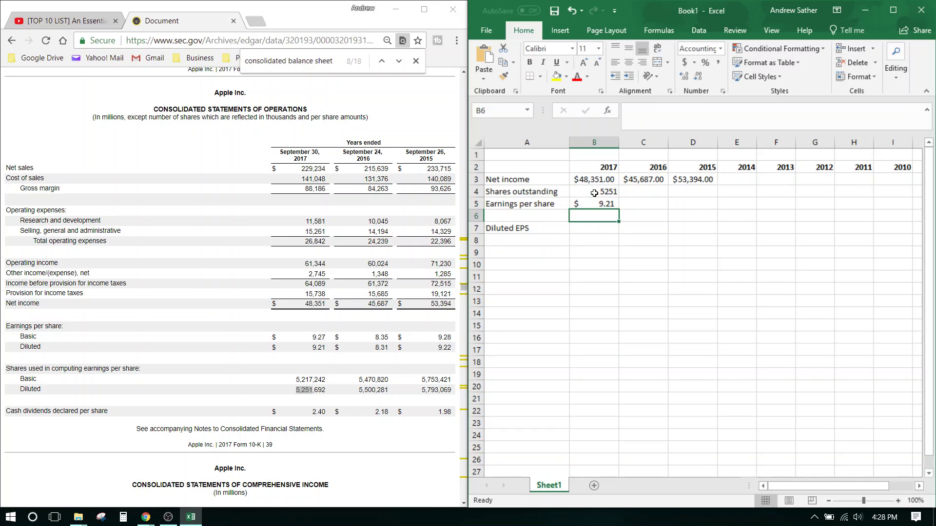
- Compare the calculated 2017 earnings per share with the diluted earnings per share row in the 10-K
left_click(587, 232)
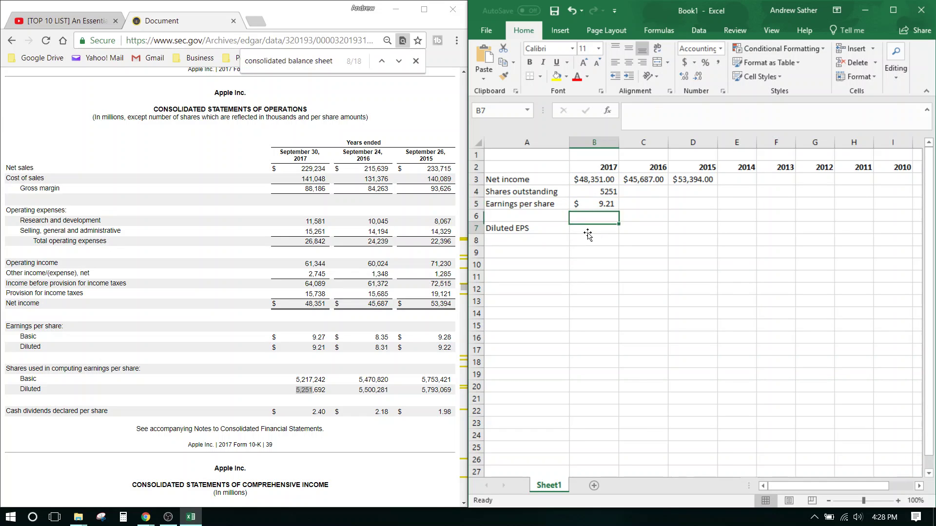
left_click(529, 230)
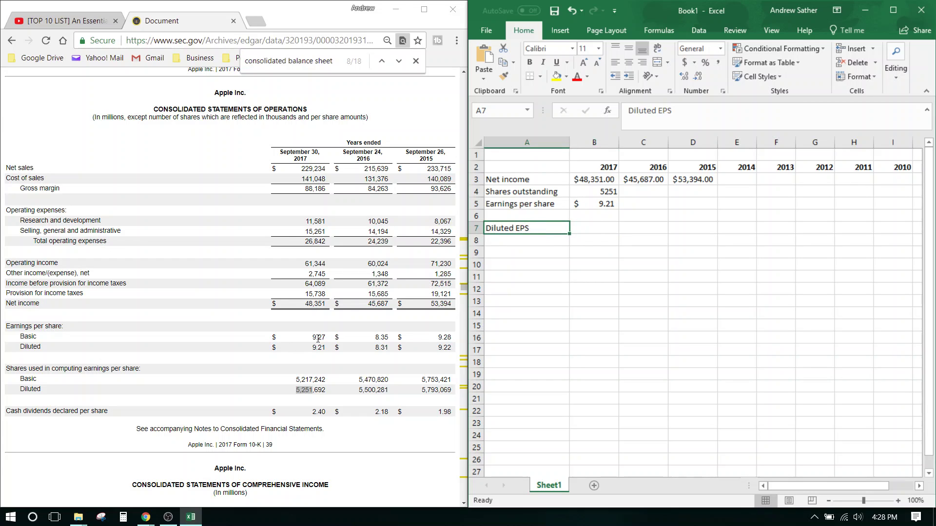
double_click(30, 346)
left_click_drag(163, 347, 445, 348)
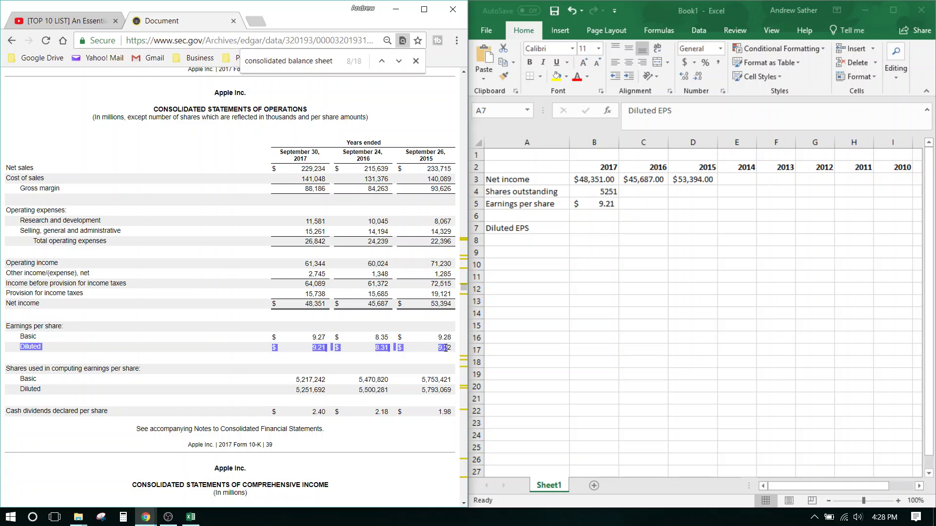
left_click(500, 227)
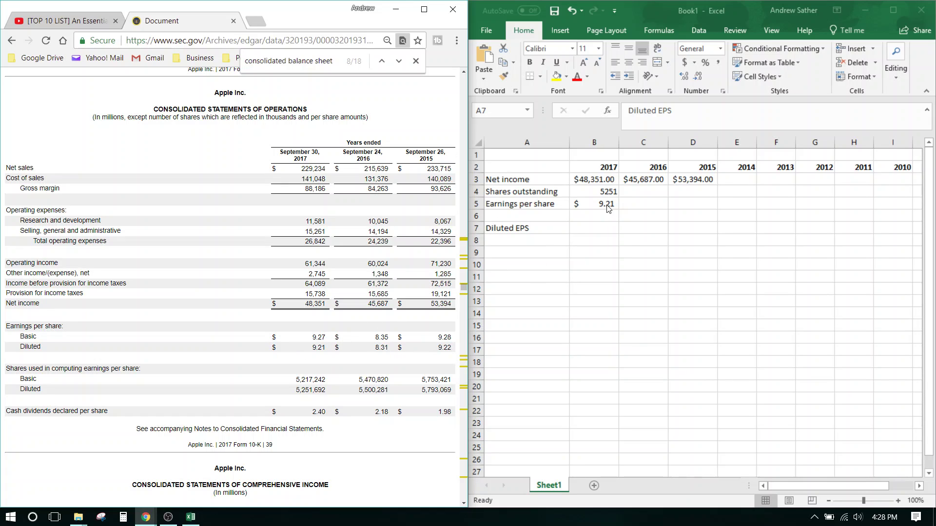
left_click(604, 231)
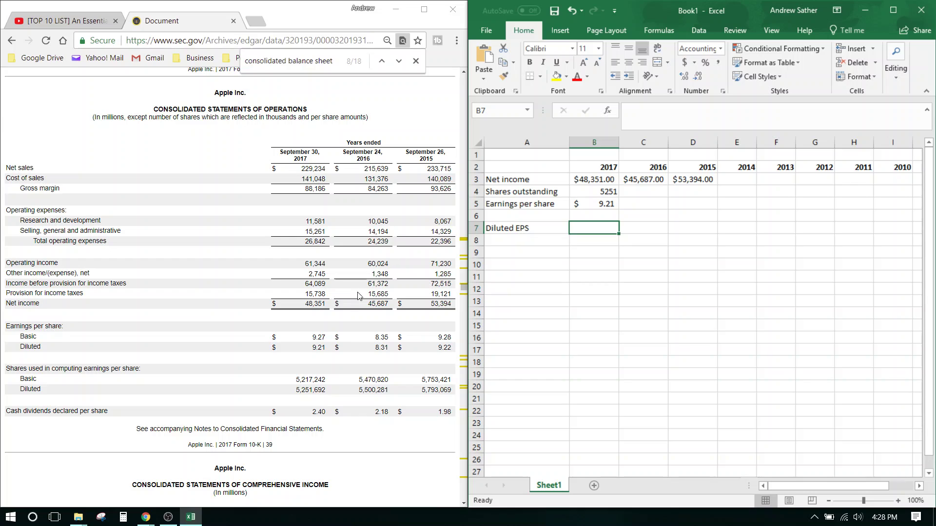
left_click_drag(312, 347, 319, 347)
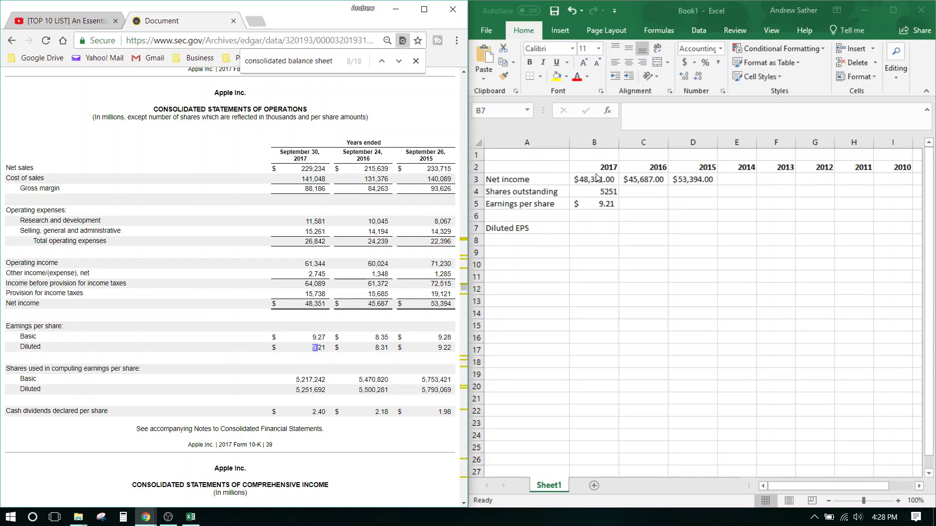
left_click(593, 228)
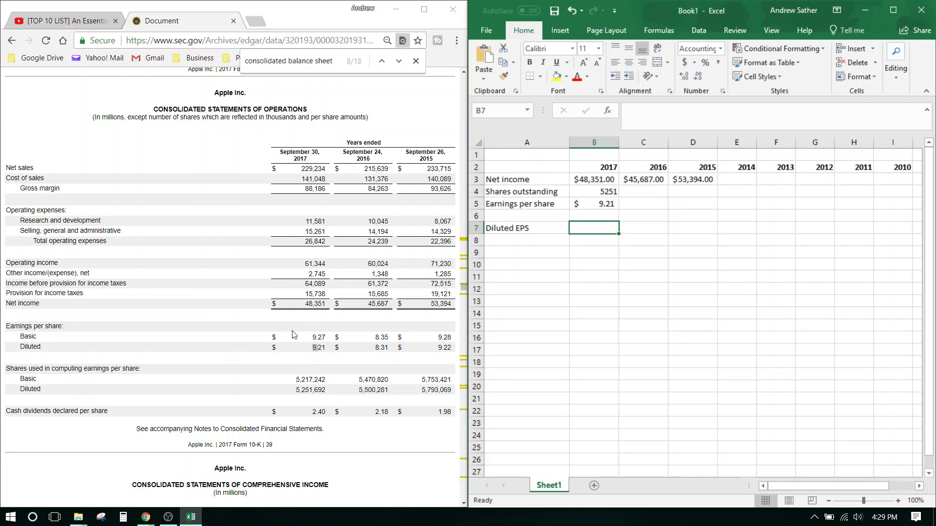
left_click_drag(313, 347, 451, 346)
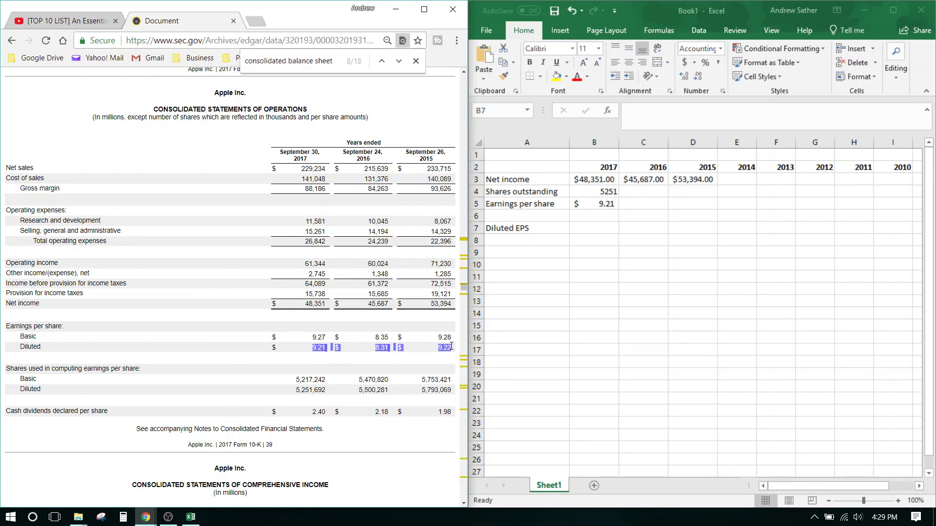
- Enter diluted EPS of 9.21 for 2017, 8.31 for 2016 and 9.22 for 2015 in row 7
left_click(588, 224)
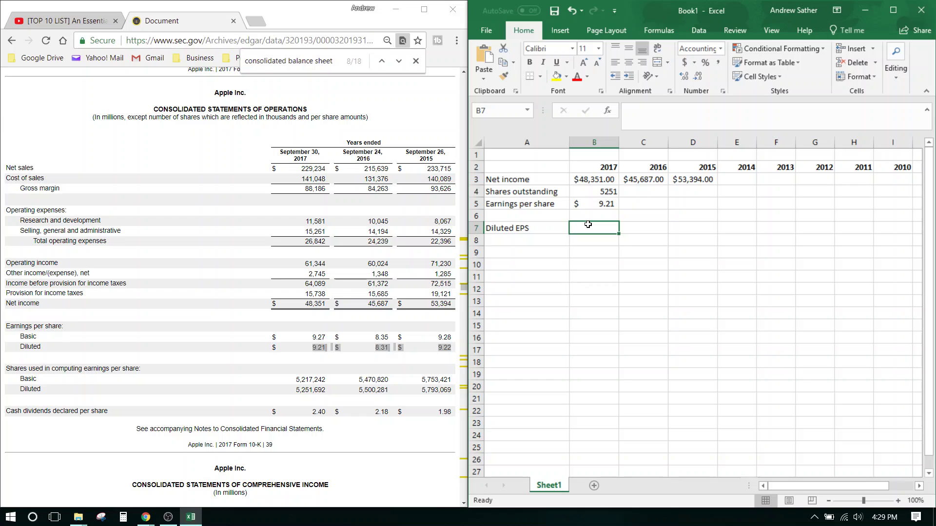
type("9.21")
key("Tab")
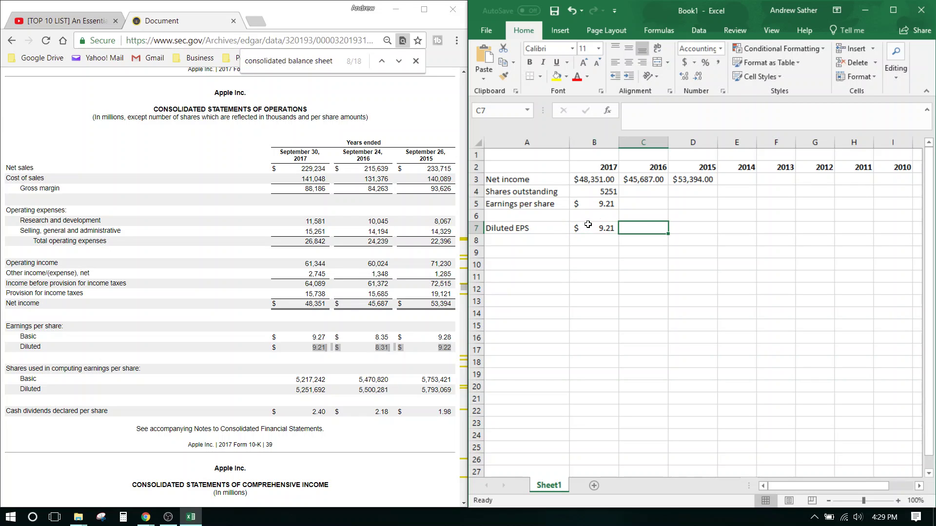
type("8.31")
key("Tab")
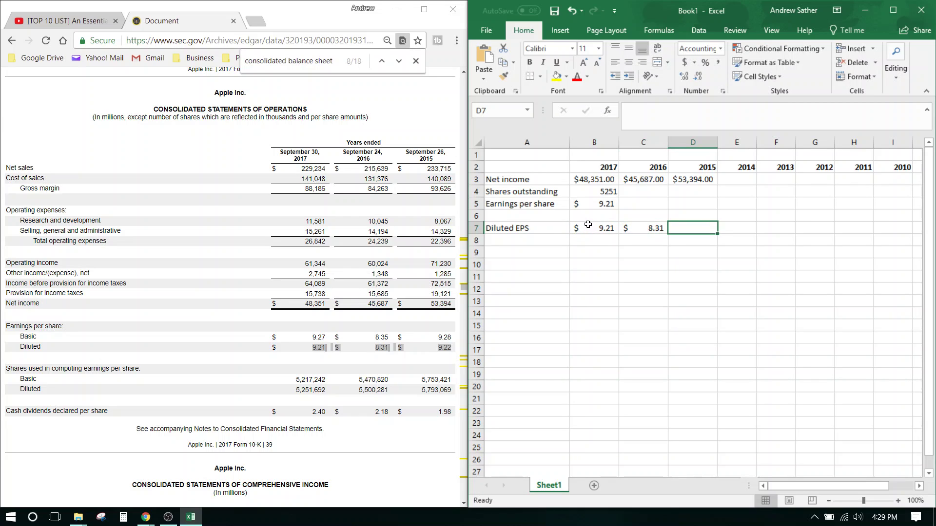
type("9.22")
key("Return")
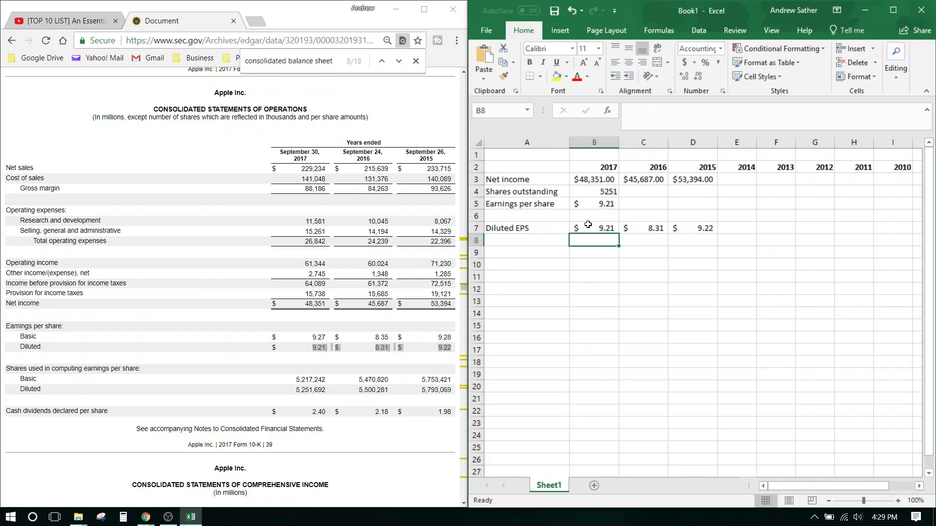
- Label A8 as EPS Growth and start a formula in the 2017 cell B8
key("Left")
type("EPS")
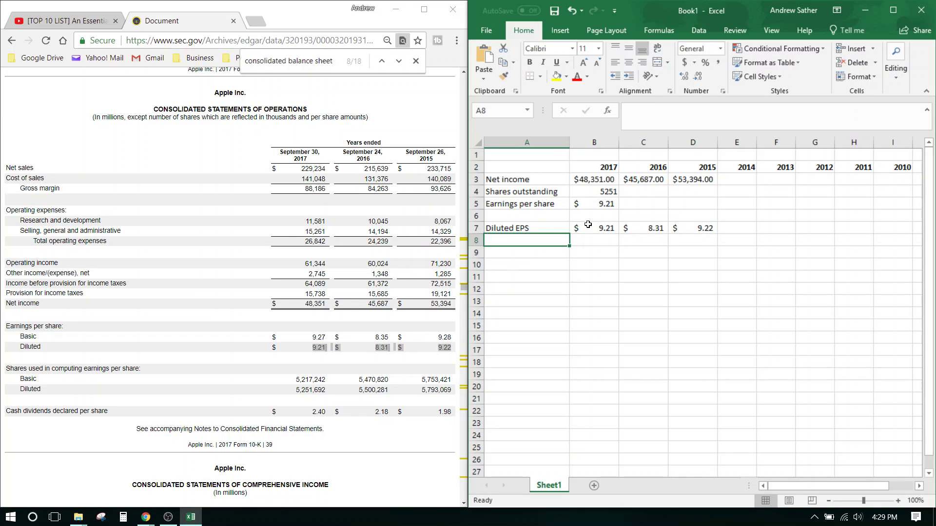
type(" Growth")
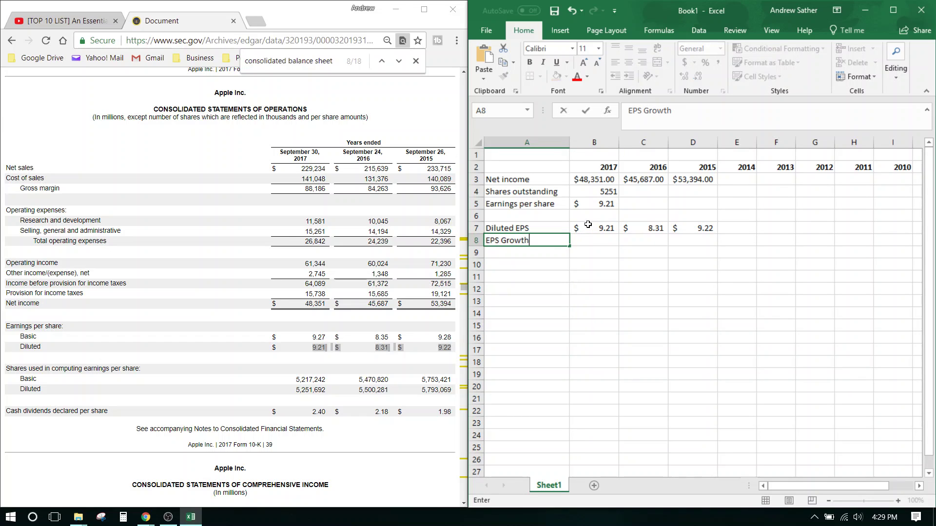
key("Tab")
type("=")
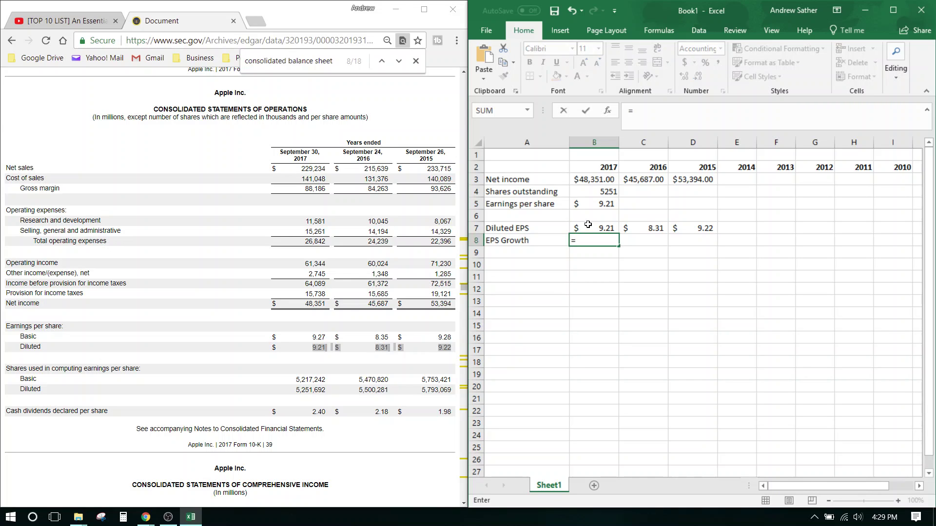
- Search the web for "growth formula" in a new browser tab and look through the results
left_click(256, 23)
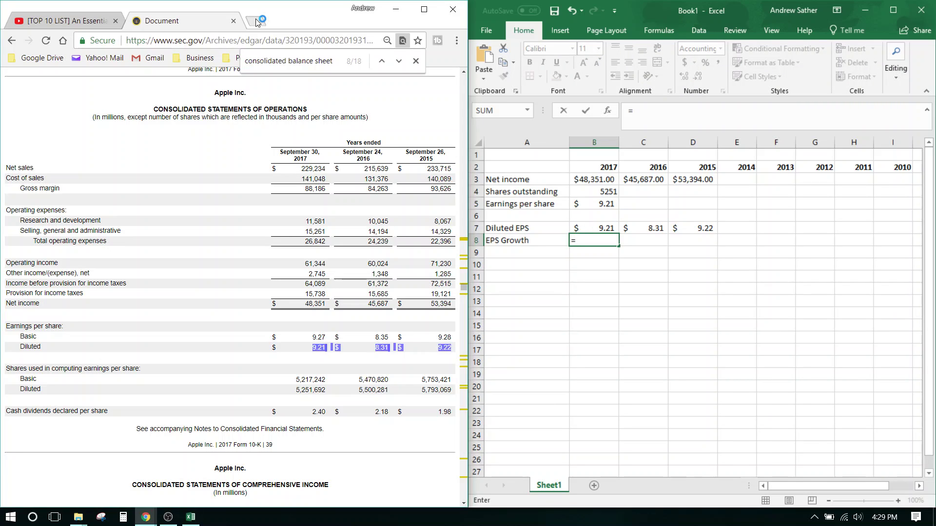
type("gro")
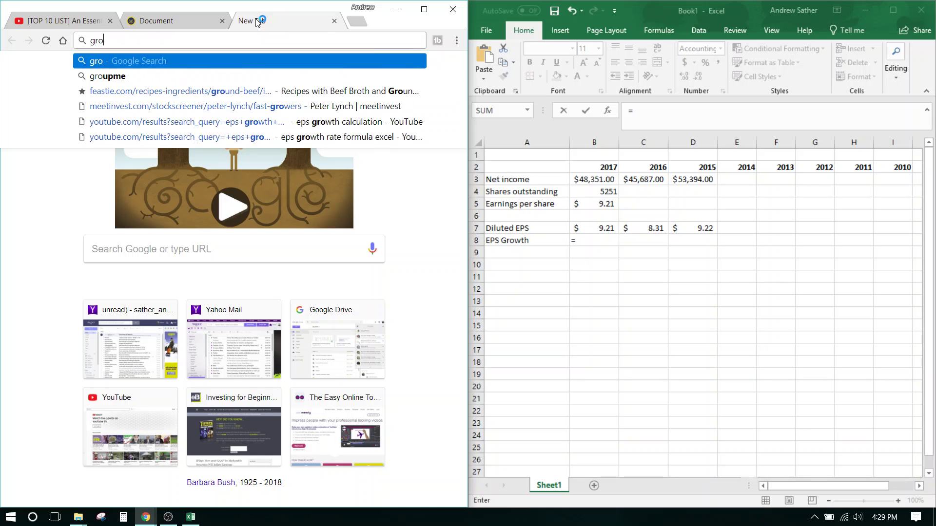
type("wth formu")
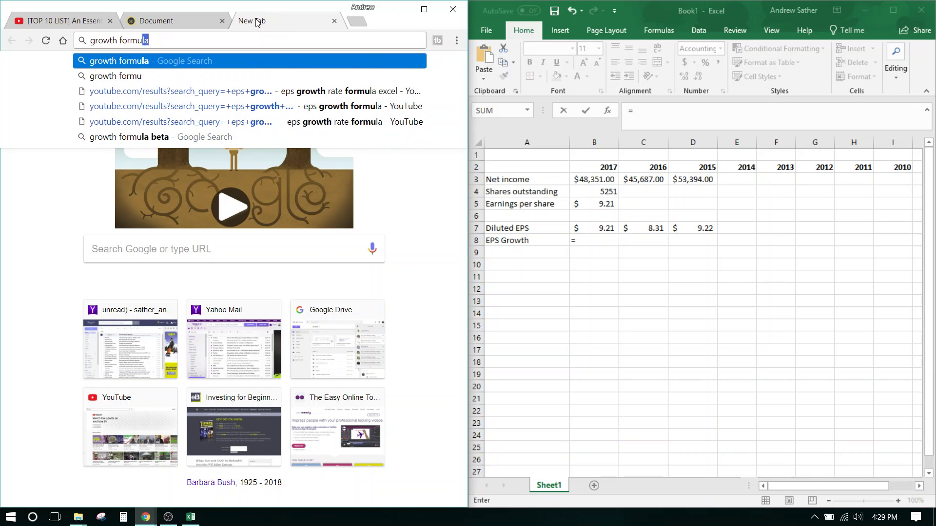
key("Return")
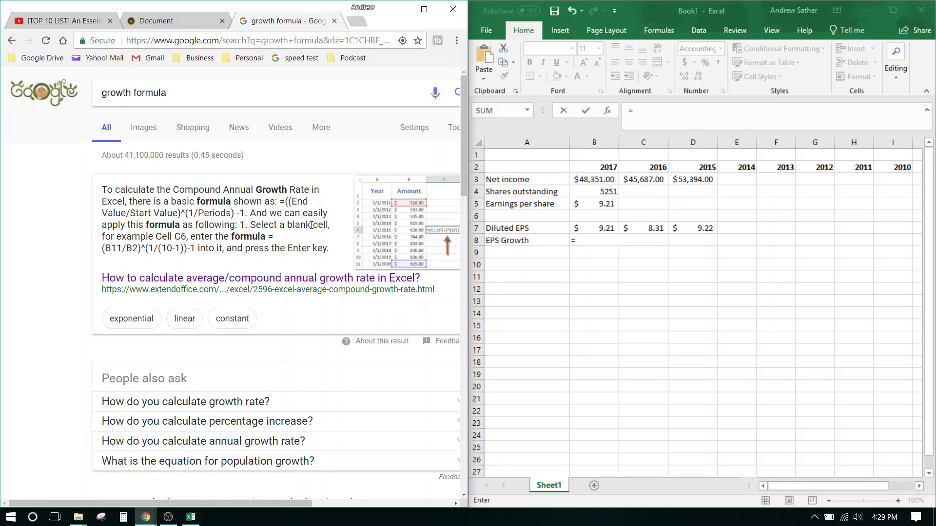
scroll(312, 225, "down", 5)
scroll(363, 220, "up", 1)
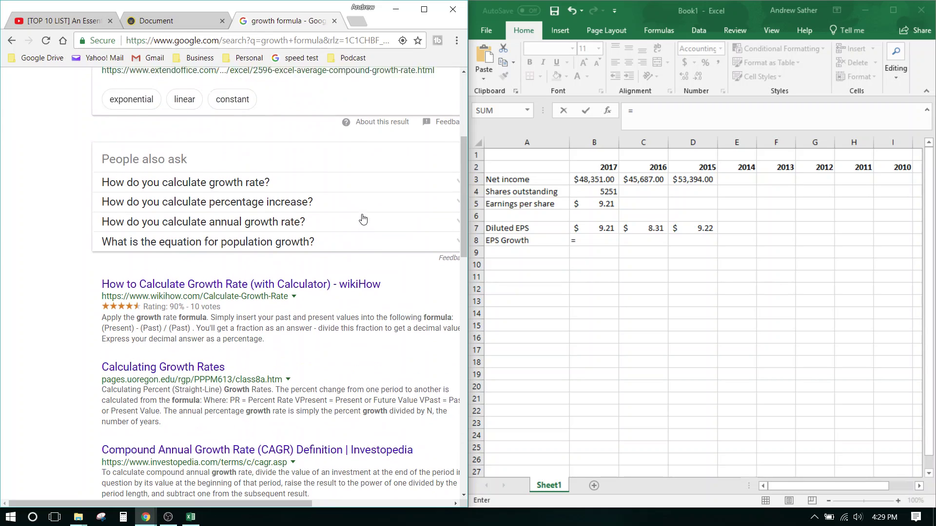
scroll(363, 219, "up", 5)
- Change the search to "growth equation" and read the basic growth rate formula in the wikiHow article on calculating growth rate
left_click(235, 96)
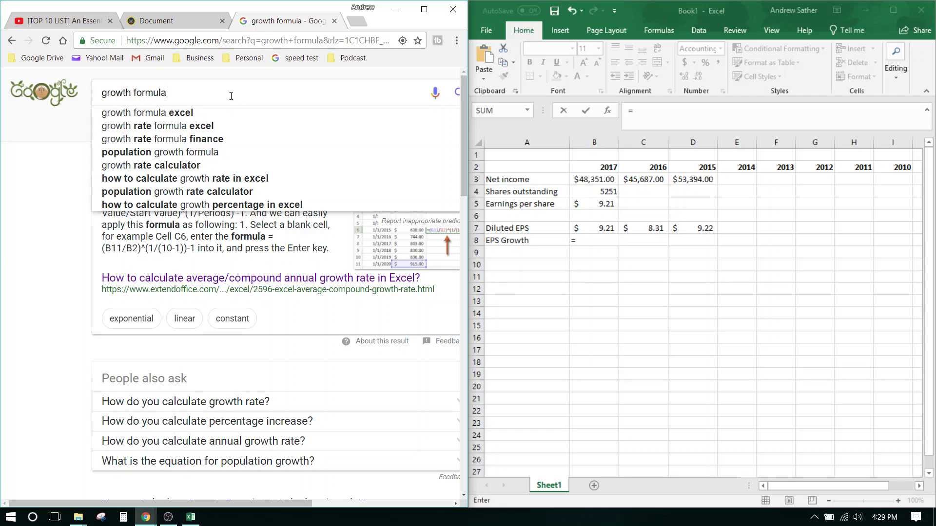
key("BackSpace")
key("BackSpace")
key("BackSpace")
key("BackSpace")
key("BackSpace")
key("BackSpace")
key("BackSpace")
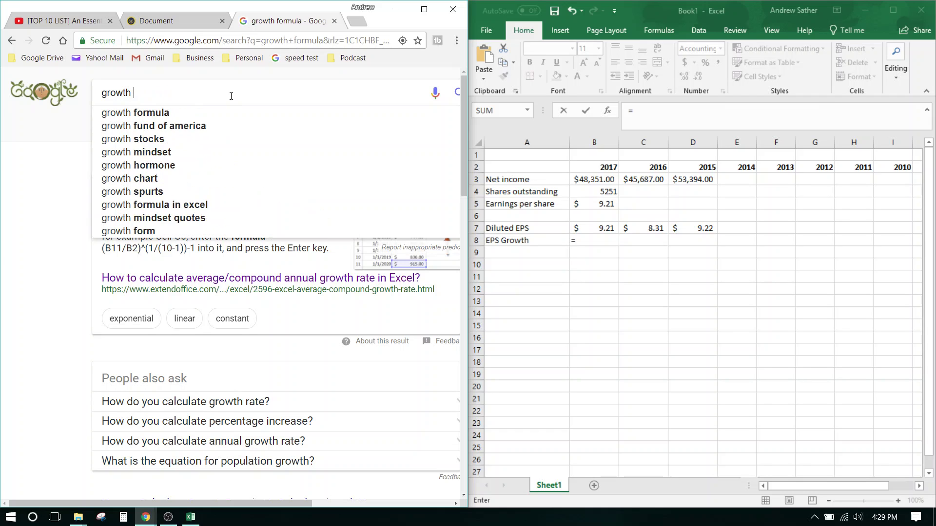
type("e")
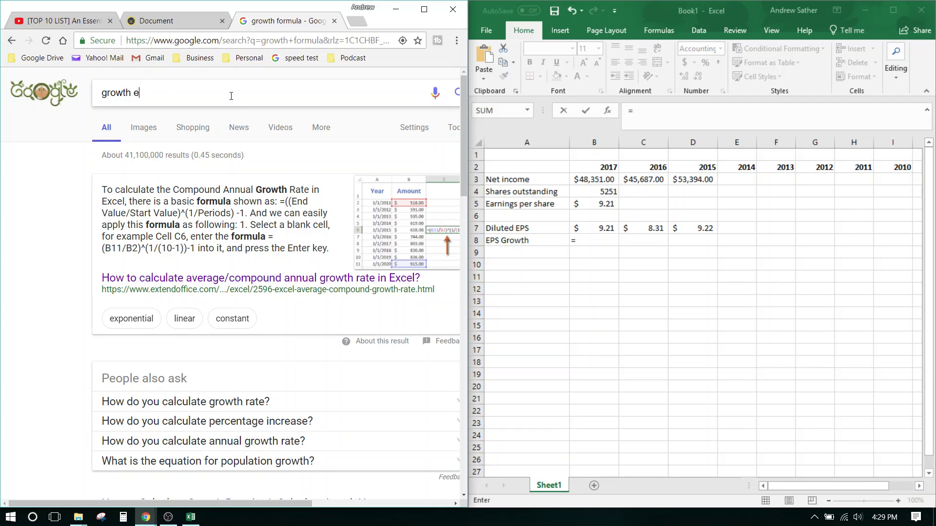
type("quation")
key("Return")
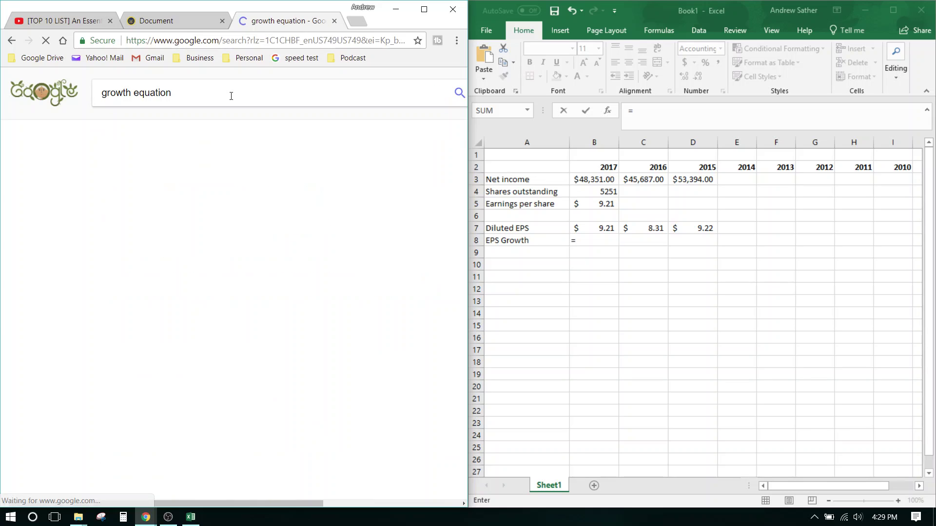
left_click(307, 180)
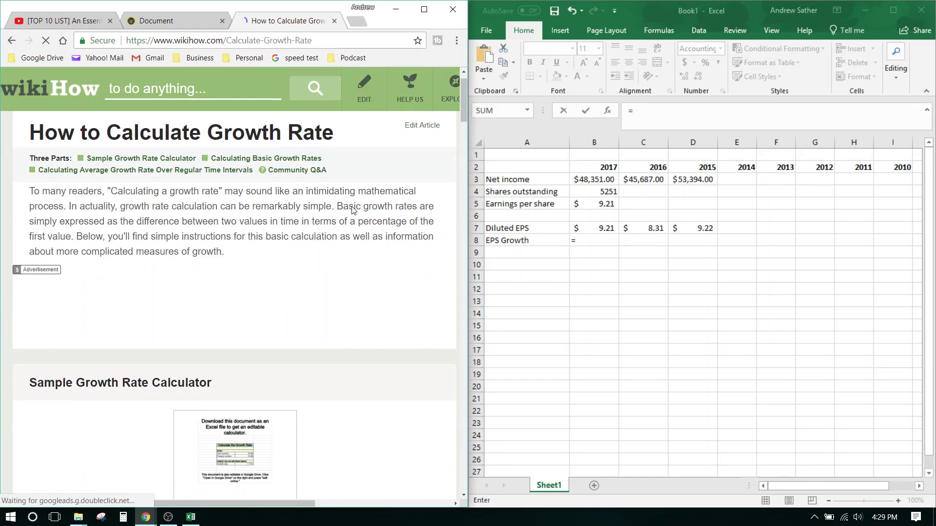
scroll(366, 219, "down", 5)
scroll(366, 219, "down", 5)
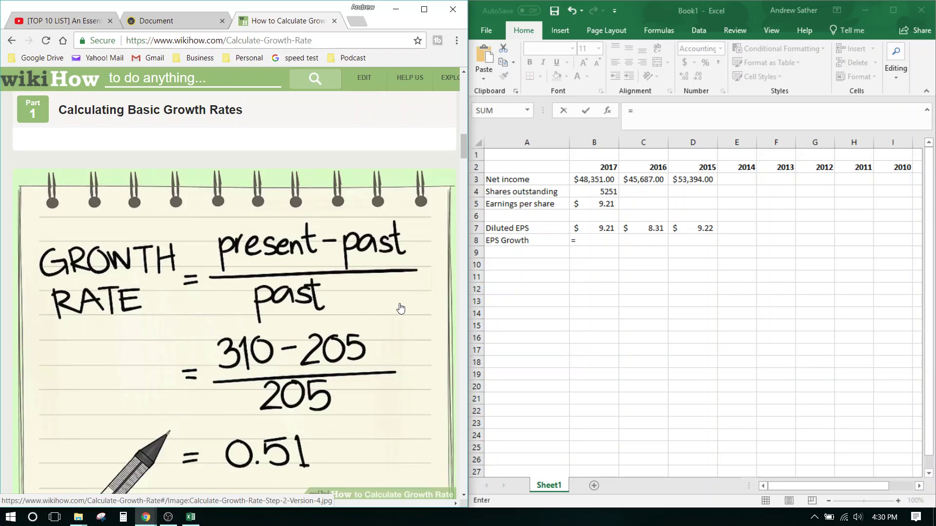
- Calculate the 2017 EPS growth in B8 with =(B7-C7)/C7
left_click(607, 239)
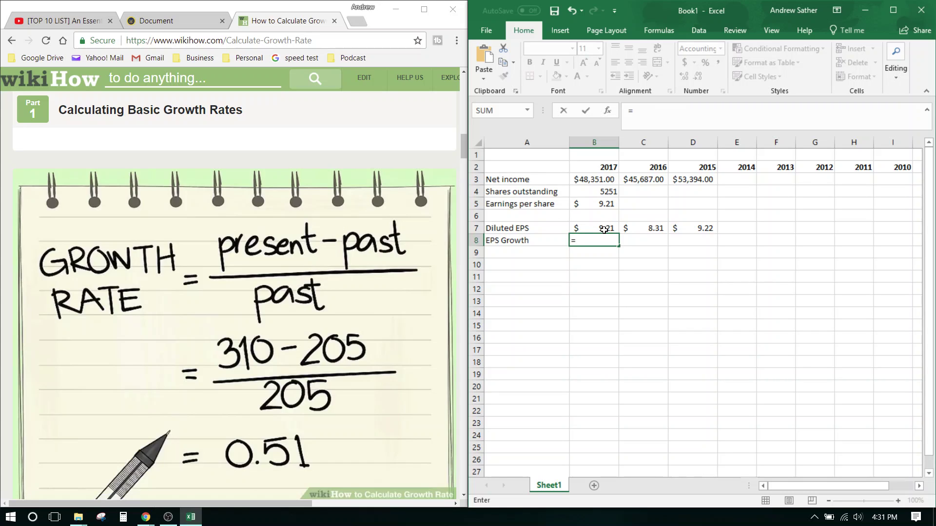
type("(")
left_click(595, 226)
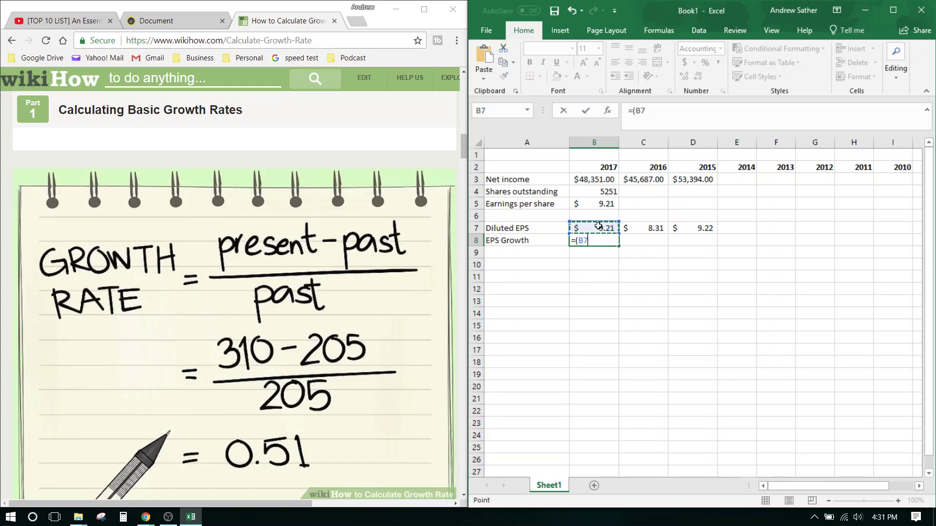
type("-")
left_click(646, 228)
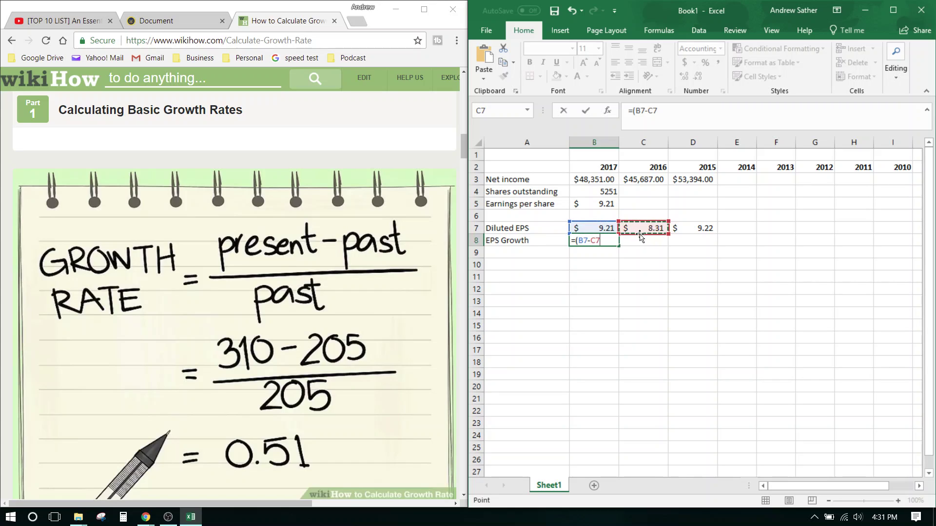
type(")")
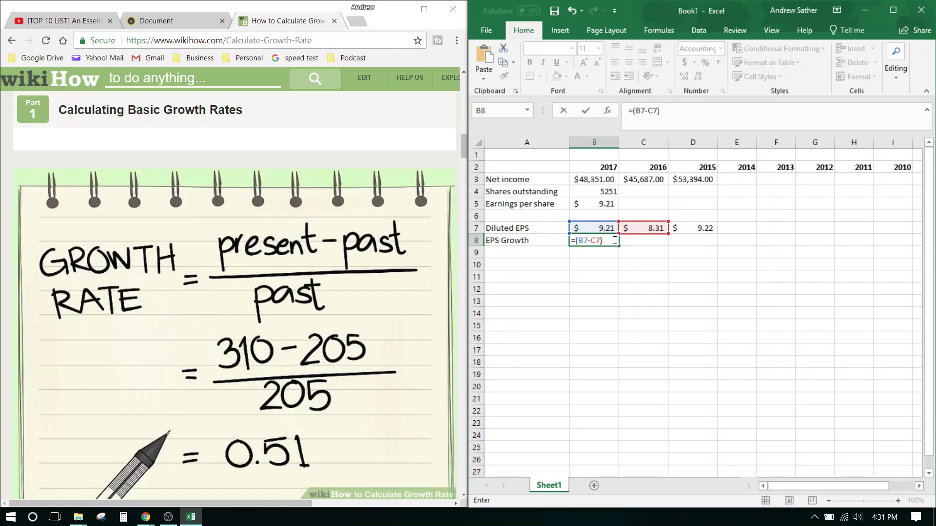
type("/")
left_click(639, 228)
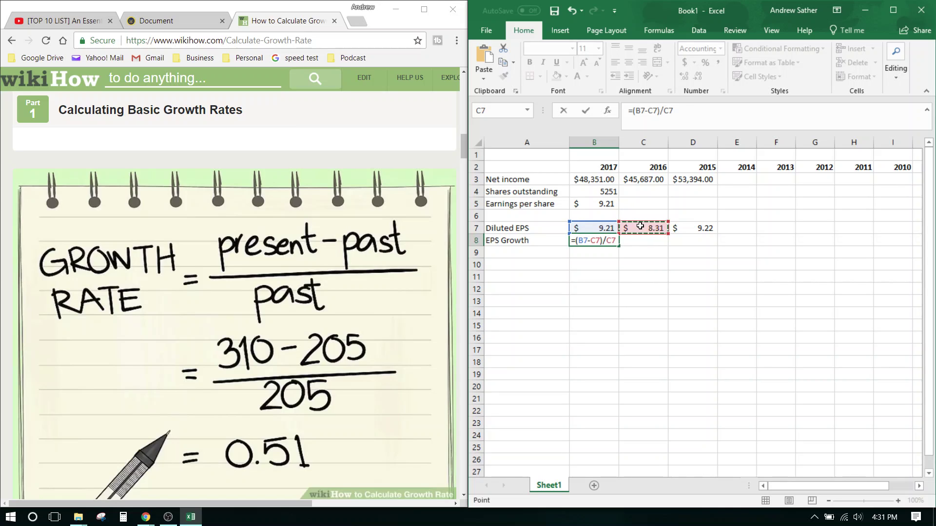
key("Return")
left_click(609, 241)
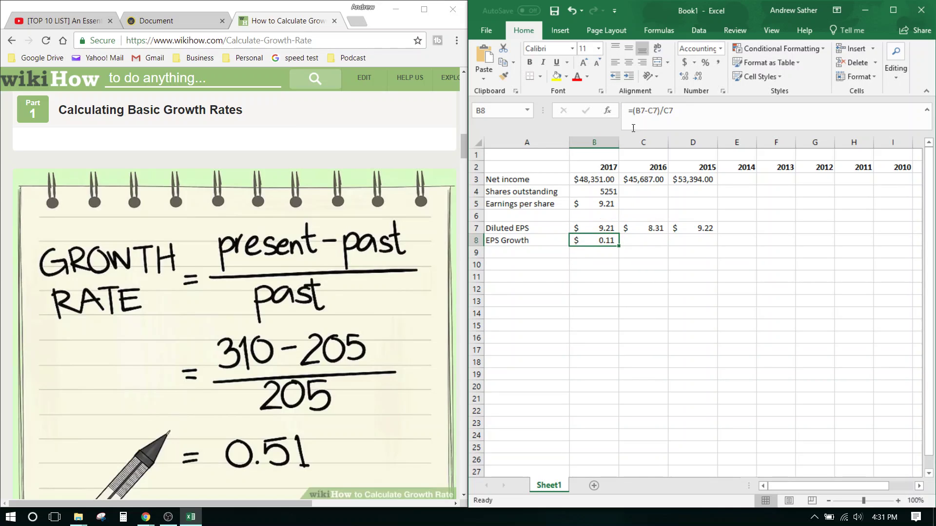
- Format the whole EPS Growth row 8 as percentages
left_click(477, 241)
left_click(719, 48)
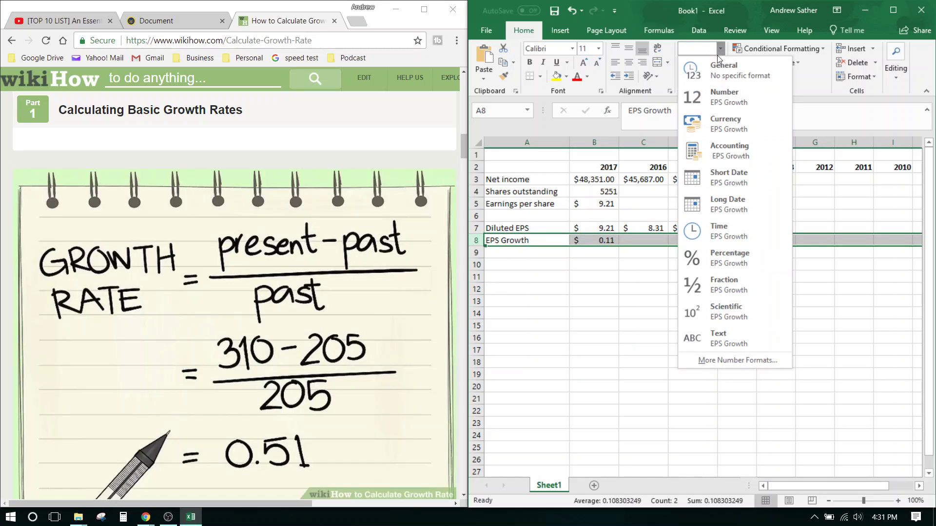
left_click(718, 100)
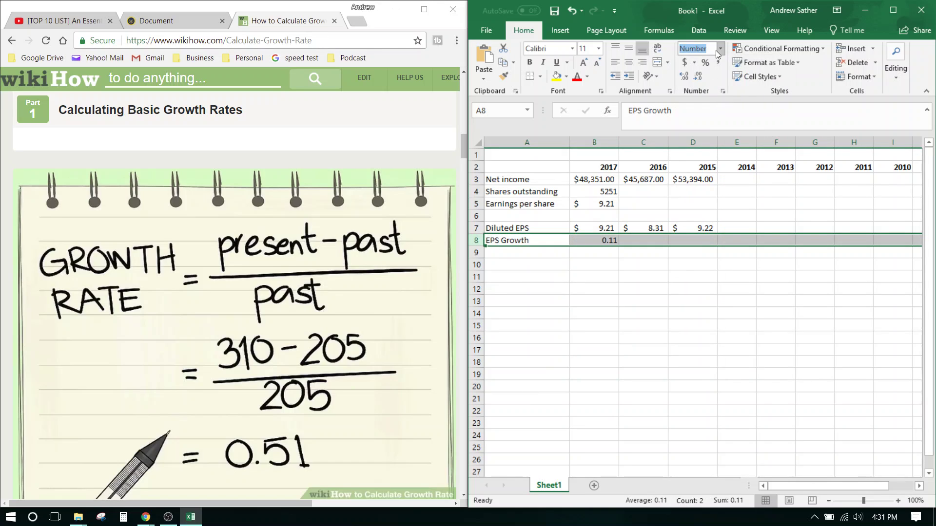
left_click(710, 62)
left_click(632, 303)
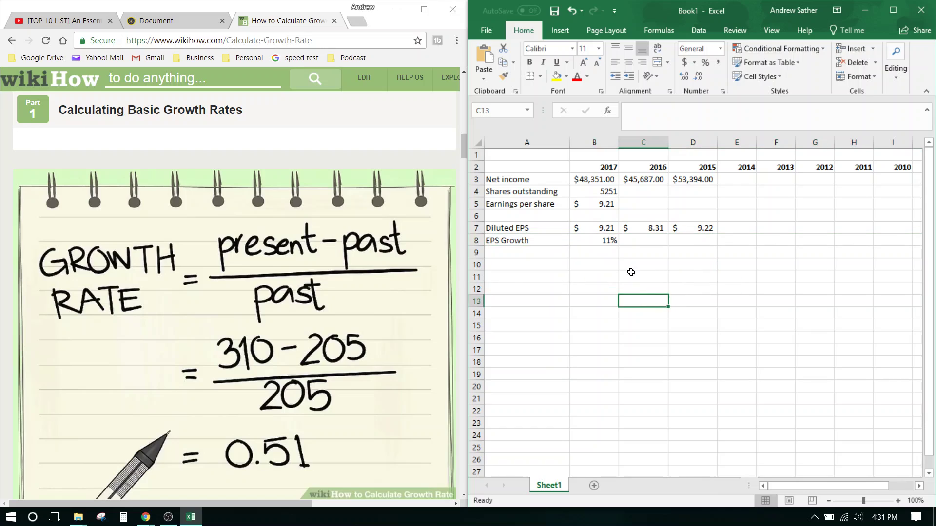
left_click(607, 245)
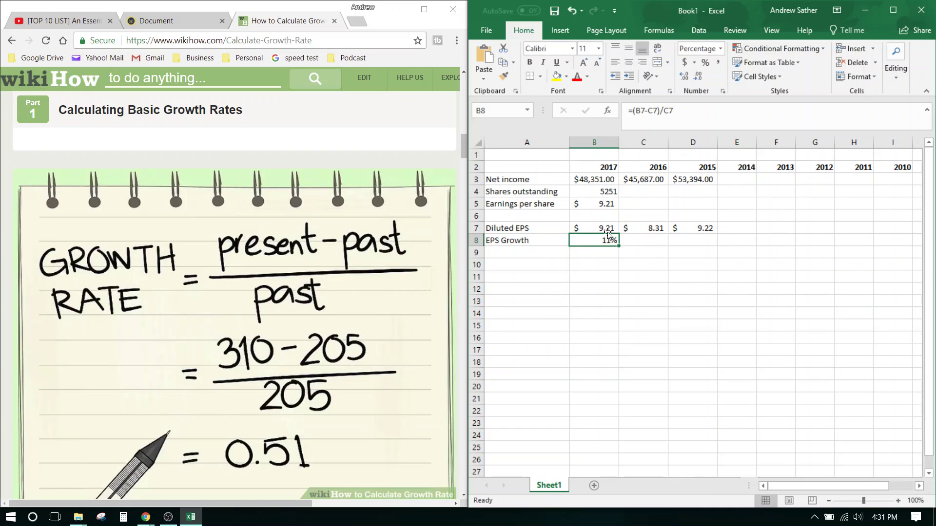
- Search for "aapl ticker" in a new browser tab and view Apple's 1-year and 5-year stock price charts
left_click(359, 22)
type("aapl tick")
key("Return")
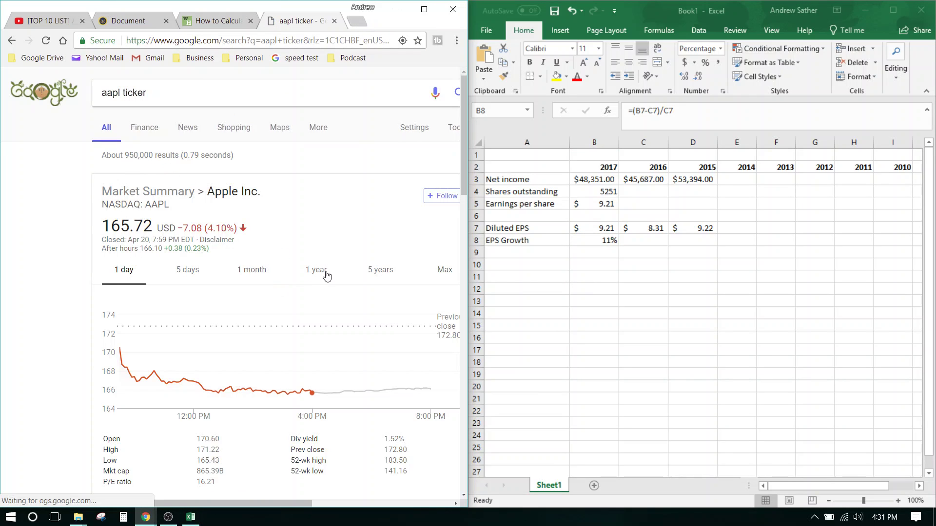
left_click(324, 271)
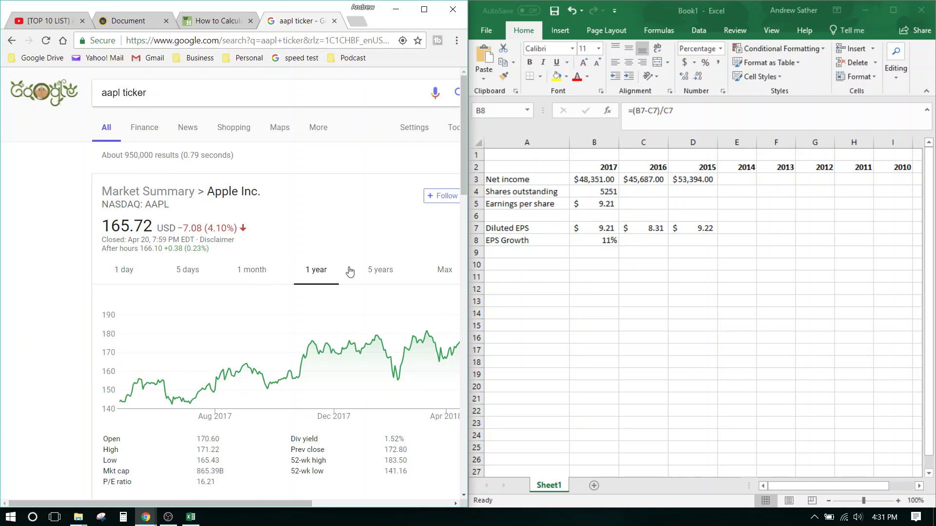
left_click(378, 275)
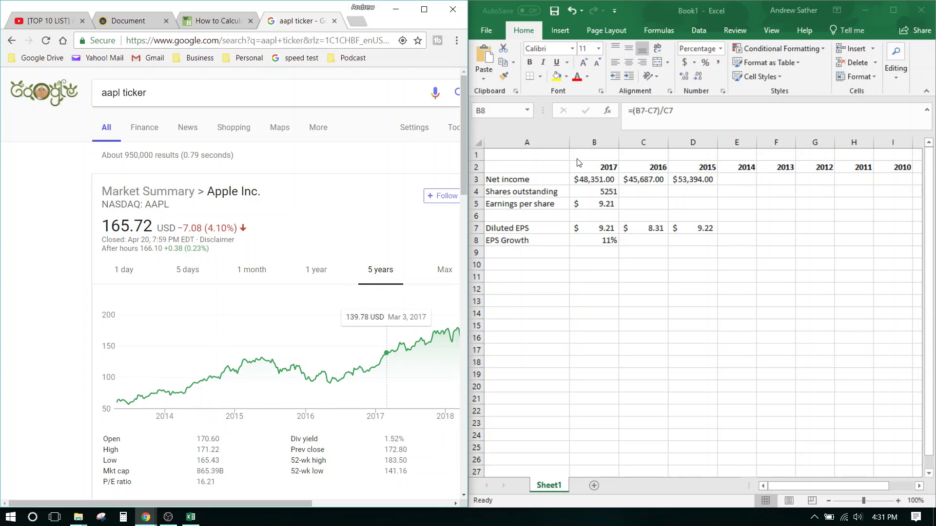
- Go back from the 10-K to Apple's EDGAR filing list to check the filing dates, and return to the stock chart
left_click(123, 22)
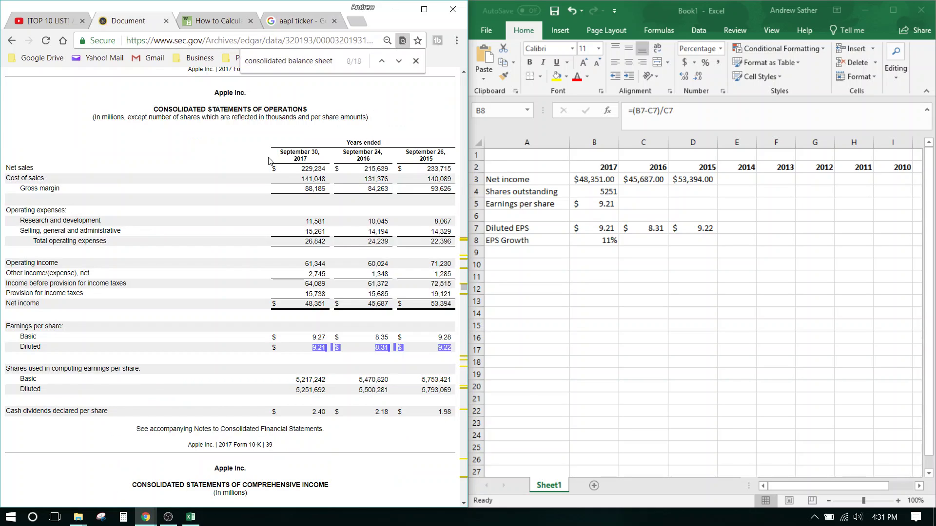
left_click(14, 40)
left_click(13, 41)
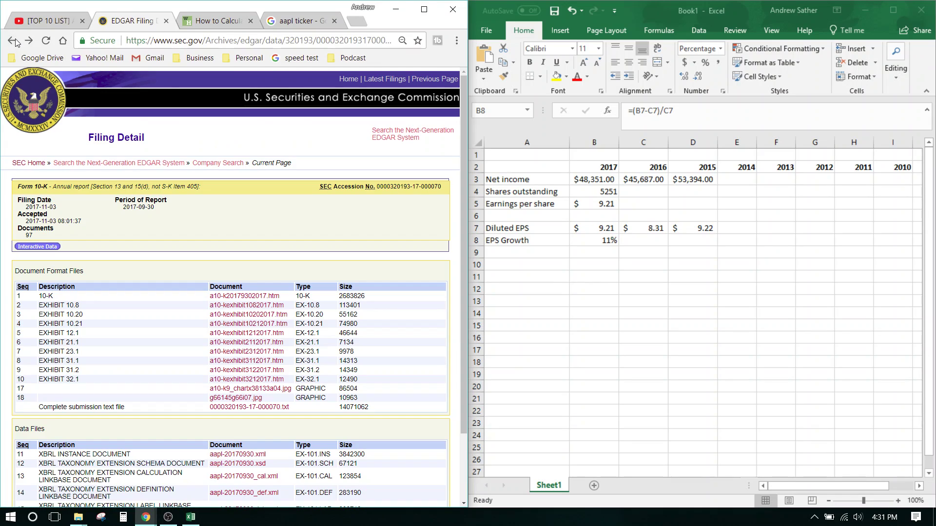
left_click(13, 41)
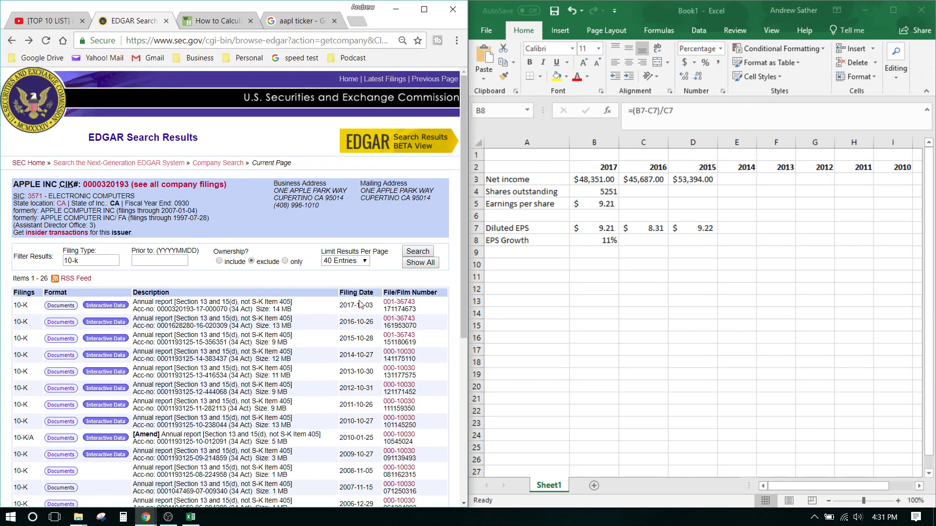
left_click(297, 21)
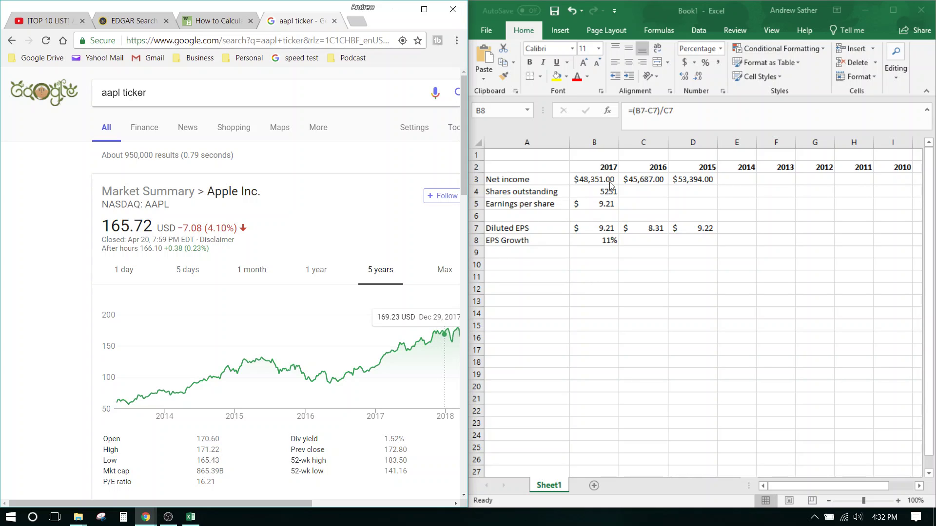
- Fill the EPS growth formula from B8 across row 8 through the 2007 column L
left_click(615, 241)
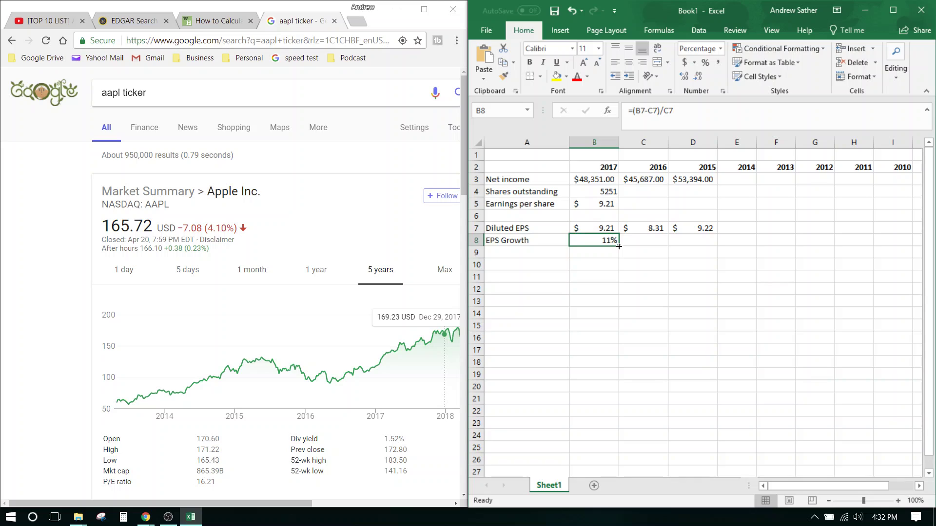
left_click(619, 246)
left_click_drag(618, 246, 876, 238)
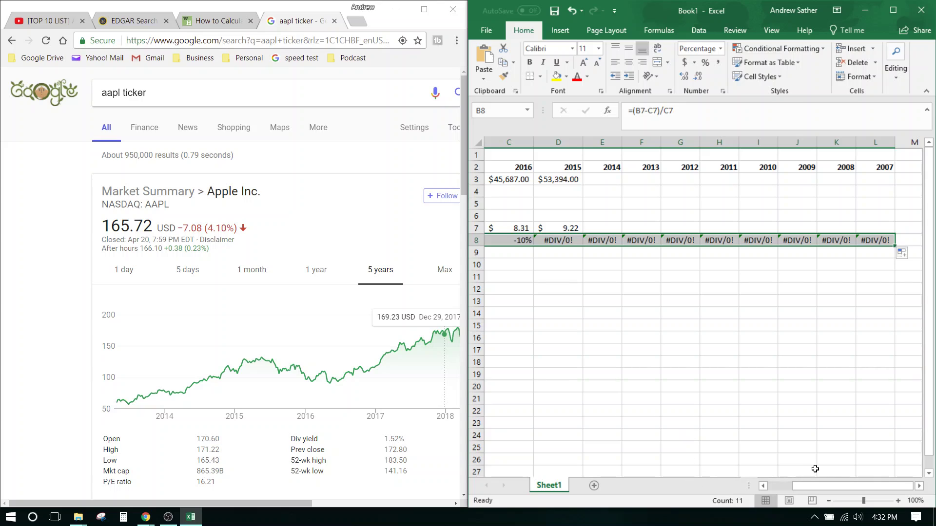
left_click_drag(831, 487, 768, 473)
left_click(689, 270)
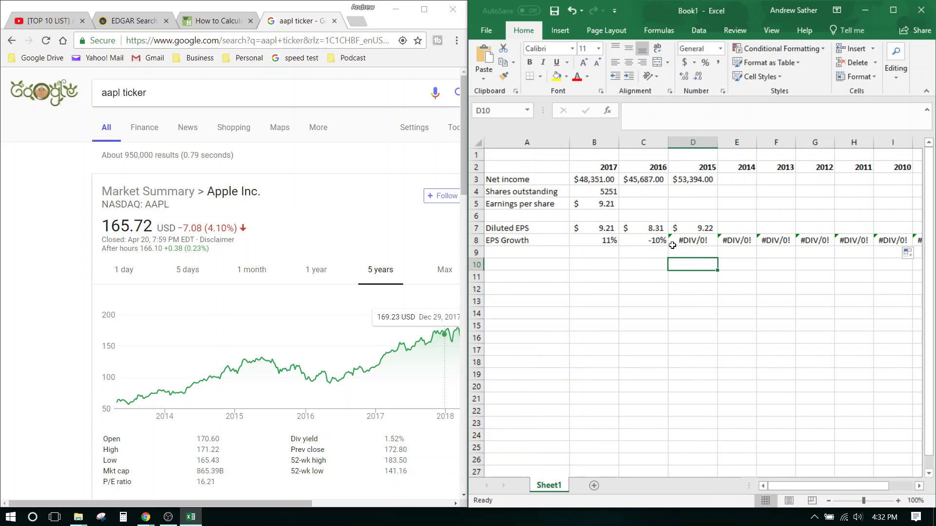
left_click(744, 165)
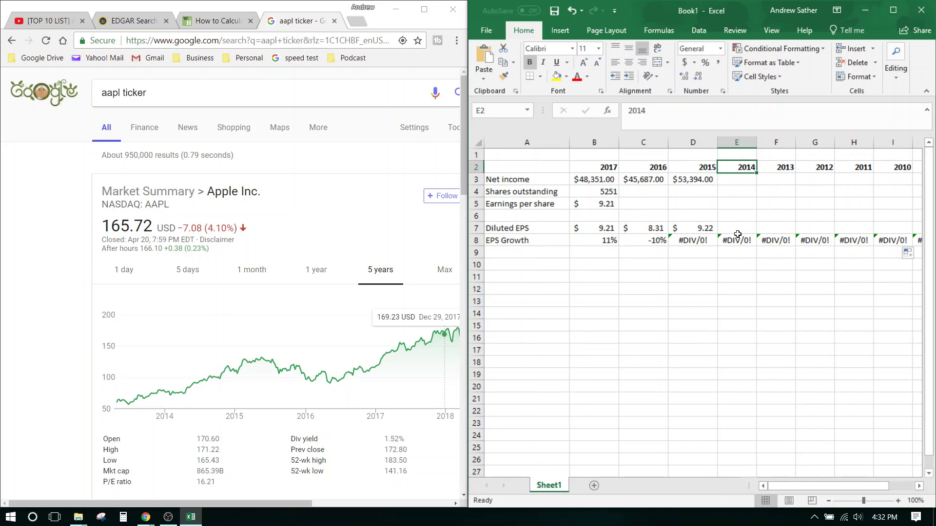
- Review the 2014 to 2016 columns, checking the 2015 diluted EPS and the 2016 EPS growth formula
left_click(740, 224)
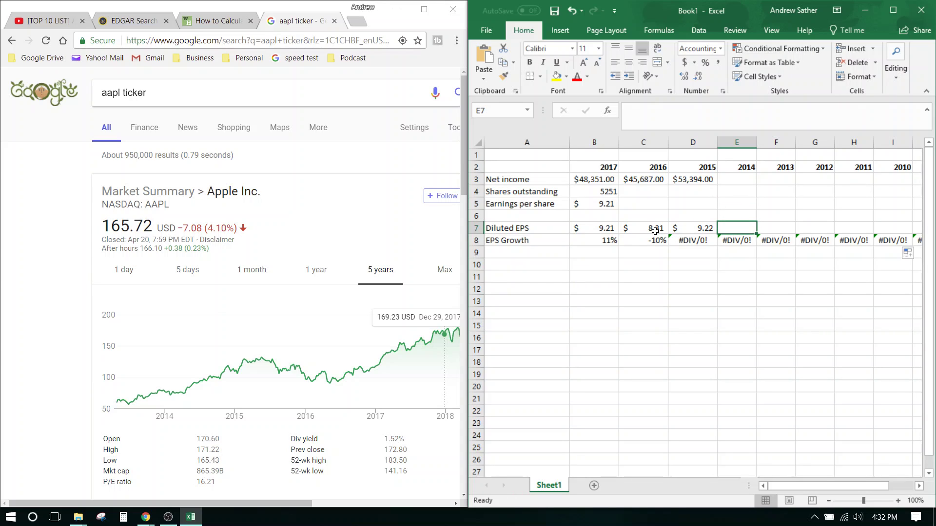
left_click(657, 164)
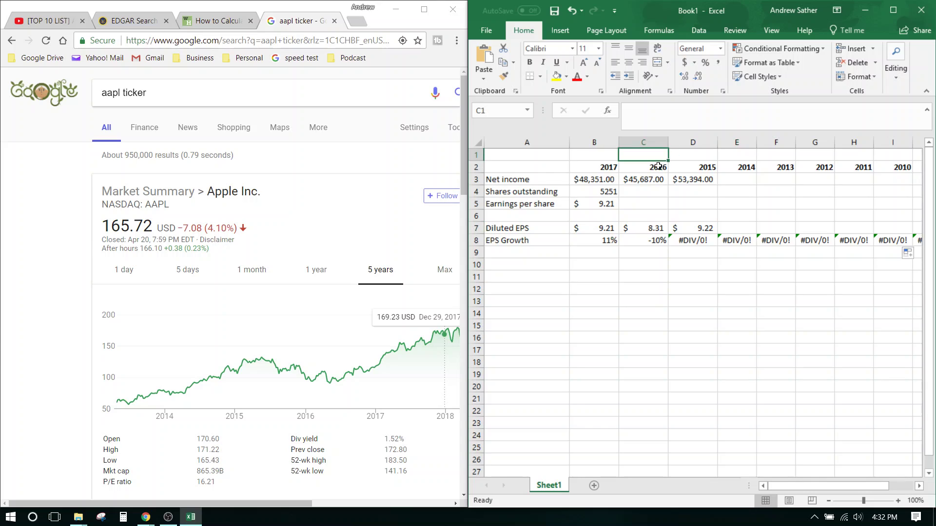
left_click(695, 168)
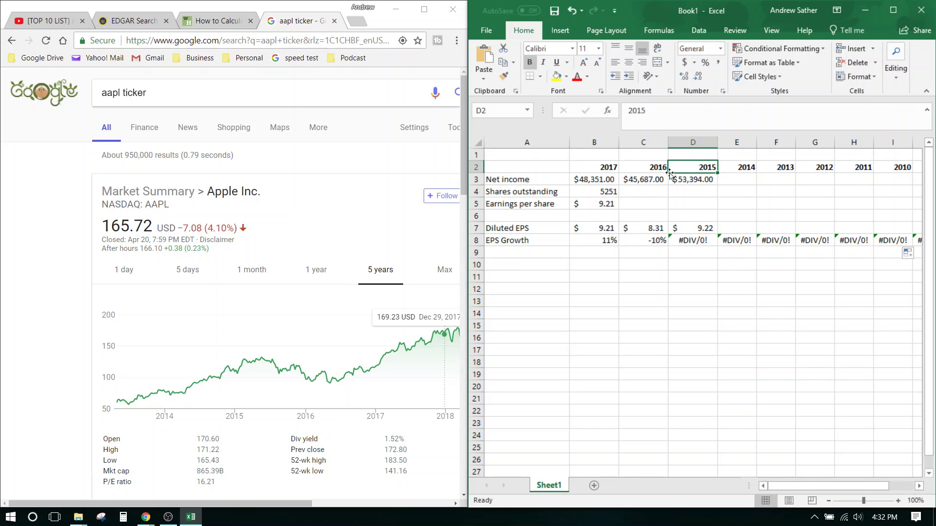
left_click(643, 172)
left_click(704, 224)
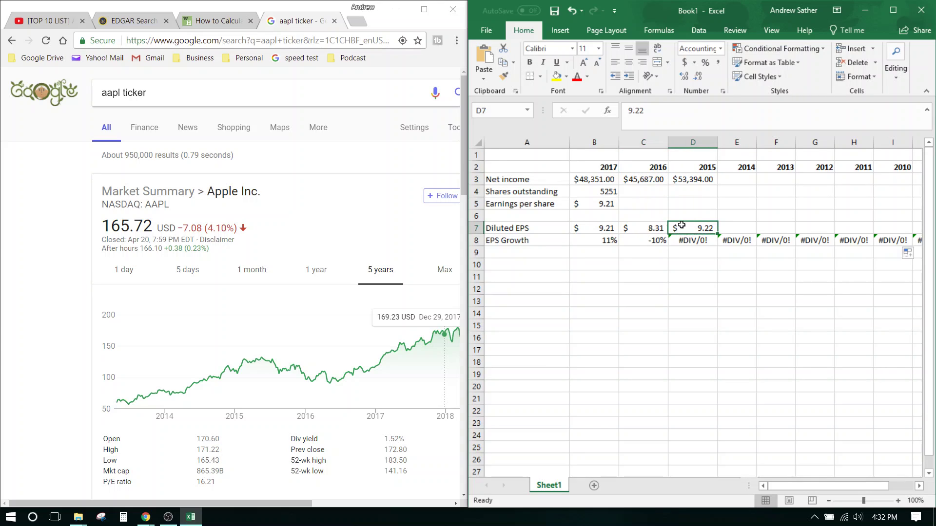
left_click(657, 245)
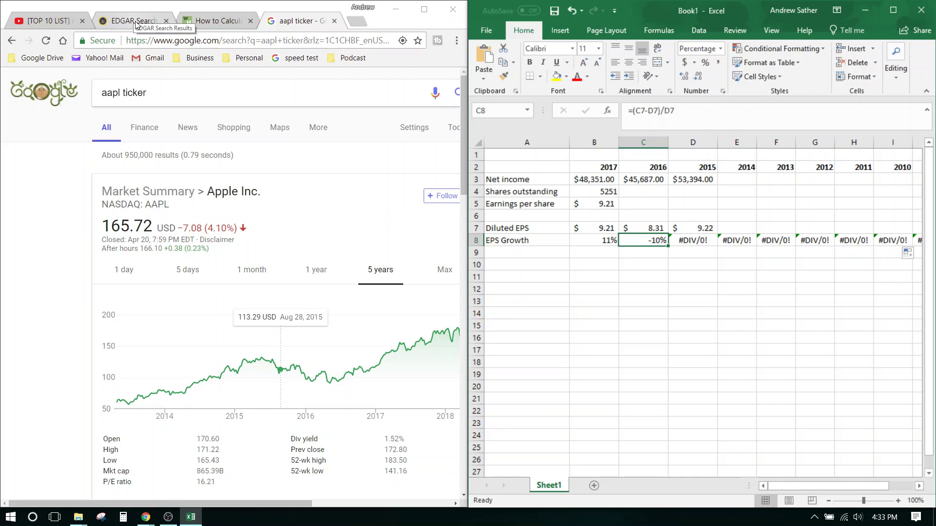
- Compare the 2016 and 2015 10-K filing dates on EDGAR with Apple's 5-year stock price chart
left_click(137, 25)
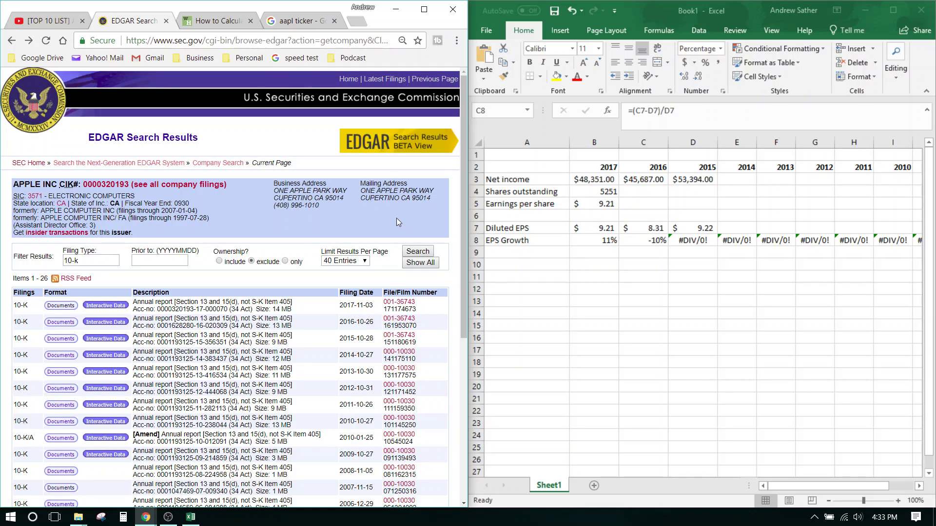
left_click_drag(340, 321, 371, 322)
left_click(368, 323)
left_click(232, 22)
left_click(312, 20)
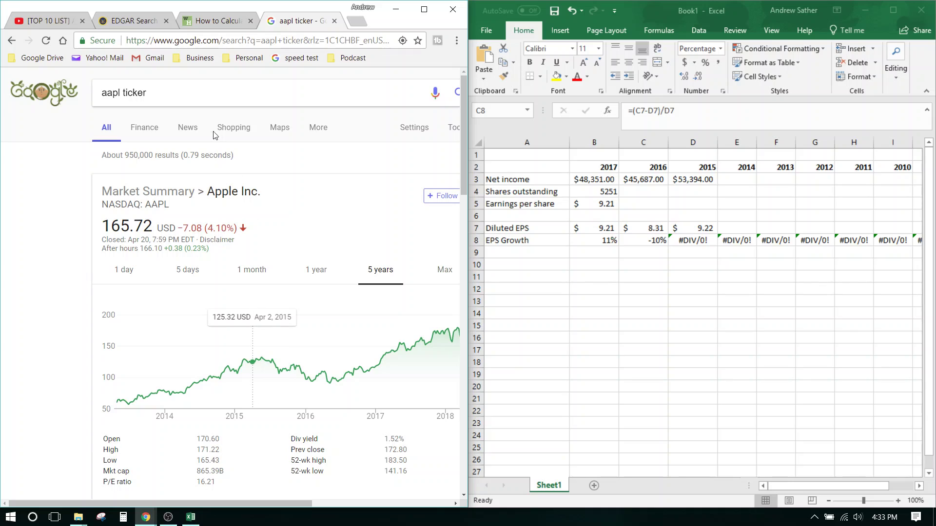
left_click(135, 21)
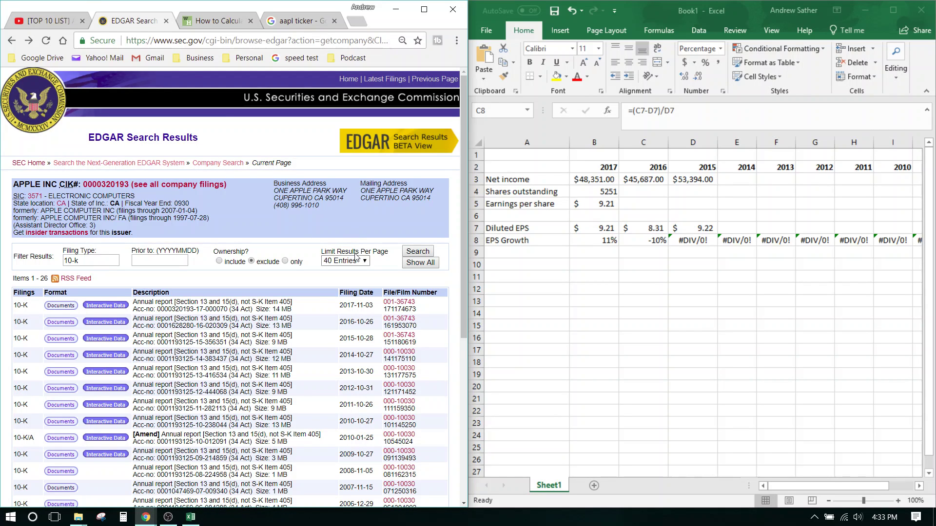
double_click(347, 338)
left_click_drag(388, 339, 385, 339)
left_click(285, 16)
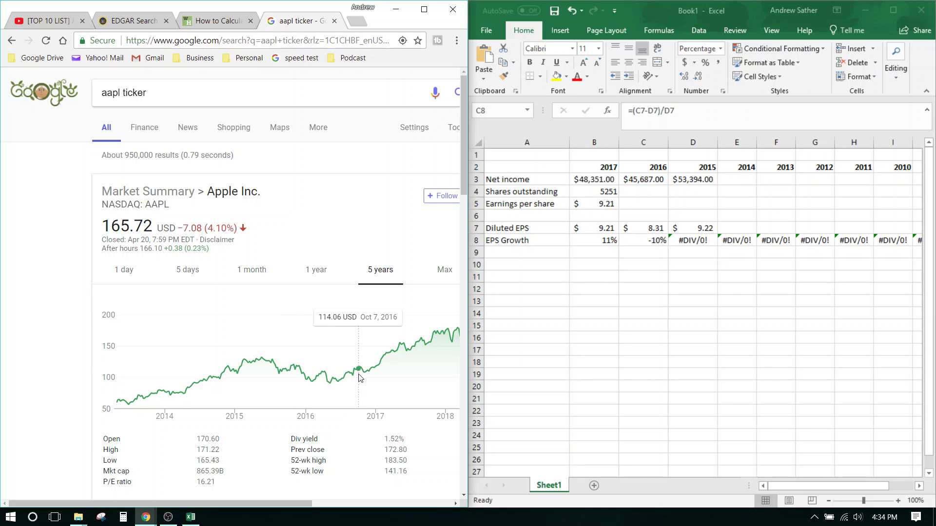
- Check the 2016 EPS growth in the worksheet against the 2016 and 2015 diluted EPS figures
left_click(646, 240)
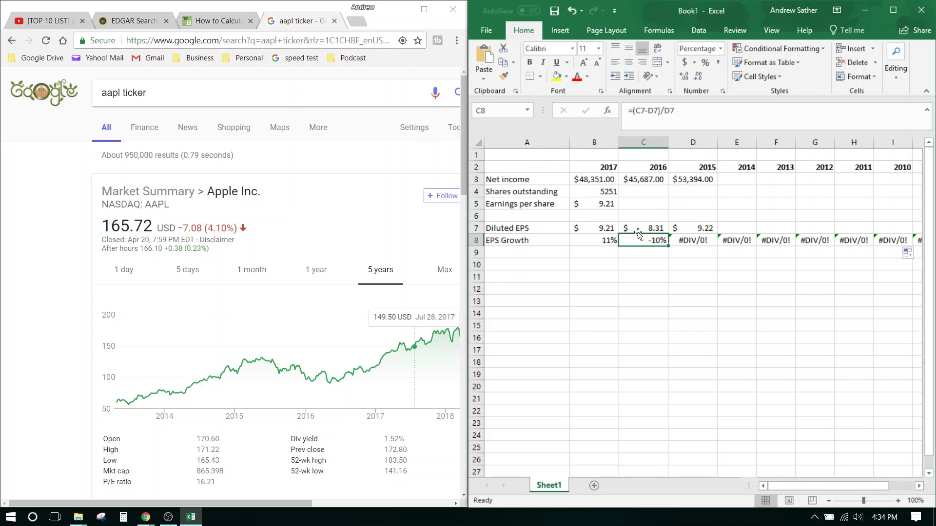
left_click(702, 228)
left_click(654, 227)
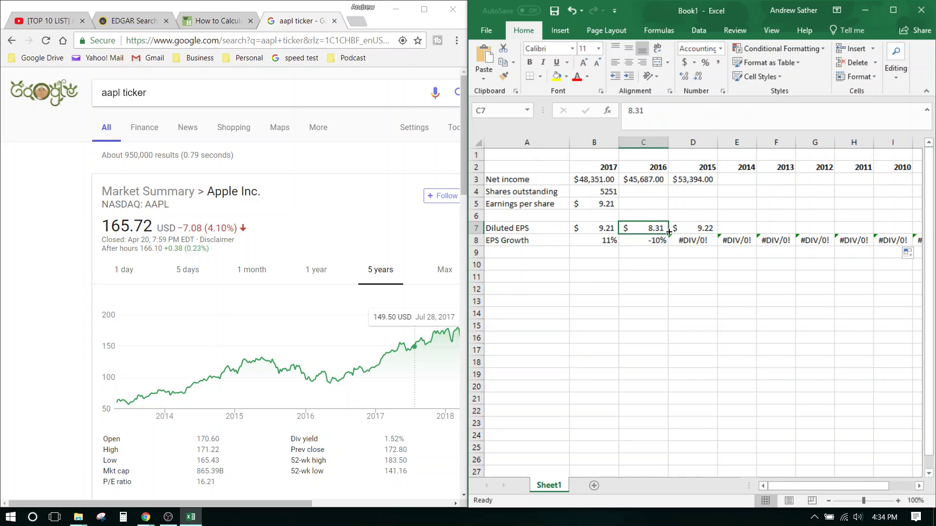
left_click(701, 228)
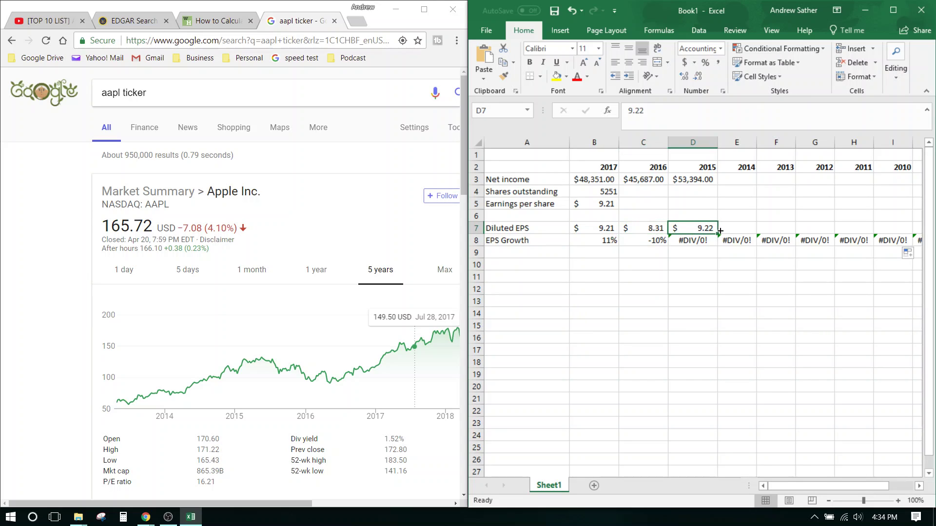
left_click(663, 228)
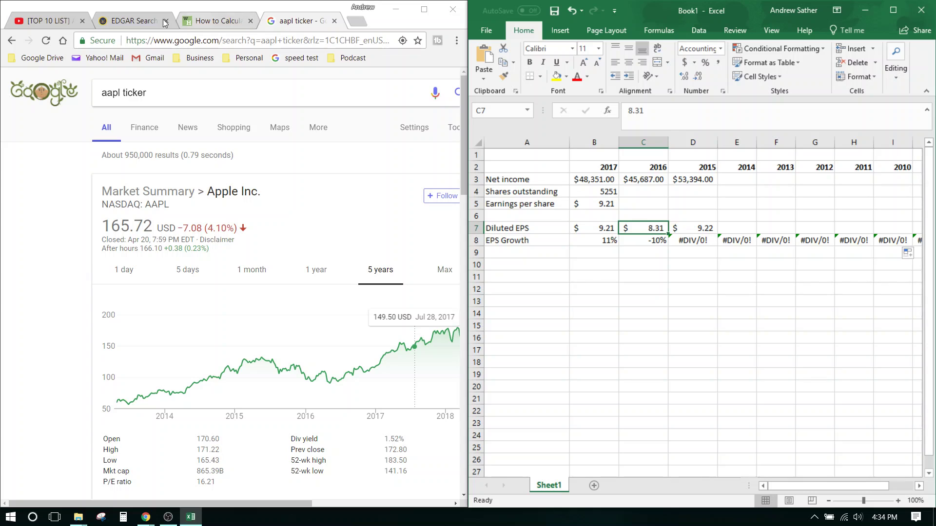
- Run a new EDGAR company search for ticker aapl and filter its filings to type 10-k
left_click(134, 20)
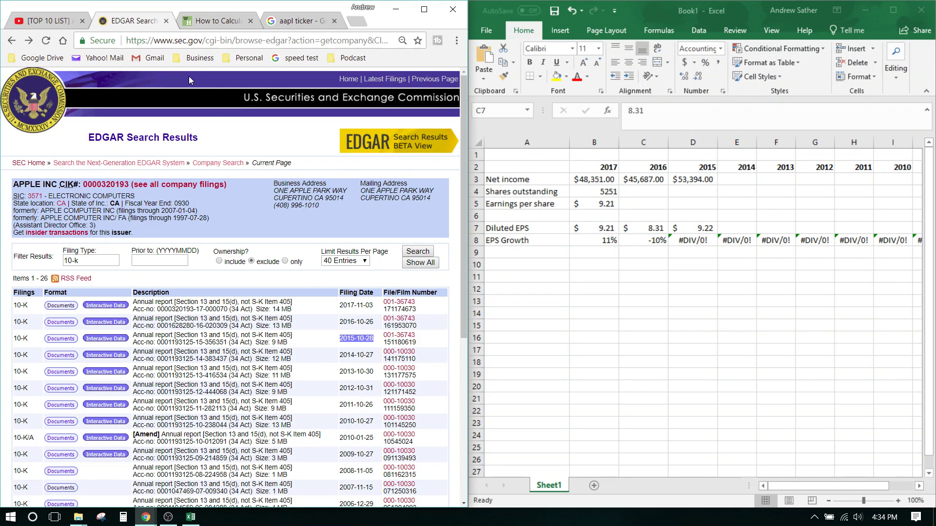
left_click(226, 165)
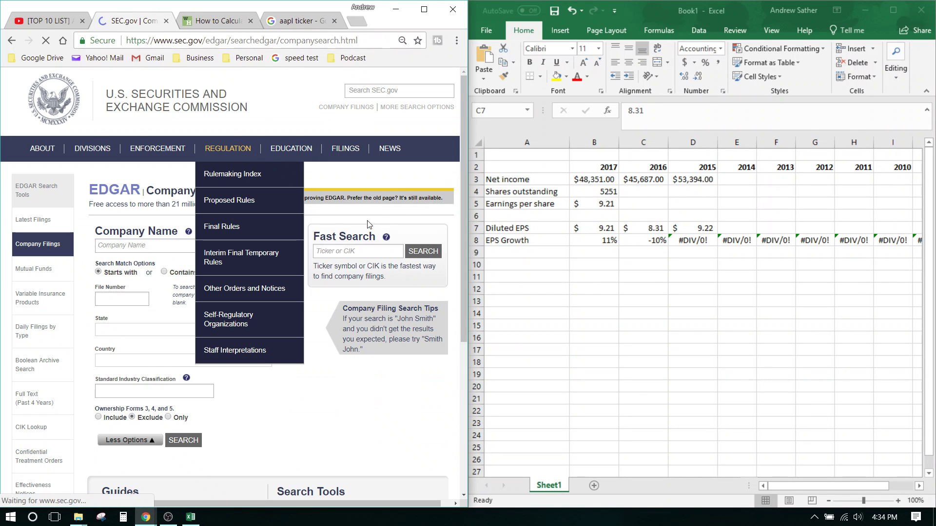
left_click(352, 250)
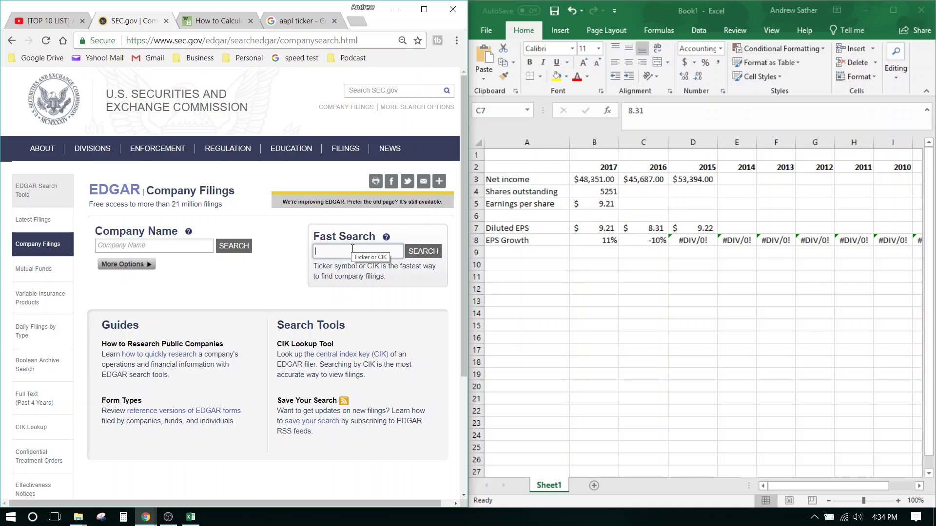
left_click(353, 250)
type("aapl")
key("Return")
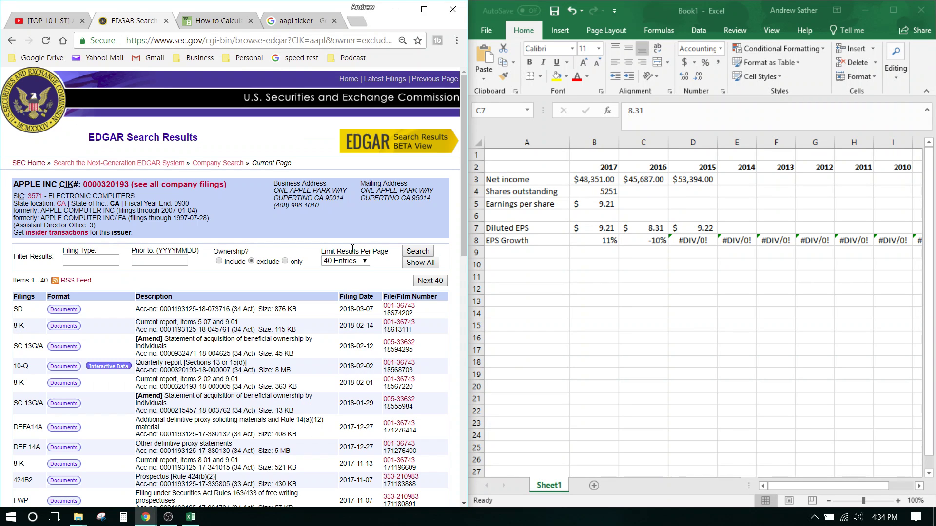
left_click(116, 260)
type("10-k")
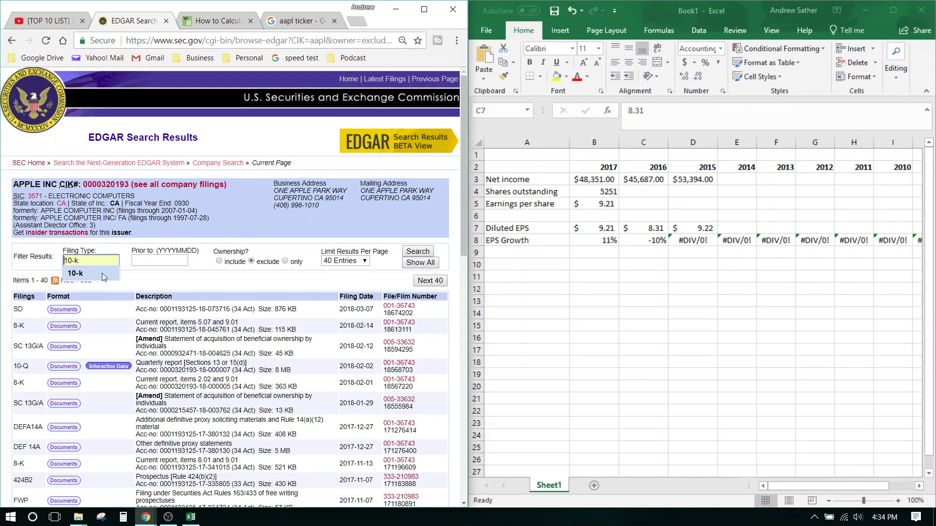
key("Return")
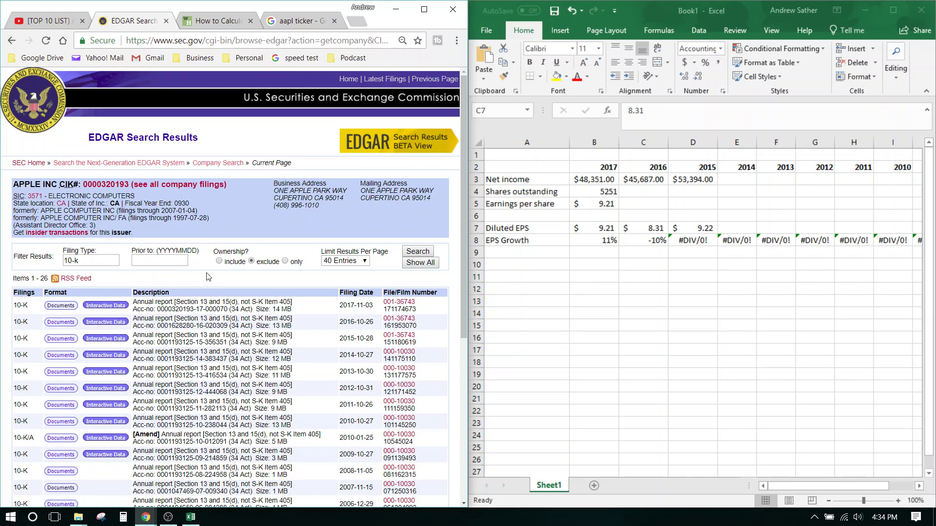
- Look along the Diluted EPS row past the 2007 column and return to its label in A7
left_click(604, 229)
left_click(712, 225)
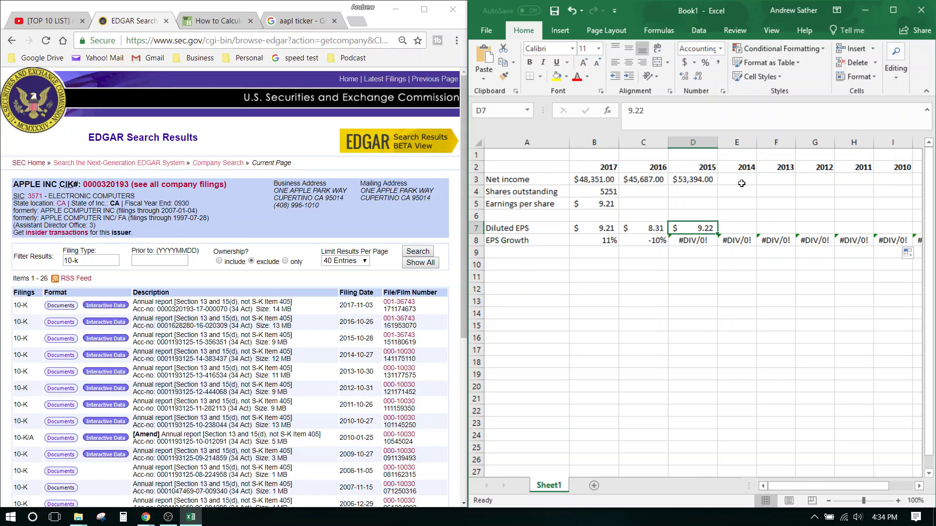
key("Right")
key("Right")
key("Right")
key("Right")
key("Right")
key("Right")
key("Right")
key("Right")
key("Right")
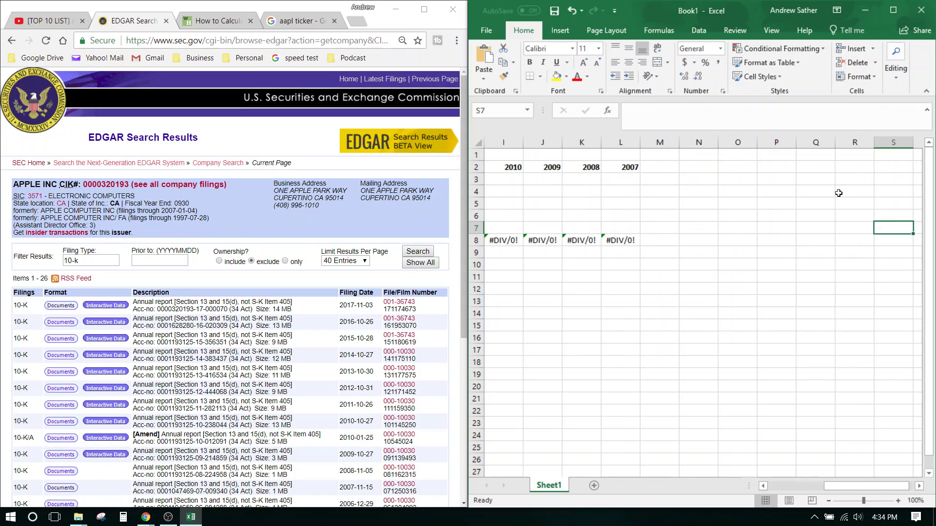
key("Left")
key("Left")
key("Left")
key("Home")
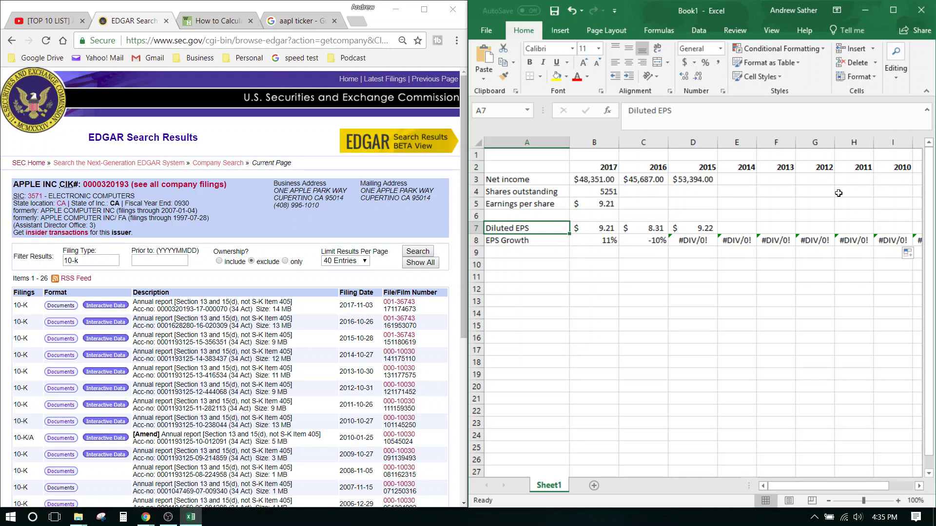
- View Apple's stock price chart over its maximum range and return it to the 5-year range
left_click(295, 20)
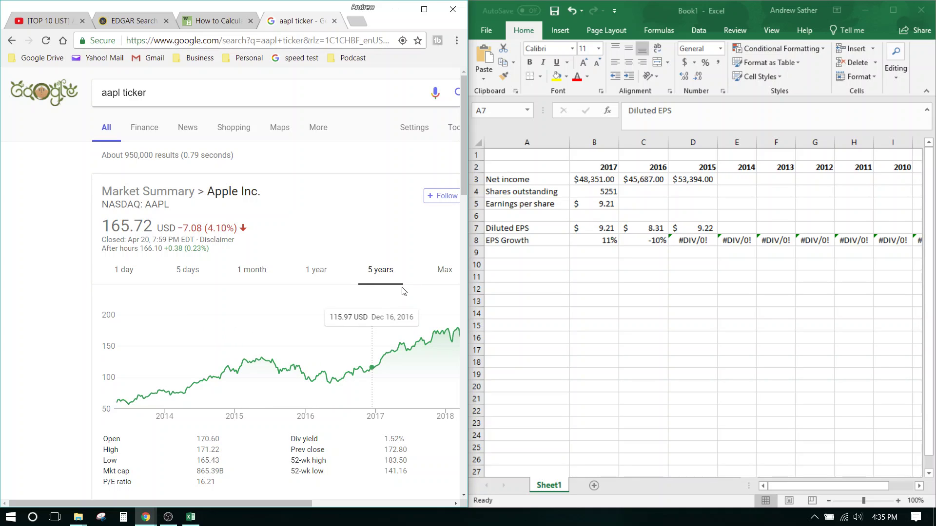
left_click(442, 277)
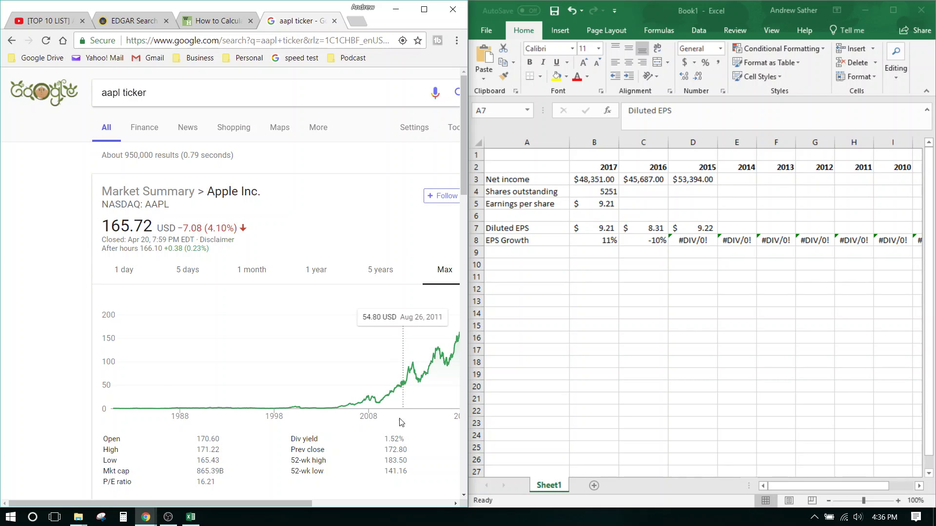
left_click_drag(284, 502, 342, 501)
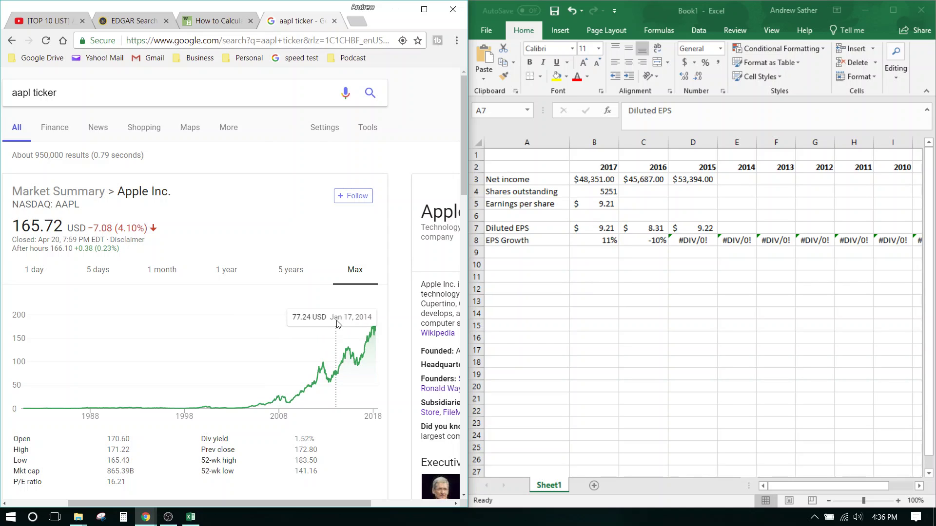
left_click(305, 275)
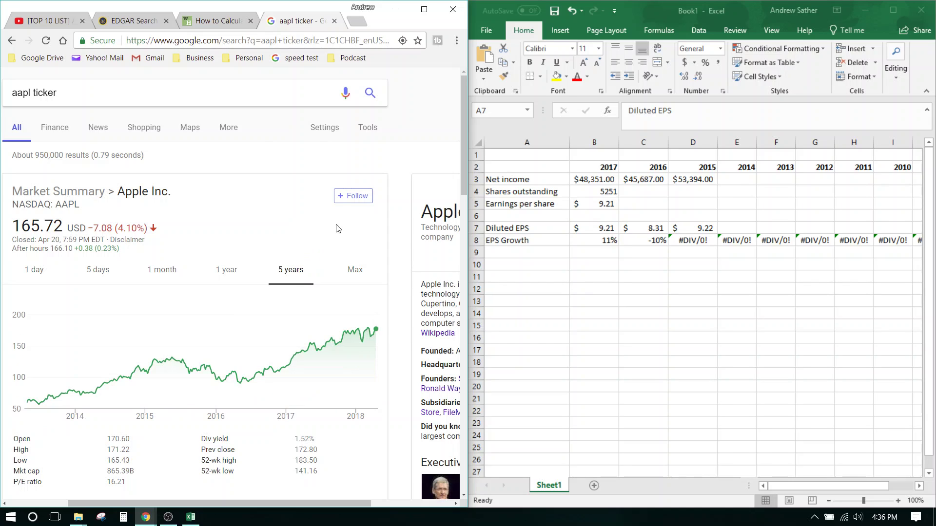
- Review the basic growth rate formula on the wikiHow page and return to the EDGAR 10-K filing list
left_click(211, 22)
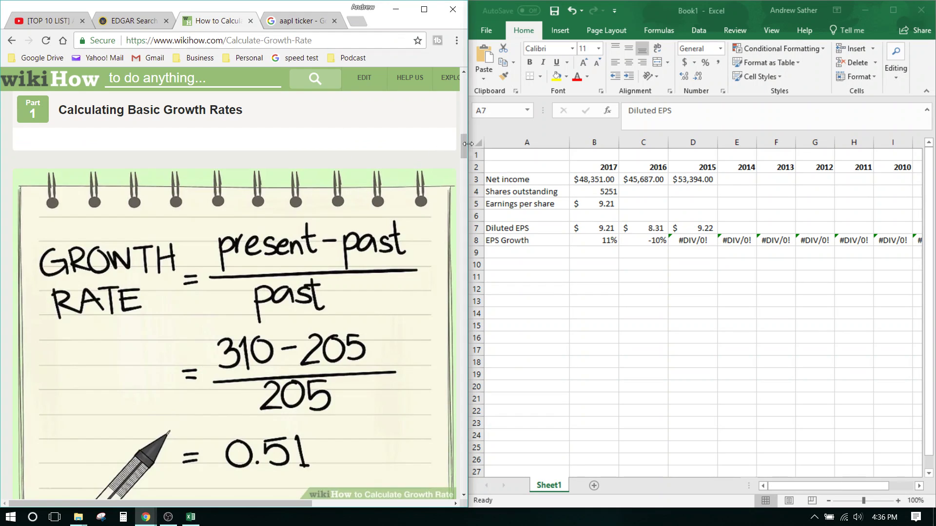
left_click_drag(465, 144, 465, 145)
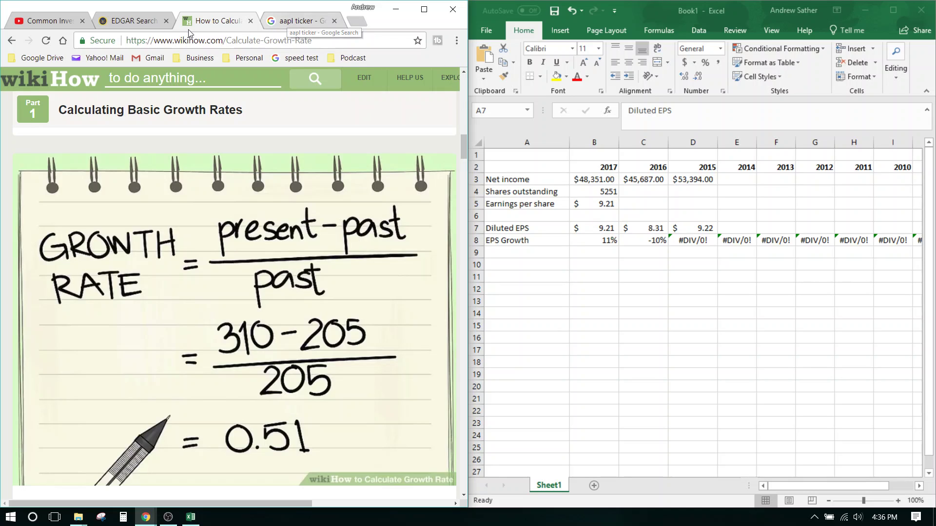
left_click(141, 21)
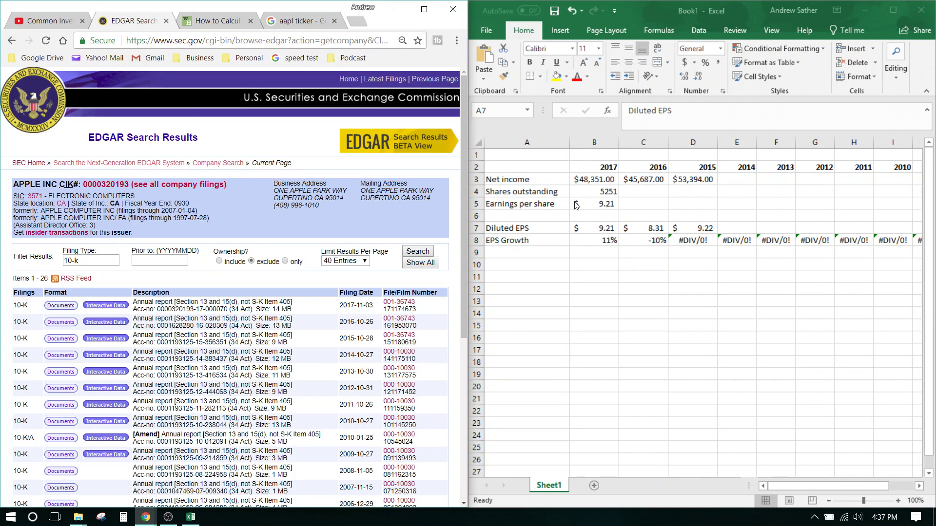
- Add the row label "3 YR avg" in A9, below EPS Growth
left_click(736, 229)
left_click(736, 229)
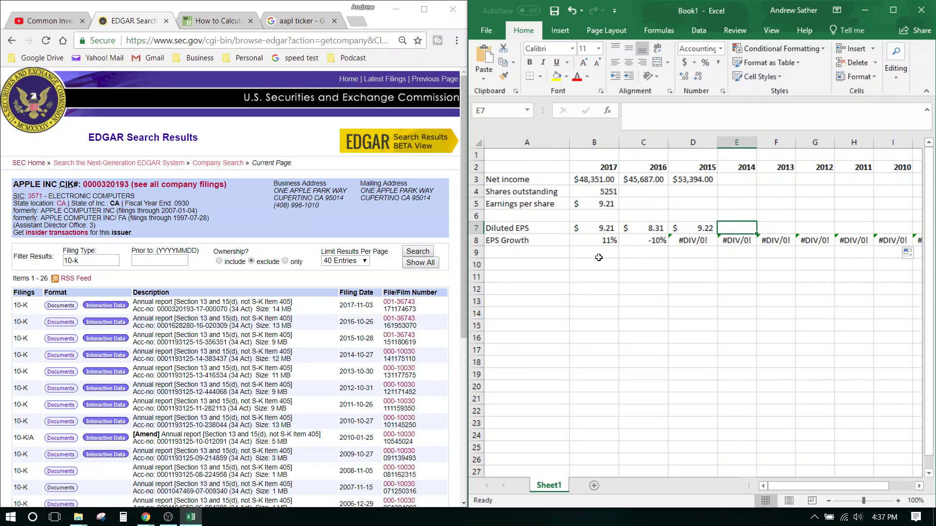
left_click(542, 252)
type("3")
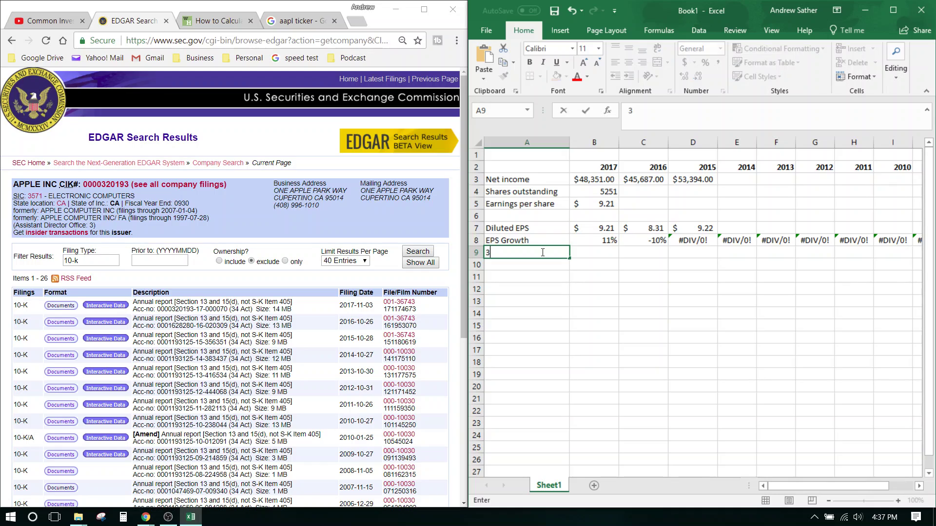
type(" YR avg")
key("Tab")
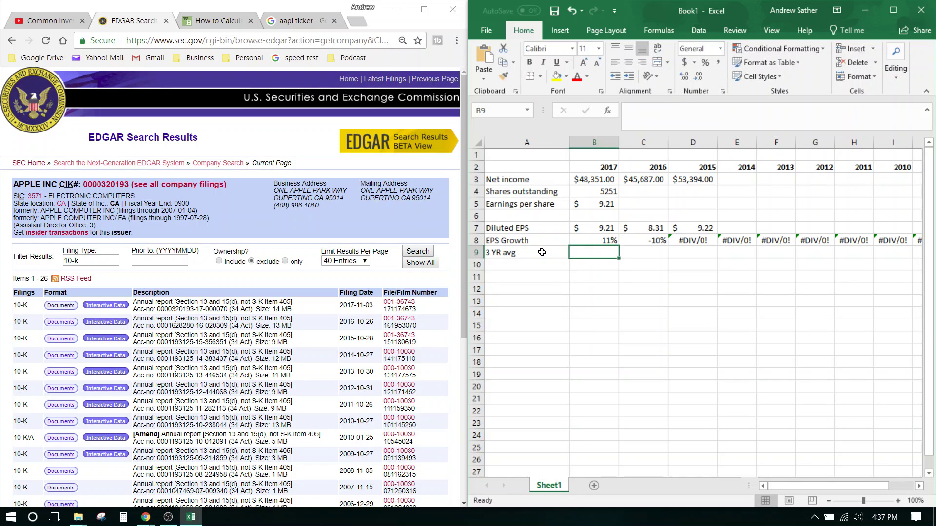
- Average the three latest EPS growth values in B9 with the formula =AVERAGE(B8:D8)
type("=")
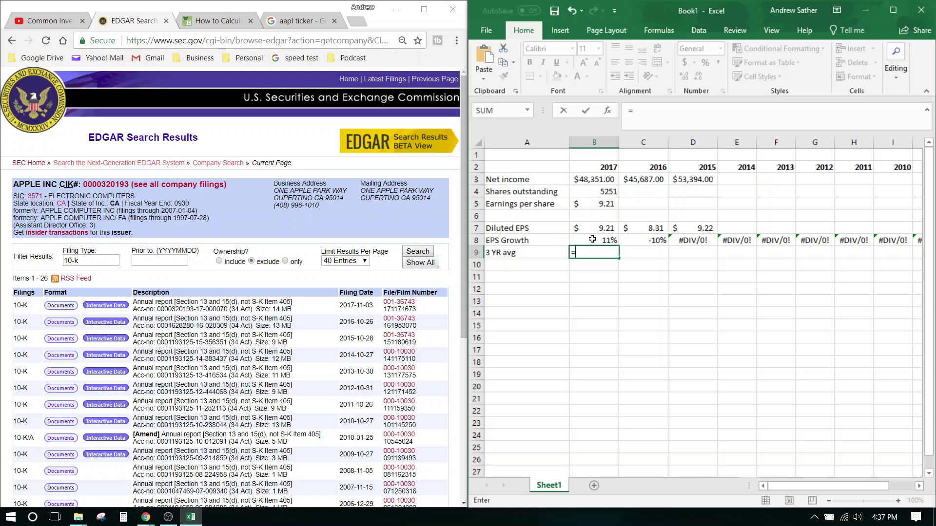
type("AV")
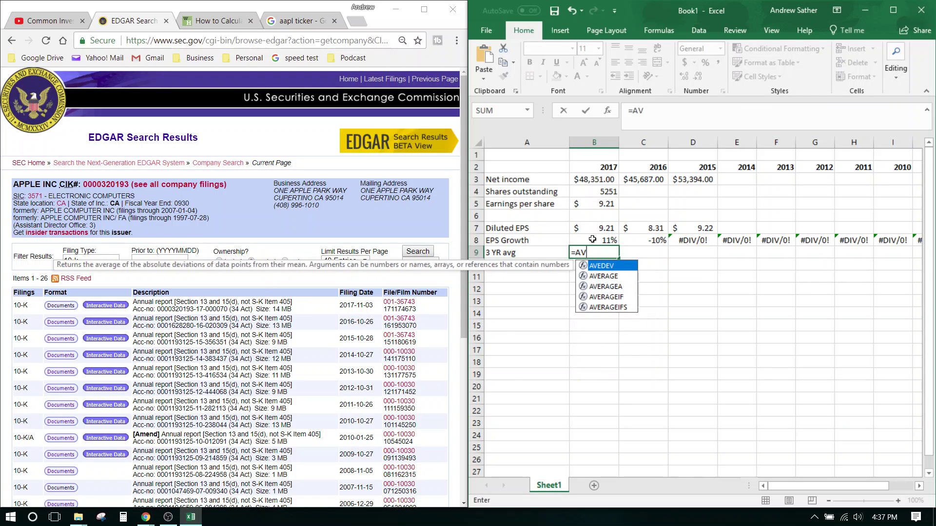
type("ERAGE(")
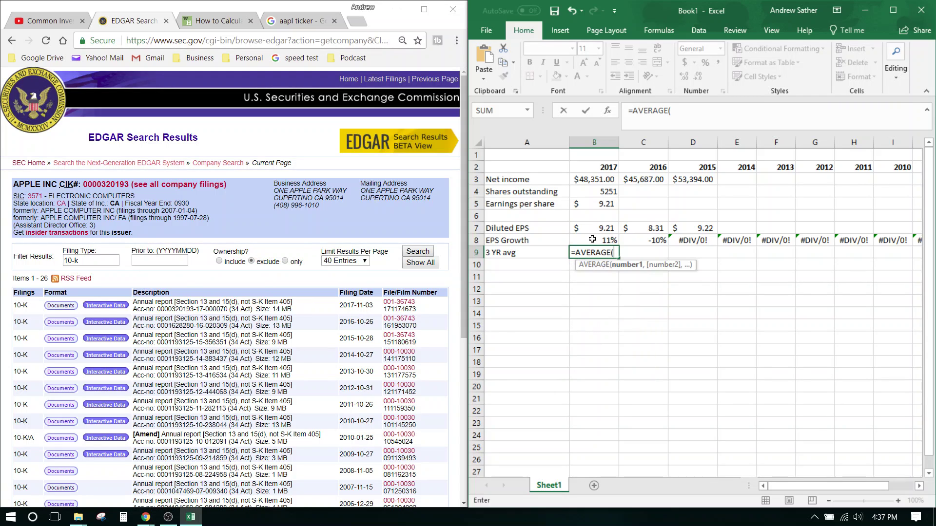
left_click(605, 239)
left_click_drag(681, 240, 682, 241)
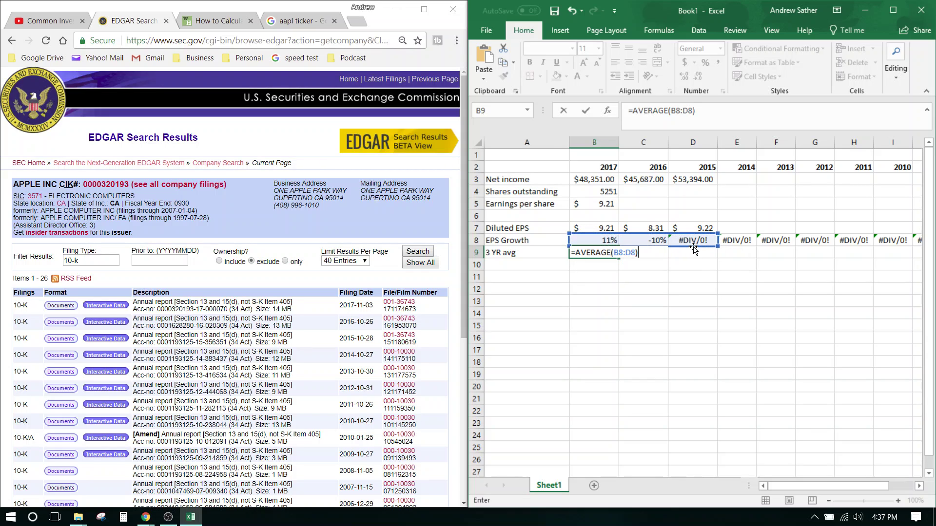
key("Return")
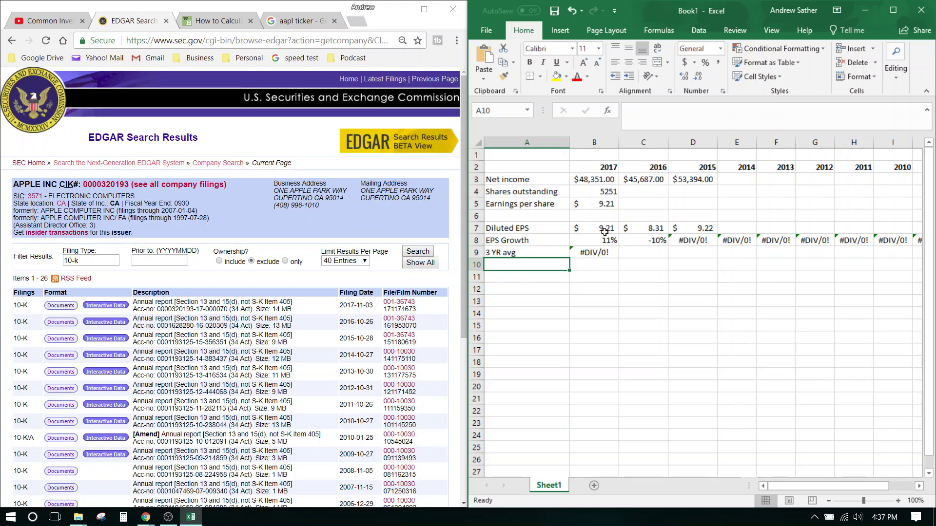
- Extend the EPS Growth row label in A8 to read "EPS Growth YOY"
left_click(538, 245)
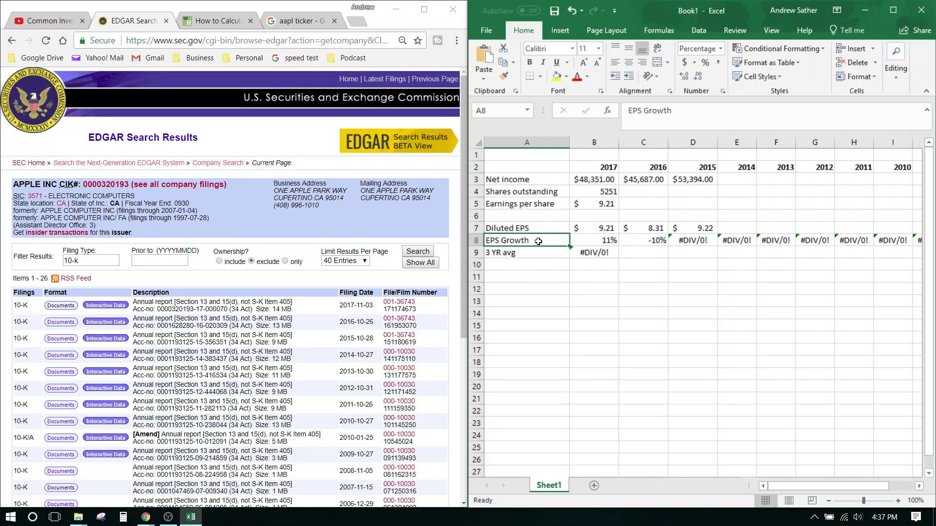
double_click(538, 244)
type("YOY")
key("Return")
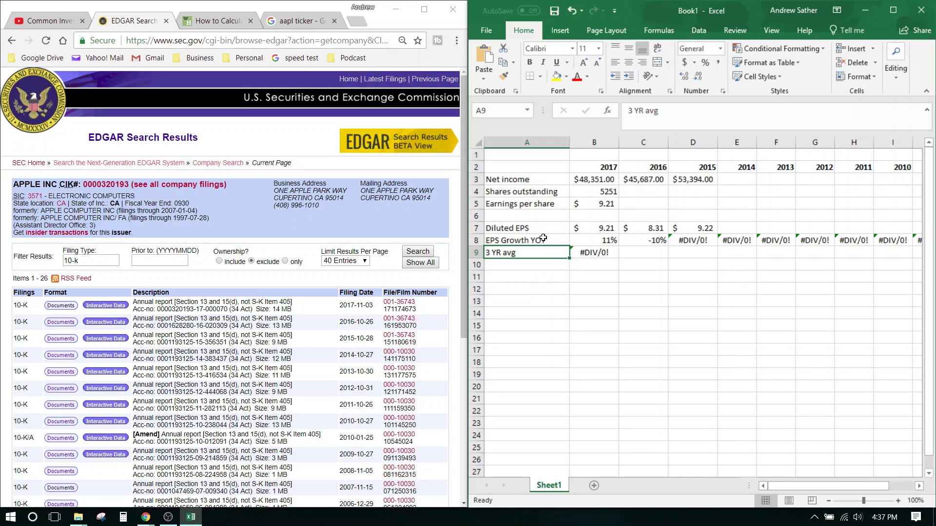
- Examine the 2017 to 2014 Diluted EPS and growth cells that feed the 3 YR avg in B9
left_click(697, 241)
left_click(588, 253)
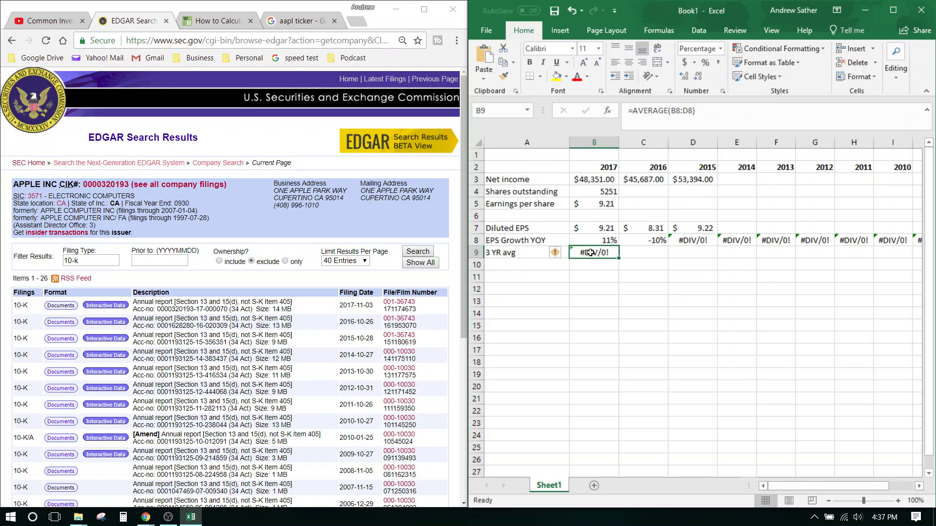
left_click(699, 238)
left_click(730, 226)
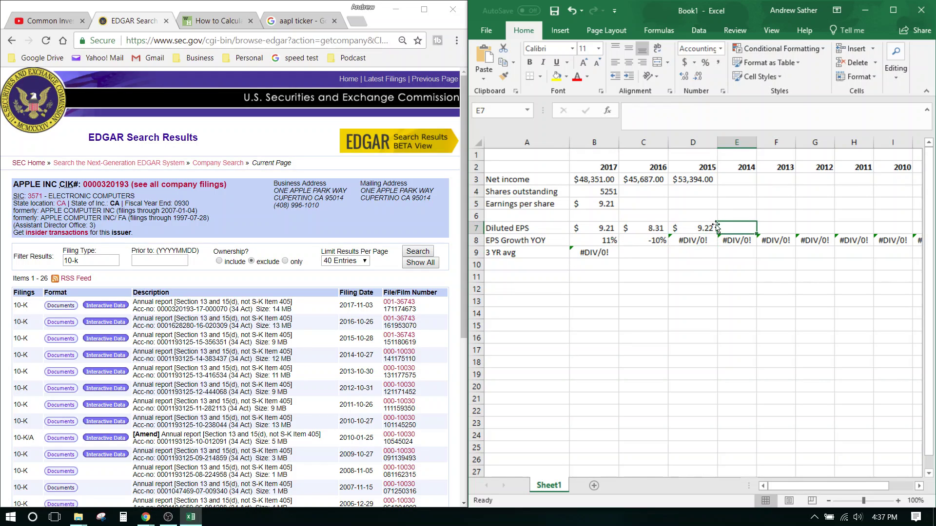
left_click_drag(606, 228, 644, 229)
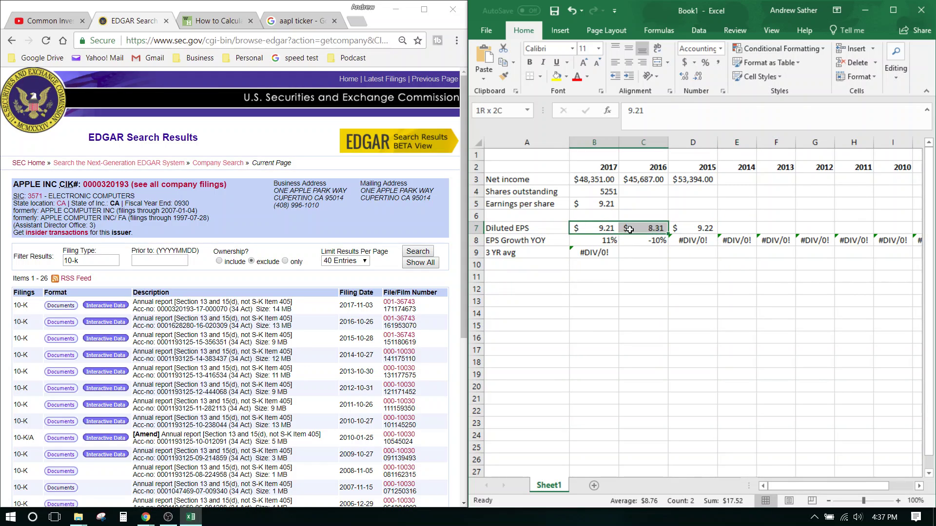
left_click(700, 228)
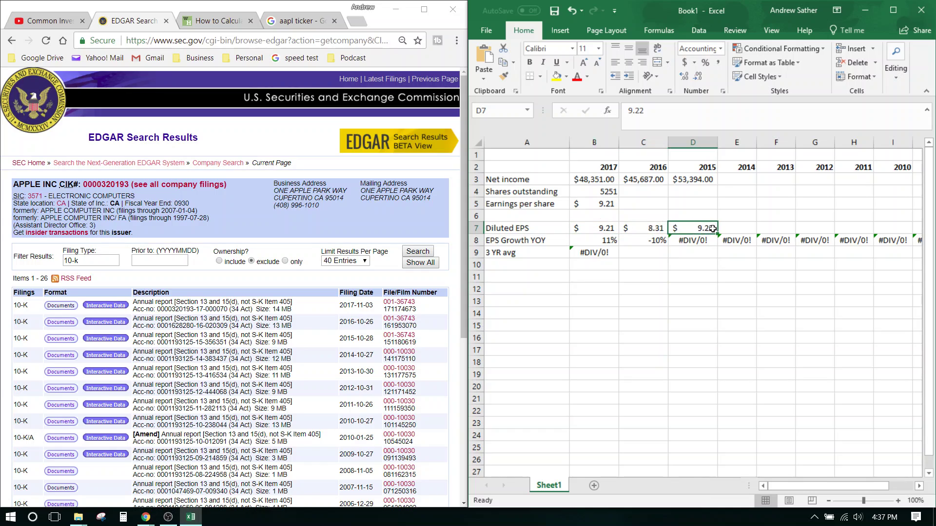
left_click(740, 229)
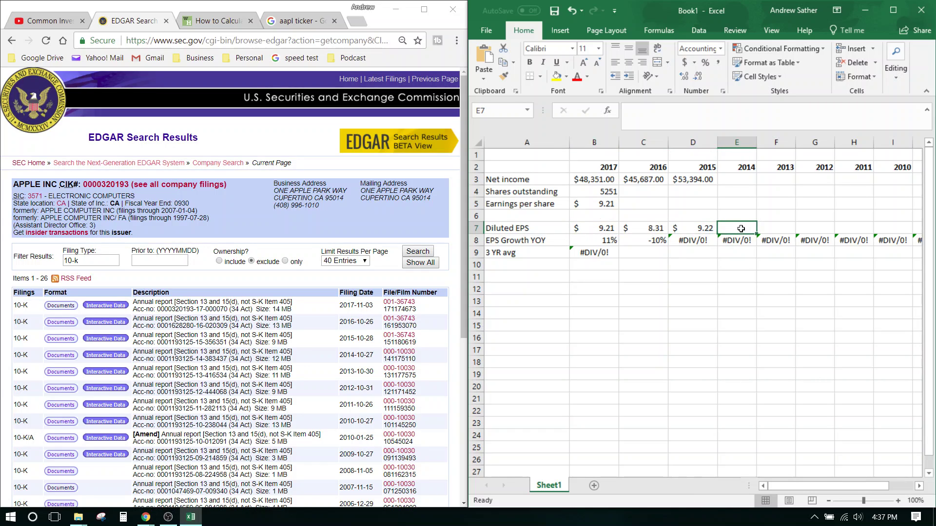
left_click_drag(739, 233, 698, 229)
left_click(714, 300)
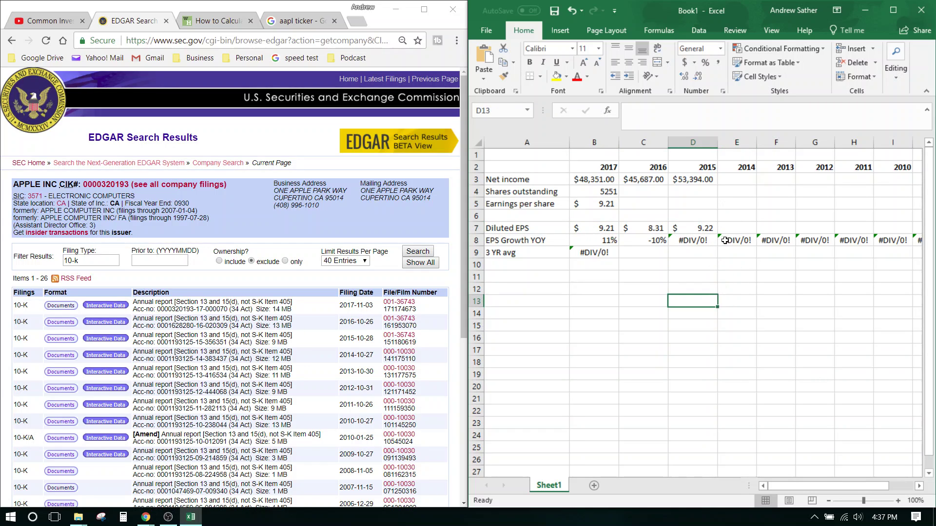
left_click(504, 253)
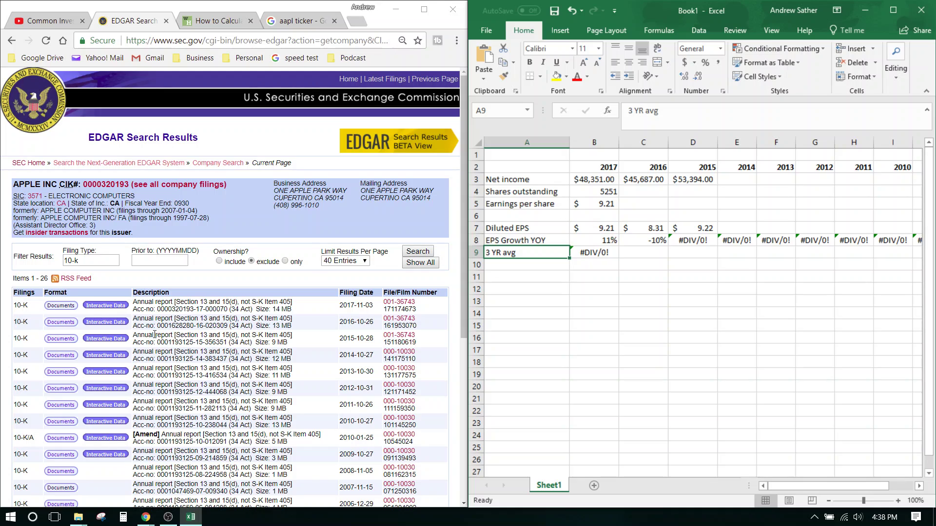
- Open the 10-K document filed 2014-10-27 and search for "consolidated balance sheet" to reach the Consolidated Statements of Operations
left_click(60, 355)
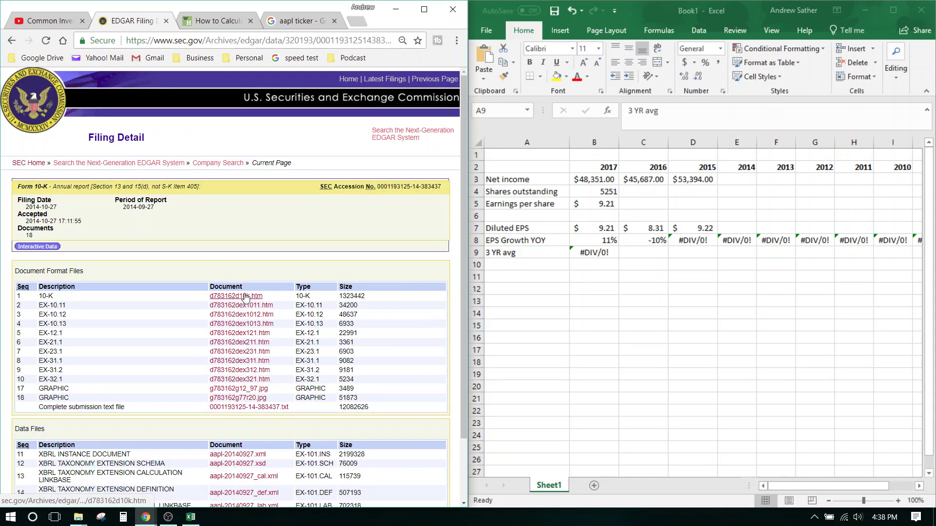
left_click(244, 296)
scroll(311, 238, "down", 8)
scroll(310, 238, "down", 2)
key("ctrl+f")
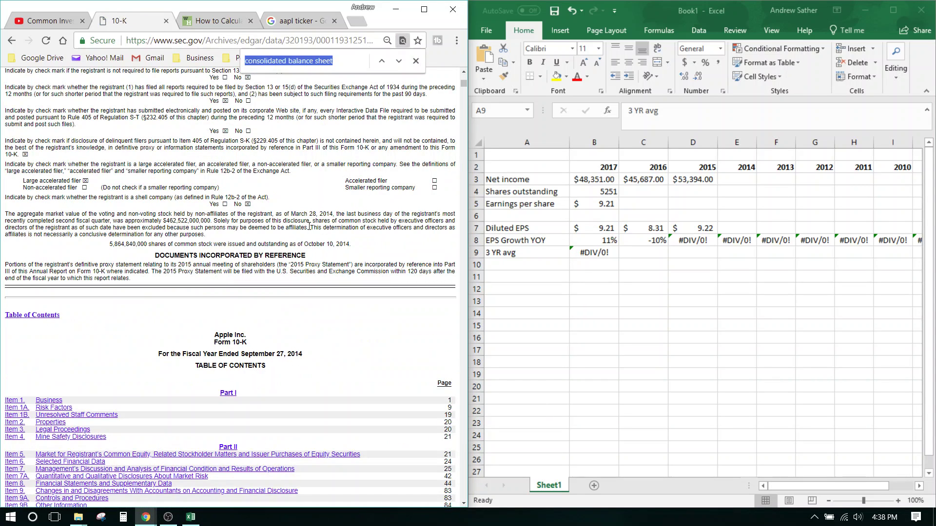
key("Return")
key("Return")
key("Return")
key("Return")
key("Return")
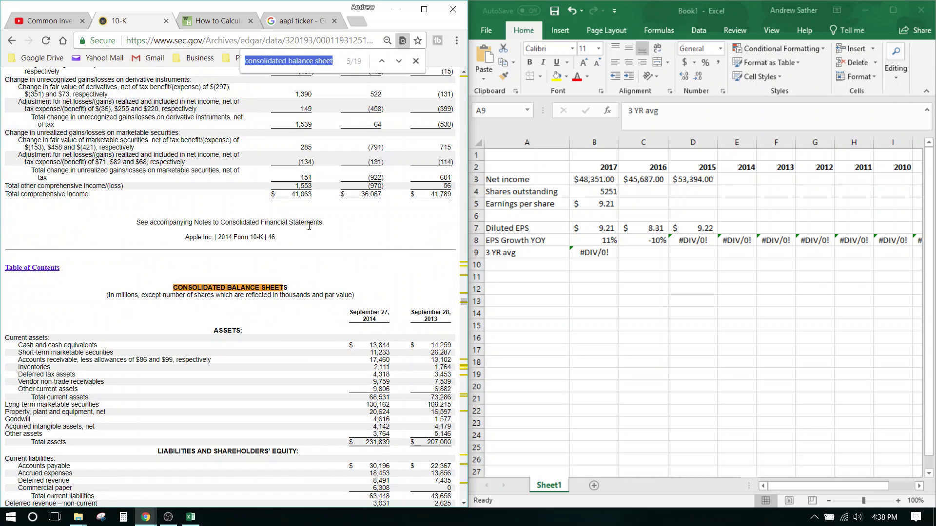
scroll(309, 226, "up", 12)
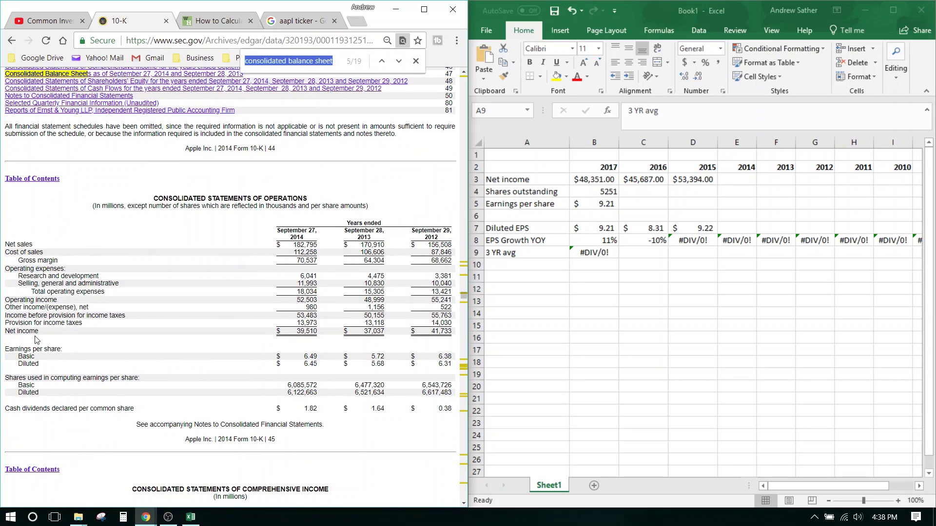
- Enter the Diluted EPS values in Excel: 6.45 for 2014, 5.68 for 2013 and 6.31 for 2012
key("alt+Tab")
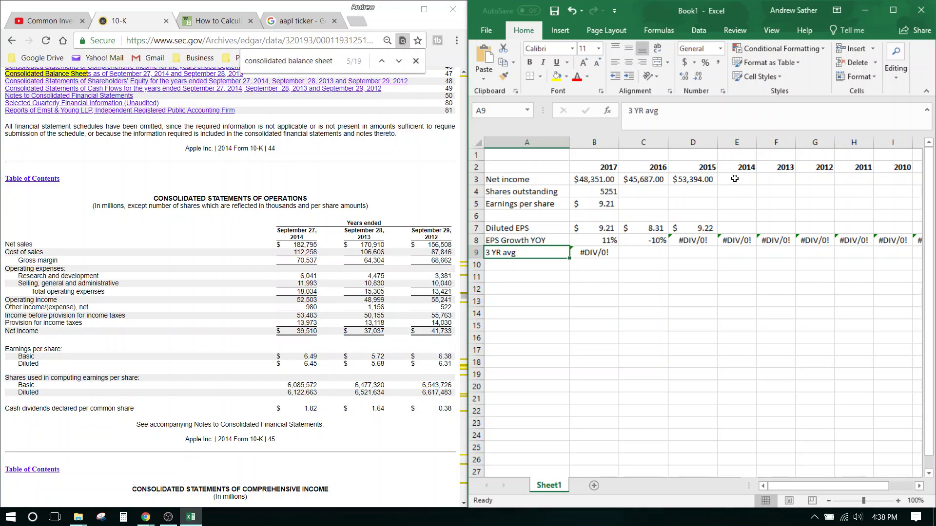
left_click(735, 178)
left_click(738, 226)
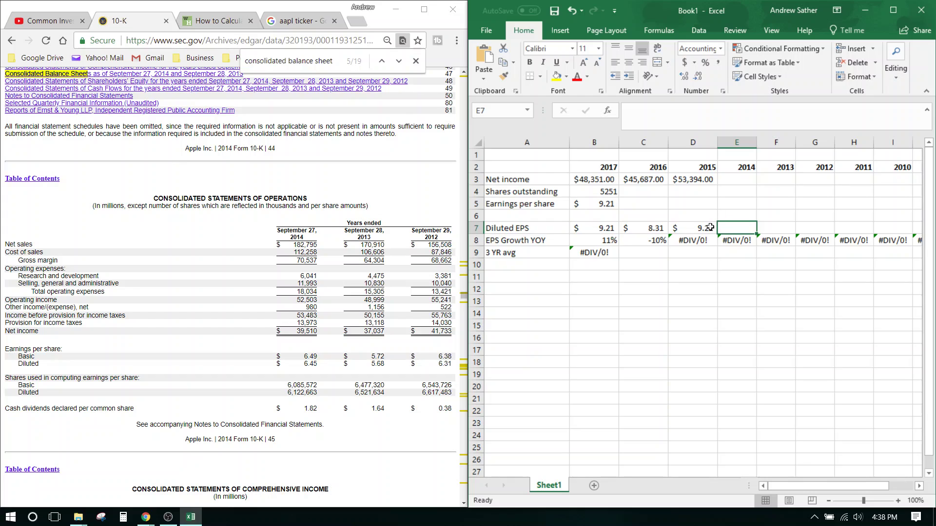
type("6.45")
key("Tab")
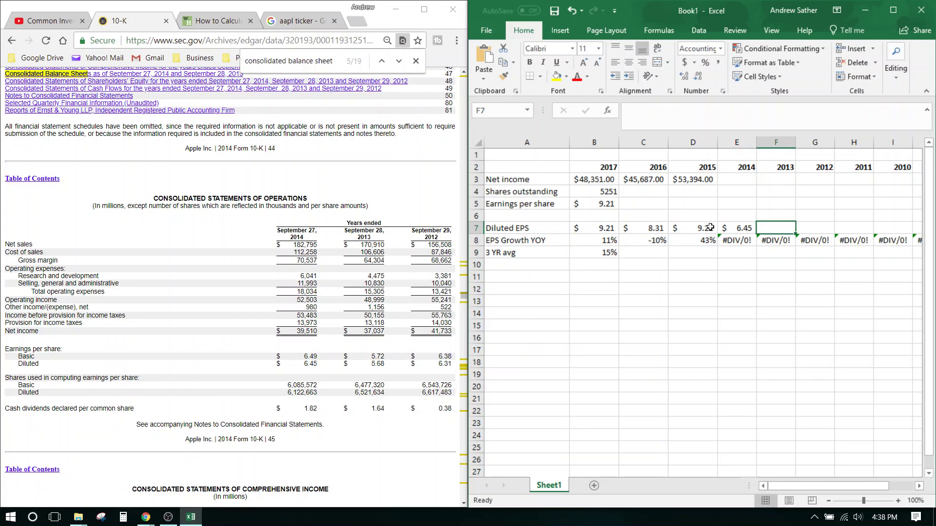
type("536")
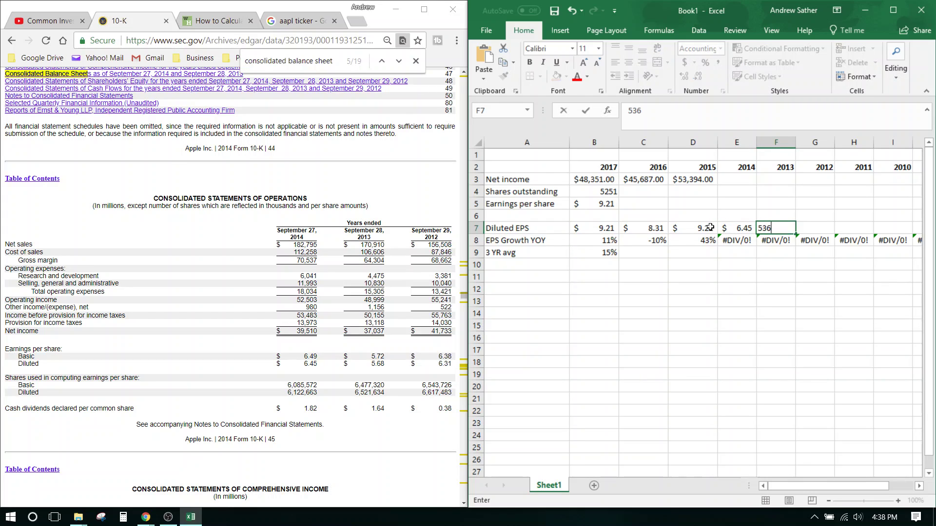
type(".68")
key("Tab")
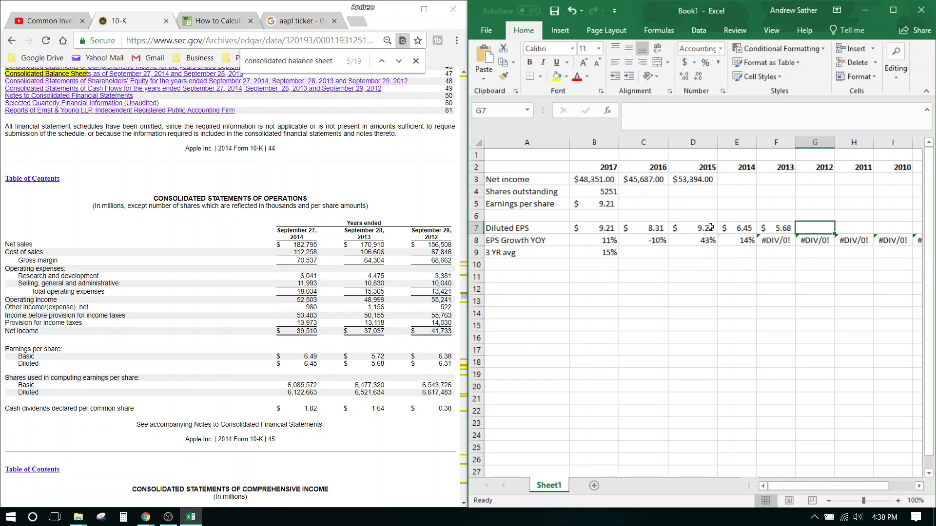
type("6.31")
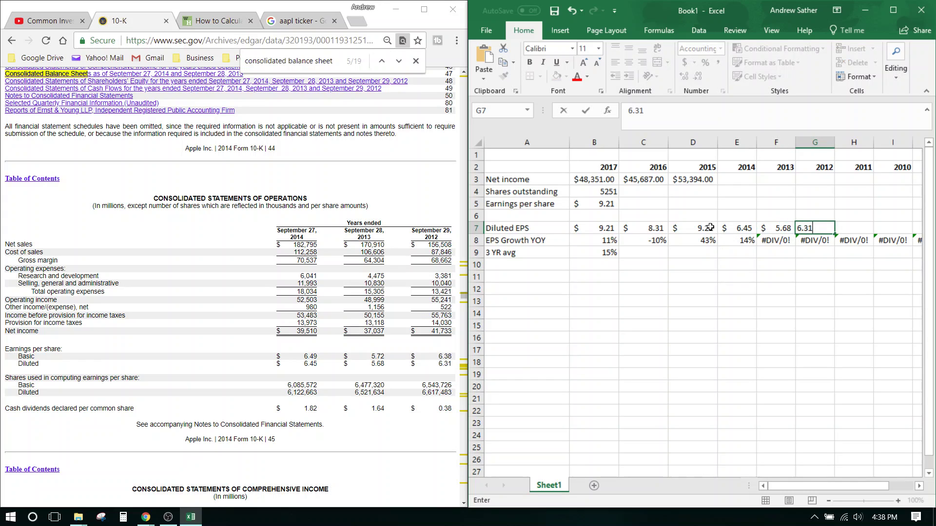
key("Tab")
- Return to the EDGAR filing list, open the 10-K document filed 2011-10-26 and find its Consolidated Statements of Operations
left_click(365, 129)
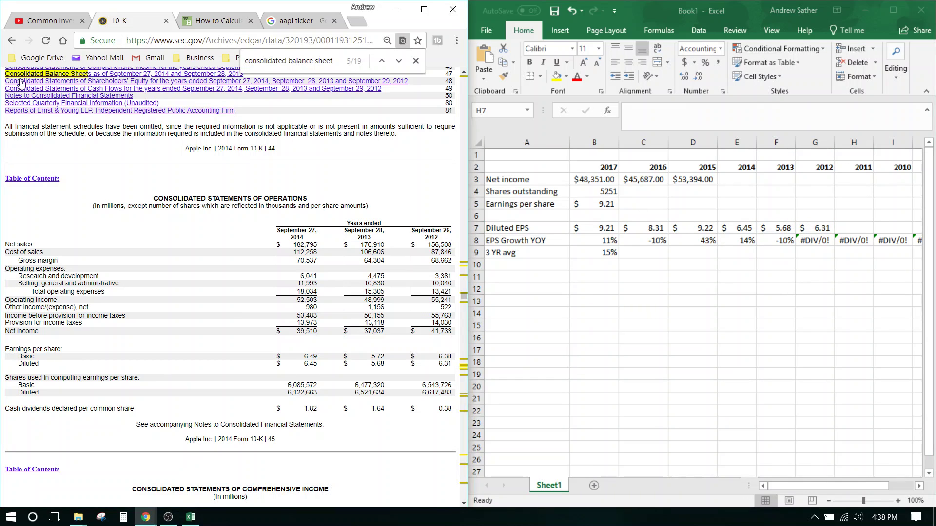
left_click(12, 40)
left_click(12, 40)
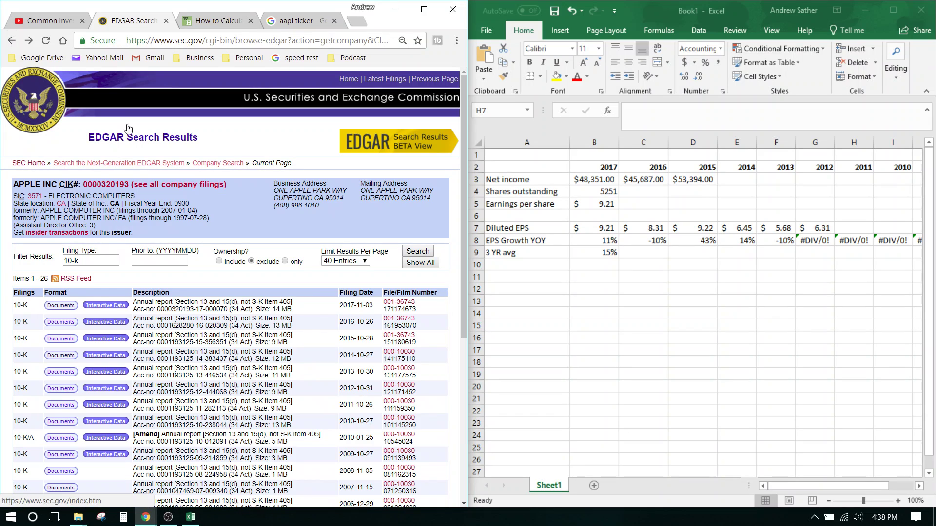
left_click(64, 406)
left_click(239, 297)
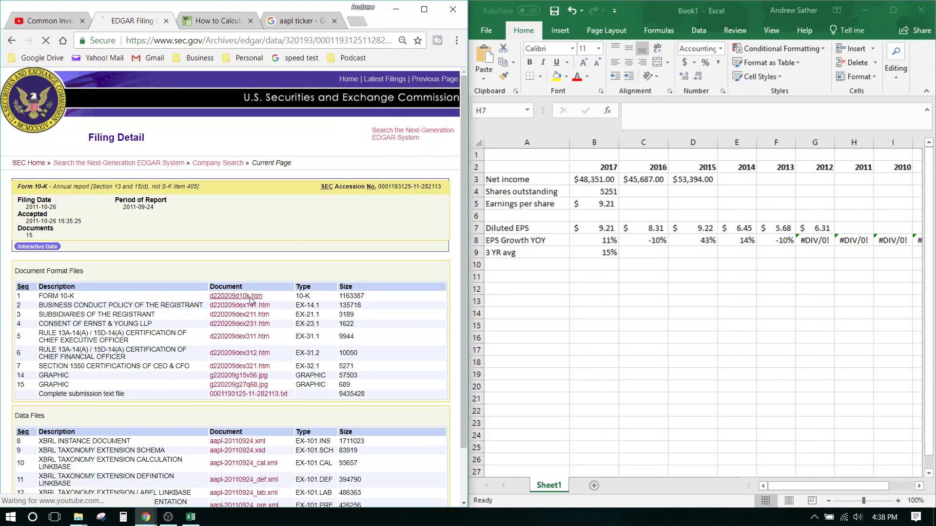
scroll(325, 209, "down", 3)
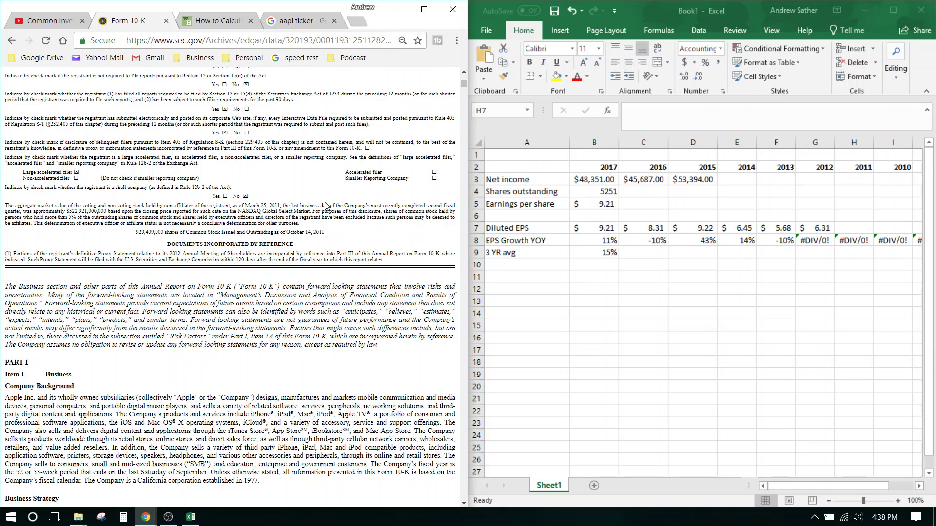
key("ctrl+f")
key("Return")
key("Return")
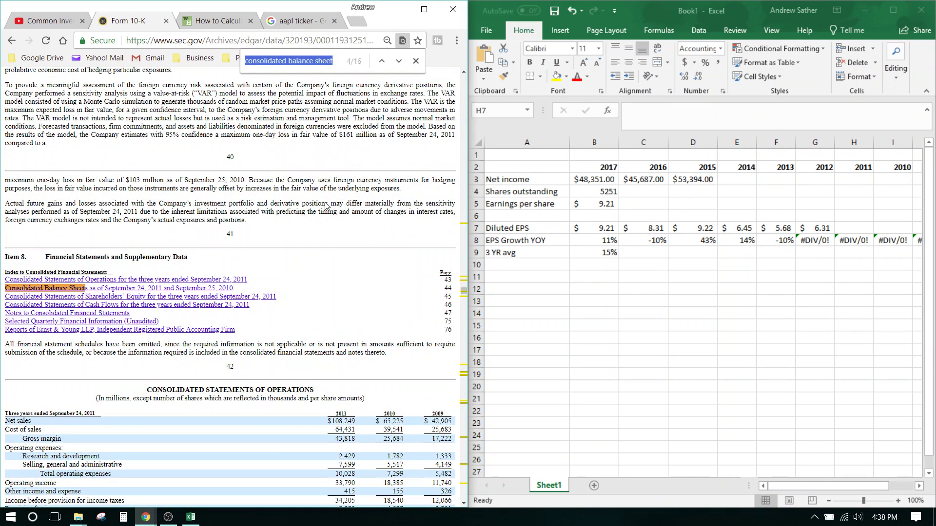
key("Return")
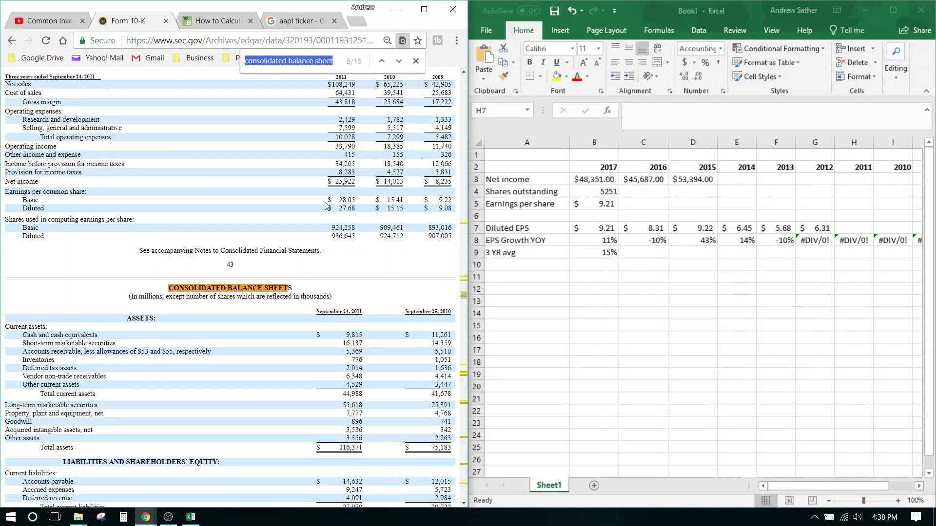
scroll(294, 275, "up", 2)
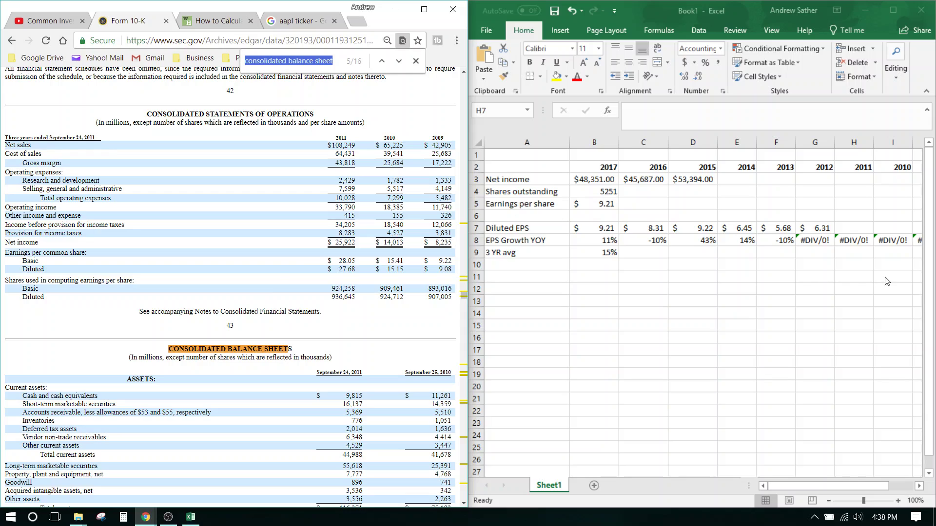
- Enter the Diluted EPS values in Excel: 27.68 for 2011, 15.15 for 2010 and 9.08 for 2009, and move back along the row
left_click(854, 228)
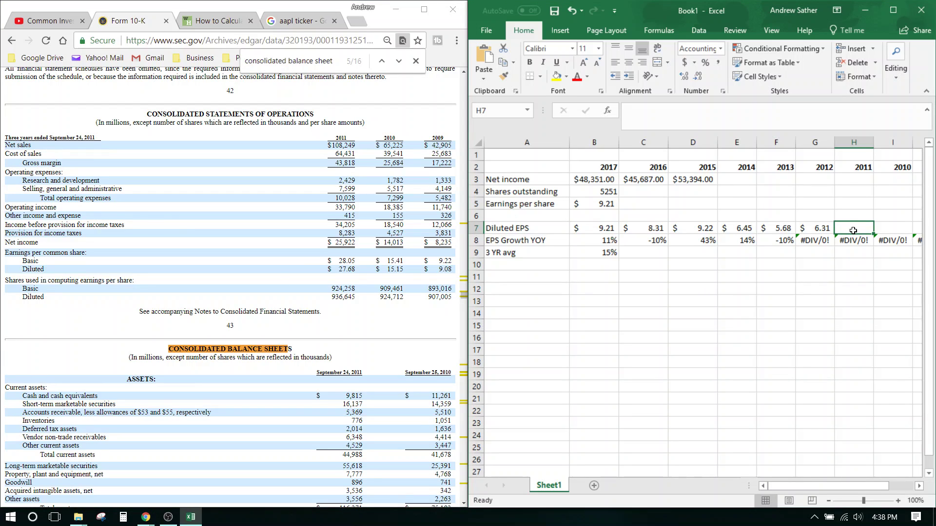
type("27.68")
key("Tab")
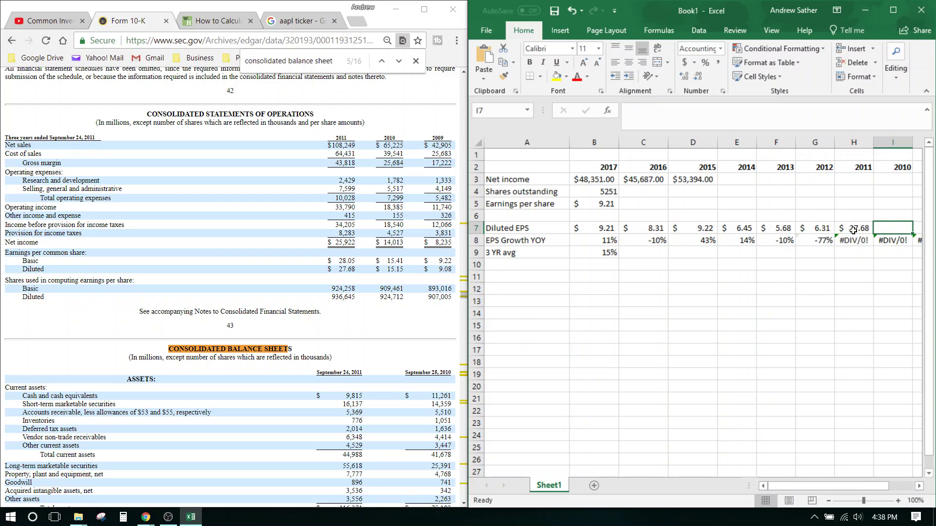
type("15.15")
key("Tab")
type("9.08")
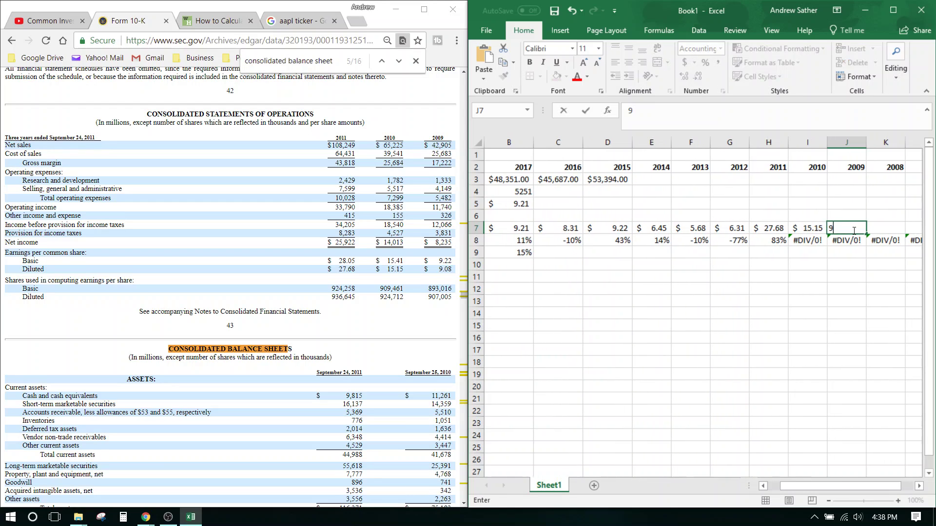
key("Tab")
key("Left")
key("Left")
key("Left")
key("Left")
key("Left")
key("Left")
key("Left")
key("Left")
key("Left")
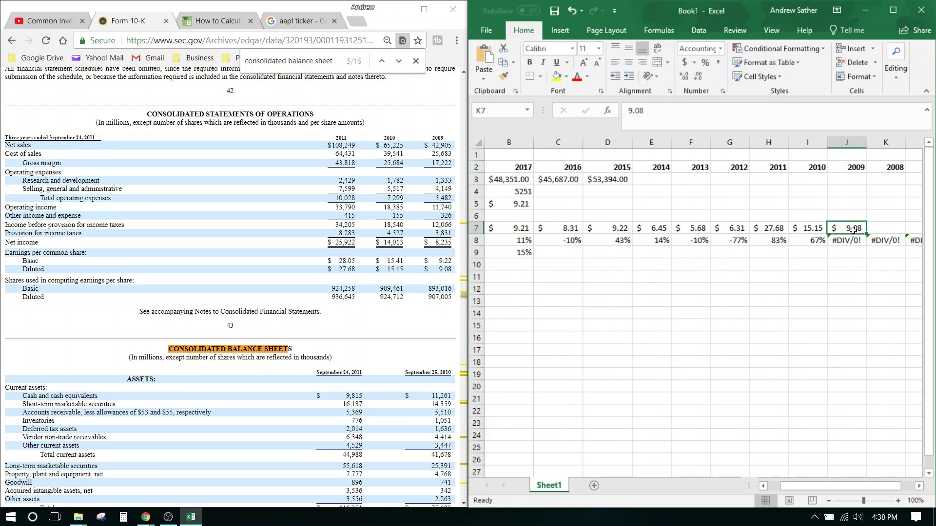
- Review the Diluted EPS row across the years and compare the 2012 value with the 2011 value
key("Left")
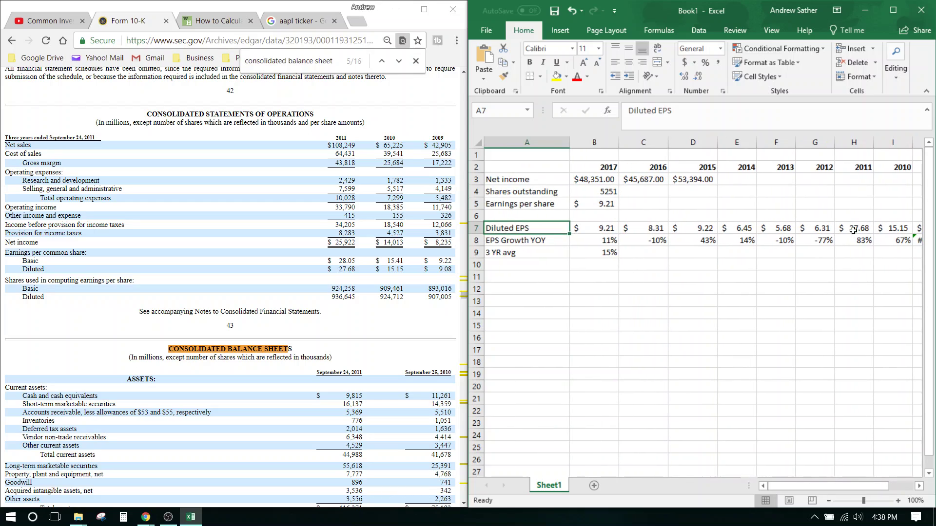
key("Up")
key("Up")
key("Up")
key("Right")
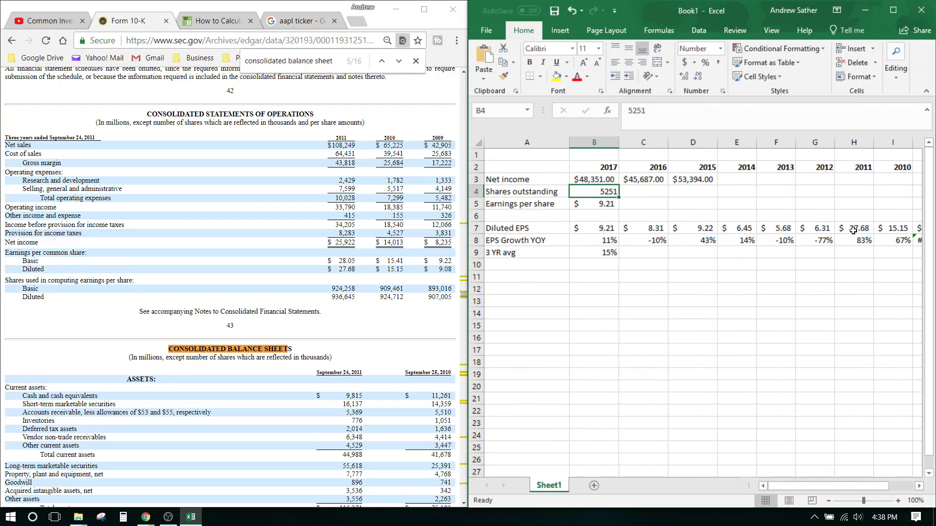
key("Right")
key("Right")
key("Down")
key("Down")
key("Right")
key("Right")
key("Right")
key("Right")
key("Right")
key("Right")
key("Right")
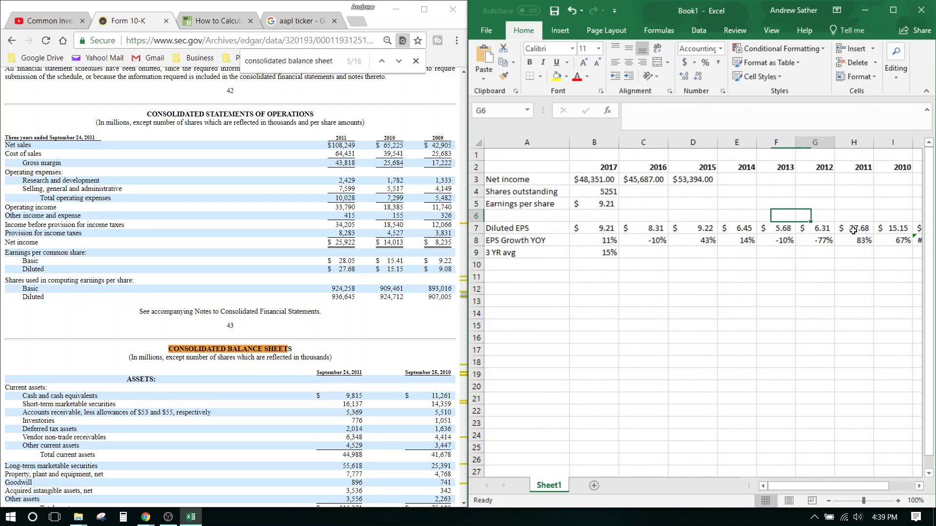
key("Left")
key("Left")
key("Left")
key("Down")
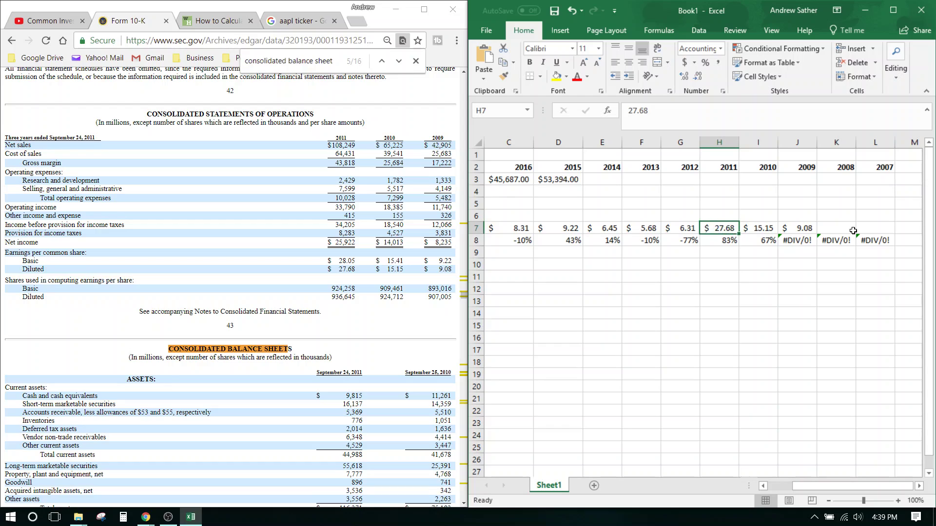
key("shift+Left")
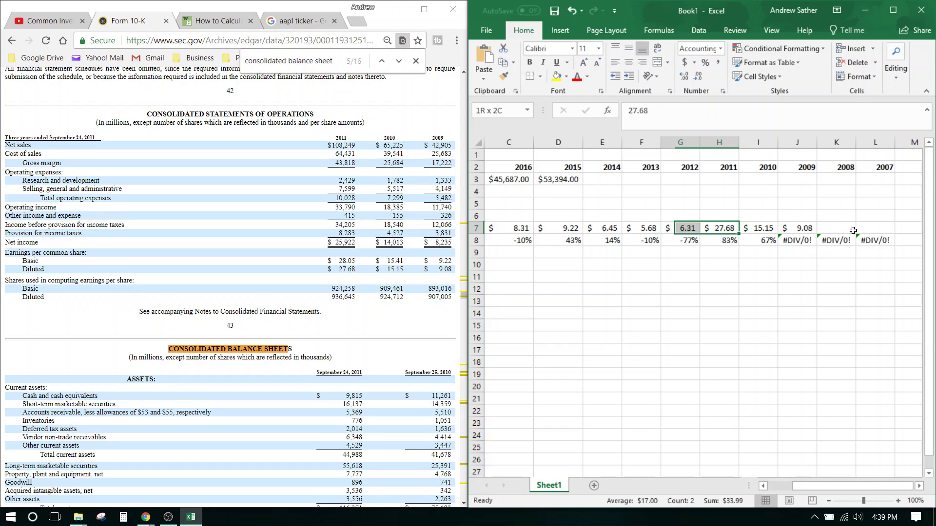
key("shift+Right")
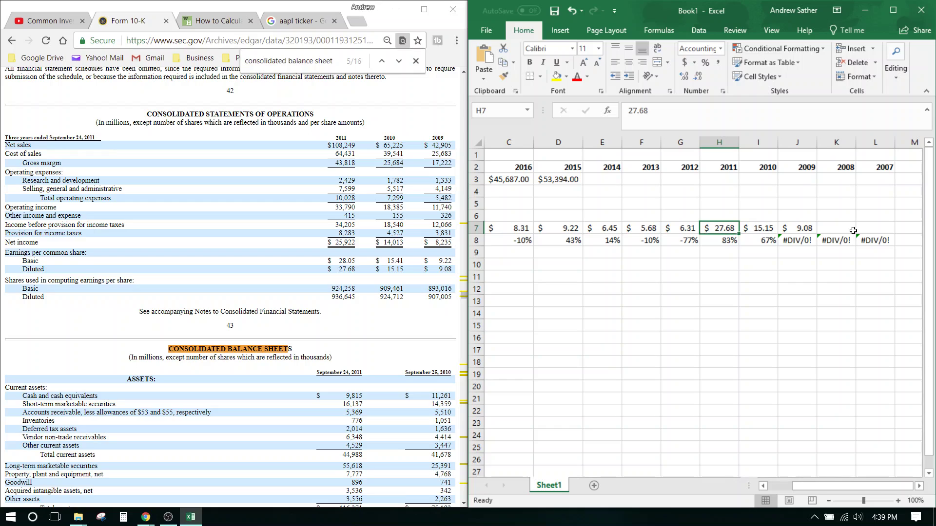
- Check the Net income and Shares outstanding area above the Diluted EPS values for 2012 and 2011
key("Up")
key("Up")
key("Up")
key("Left")
key("Left")
scroll(853, 230, "left", 3)
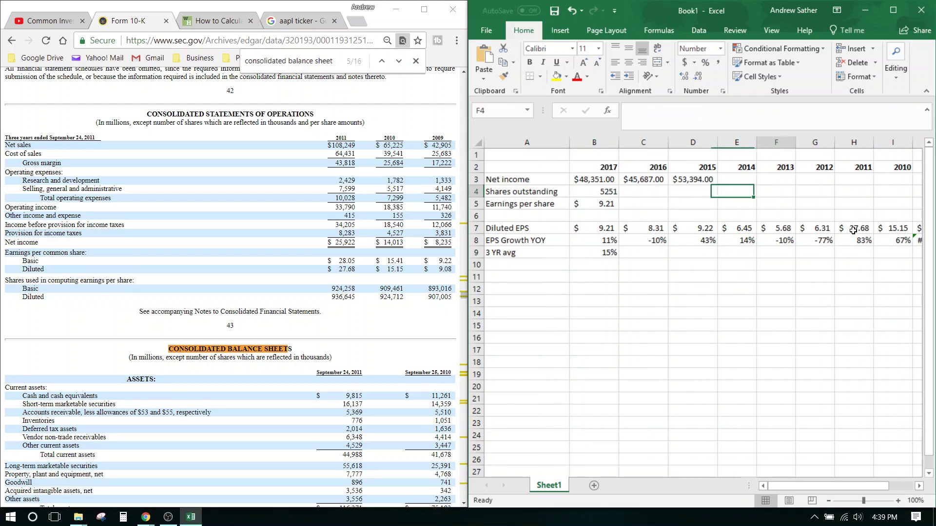
scroll(853, 231, "right", 1)
key("Right")
key("Right")
key("Right")
key("Down")
key("Down")
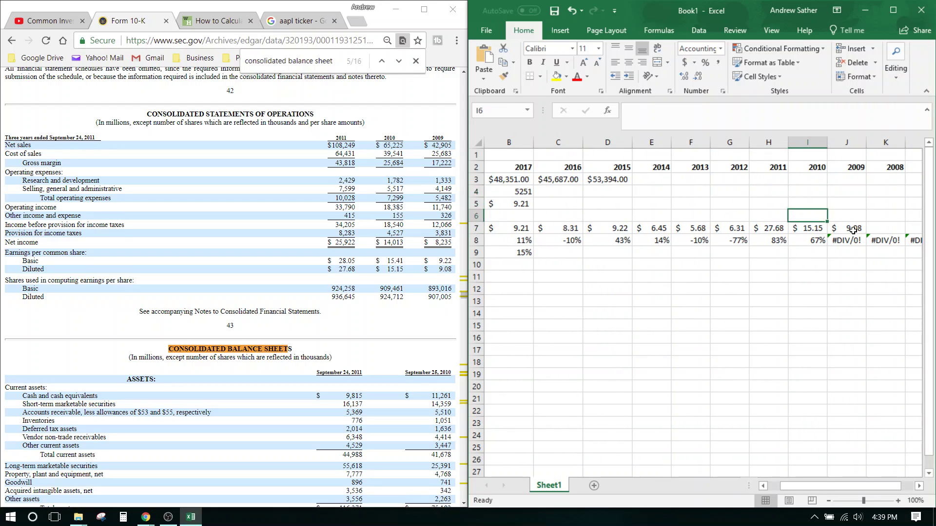
key("Down")
key("Left")
key("shift+Left")
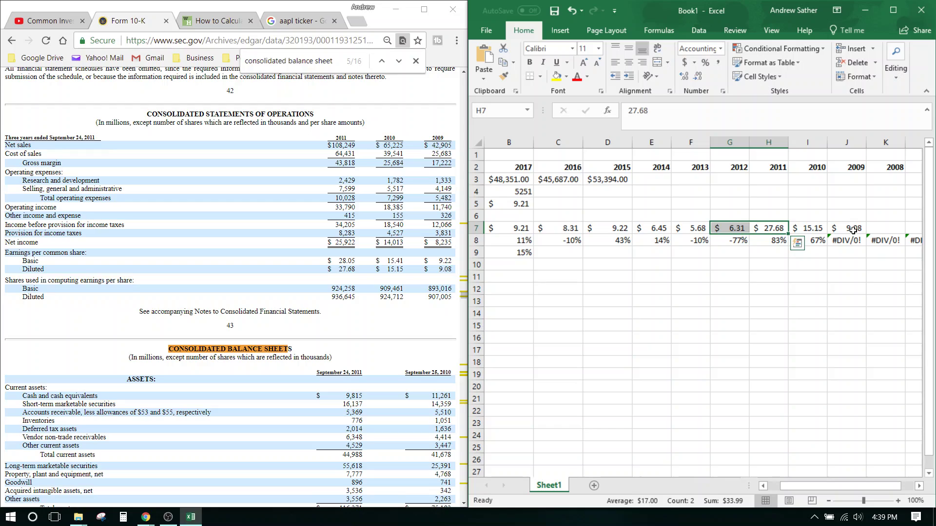
key("Up")
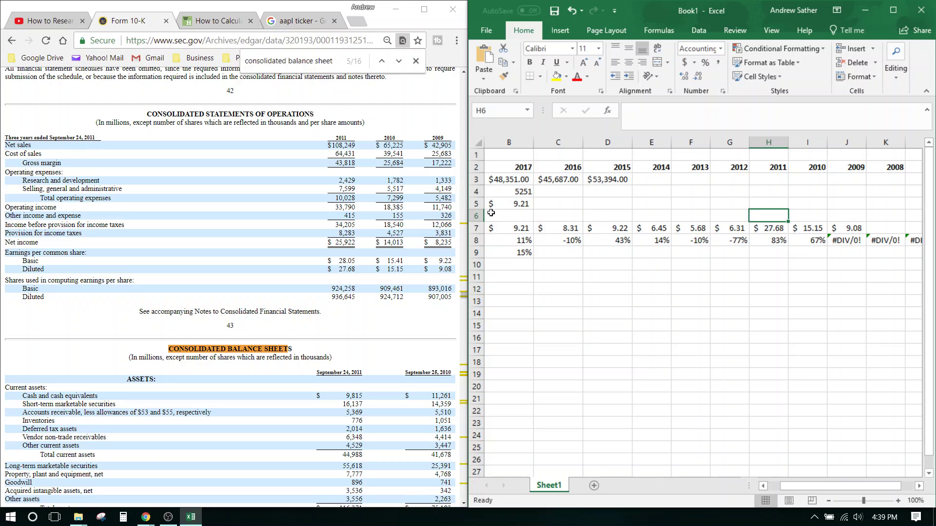
- Enter the 2011 diluted share count from the 10-K as 936 in the Shares outstanding row
left_click(764, 194)
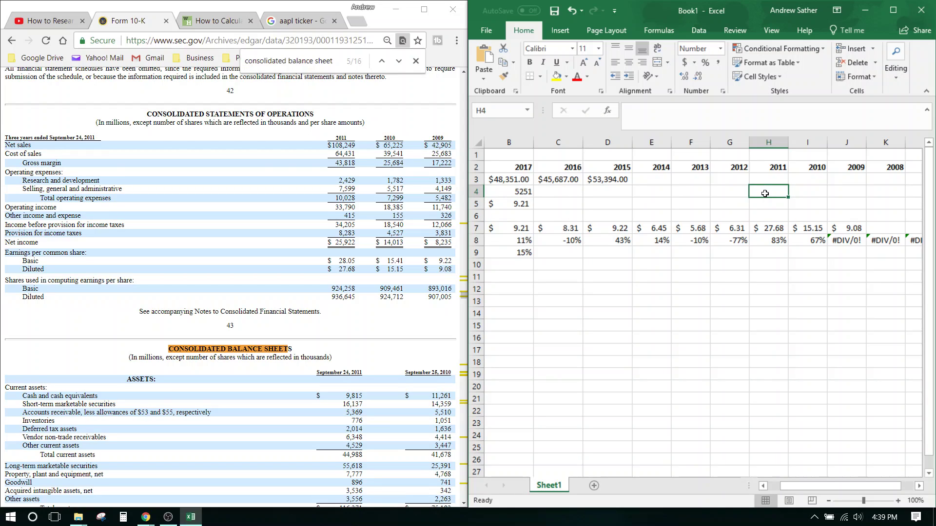
left_click(340, 299)
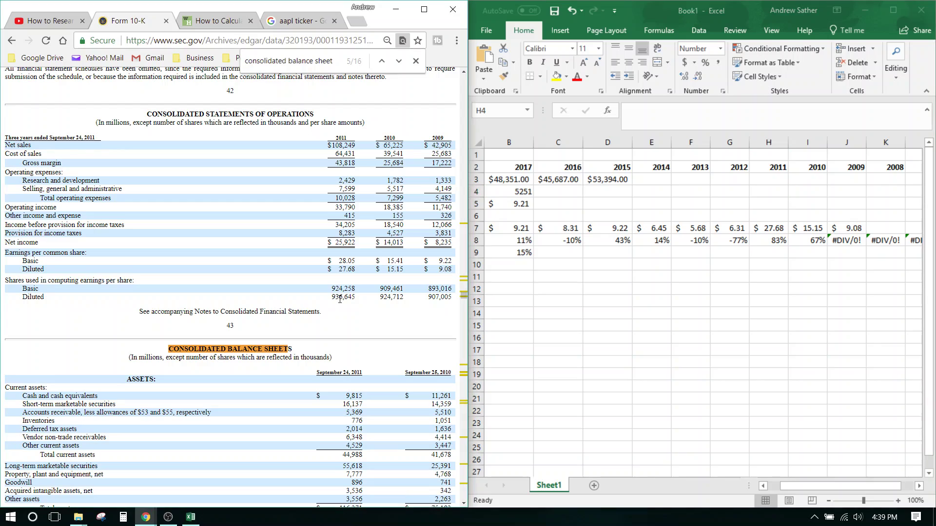
left_click_drag(332, 298, 350, 297)
left_click(387, 259)
left_click(741, 196)
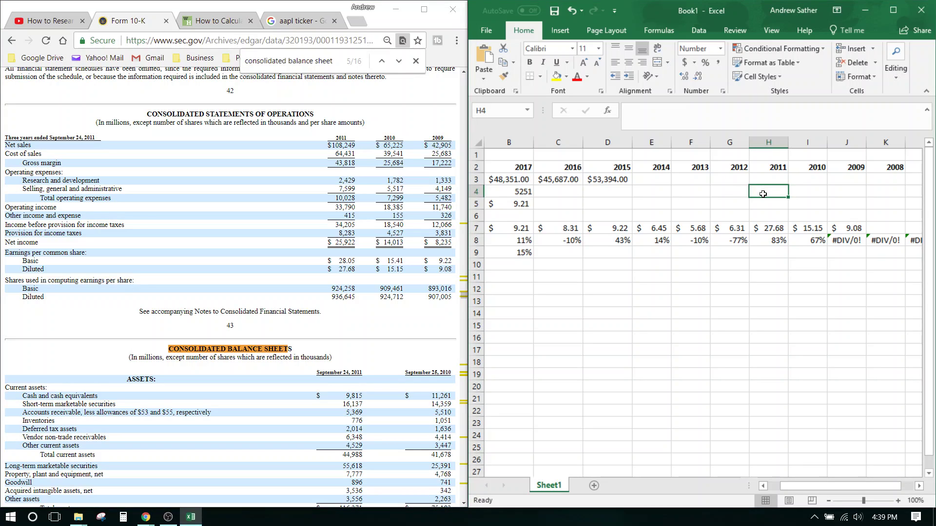
type("936")
key("Return")
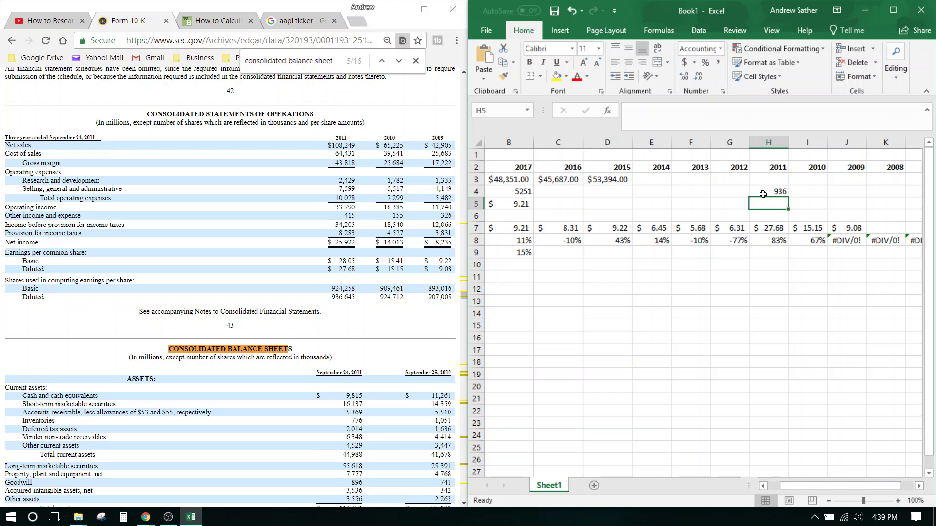
- Set Shares outstanding to 937 for 2011, and enter 925 for 2010 and 907 for 2009
left_click(763, 194)
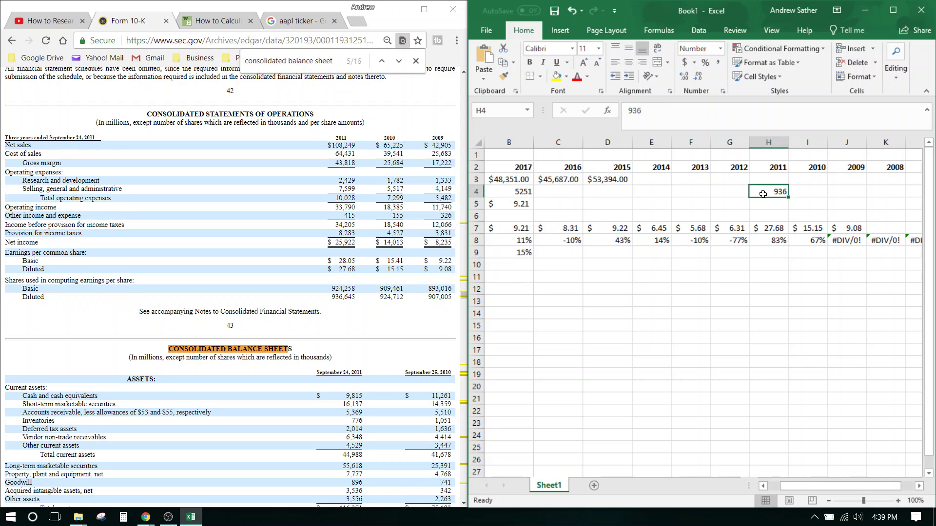
type("937")
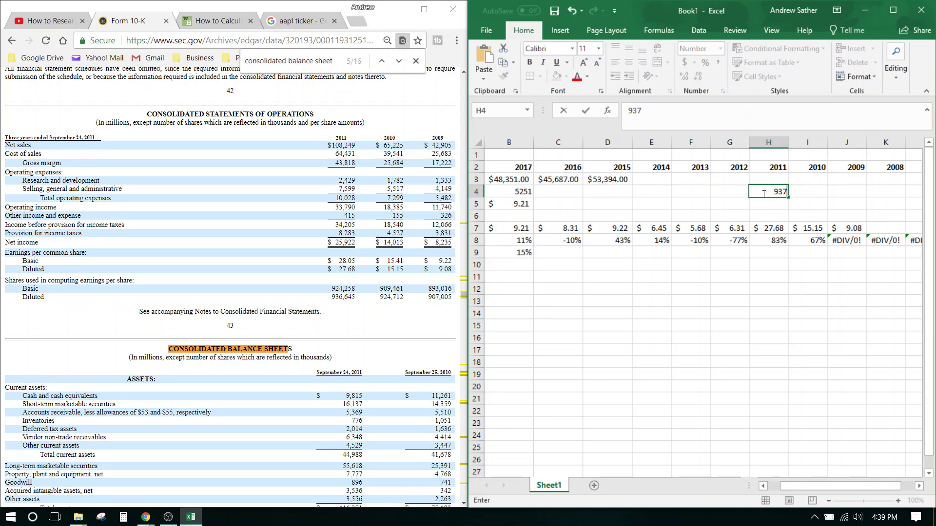
key("Tab")
type("925`")
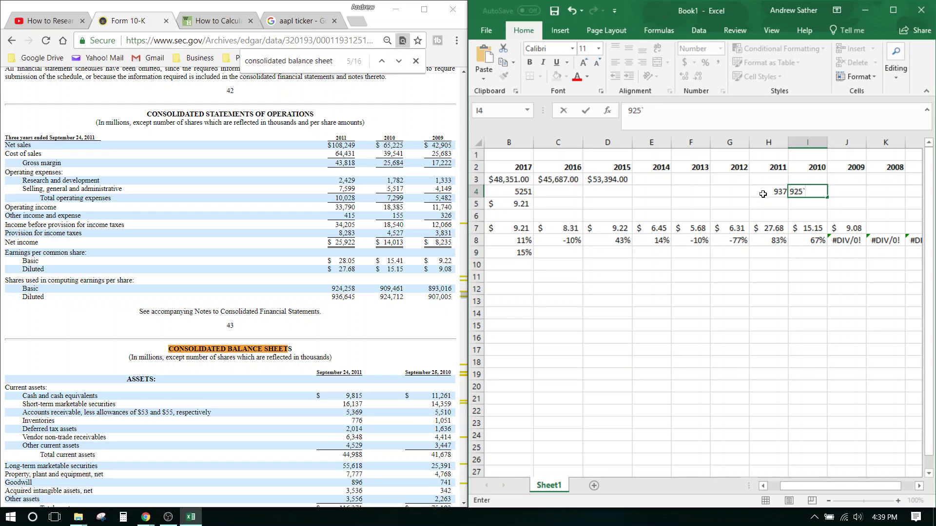
key("BackSpace")
key("Tab")
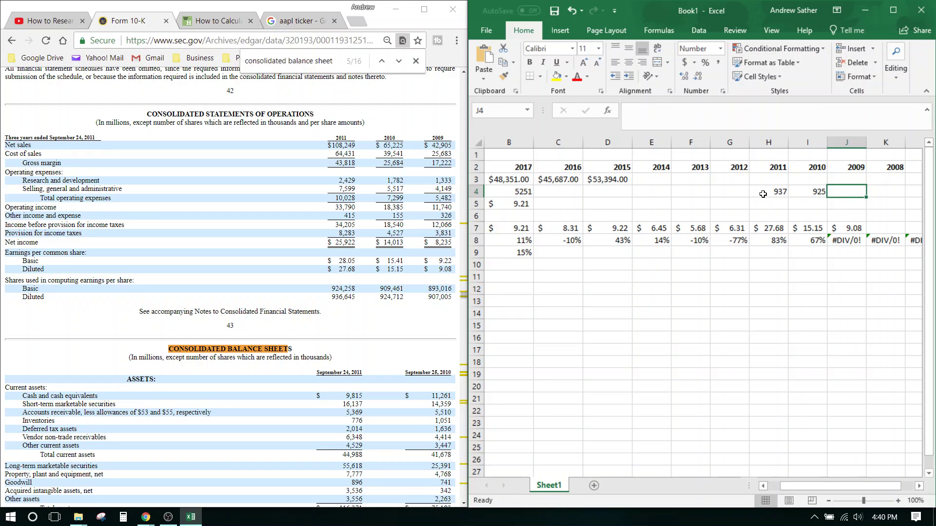
type("907")
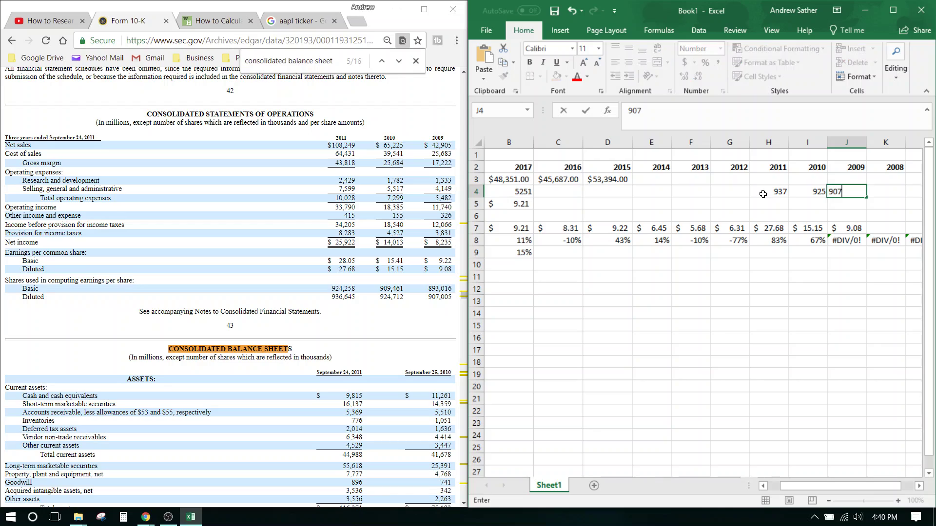
left_click(763, 194)
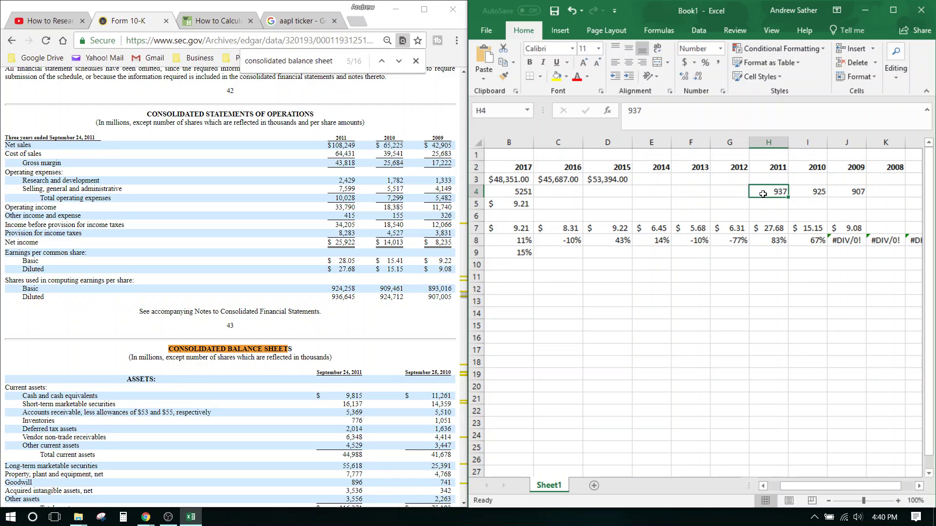
- Compare the Shares outstanding of 2017 and 2011, and the Diluted EPS of 2011 with the preceding columns
key("ctrl+shift+Left")
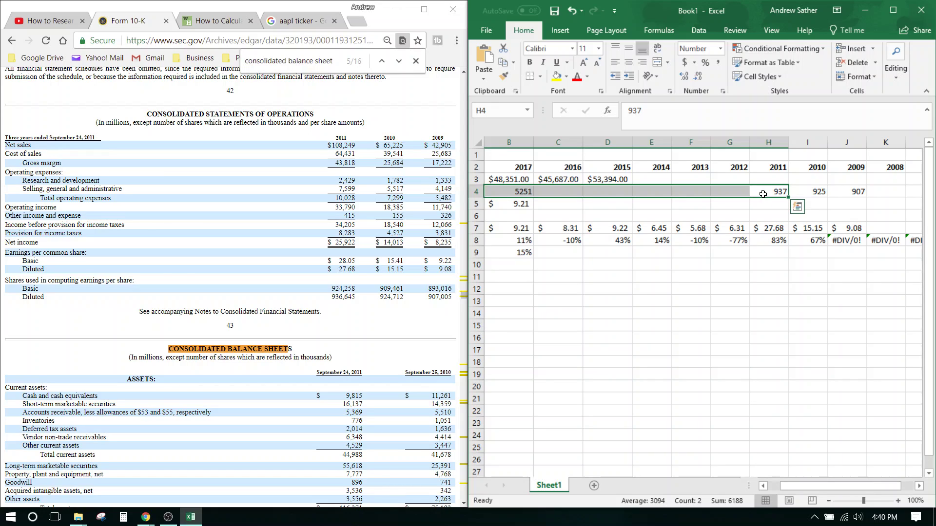
key("Left")
key("Right")
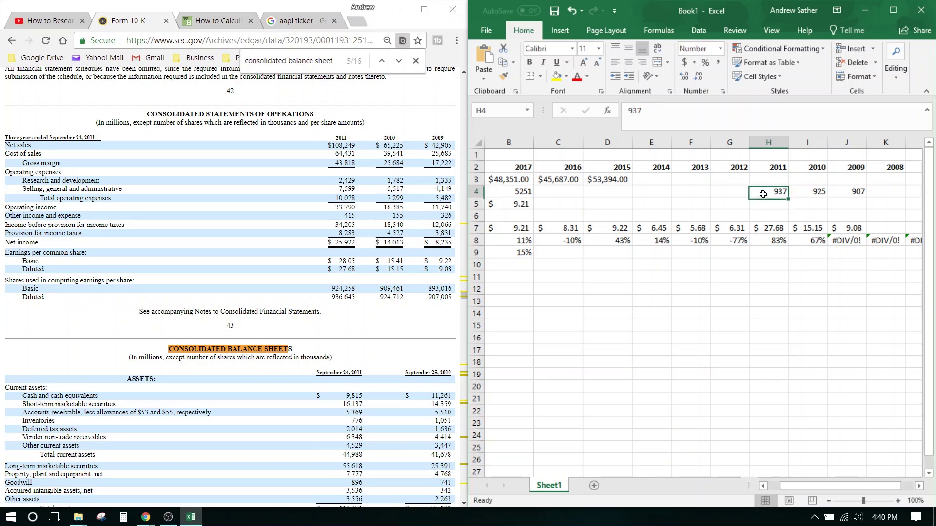
key("Left")
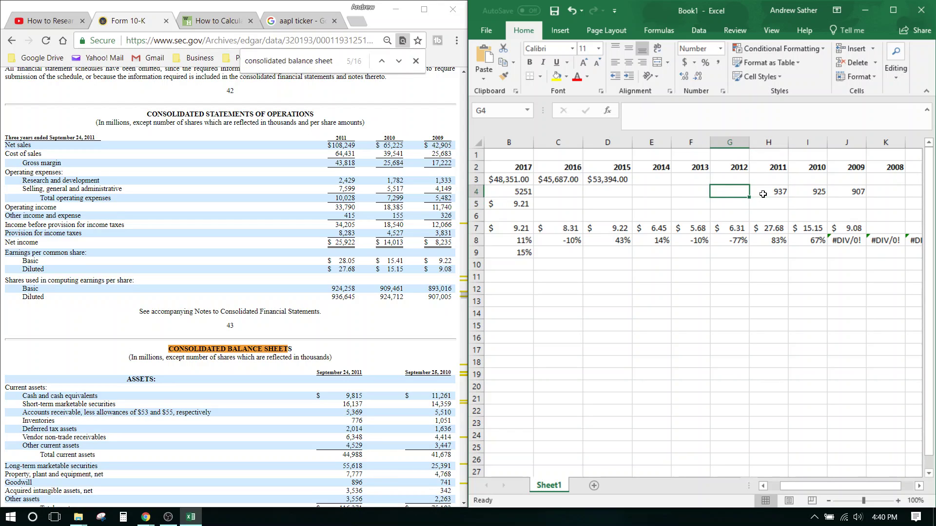
key("Right")
key("Down")
key("Down")
key("Down")
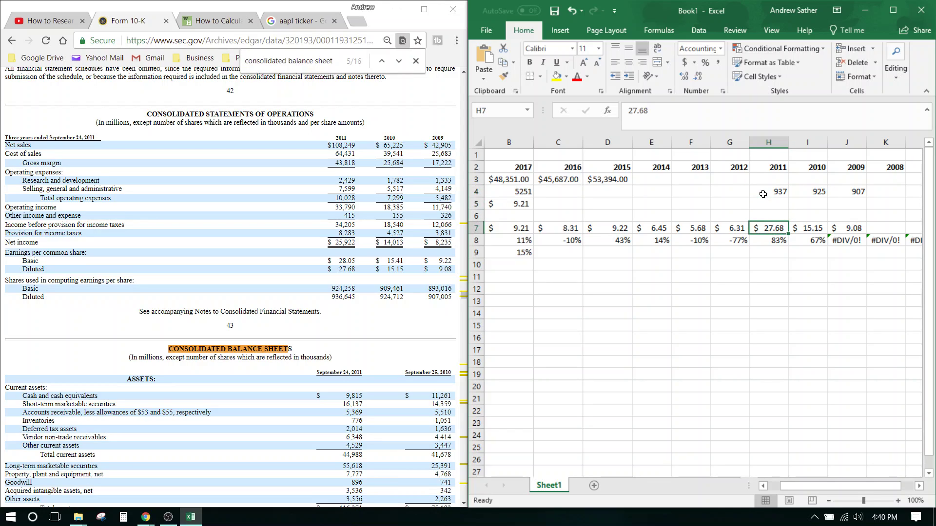
key("shift+Left")
key("shift+Left")
key("Up")
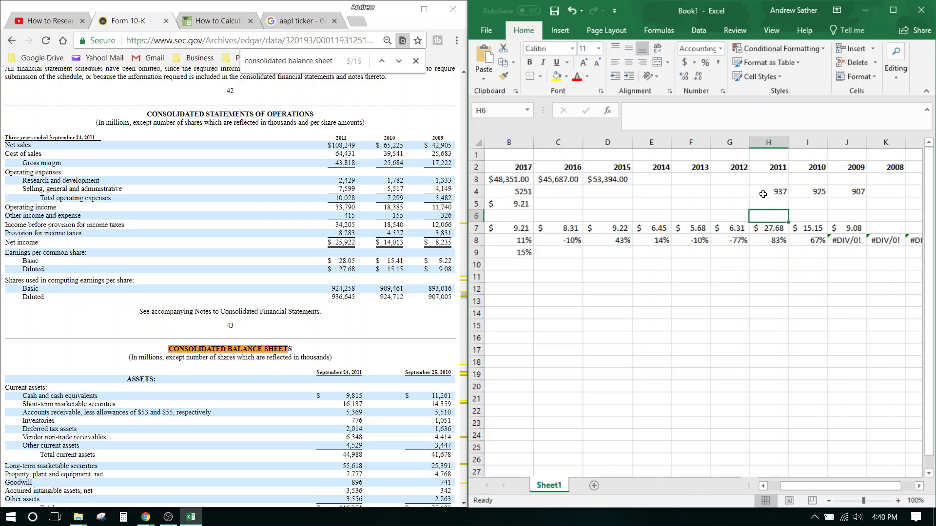
- Examine the Net income, Shares outstanding and Diluted EPS cells in the 2012 column
key("Left")
key("Up")
key("Up")
key("Up")
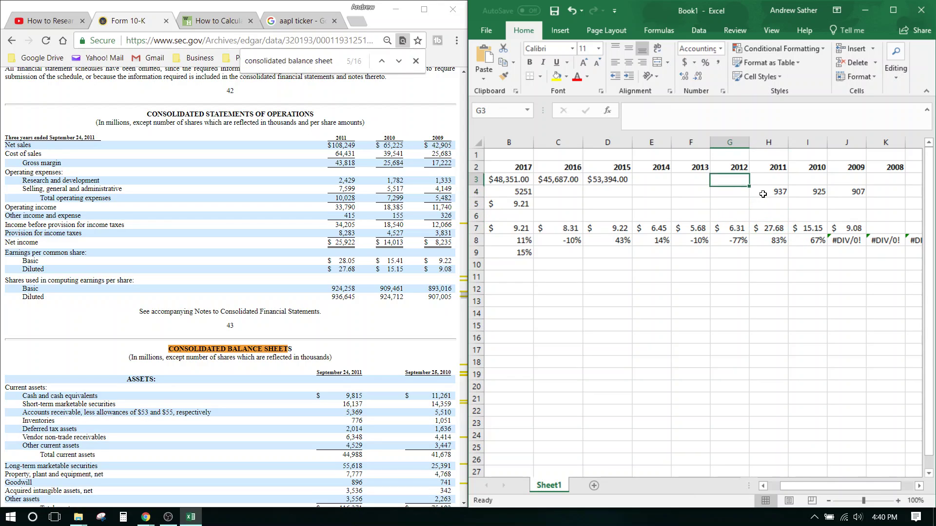
key("Left")
key("Left")
key("Left")
key("Right")
key("Right")
key("Right")
key("Down")
key("Down")
key("Down")
key("Down")
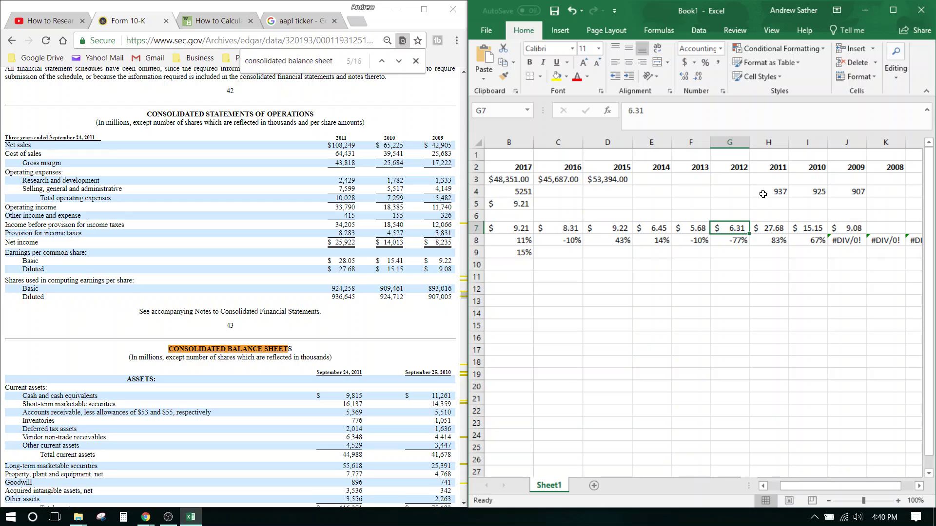
key("Up")
key("Up")
key("Up")
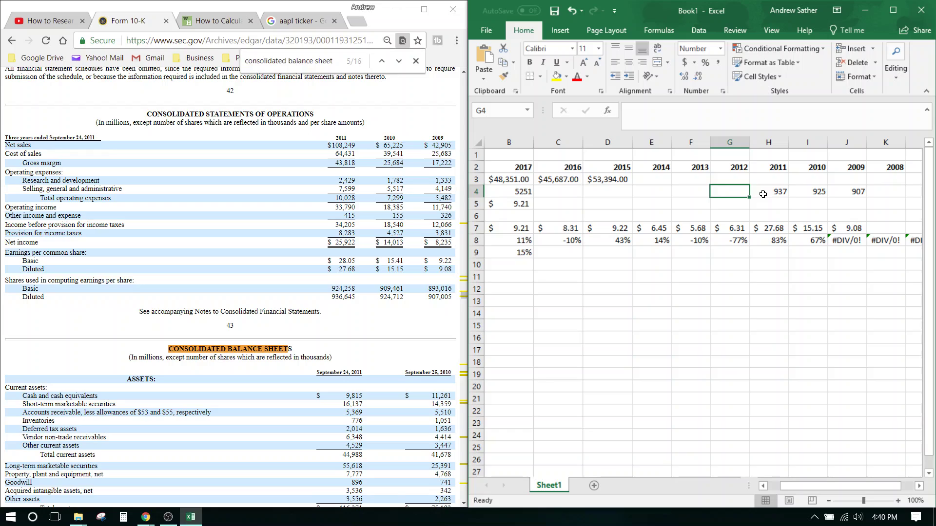
key("Up")
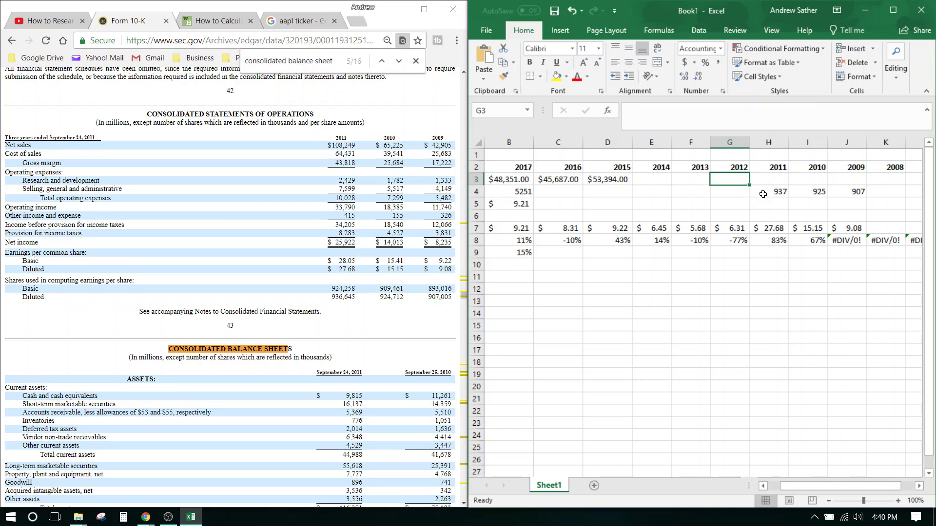
key("Down")
key("Down")
key("Down")
key("Down")
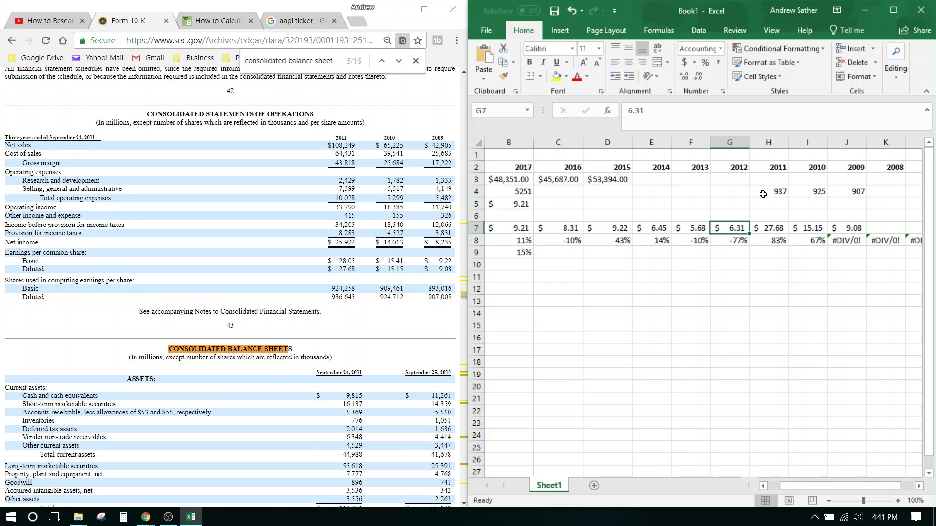
- Review the row labels of the table, from the earnings rows down to EPS Growth YOY and 3 YR avg
key("Left")
key("Left")
key("Left")
key("Left")
key("Left")
key("Left")
key("Down")
key("Down")
key("Down")
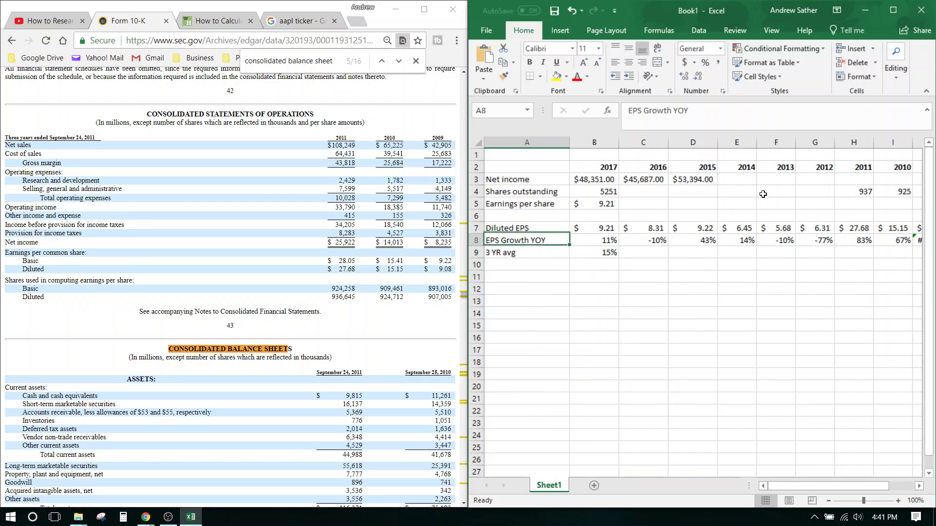
key("Up")
key("Up")
key("Up")
key("Up")
key("Up")
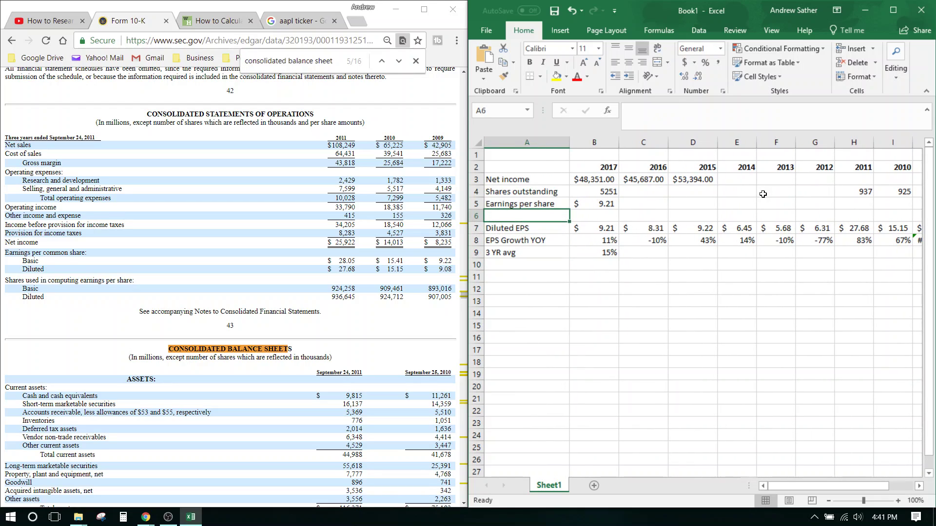
key("Down")
key("Down")
key("Down")
key("Down")
key("Down")
key("Down")
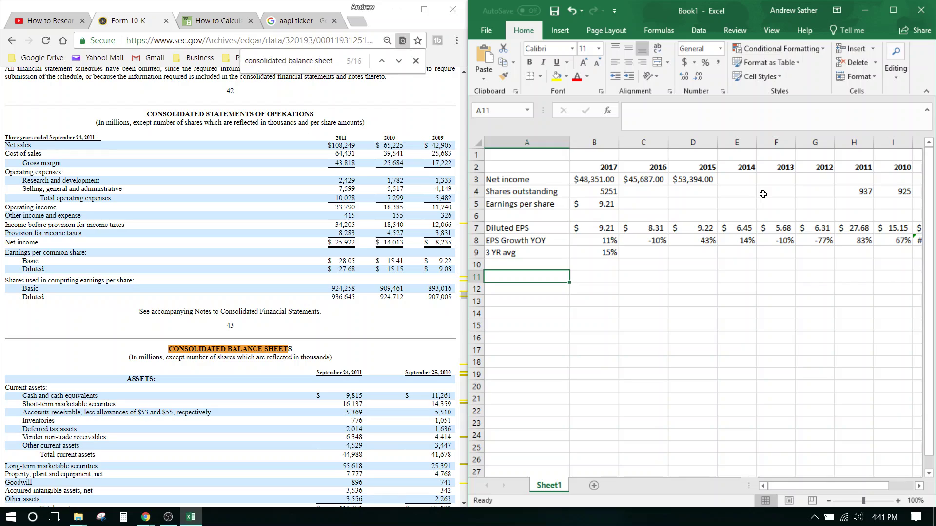
key("Up")
key("Up")
key("Up")
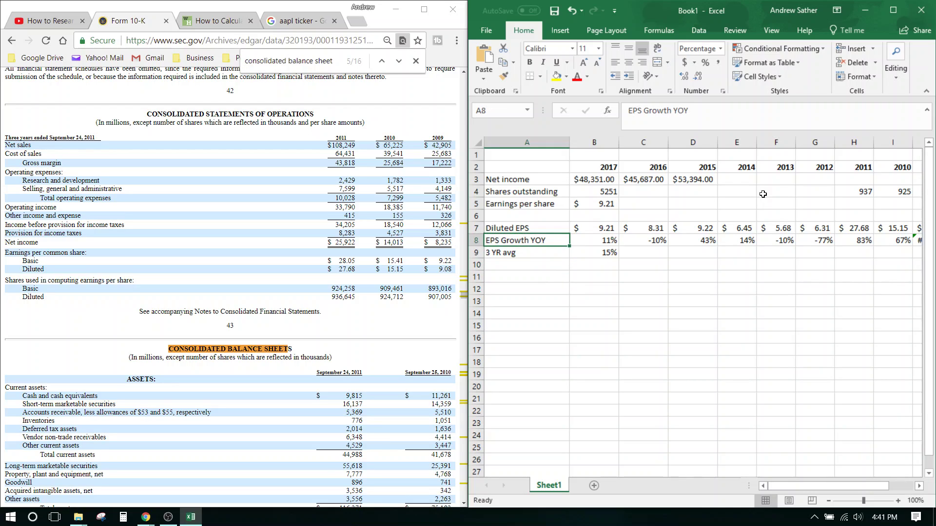
- Look along the Shares outstanding row from 2017 to the empty 2012 cell
key("Up")
key("Up")
key("Up")
key("Right")
key("Up")
key("Right")
key("Right")
key("Right")
key("Right")
key("Right")
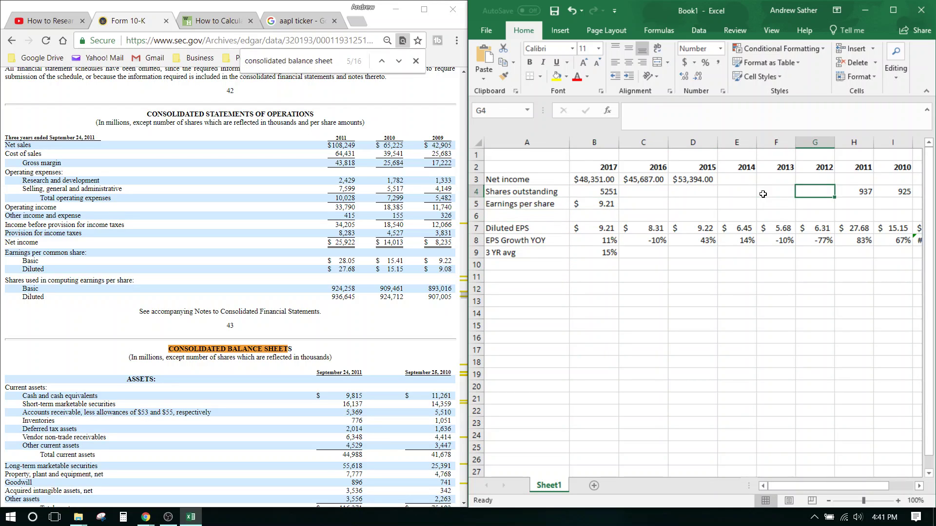
- Enter the net income for 2011, 2010 and 2009 as 25922, 14013 and 8235
key("Up")
key("Right")
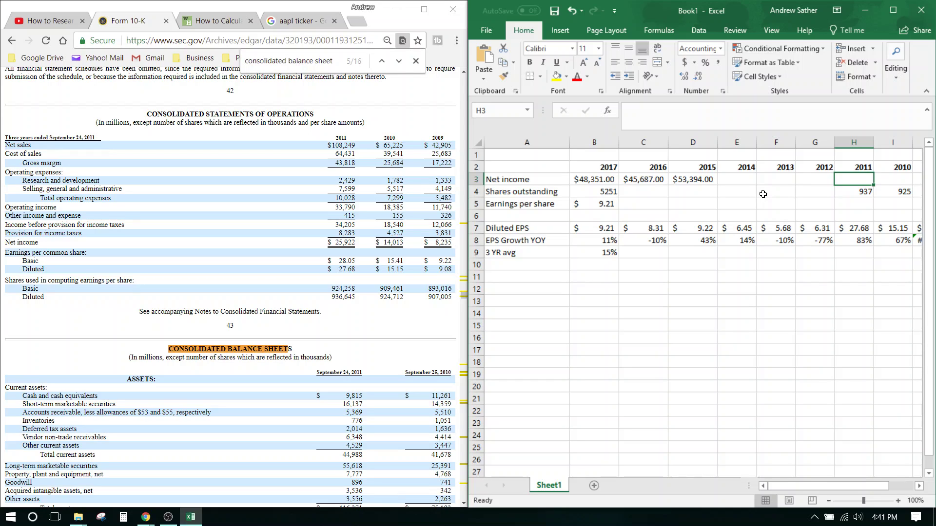
type("25922")
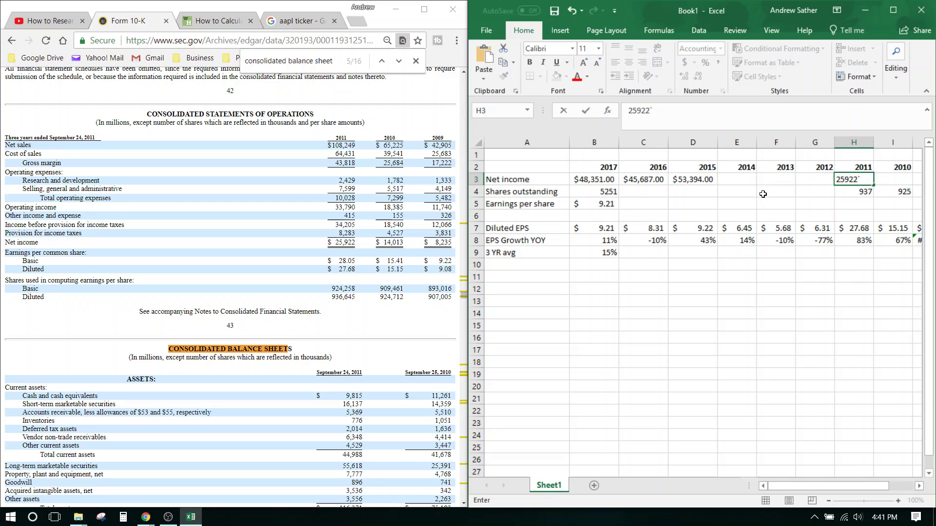
key("Right")
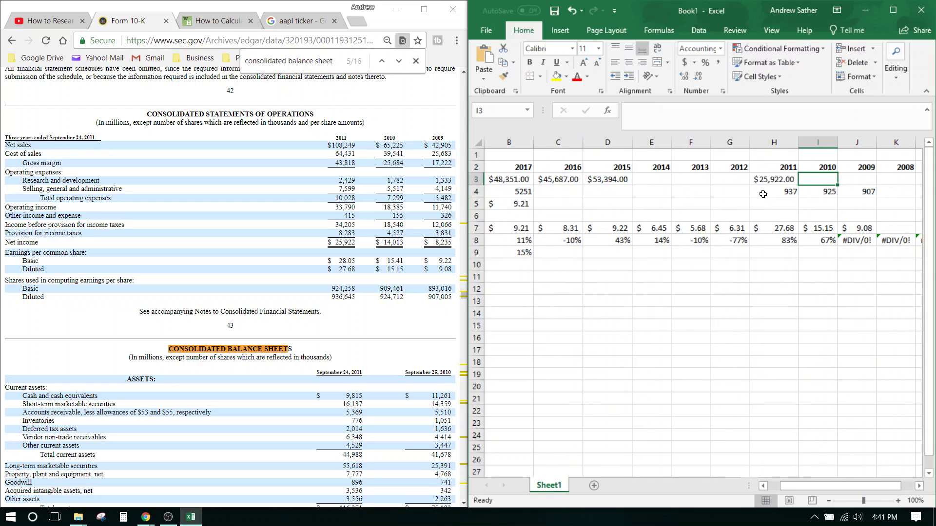
type("14013")
key("Right")
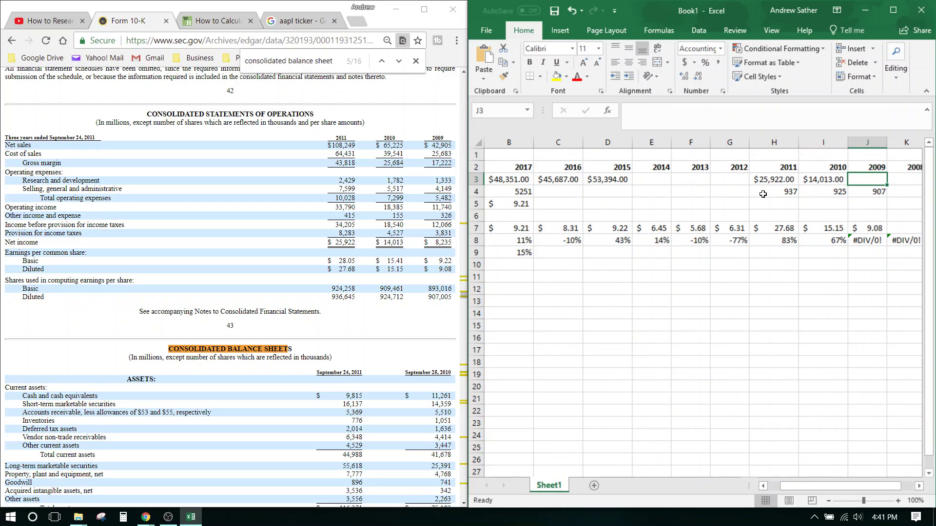
type("8235")
key("Down")
- Look back along the Shares outstanding row, and from the Net income label to the empty 2014 net income cell
key("Left")
key("Left")
key("Left")
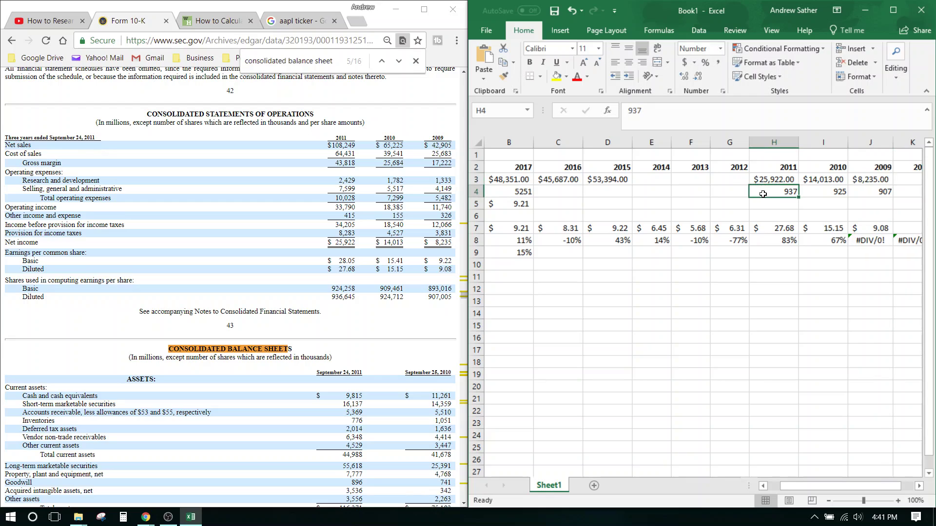
key("Left")
key("Left")
key("Left")
key("Left")
key("Left")
key("Left")
key("Up")
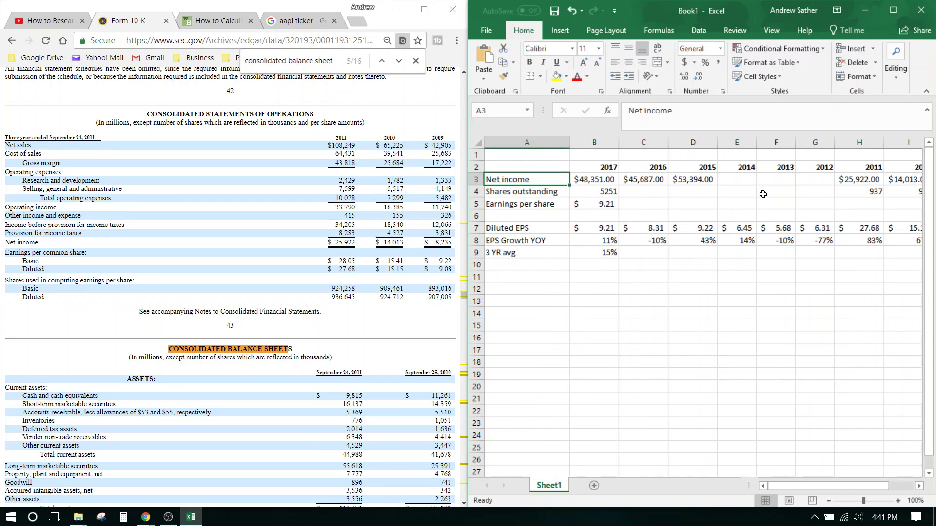
key("Right")
key("Right")
key("Right")
key("Right")
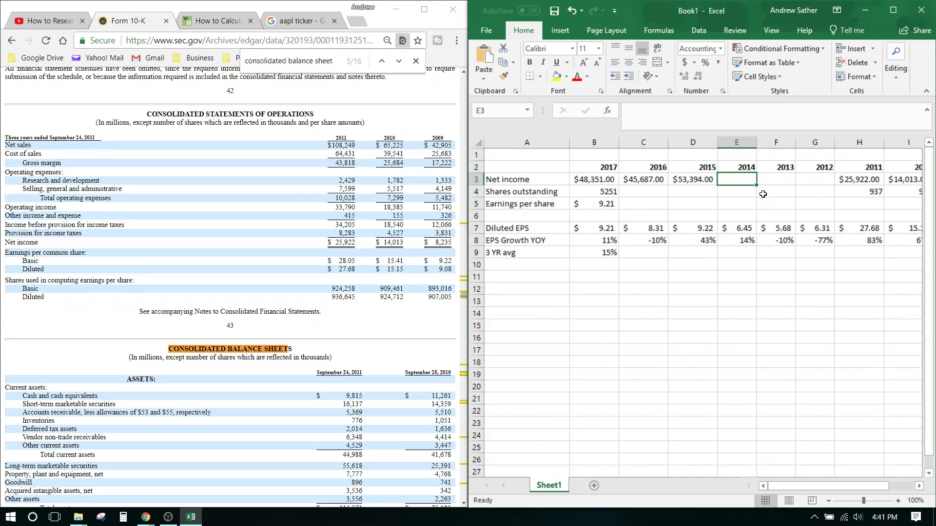
- Check the 2014 column down to the 3 YR avg row and back across to the row labels
key("Down")
key("Down")
key("Down")
key("Down")
key("Down")
key("Down")
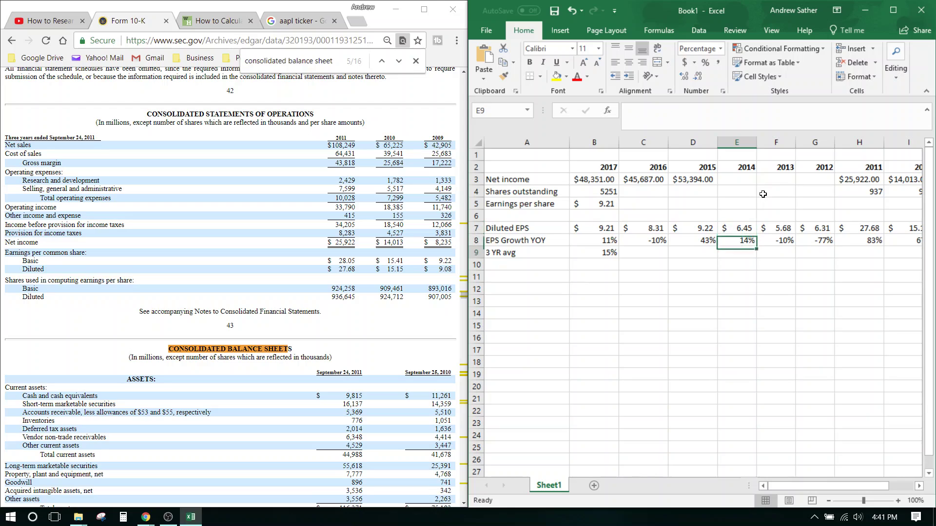
key("Left")
key("Left")
key("Left")
key("Left")
key("Down")
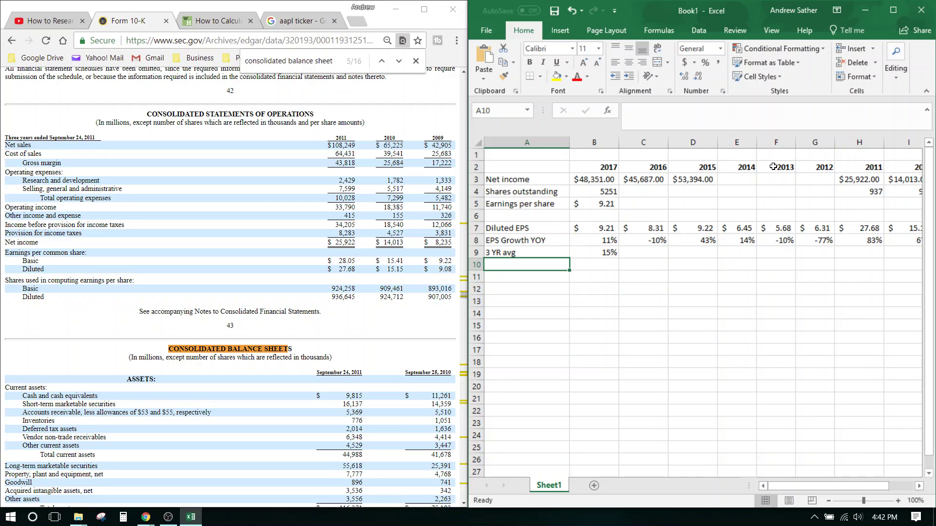
- Return to Apple's EDGAR search results in the browser and open the 10-K document filed 2014-10-27
left_click(736, 184)
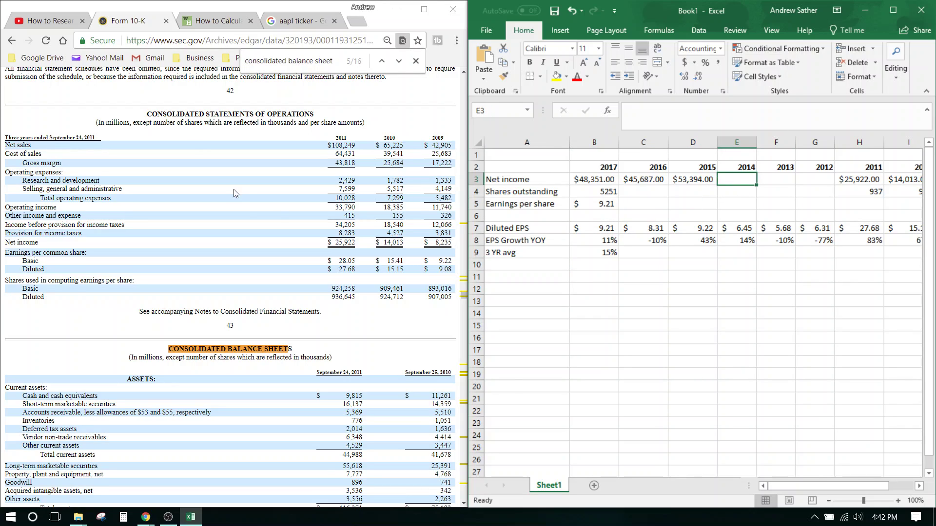
left_click(198, 28)
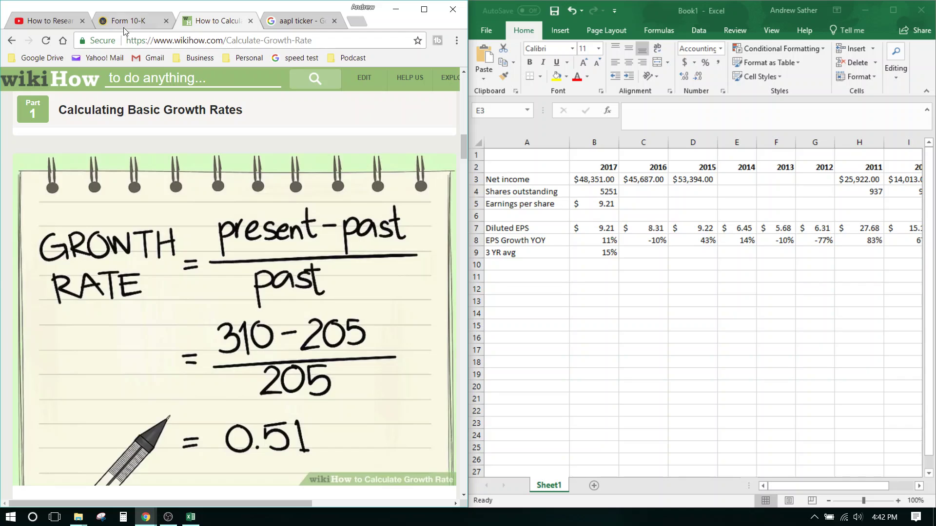
left_click(124, 27)
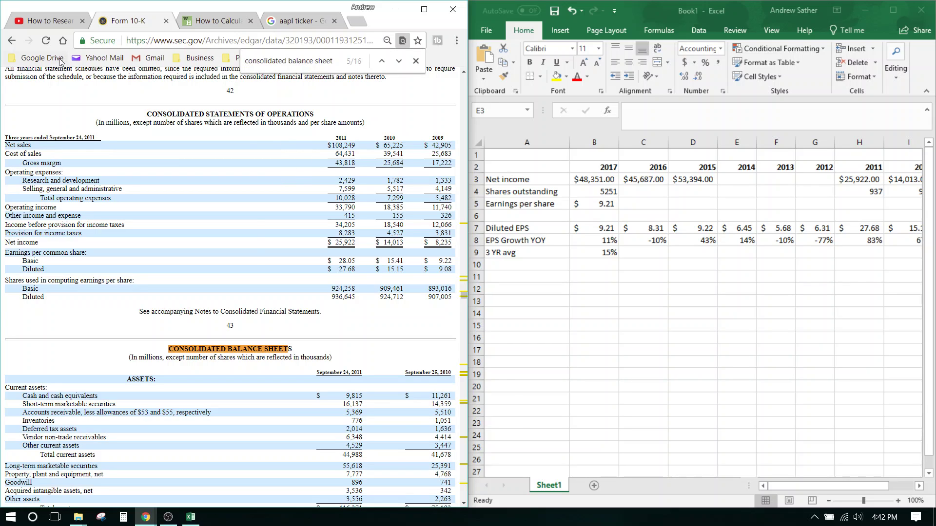
left_click(17, 44)
left_click(18, 44)
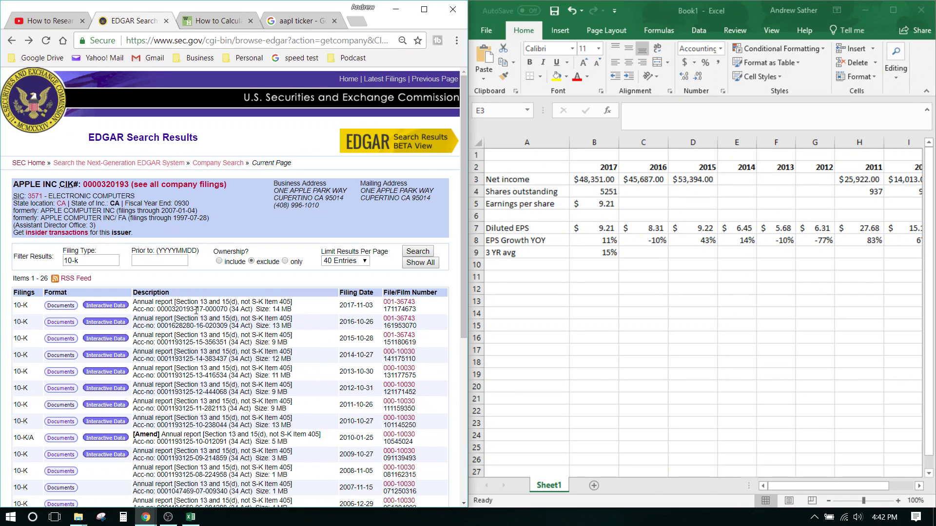
left_click(61, 356)
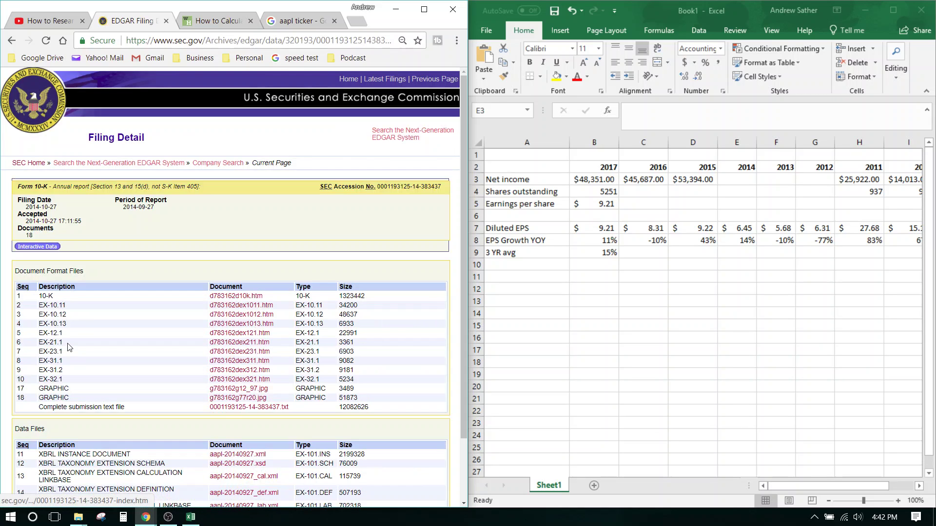
left_click(244, 298)
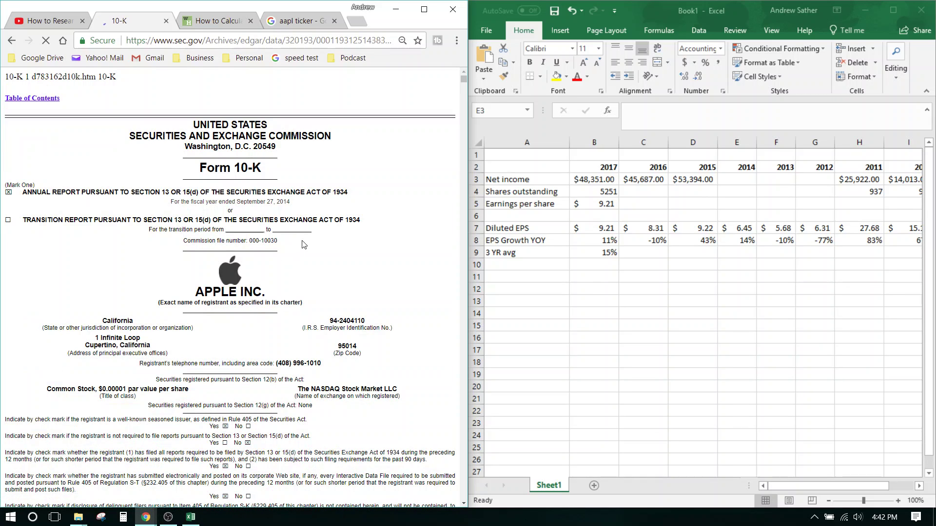
- Search the 10-K for "consolidated balance sheet" and bring up the Consolidated Statements of Operations just before it
key("ctrl+f")
key("Return")
key("Return")
key("Return")
key("Return")
key("Return")
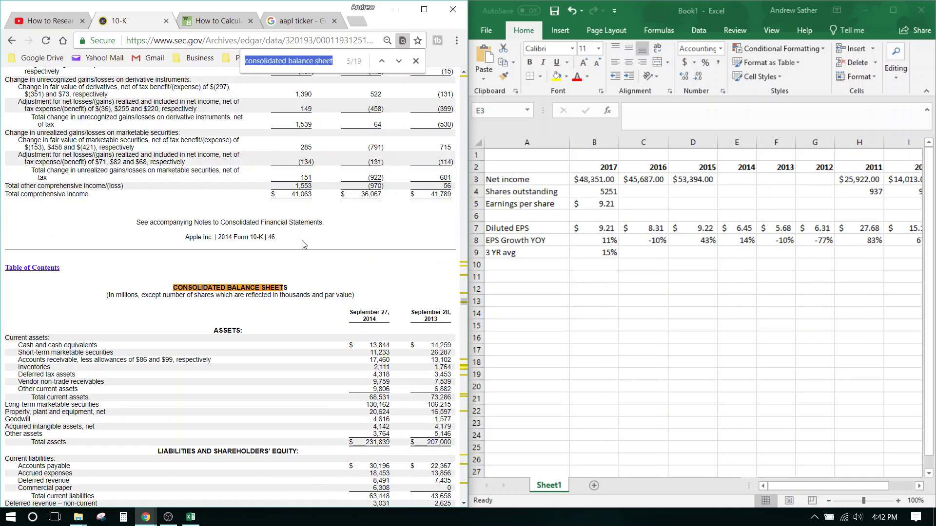
scroll(224, 349, "up", 10)
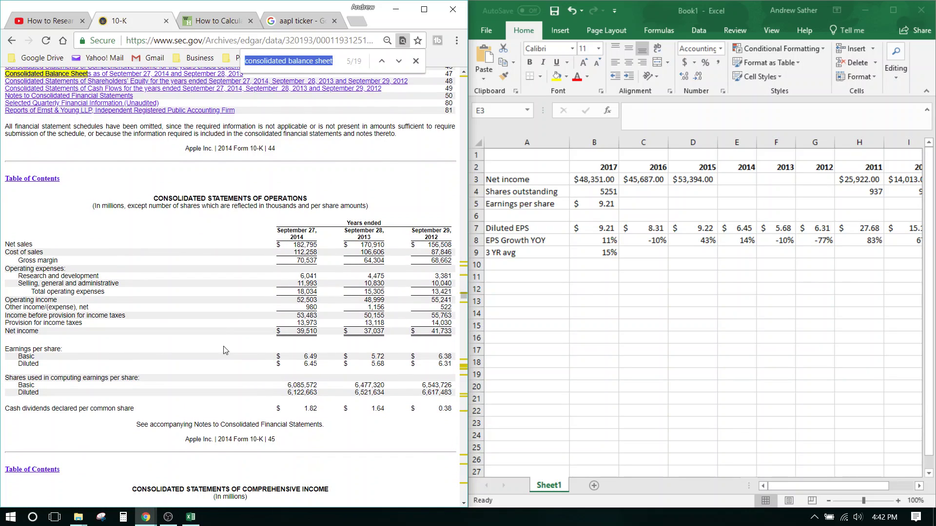
- In the Excel table, enter the net income for 2014, 2013 and 2012 as 39510, 37037 and 41733
left_click(733, 181)
type("39510")
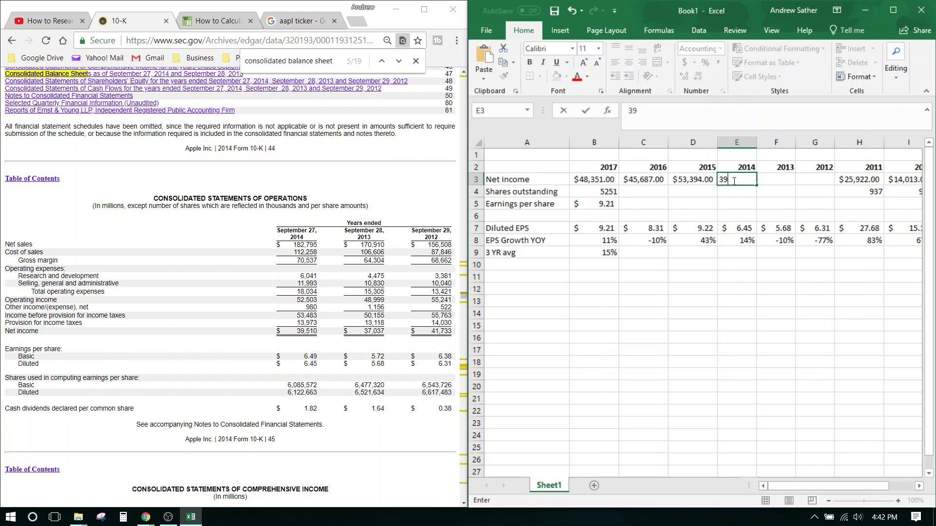
key("Tab")
type("37037")
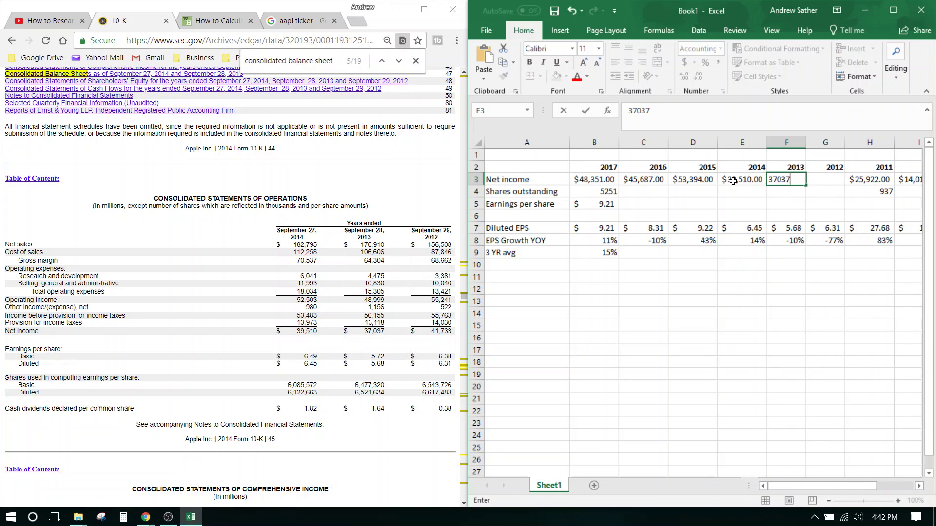
key("Tab")
type("41733")
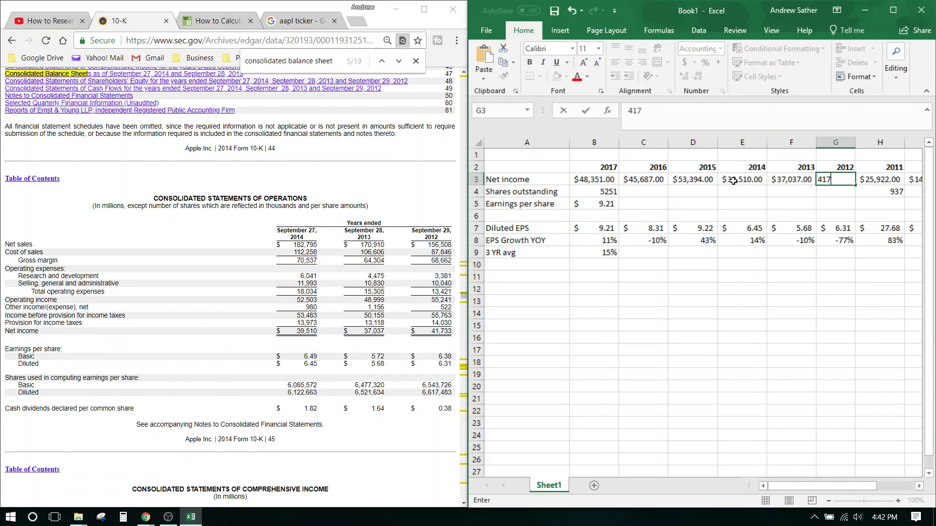
left_click(733, 180)
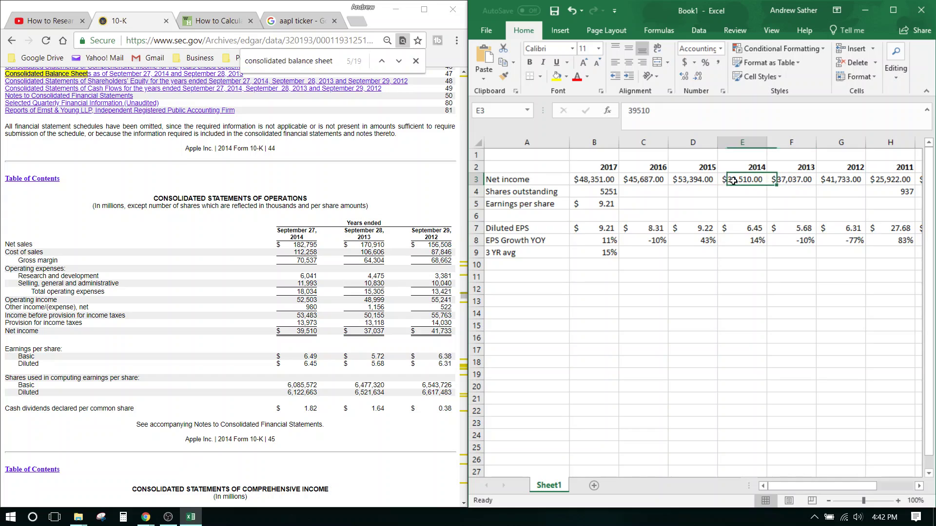
- Review the Net income row across the years 2017 to 2011
key("Left")
key("Left")
key("Left")
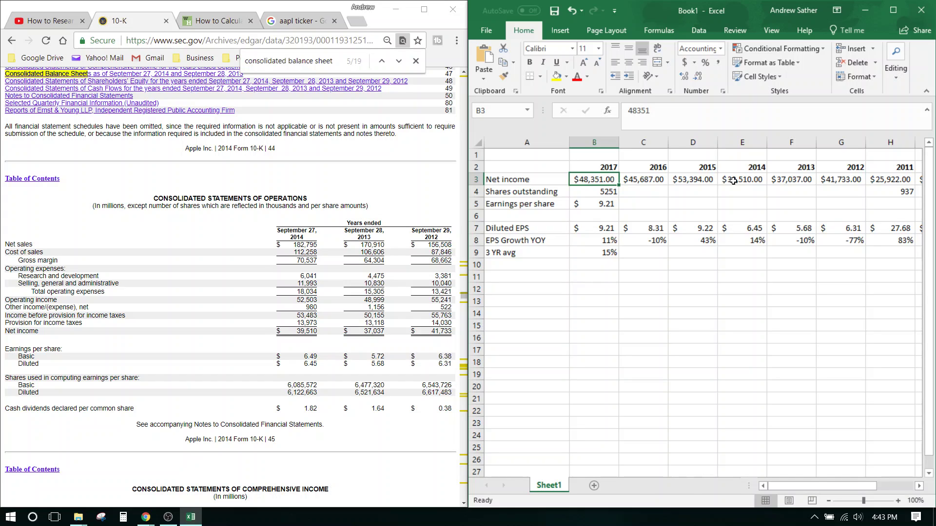
key("shift+Right")
key("shift+Right")
key("shift+Right")
key("shift+Right")
key("shift+Right")
key("shift+Right")
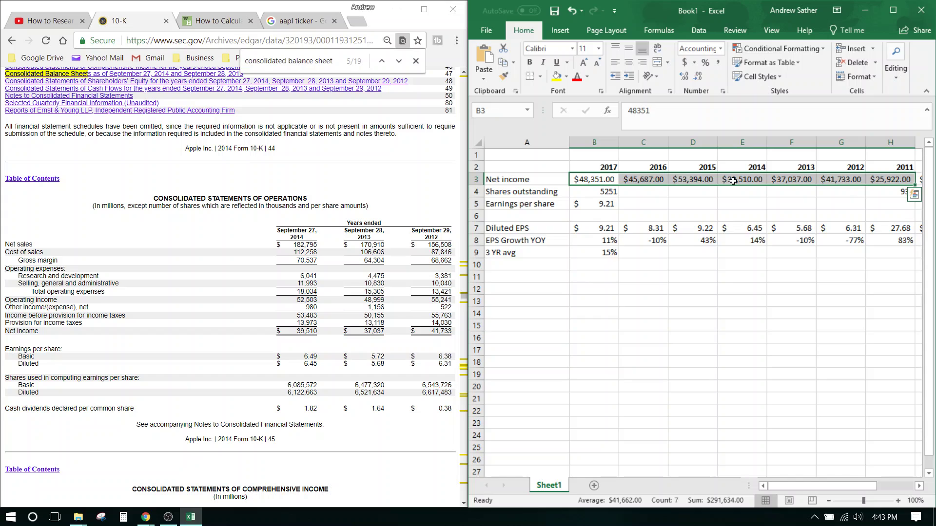
- Look down the 2017 column past the 3 YR avg and return to the blank row above Diluted EPS
key("Down")
key("Down")
key("Down")
key("Down")
key("Down")
key("Down")
key("Down")
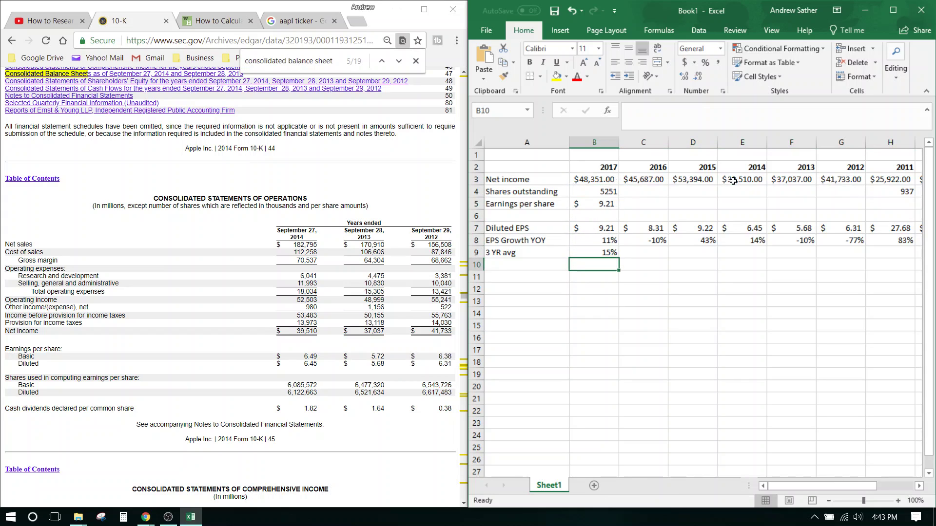
key("Up")
key("Up")
key("Up")
key("Up")
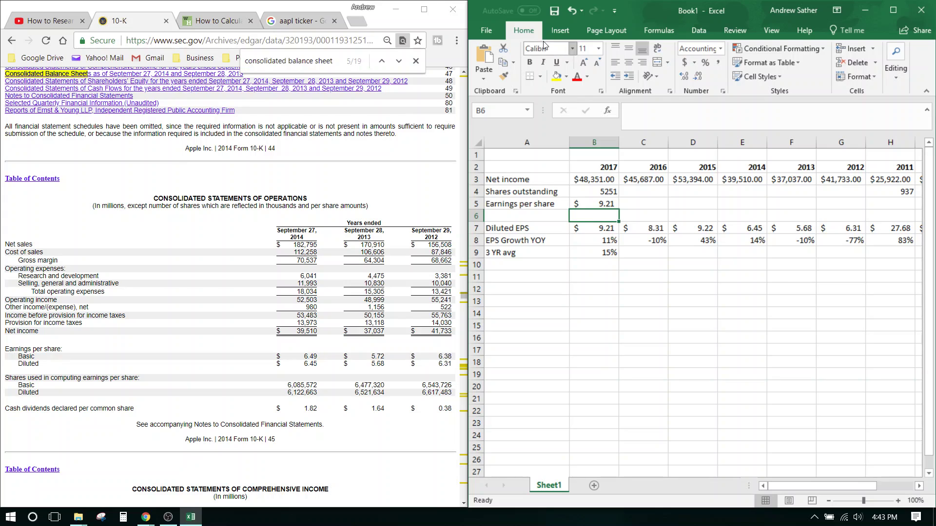
- Try inserting a blank cell in the 2017 column between Earnings per share and Diluted EPS, and undo the insertion
left_click(560, 31)
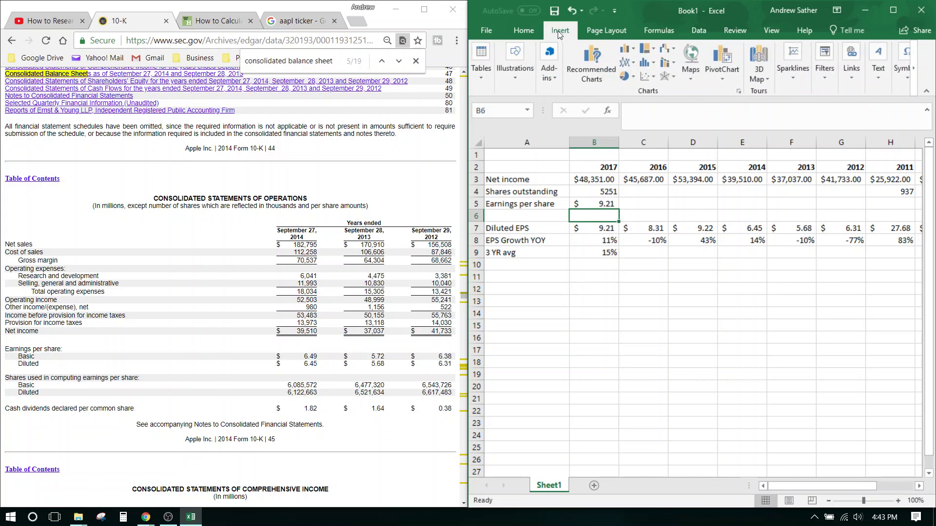
left_click(533, 32)
left_click(491, 32)
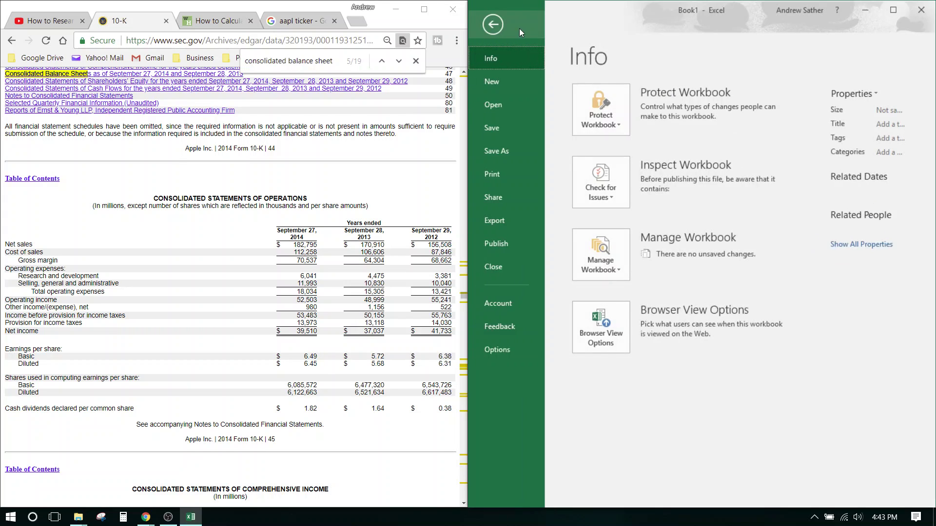
left_click(485, 23)
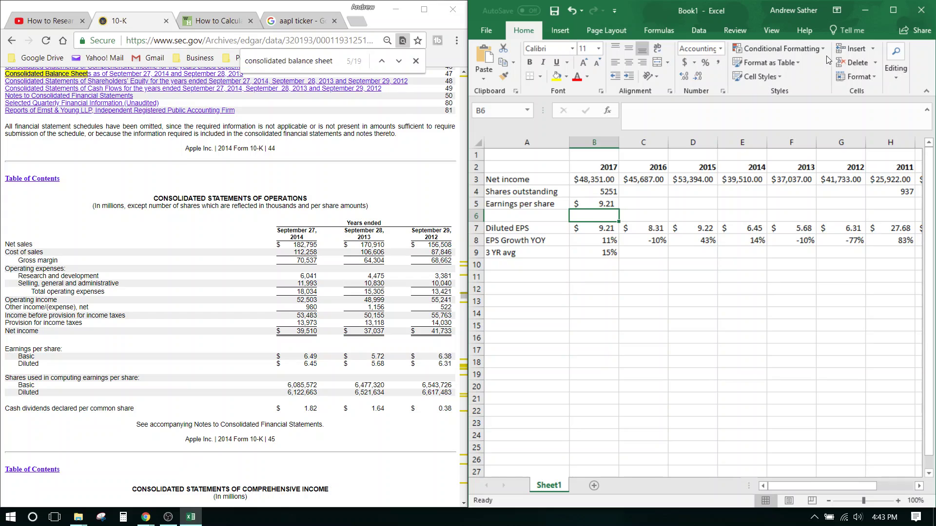
left_click(853, 48)
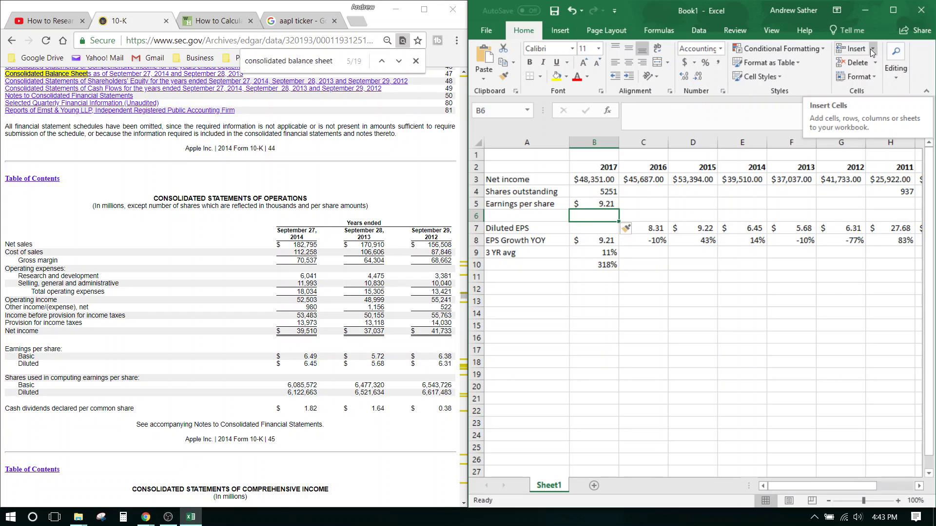
key("ctrl+z")
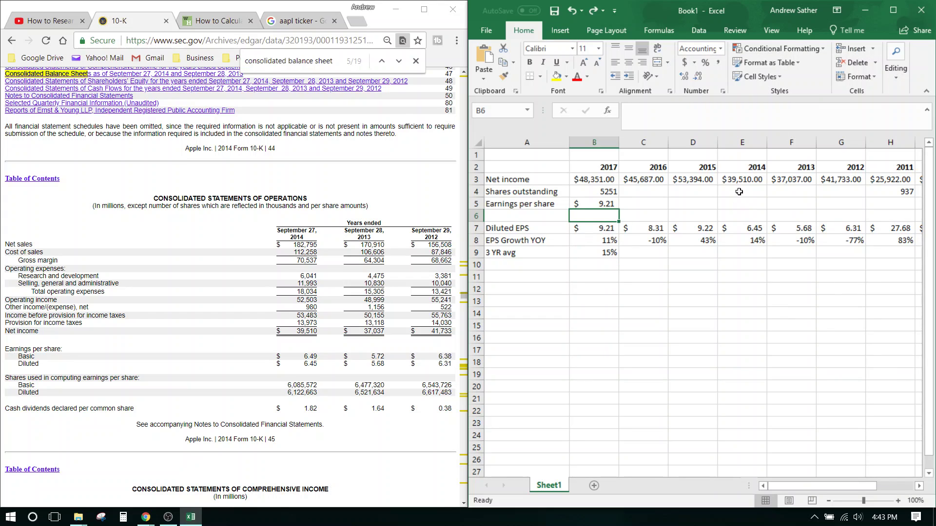
- Insert an extra blank sheet row between Earnings per share and Diluted EPS
left_click(872, 49)
left_click(871, 79)
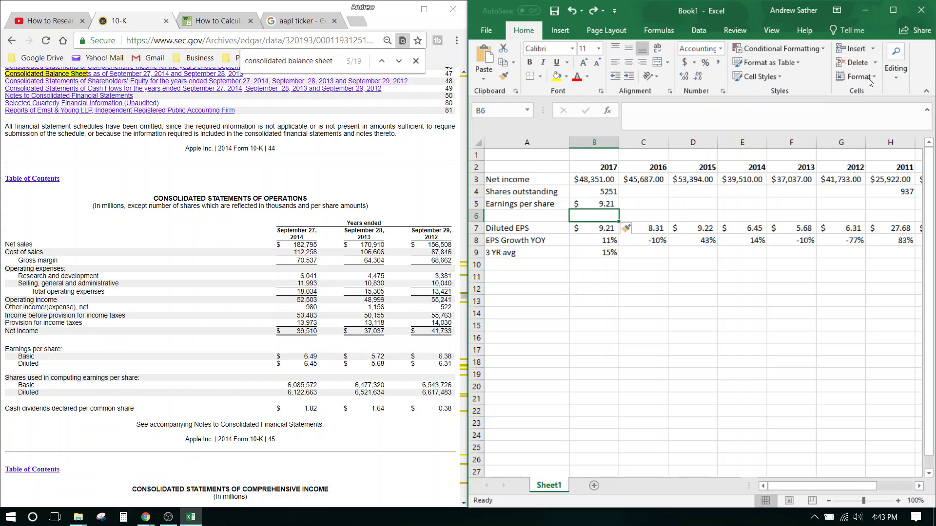
left_click(517, 217)
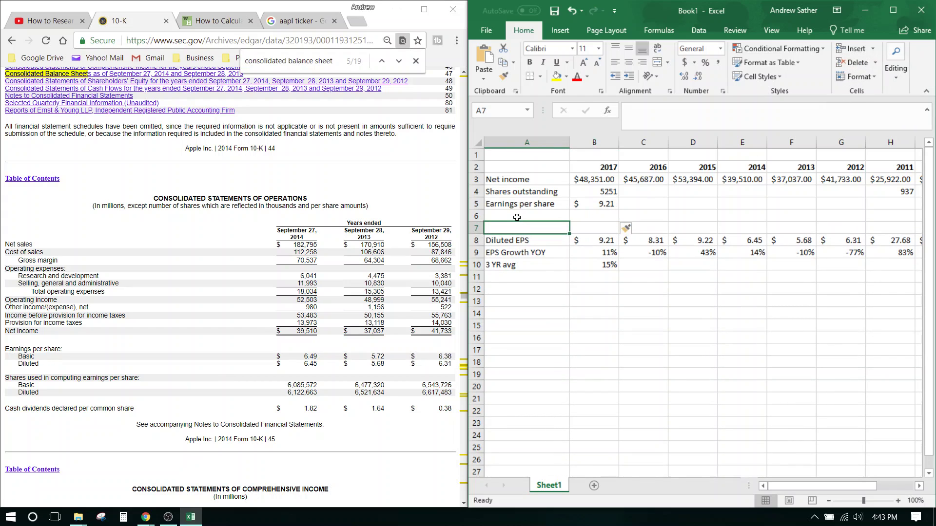
- Add an "Earnings growth" label in A6 and calculate 2017 net income growth in B6 with =(B3-C3)/C3
type("Earnings growth")
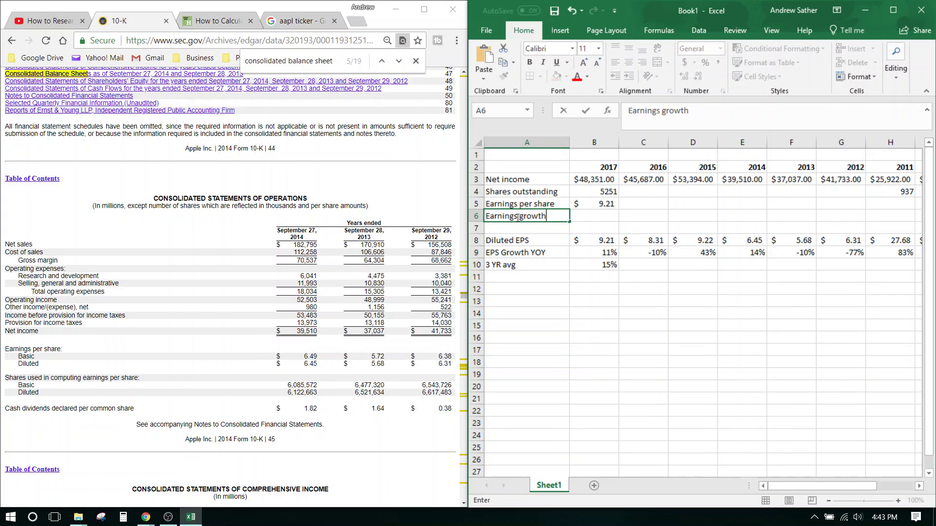
key("Tab")
type("=")
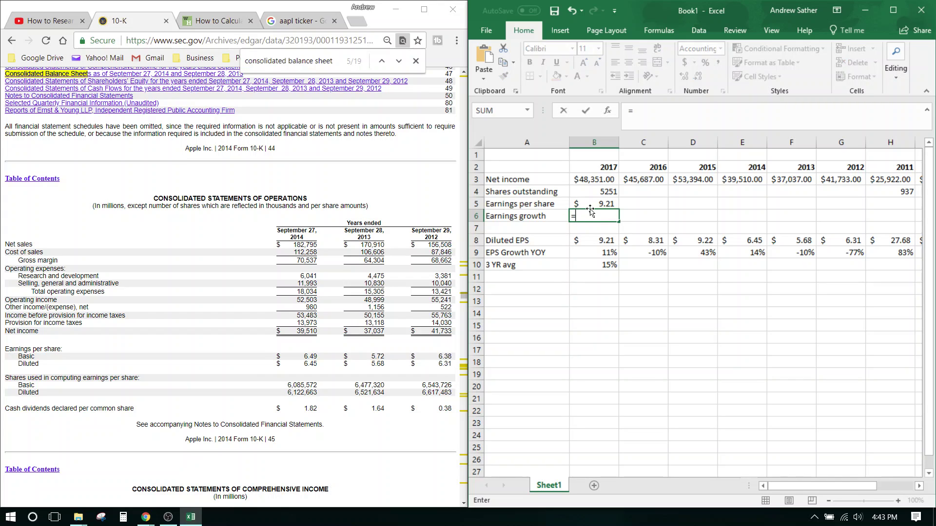
left_click(596, 179)
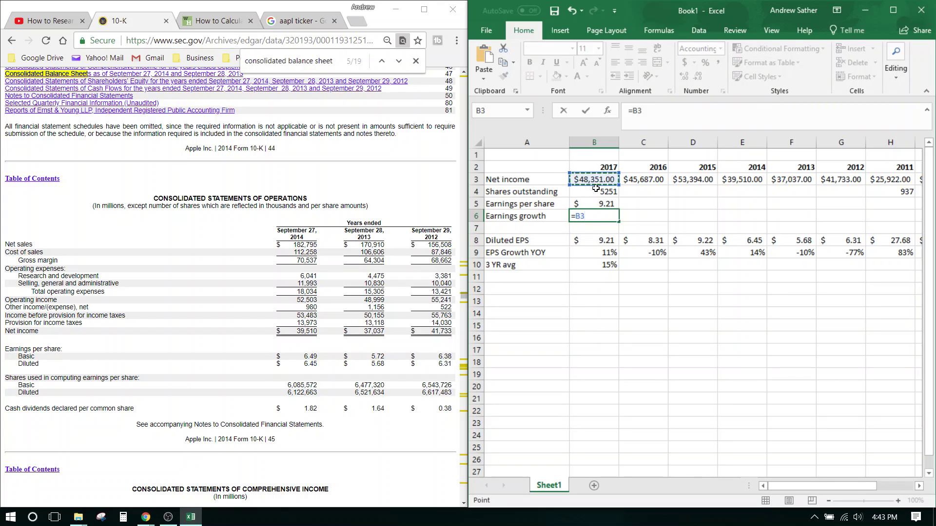
type("-")
left_click(650, 181)
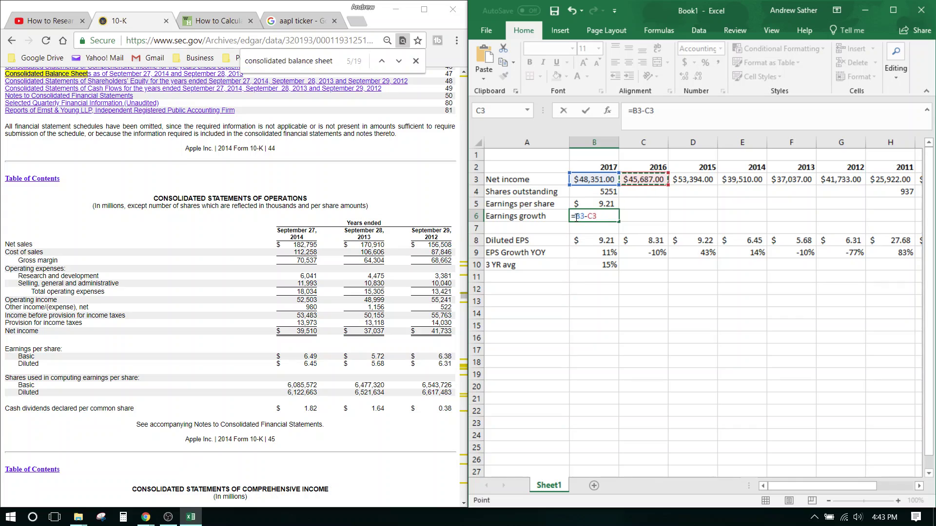
left_click(579, 216)
type("(")
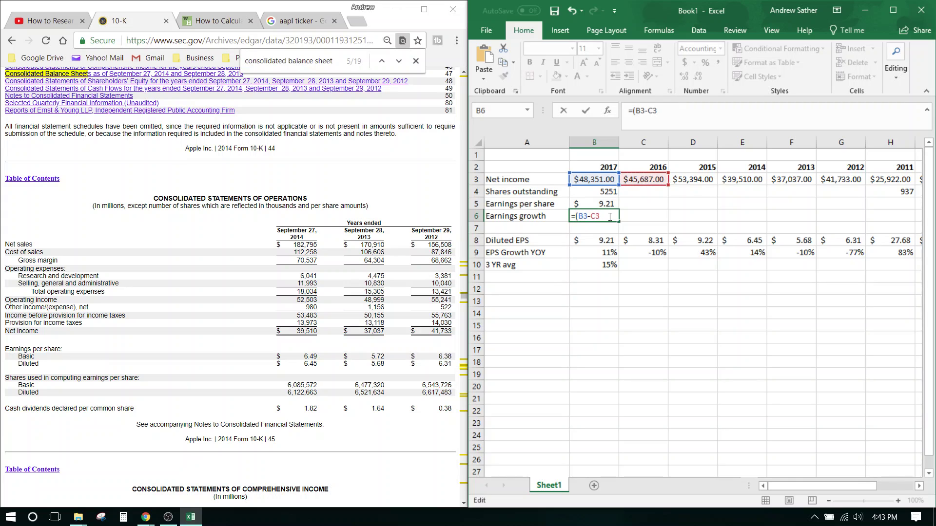
type(")/")
left_click(632, 185)
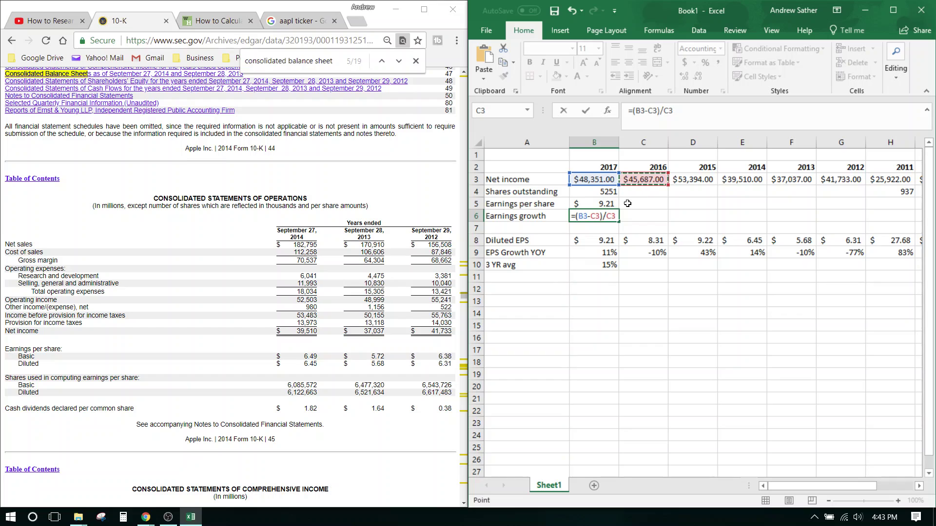
key("Return")
- Format the 2017 earnings growth value in B6 as a percentage with one decimal place
key("Up")
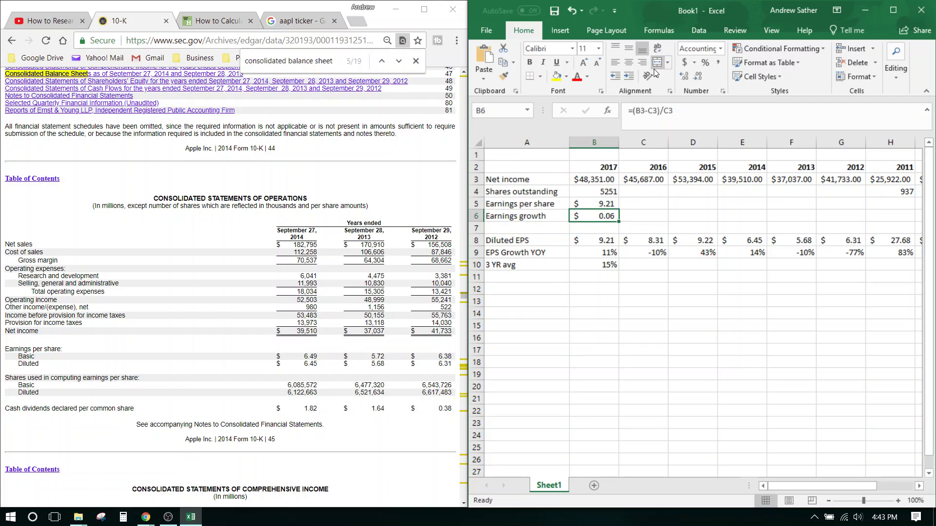
left_click(705, 63)
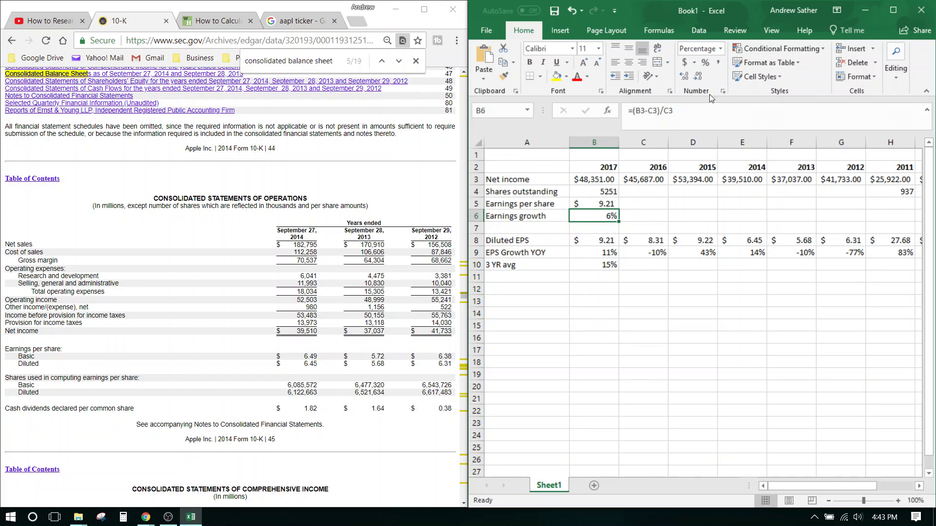
left_click(689, 77)
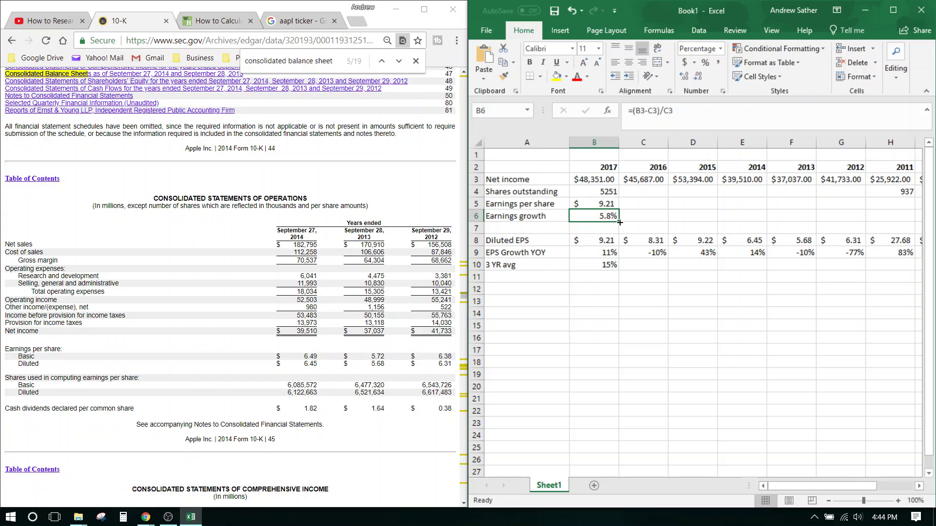
- Fill the earnings growth formula from B6 across the row through L6, the 2007 column
left_click_drag(619, 222, 761, 220)
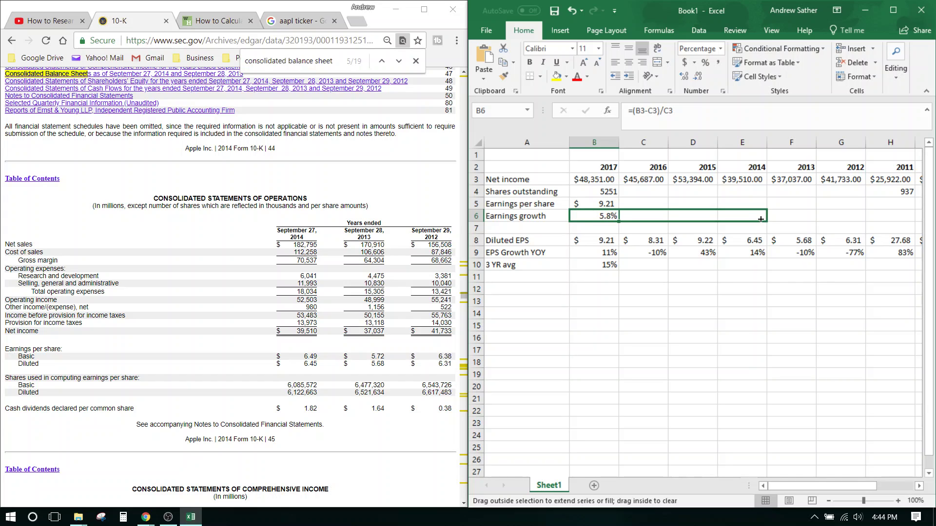
left_click_drag(762, 220, 901, 215)
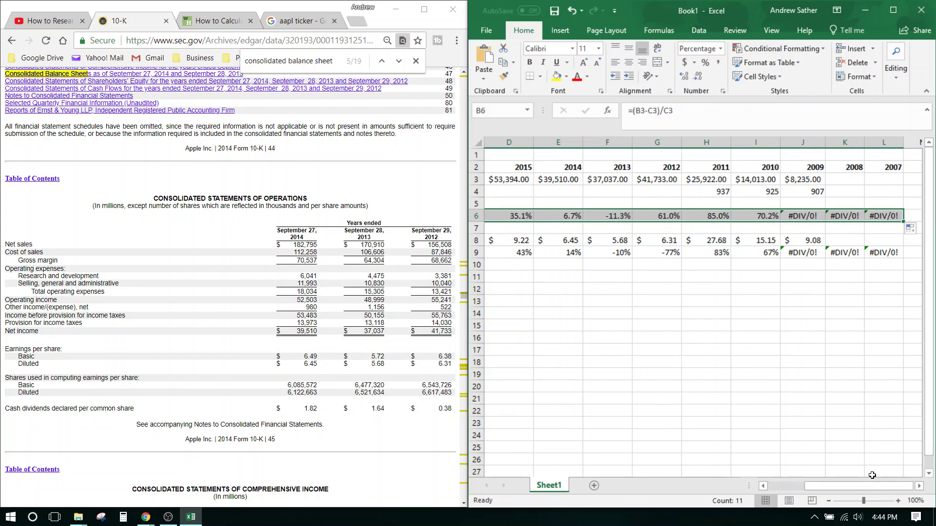
left_click_drag(836, 487, 799, 486)
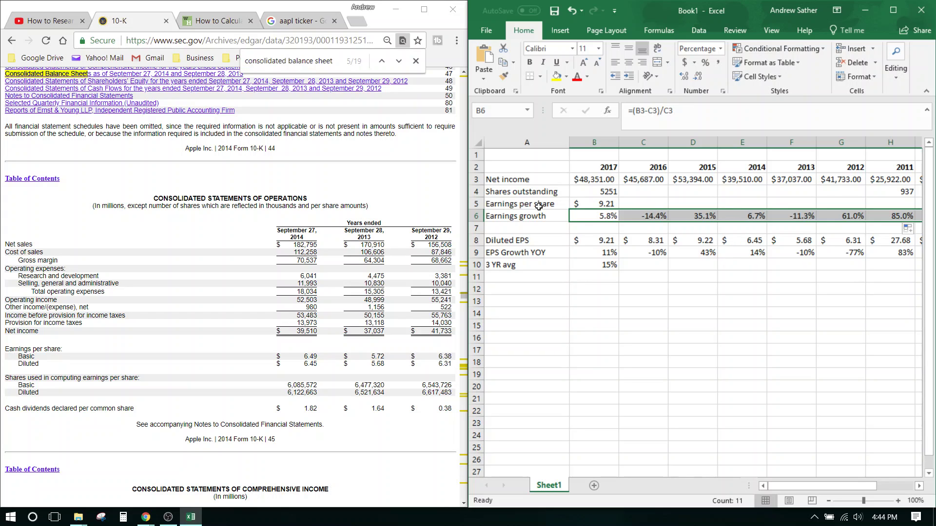
- Fill the earnings per share formula from B5 across the row through L5, the 2007 column
left_click_drag(539, 205, 538, 196)
left_click(642, 195)
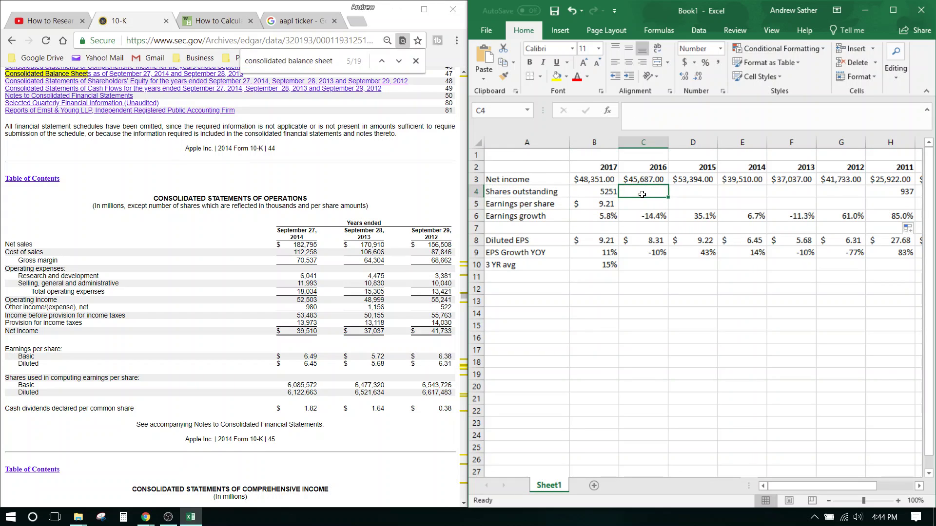
left_click(603, 204)
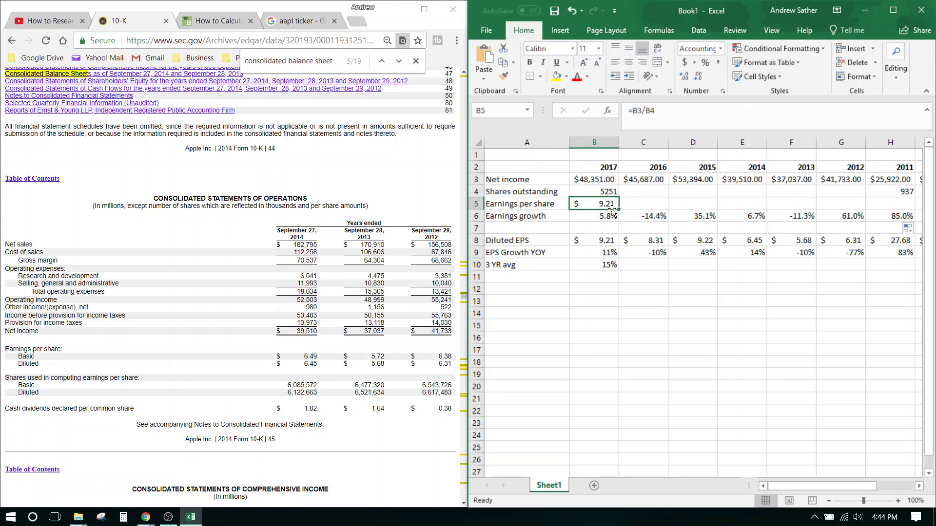
left_click_drag(618, 210, 888, 207)
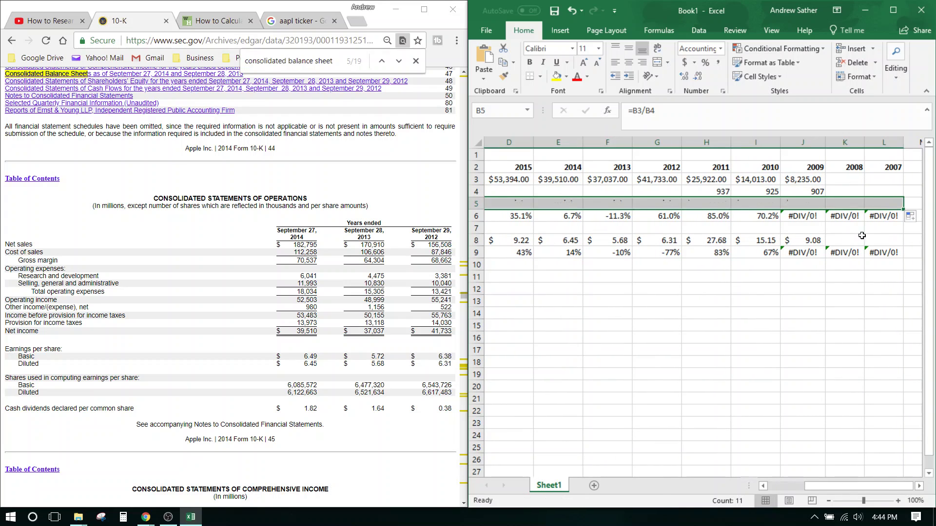
left_click_drag(838, 484, 801, 485)
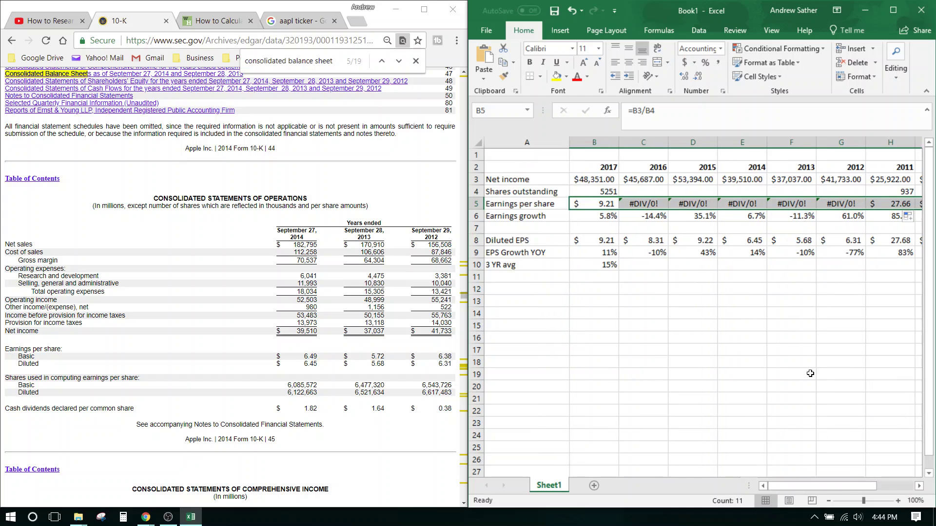
left_click(799, 191)
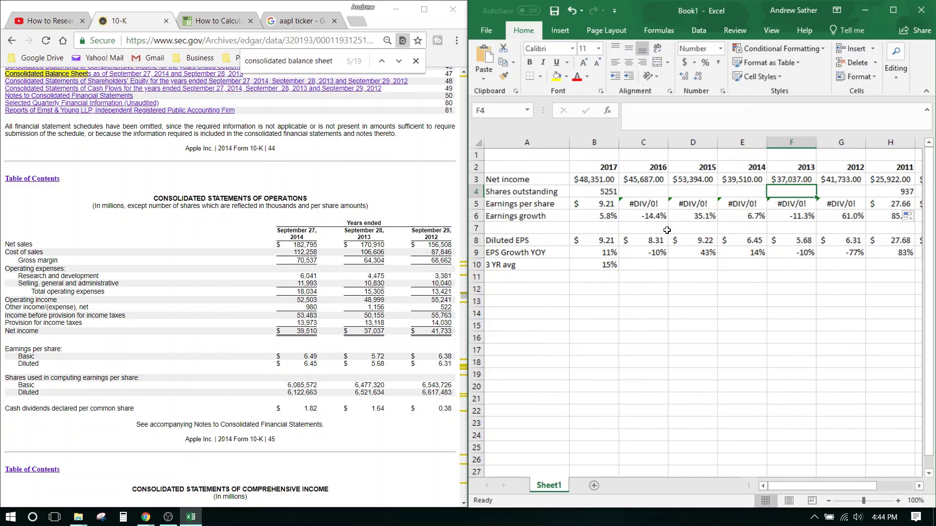
left_click(616, 218)
key("shift+Right")
key("shift+Right")
key("shift+Right")
key("shift+Right")
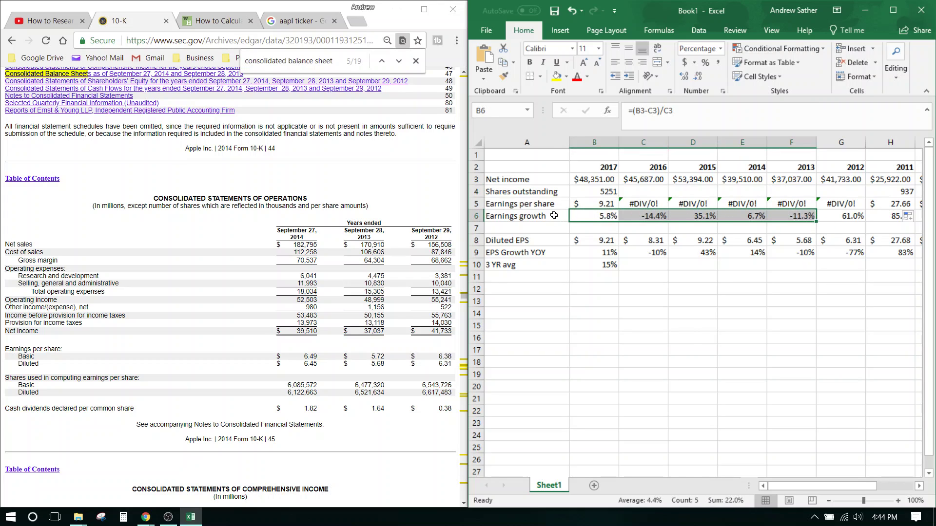
key("Left")
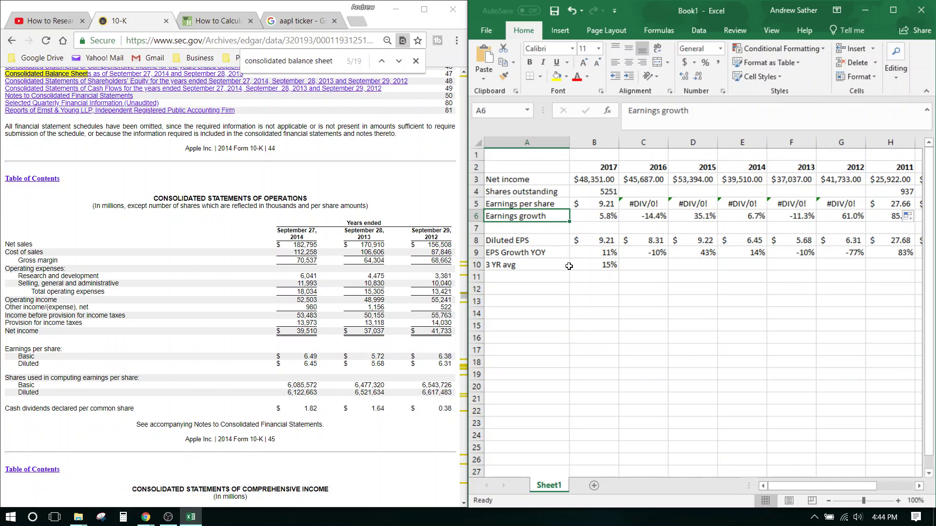
- Fill the Earnings growth and EPS Growth YOY rows with theme green, with the Earnings growth text in black
left_click(478, 219)
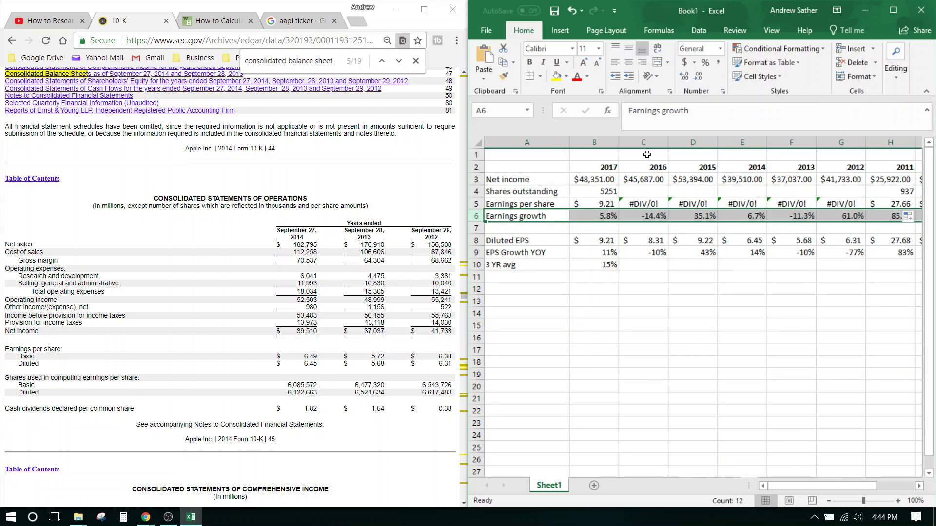
left_click(587, 77)
left_click(668, 121)
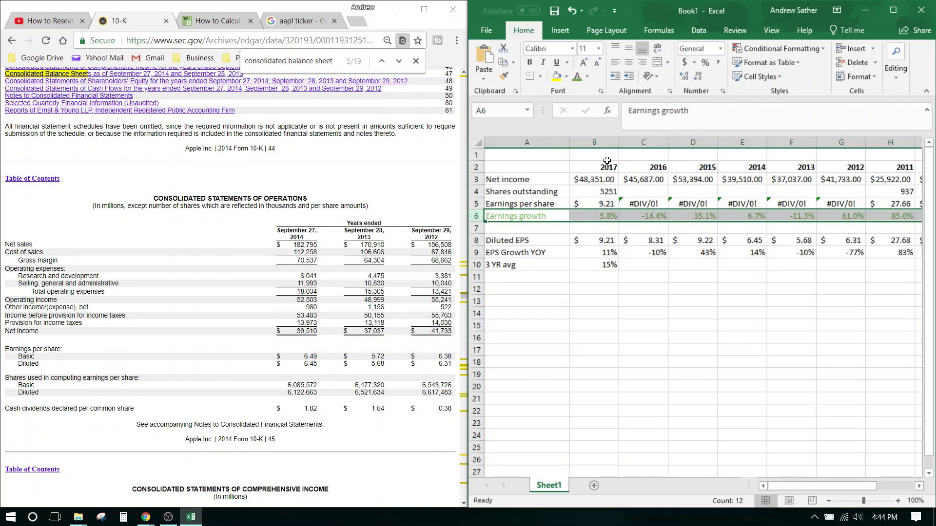
left_click(564, 78)
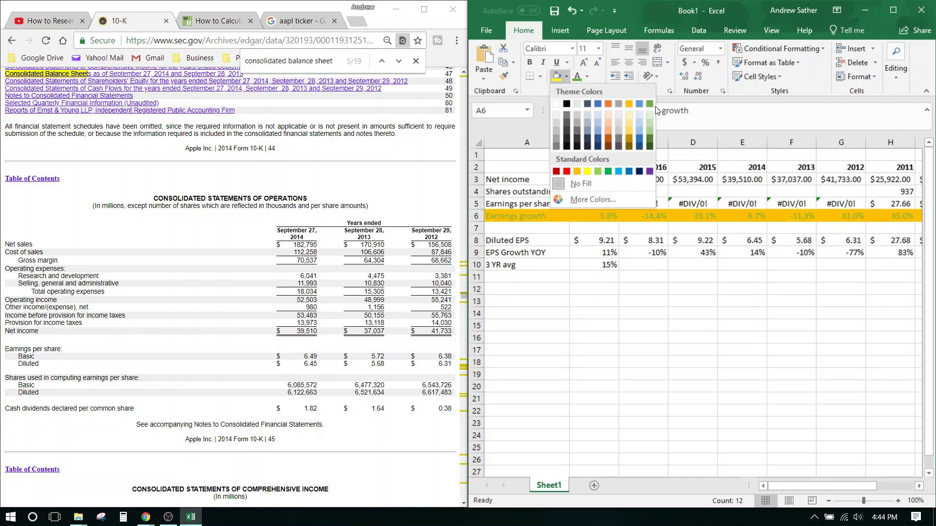
left_click(649, 104)
left_click(587, 76)
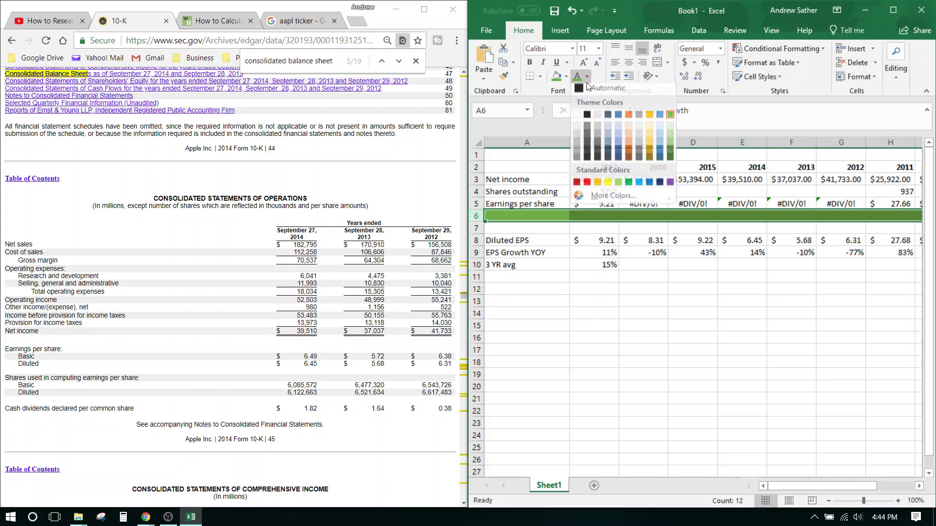
left_click(577, 109)
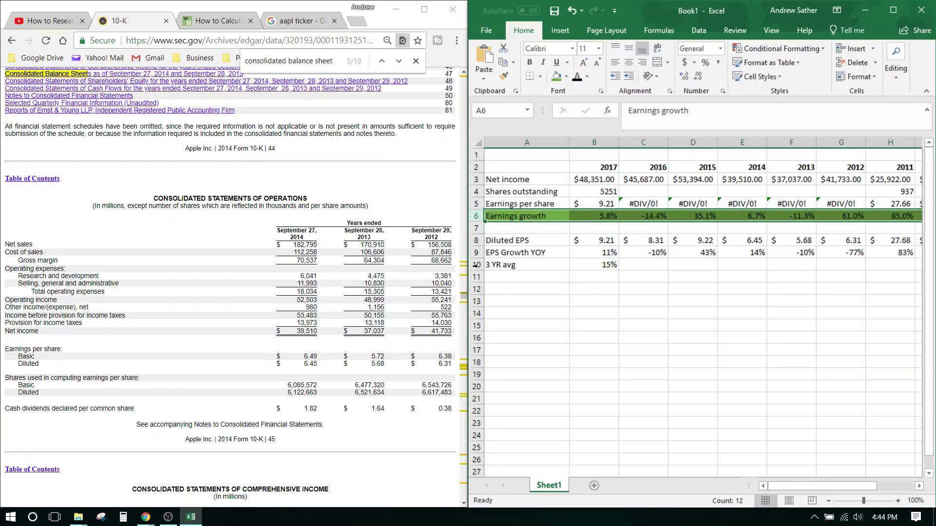
left_click(476, 252)
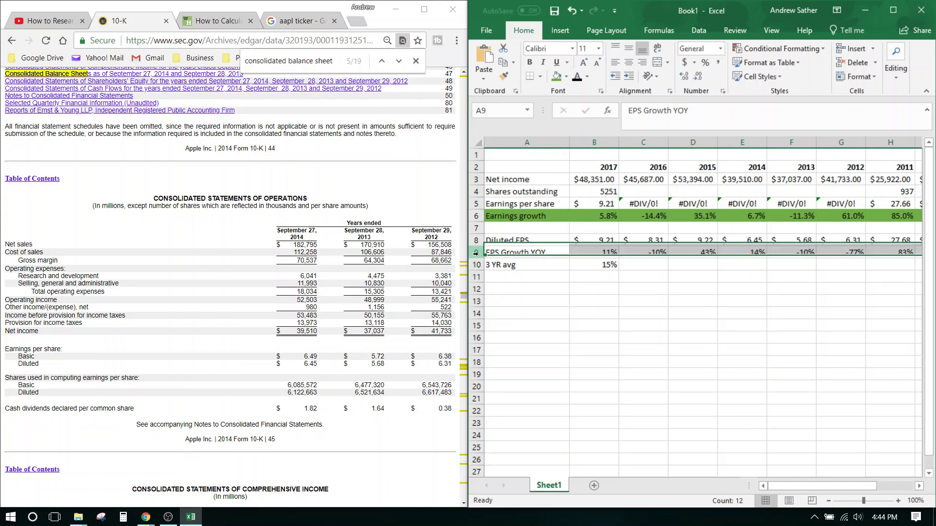
left_click(557, 77)
- Fill the 3 YR avg row with yellow and rename its label to "3 YR avg EPS"
left_click(476, 264)
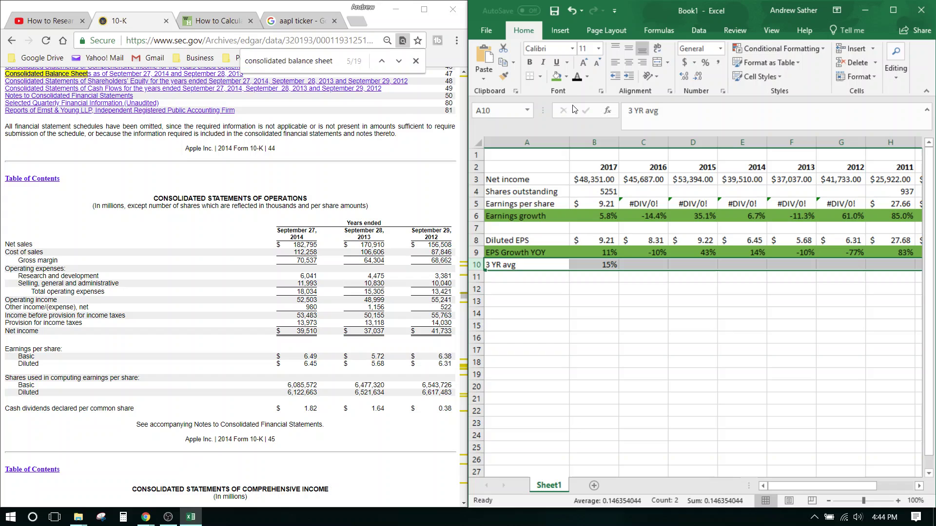
left_click(565, 77)
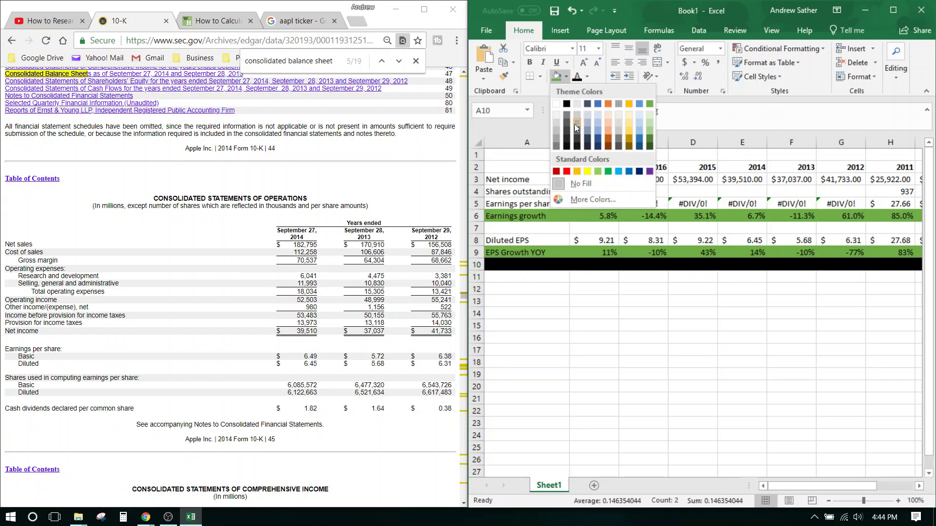
left_click(589, 171)
double_click(541, 263)
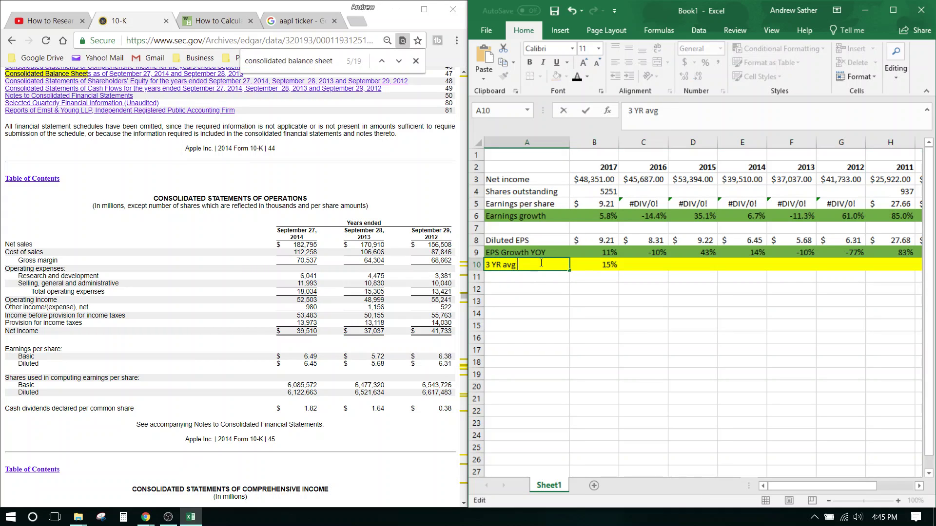
type("EPS")
key("Return")
- Insert a new sheet row below Earnings growth and label it "3 YR avg earnings" in A7
left_click(535, 229)
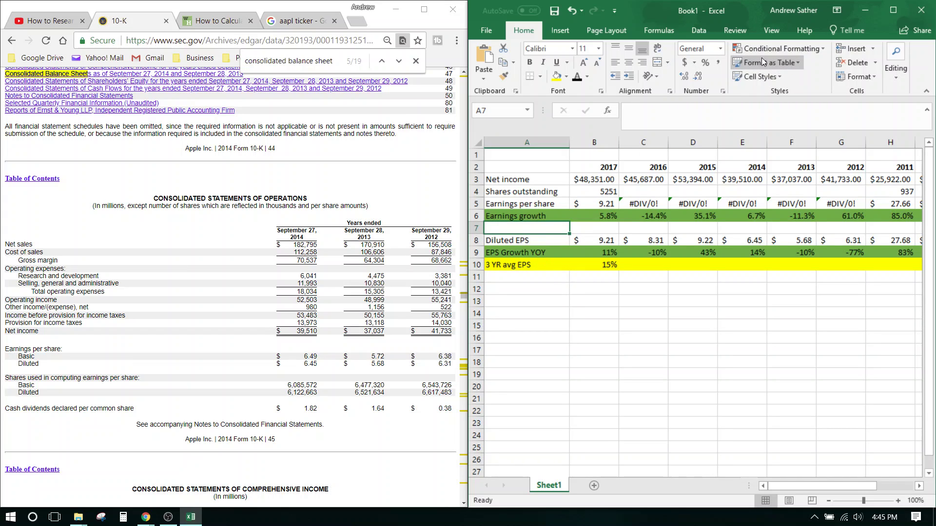
left_click(874, 46)
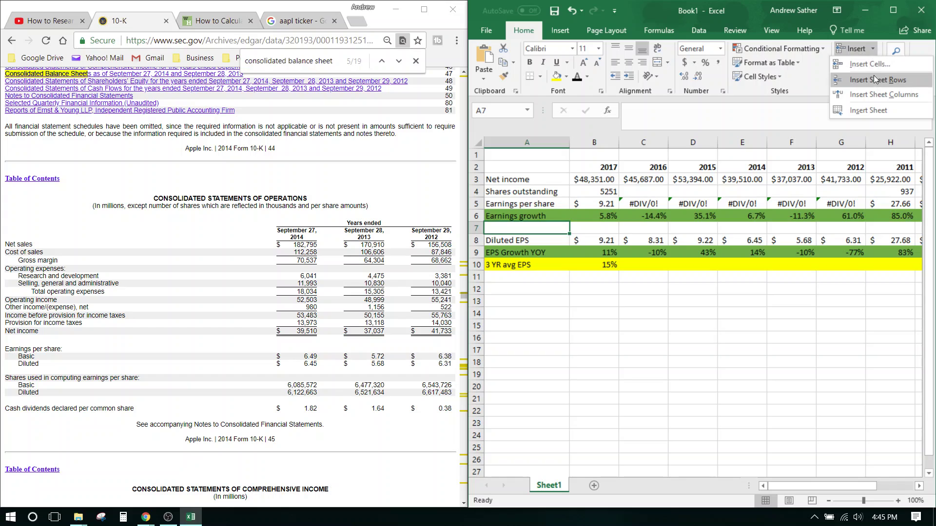
left_click(873, 80)
type("3")
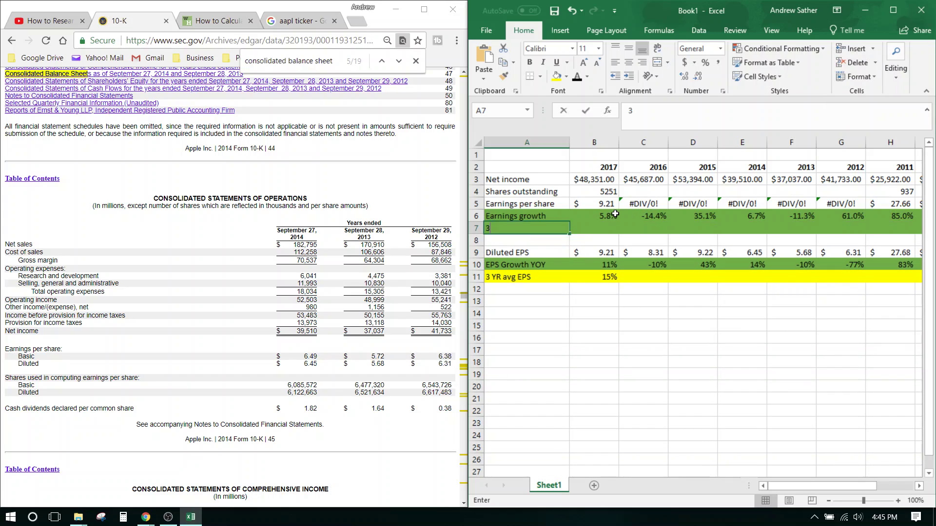
type(" YR")
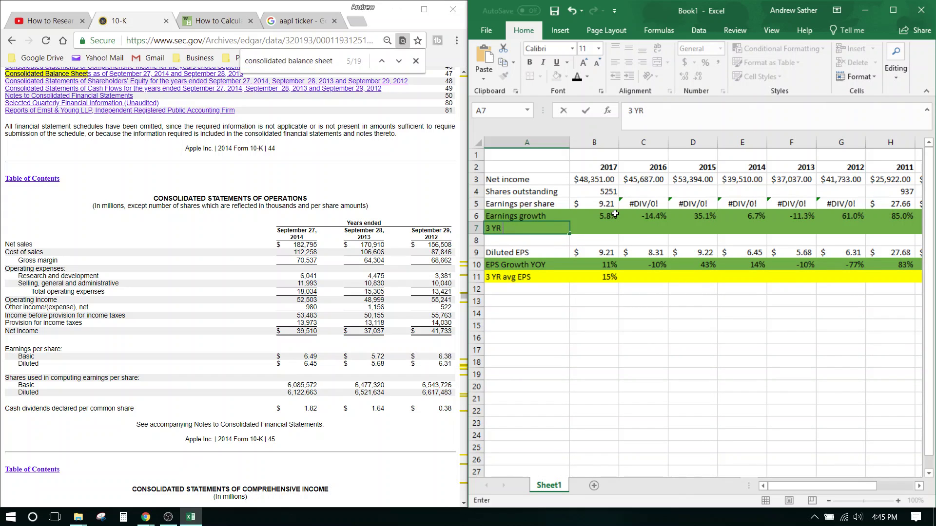
type(" avg earnings")
key("Return")
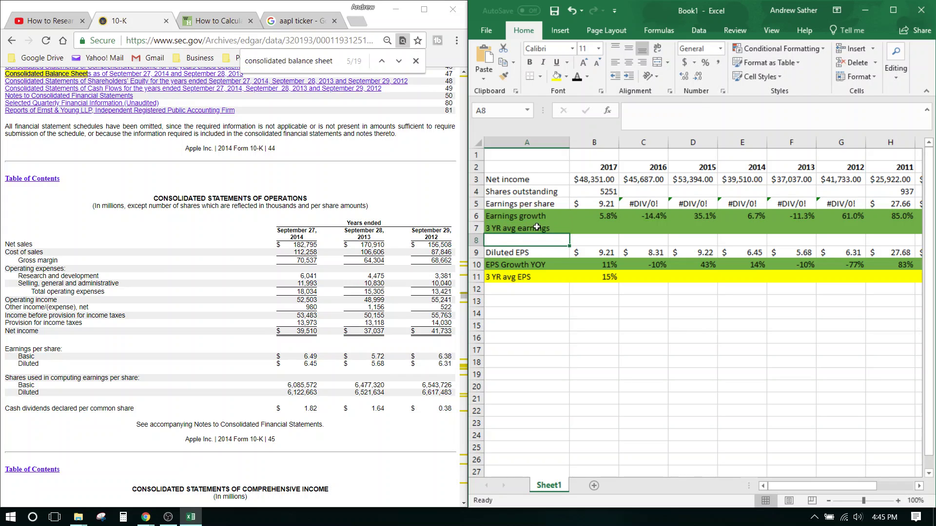
- Fill the 3 YR avg earnings row with yellow
left_click(476, 228)
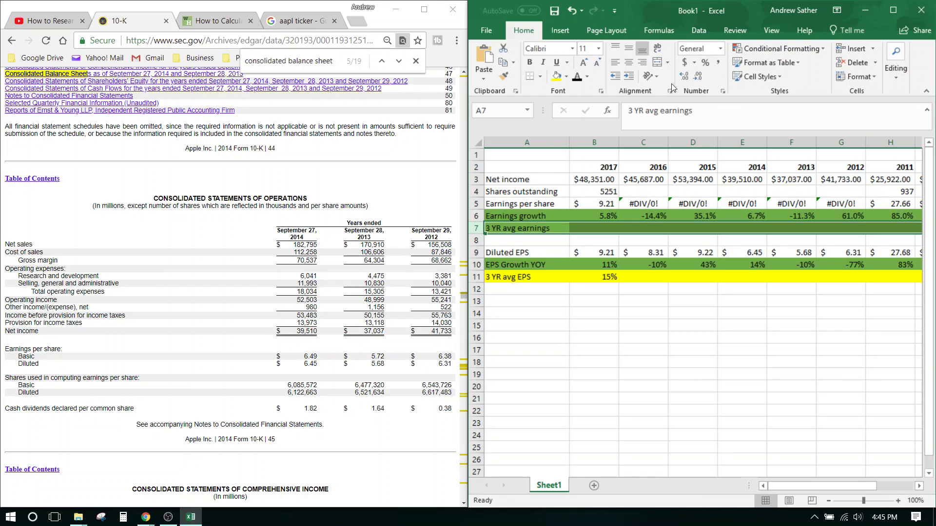
left_click(556, 75)
key("Down")
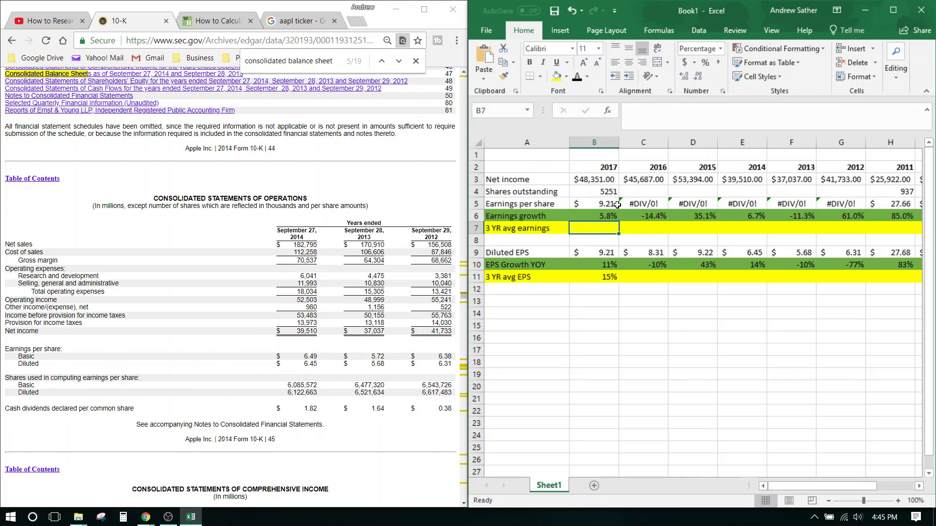
- Enter a formula in B7 that averages the 2017 to 2015 earnings growth values in B6:D6
type("=")
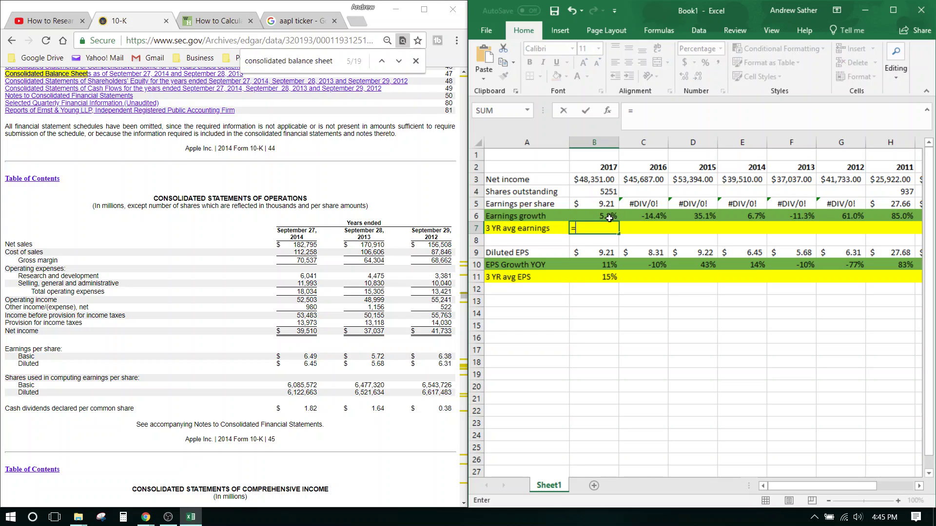
type("AVERAGE(")
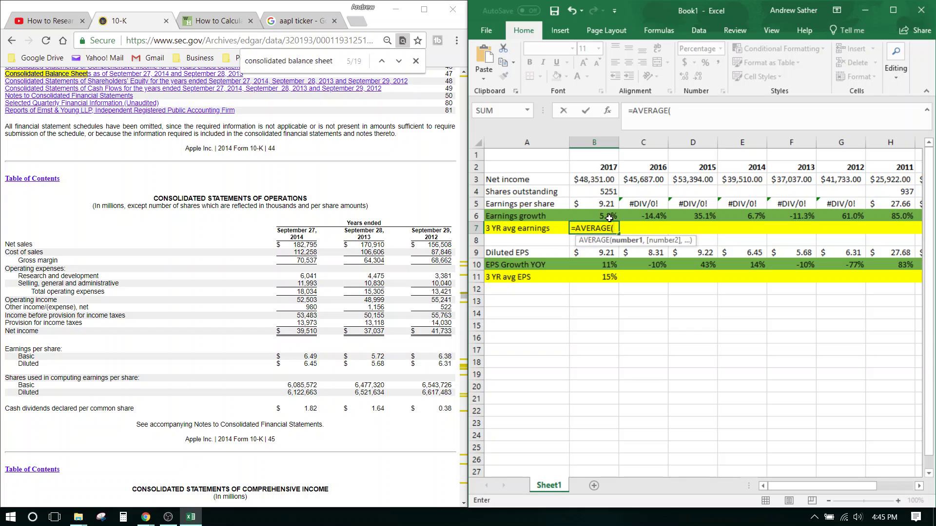
left_click(610, 206)
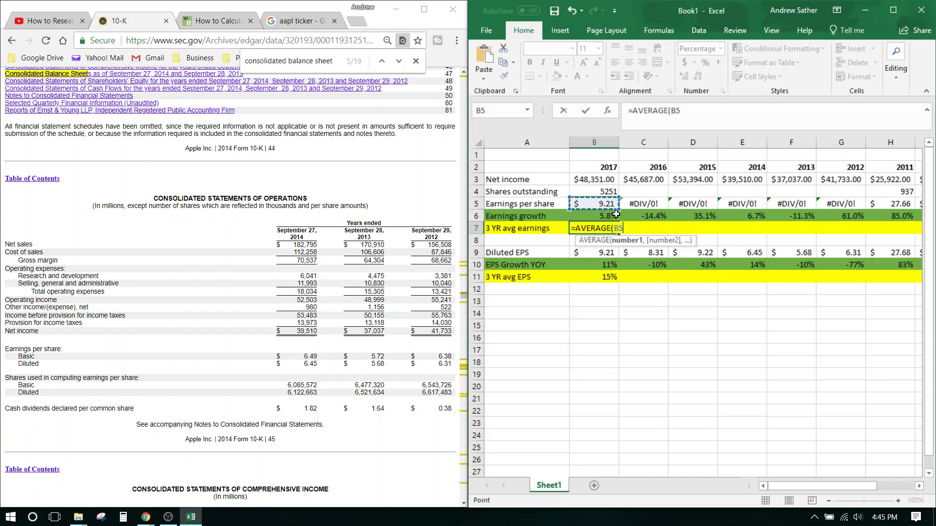
key("BackSpace")
key("BackSpace")
left_click_drag(607, 218, 692, 219)
key("Return")
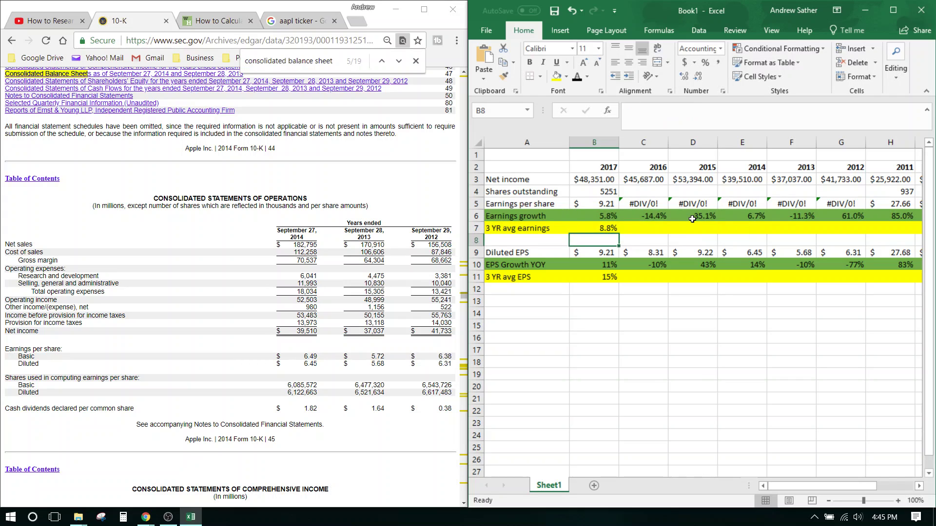
- Copy the three-year average earnings formula from B7 across the row through 2010 in I7
left_click(602, 229)
left_click_drag(619, 234, 829, 230)
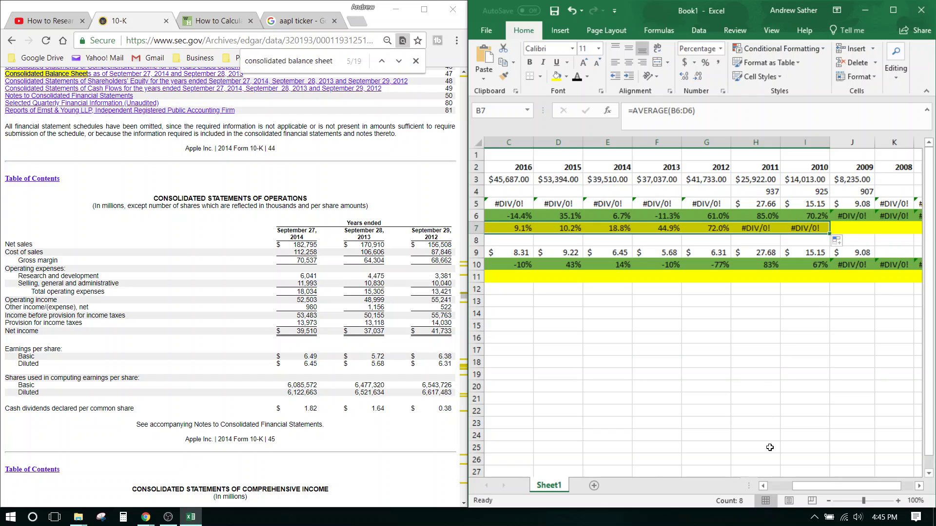
left_click_drag(839, 483, 778, 483)
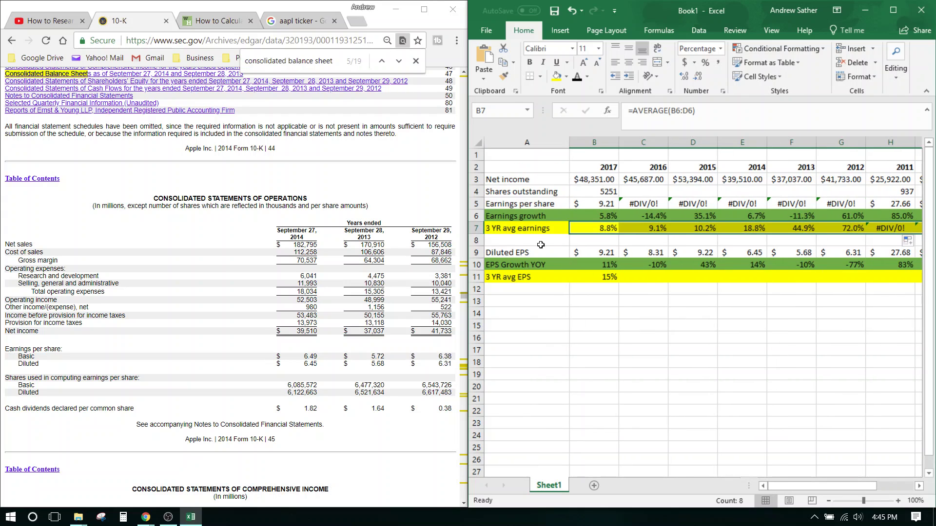
left_click(536, 239)
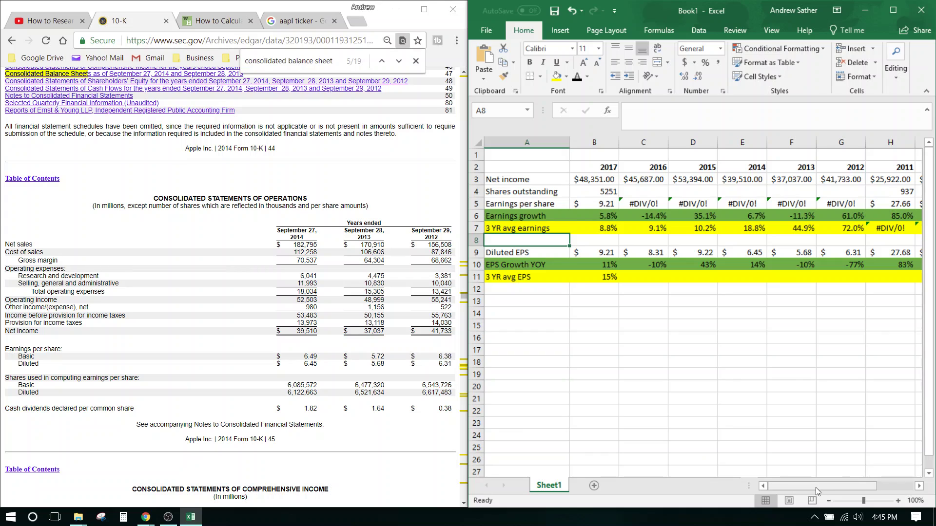
mouse_move(815, 487)
left_mouse_down()
mouse_move(829, 487)
mouse_move(812, 484)
left_mouse_up()
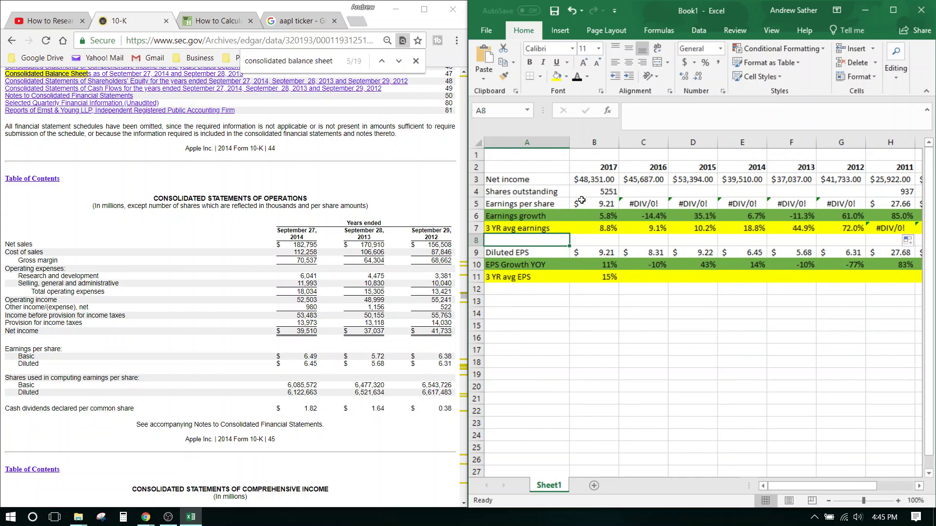
- Review the 2017 three-year average formula and the yearly Earnings growth values from 2017 back to 2011
left_click(587, 229)
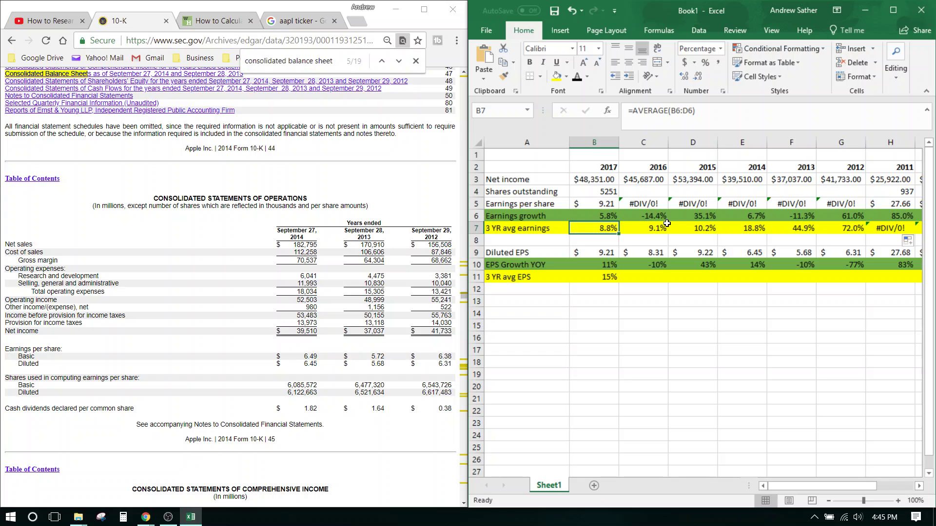
left_click(615, 218)
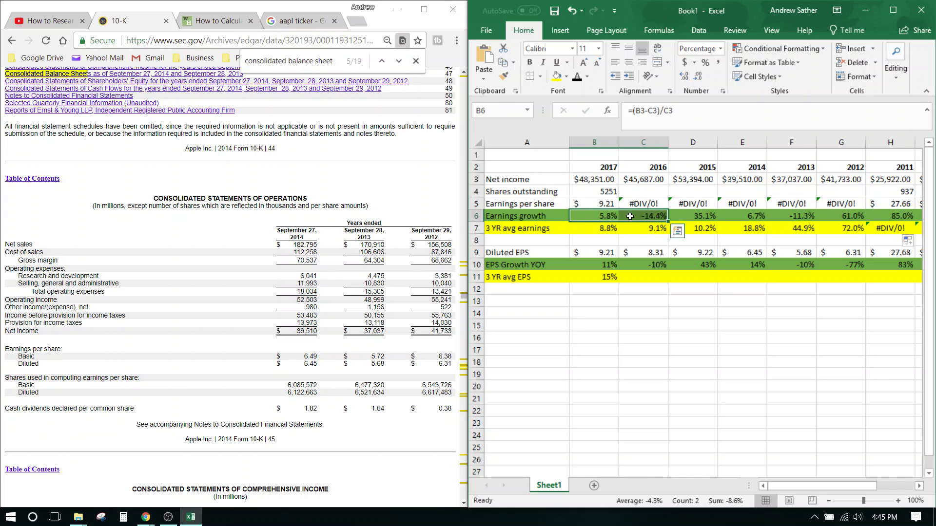
left_click(636, 217)
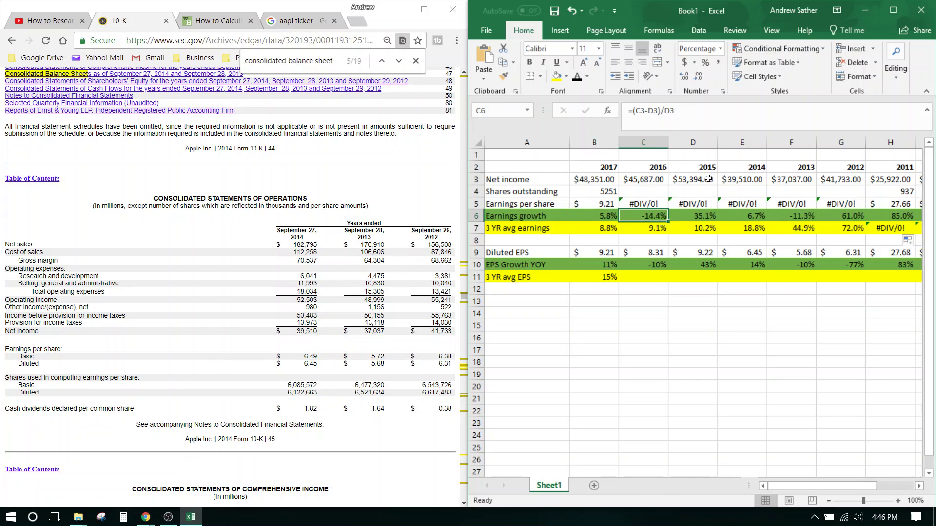
left_click(613, 216)
left_click(658, 216)
left_click(709, 216)
left_click(756, 216)
left_click(794, 216)
left_click(859, 212)
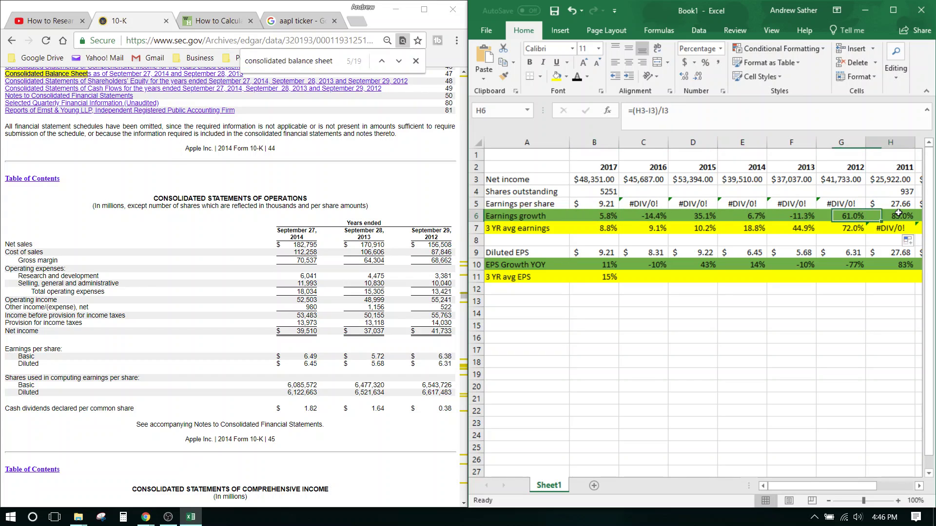
key("Right")
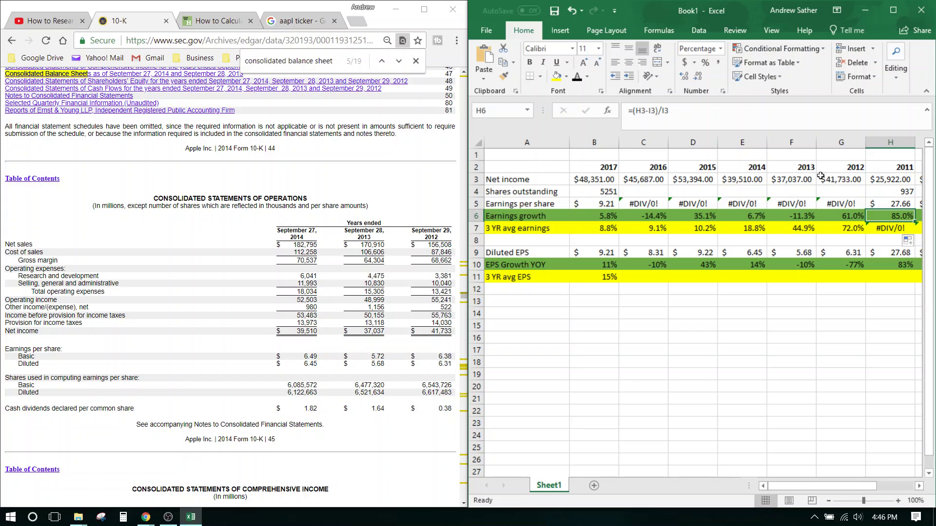
- Examine the 3 YR avg earnings row, focusing on the averages for 2017, 2016 and 2015
left_click_drag(539, 229, 848, 228)
left_click(604, 229)
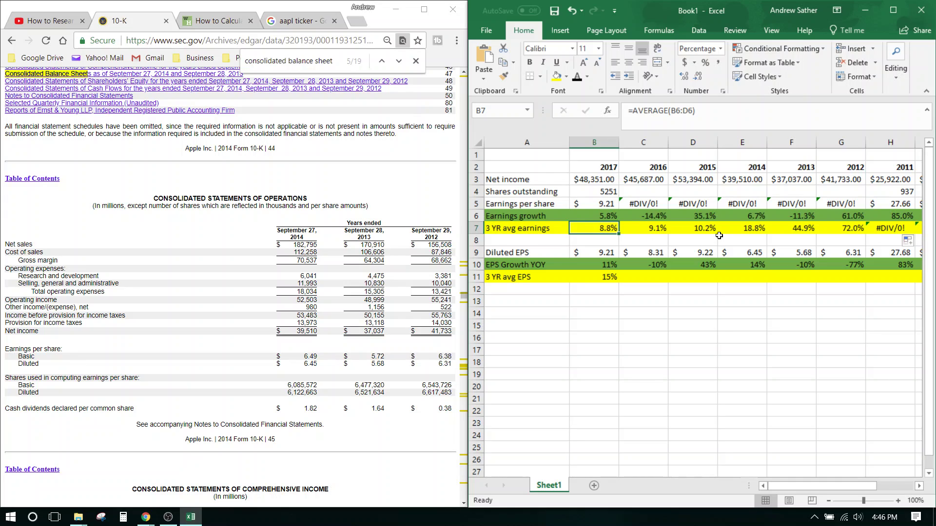
left_click(638, 229)
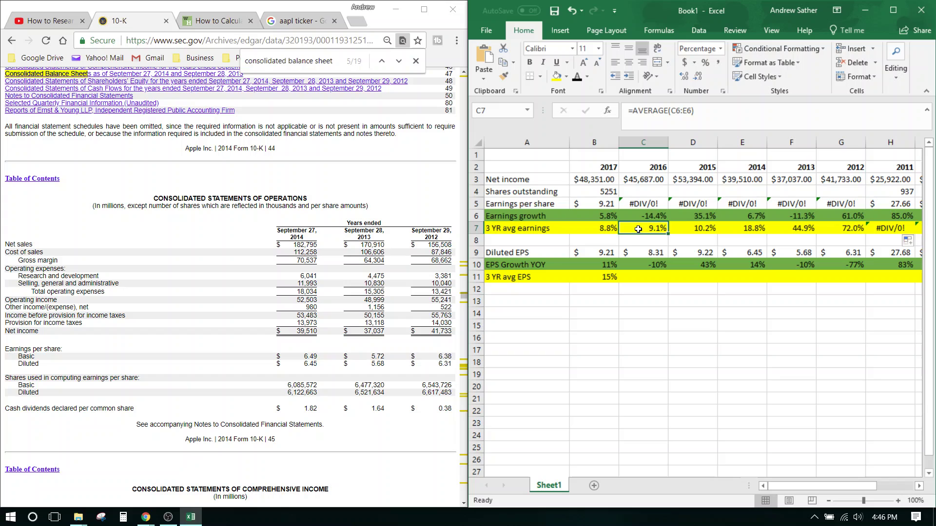
left_click(686, 227)
mouse_move(713, 229)
left_mouse_down()
mouse_move(599, 231)
mouse_move(702, 229)
left_mouse_up()
- Switch to the Google results for Apple's ticker in Chrome and compare the stock chart over 1 year and its maximum range
left_click(300, 23)
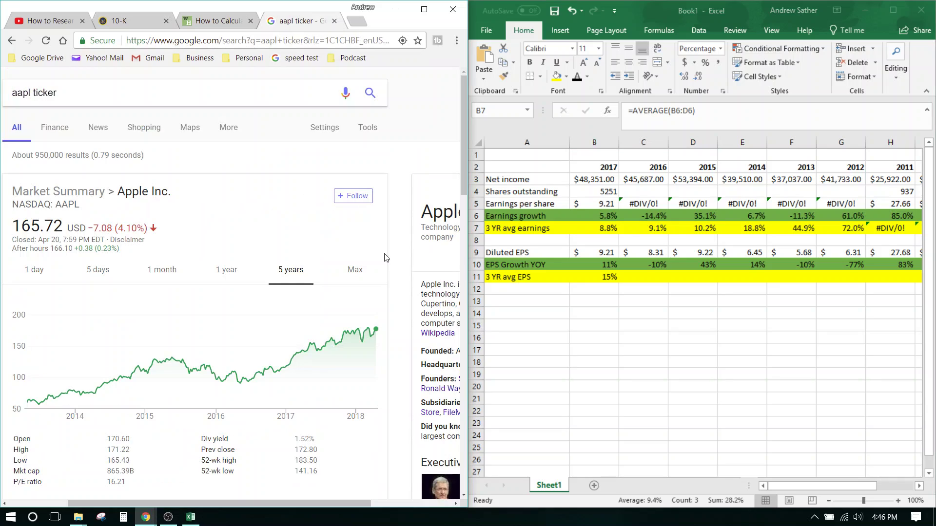
left_click(355, 269)
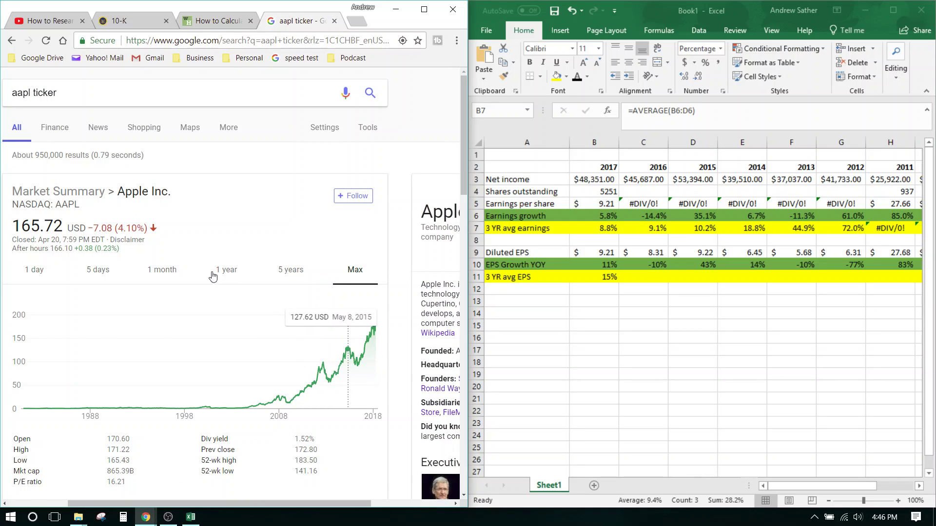
left_click(235, 272)
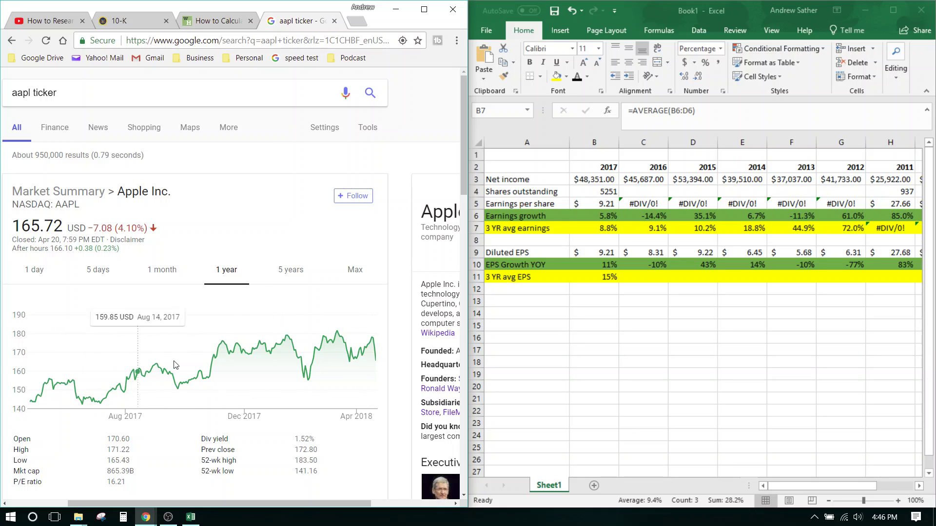
left_click(355, 271)
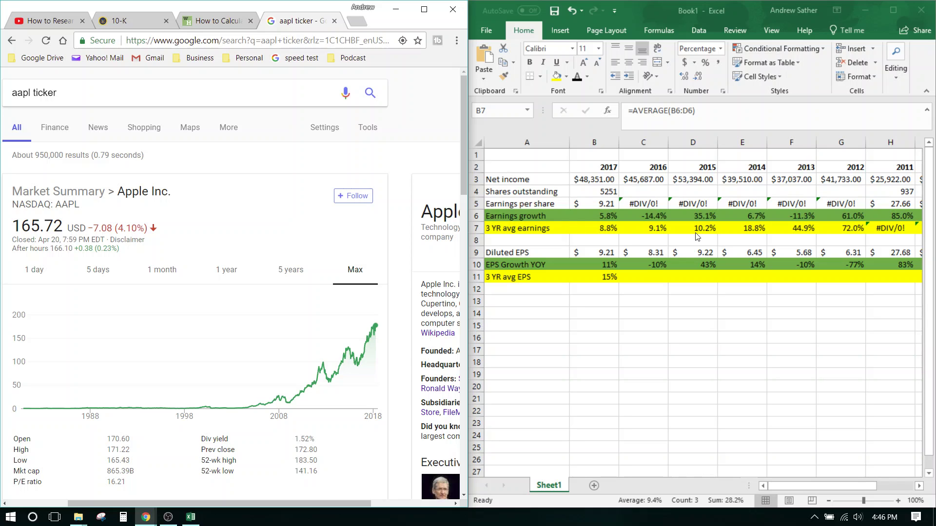
- Switch to Excel and compare the 2014 to 2012 three-year average earnings and the 2009 and 2010 net income with the stock chart
left_click(739, 239)
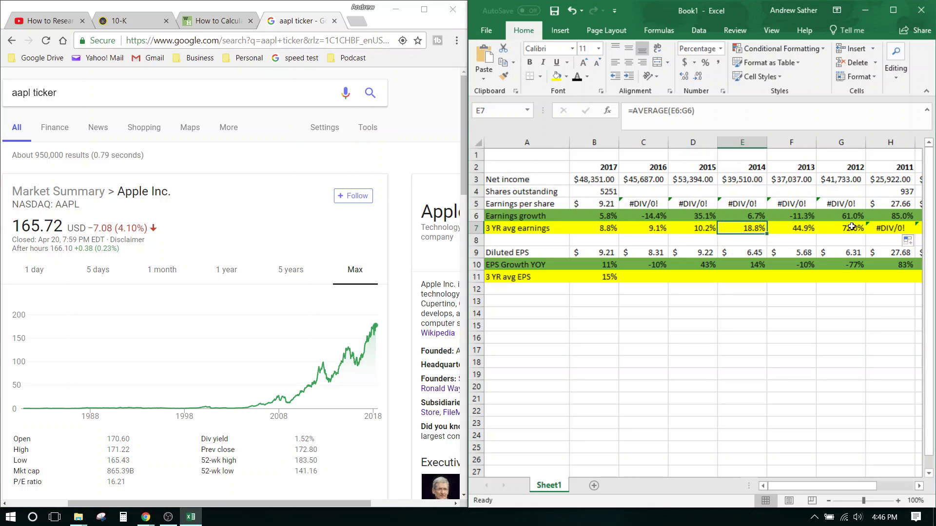
left_click_drag(852, 227, 760, 230)
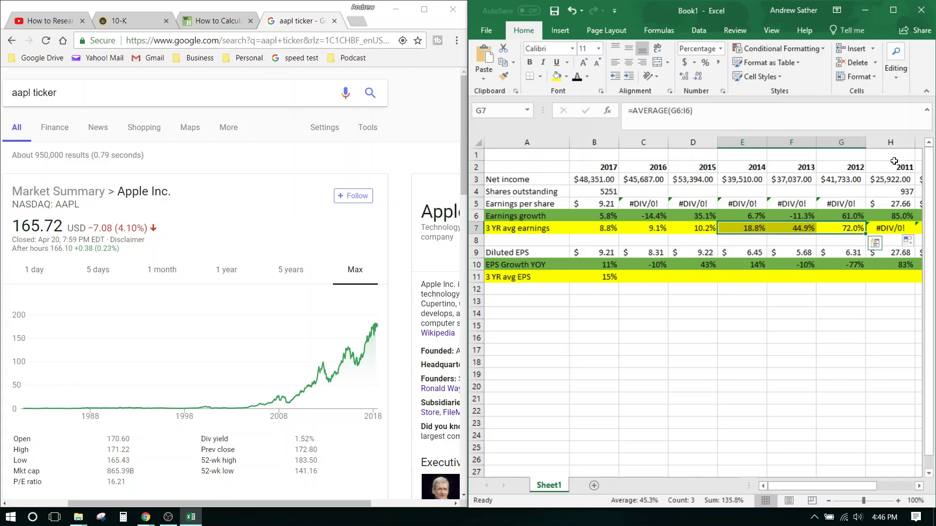
mouse_move(336, 404)
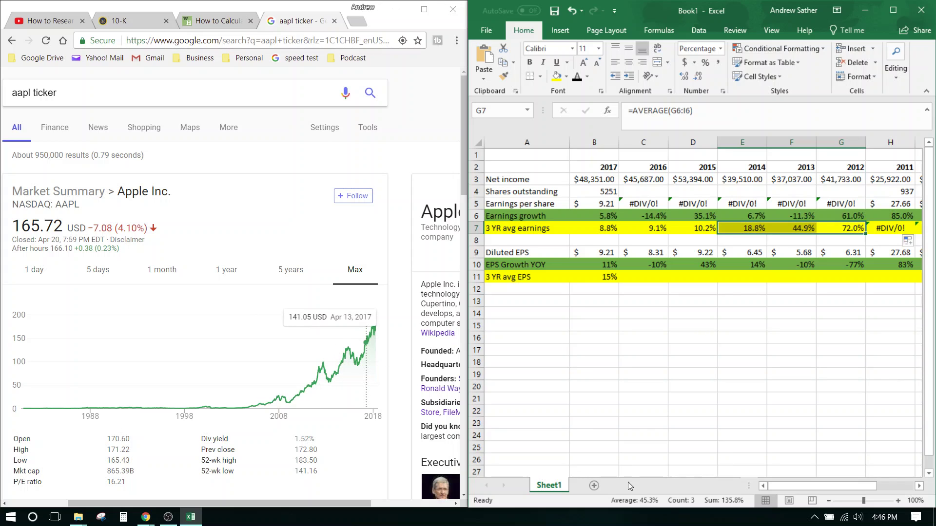
left_click_drag(800, 485, 851, 471)
left_click(794, 179)
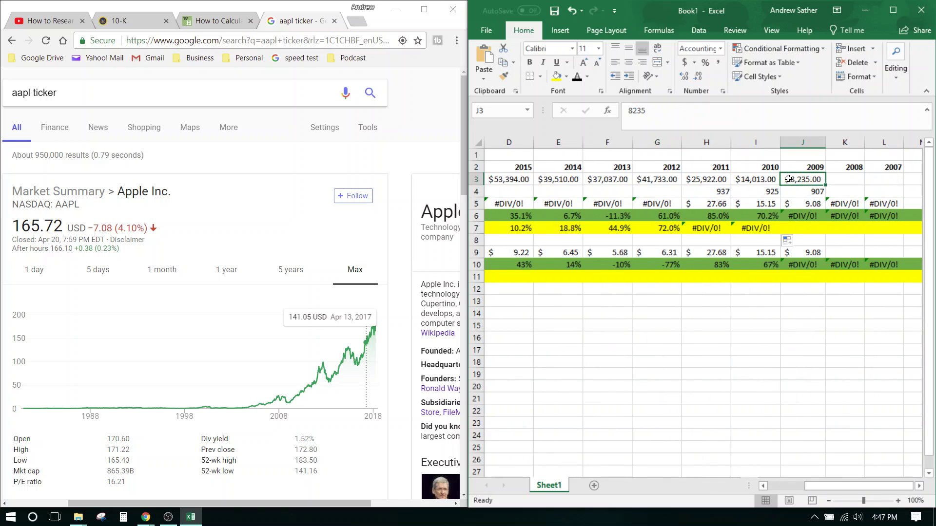
left_click(765, 181)
left_click_drag(841, 484, 805, 485)
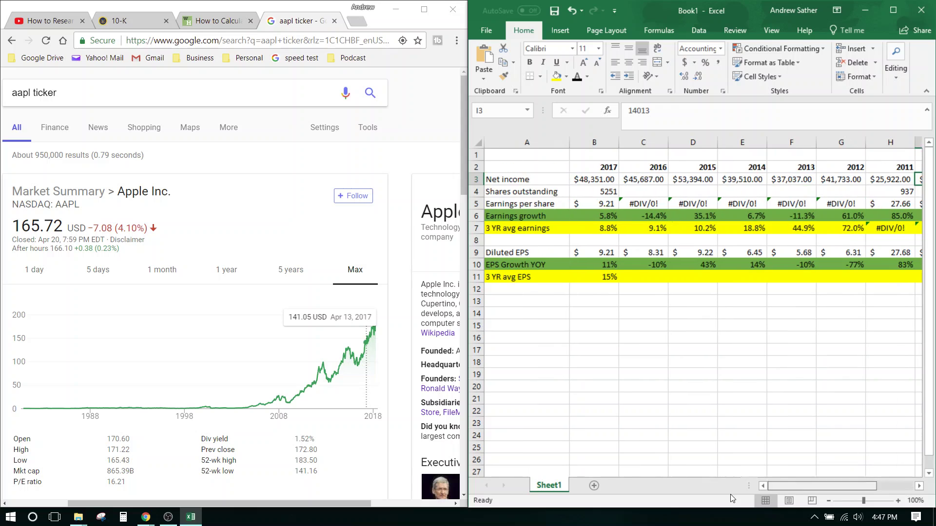
- Enter the diluted share counts from Apple's 2014 10-K as Shares outstanding: 6122 for 2014, 6521 for 2013 and 6617 for 2012
left_click(158, 22)
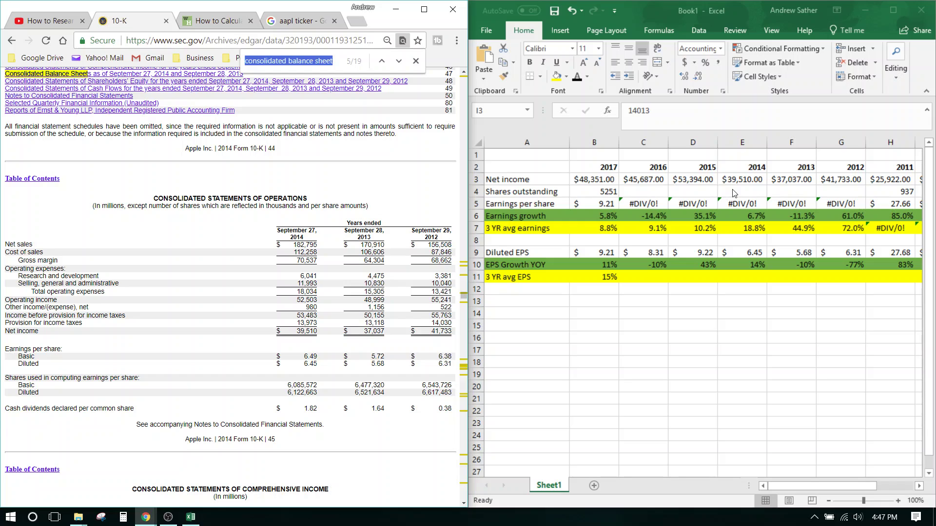
key("alt+Tab")
left_click(756, 190)
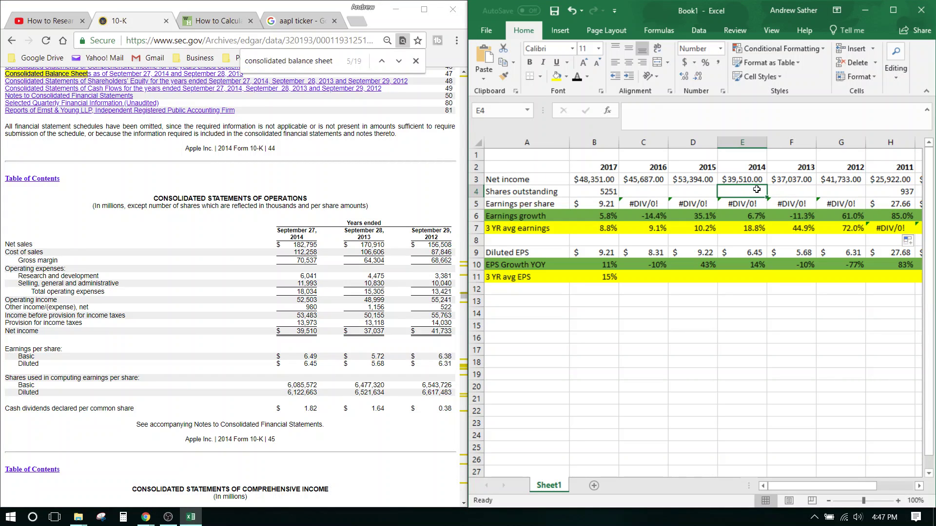
type("61")
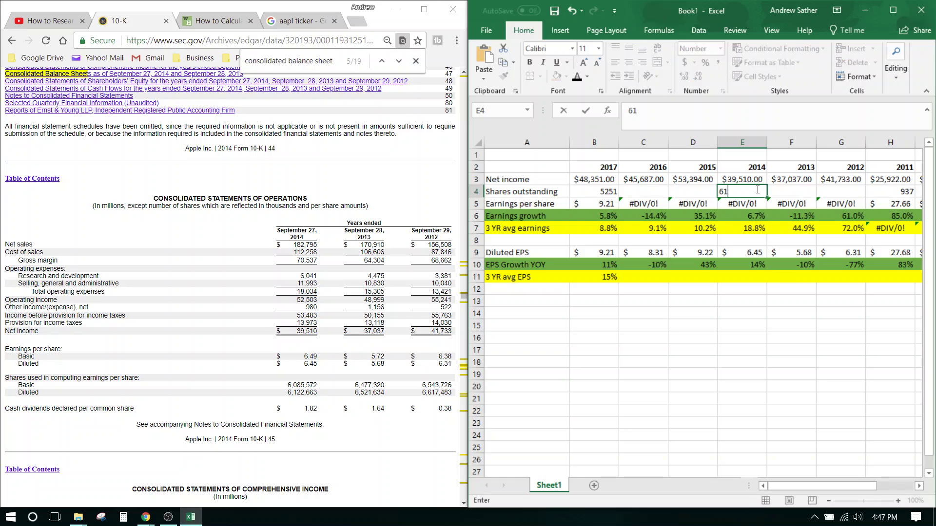
type("2")
key("Tab")
type("65")
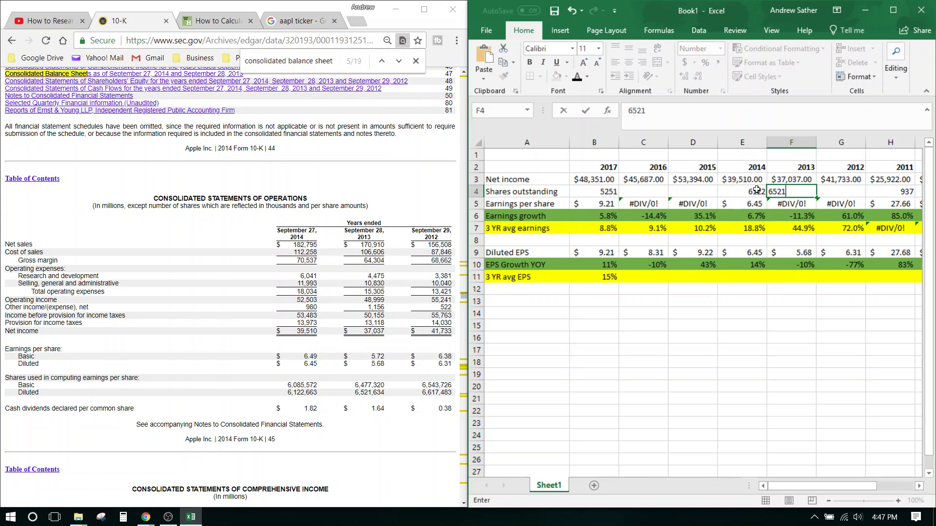
key("Tab")
type("6617")
key("Tab")
- Review the Shares outstanding row across the years, comparing 2012 with 2011 and checking the 2013 to 2016 cells
left_click(757, 190)
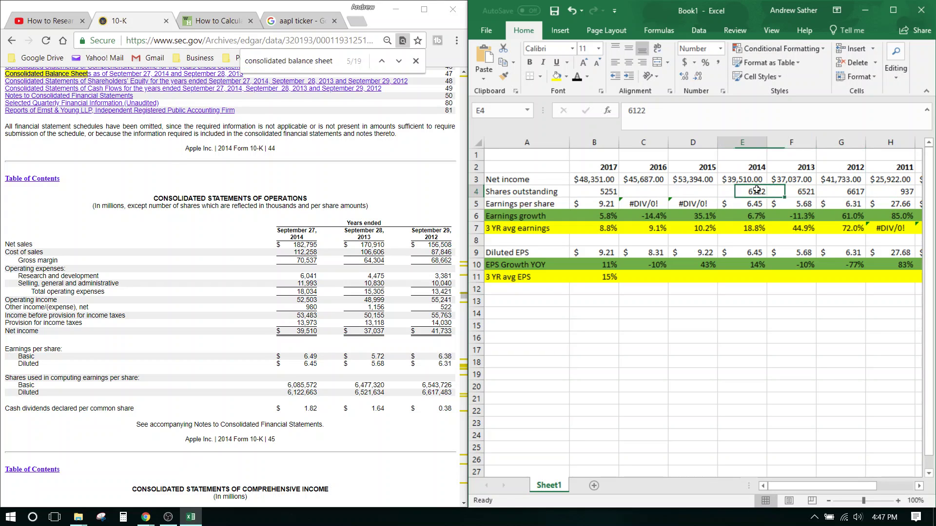
key("Right")
key("Right")
key("Right")
key("Right")
key("Right")
key("Left")
key("Left")
key("Left")
key("Left")
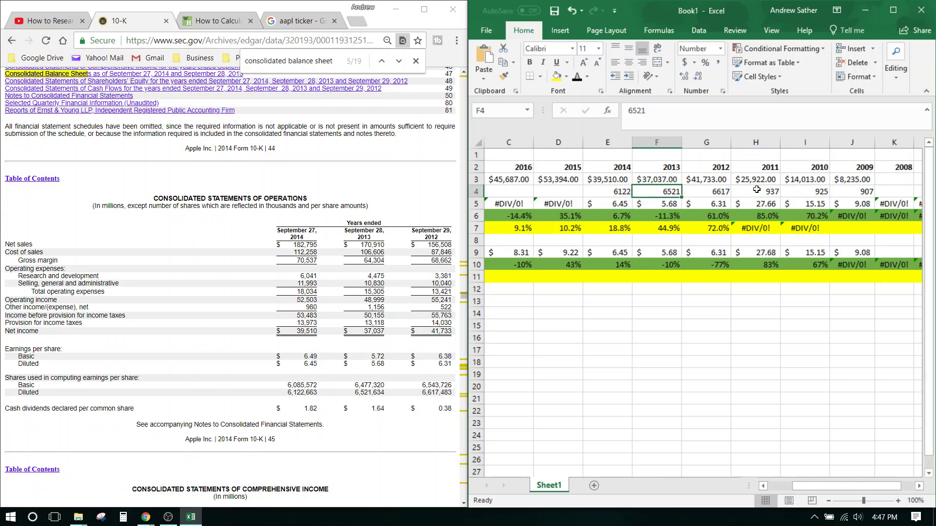
key("Left")
key("Left")
key("Left")
key("Left")
key("Right")
key("Right")
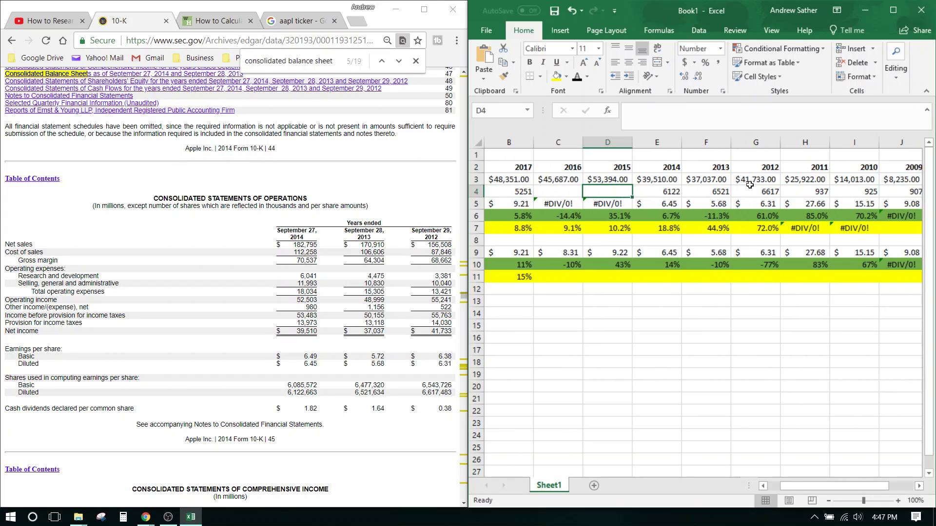
left_click_drag(800, 195, 777, 191)
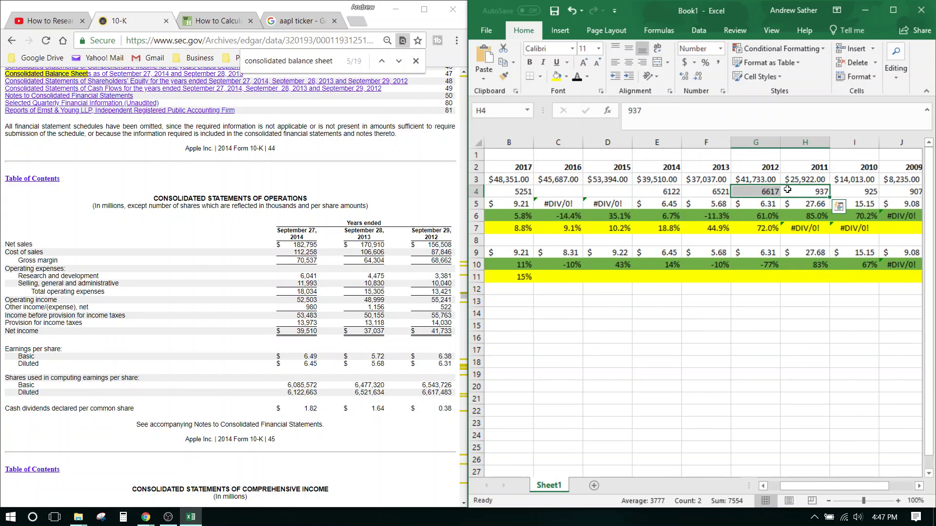
left_click(815, 192)
left_click(770, 192)
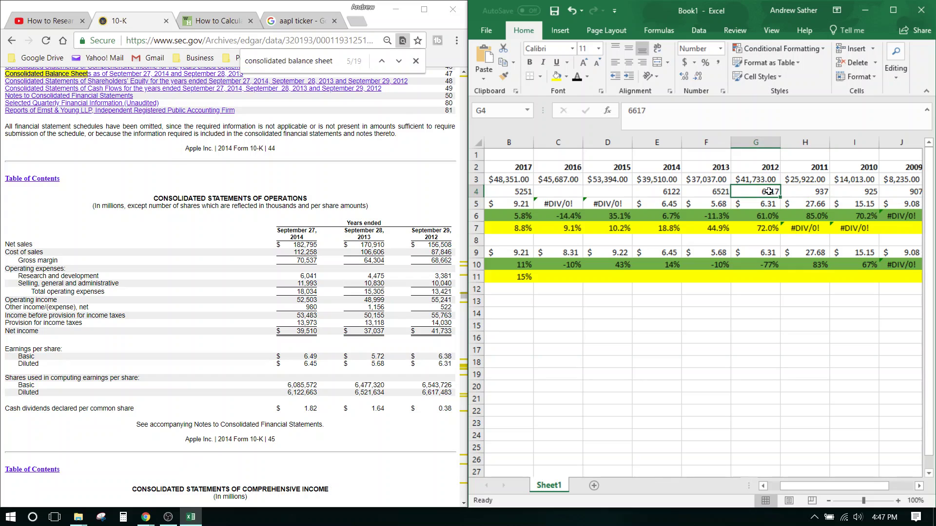
left_click(725, 191)
left_click(652, 191)
left_click(623, 192)
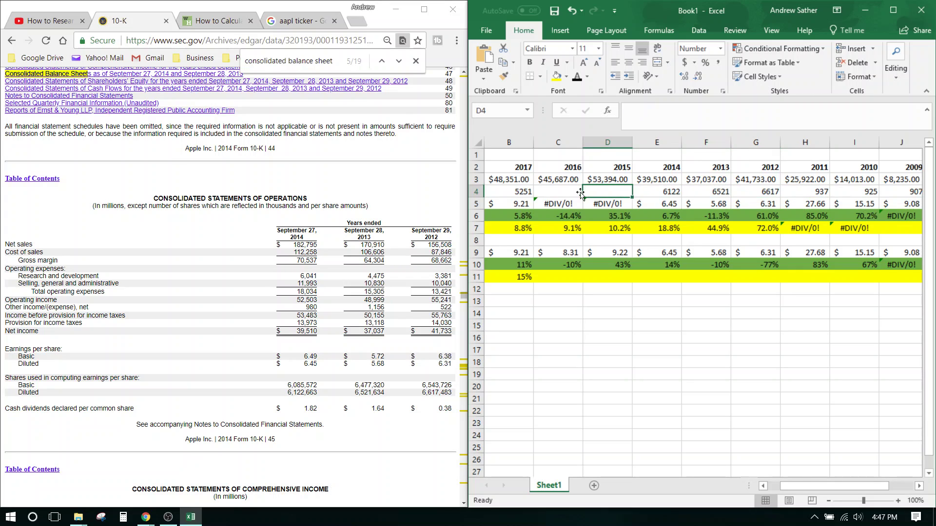
left_click(553, 191)
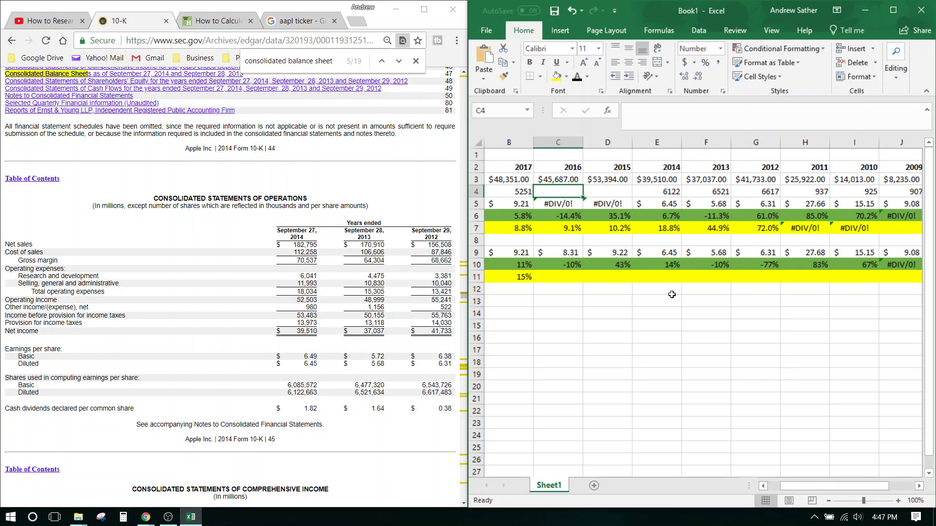
- Fill the 2017 three-year average EPS formula across the 3 YR avg EPS row through 2007
left_click_drag(809, 486, 798, 486)
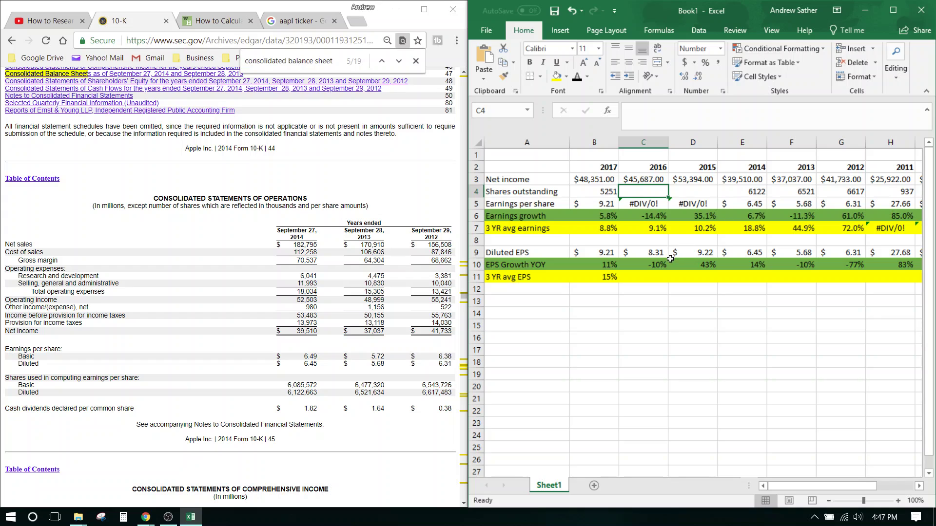
left_click(611, 279)
left_click_drag(618, 280, 903, 279)
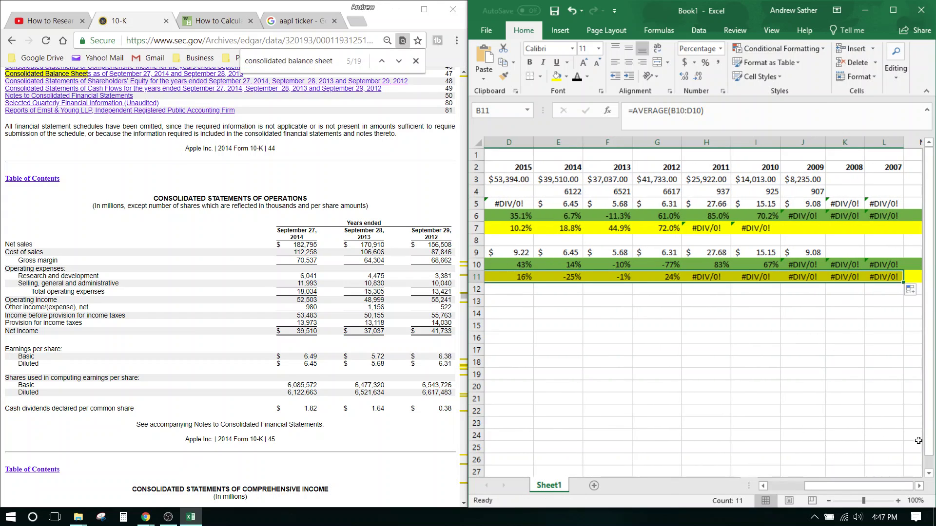
left_click_drag(862, 486, 826, 486)
left_click(749, 376)
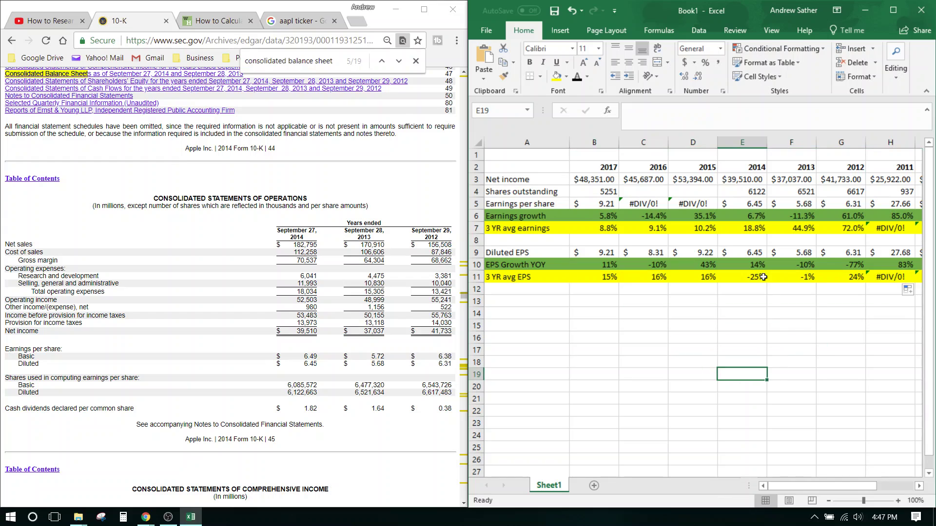
- Check the 2012 EPS growth against the 2011 diluted EPS and the three-year averages, and clear the 2012 EPS growth cell
left_click(706, 277)
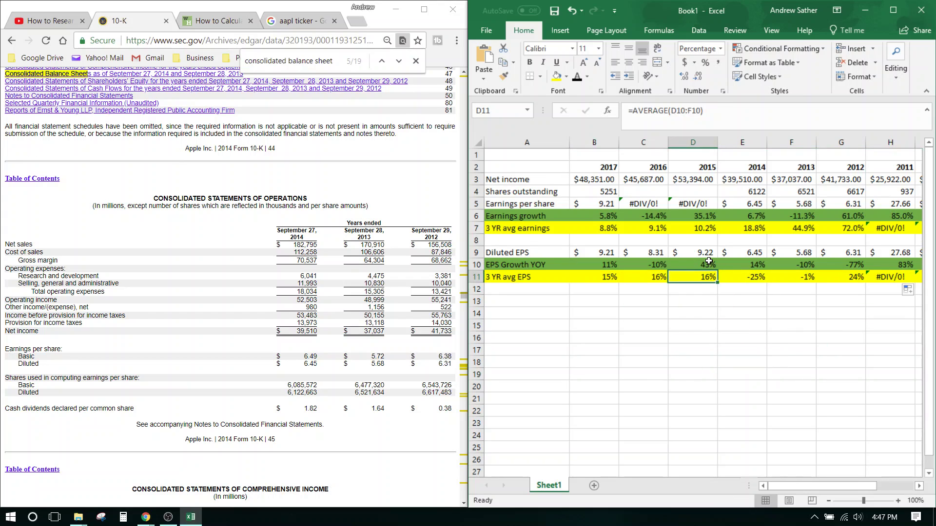
left_click(850, 265)
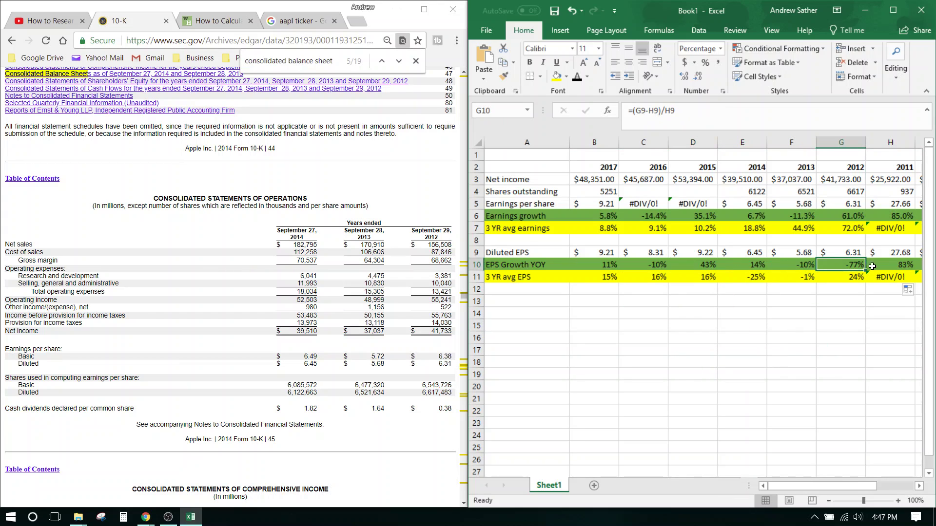
left_click(892, 253)
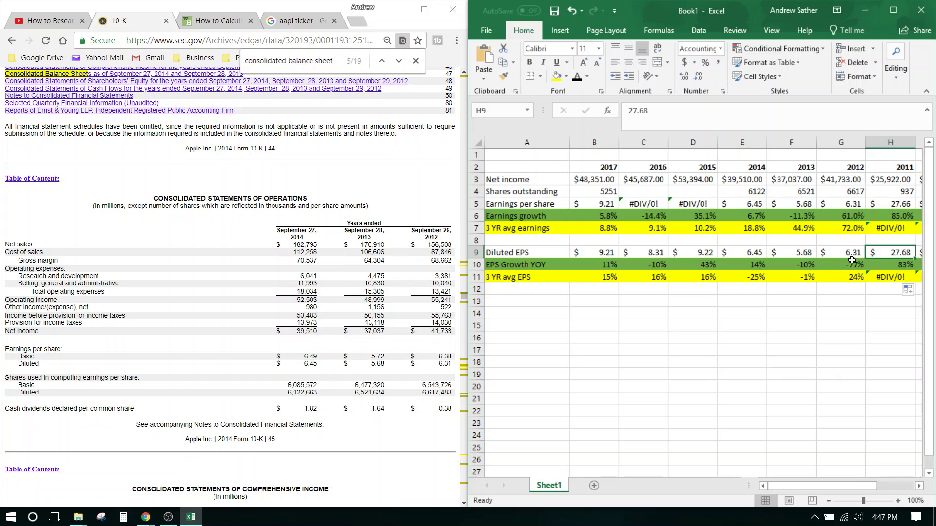
left_click_drag(521, 277, 828, 278)
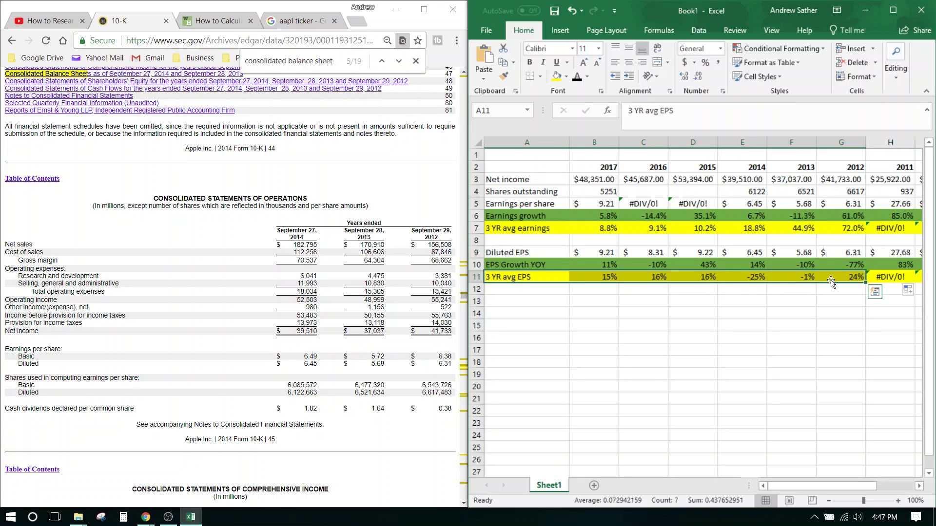
left_click(868, 278)
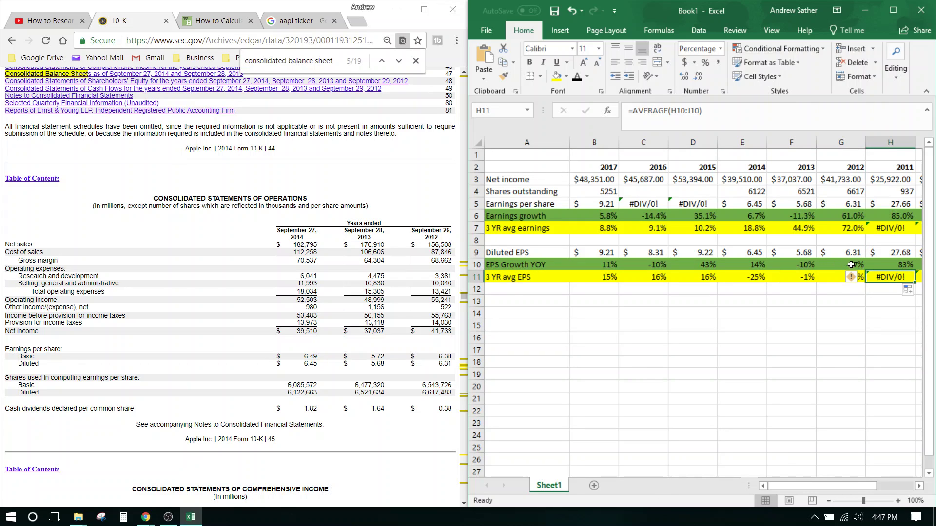
left_click(854, 265)
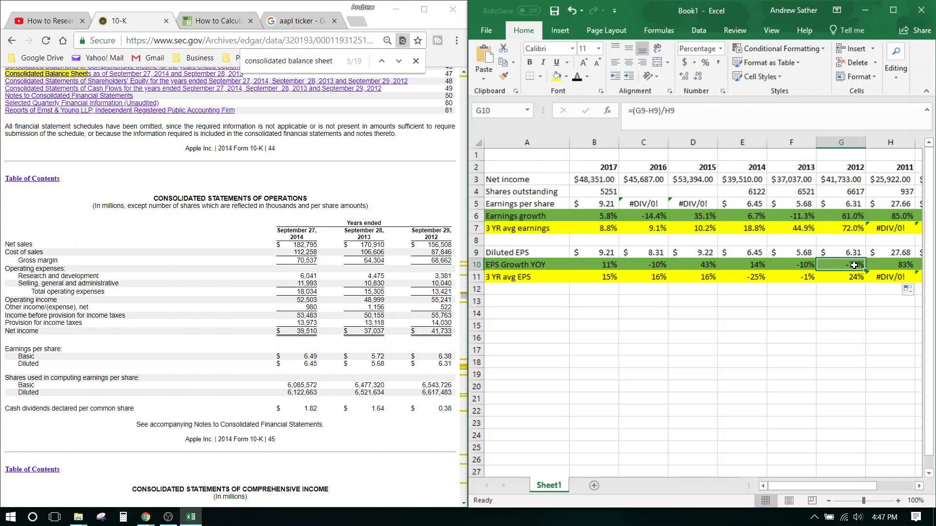
key("Delete")
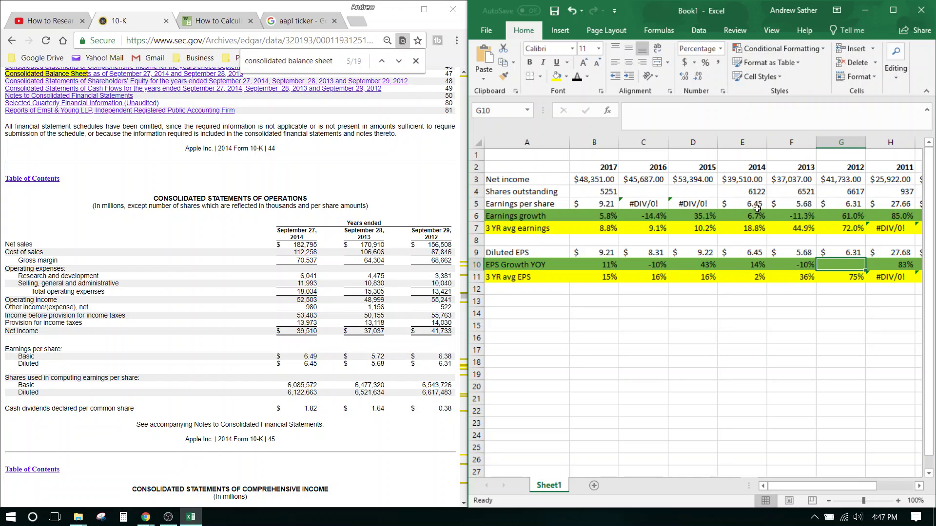
- Compare the 2012 to 2014 share counts and earnings growth, and the three-year average earnings and EPS for 2015 to 2017
left_click_drag(861, 191, 748, 193)
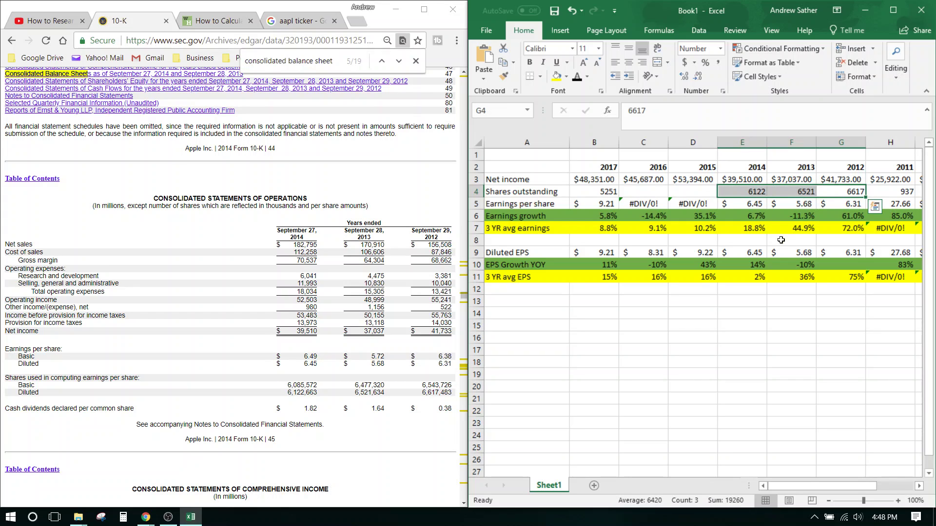
left_click(805, 216)
left_click_drag(839, 215, 744, 215)
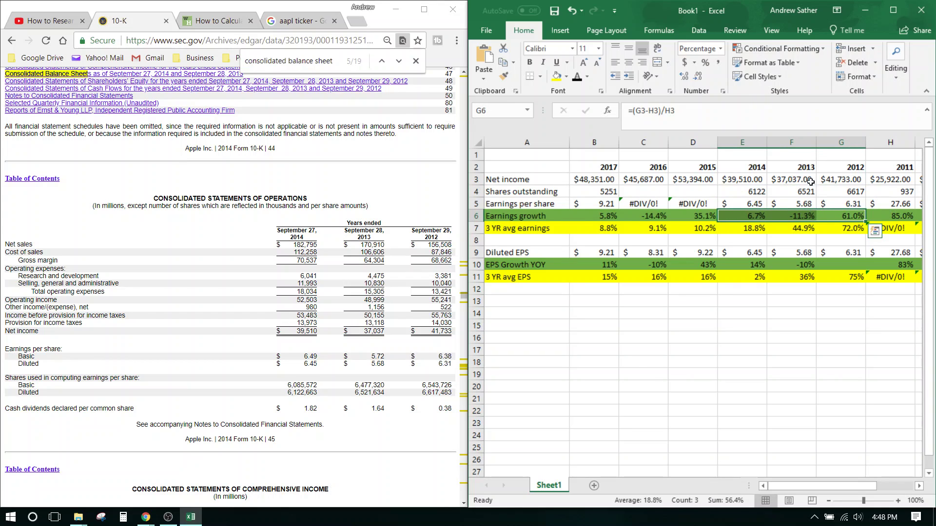
left_click(796, 228)
left_click(757, 230)
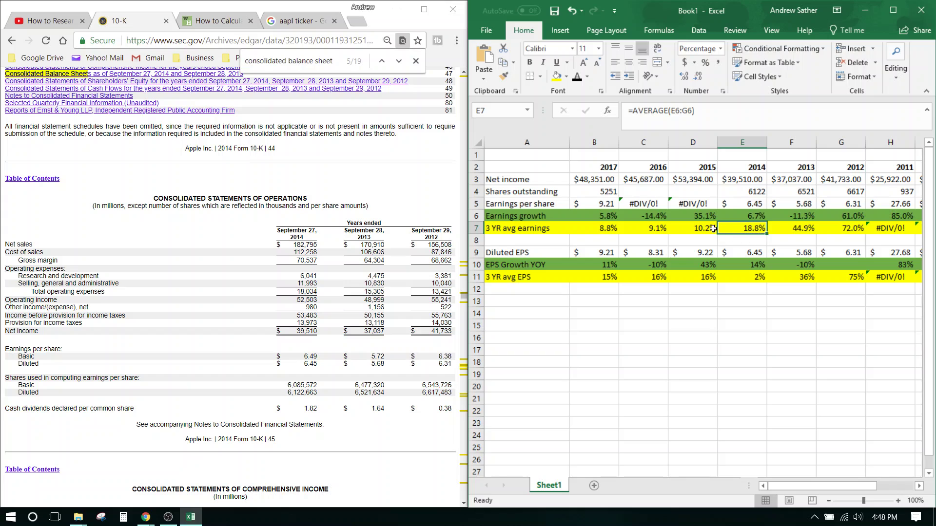
left_click(712, 229)
left_click_drag(699, 277, 602, 281)
left_click_drag(694, 231, 600, 228)
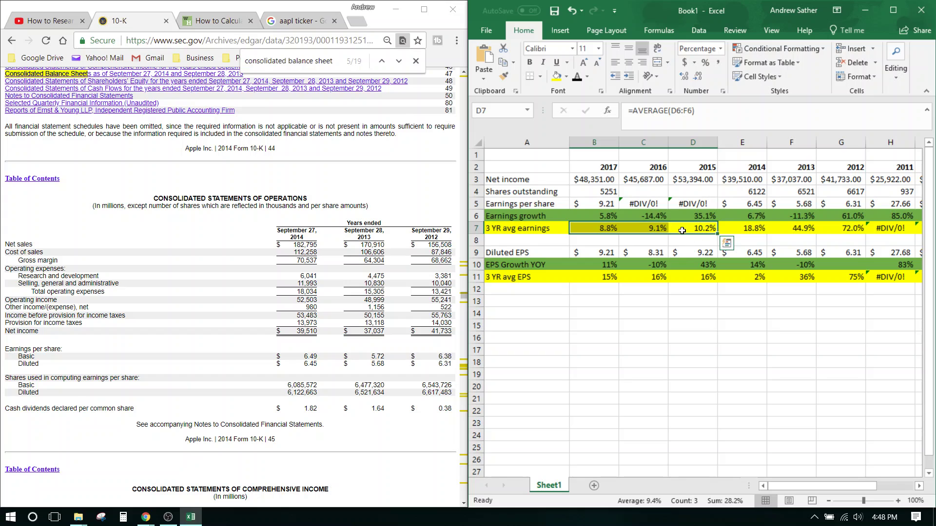
- Return to Apple's filing list in Chrome and open the 10-K document a10-k20179302017.htm from the 2017 filing
left_click(275, 213)
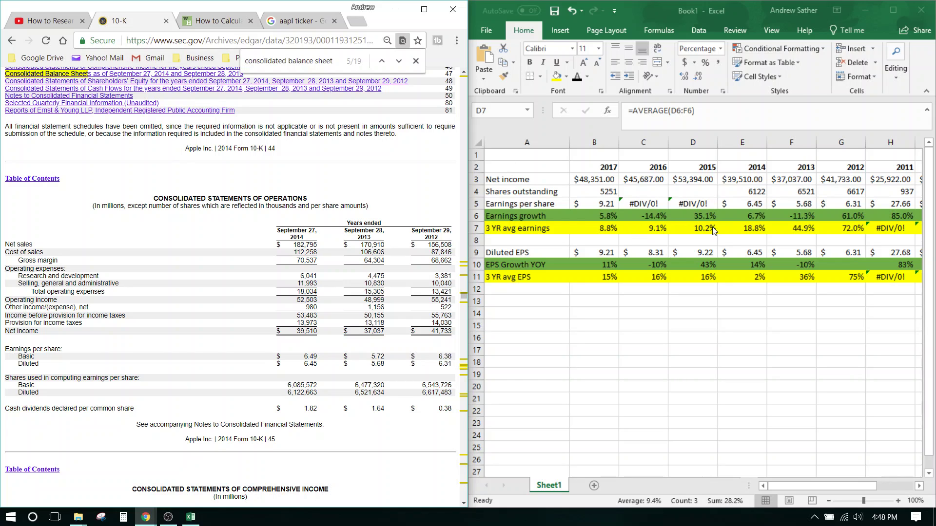
left_click(16, 40)
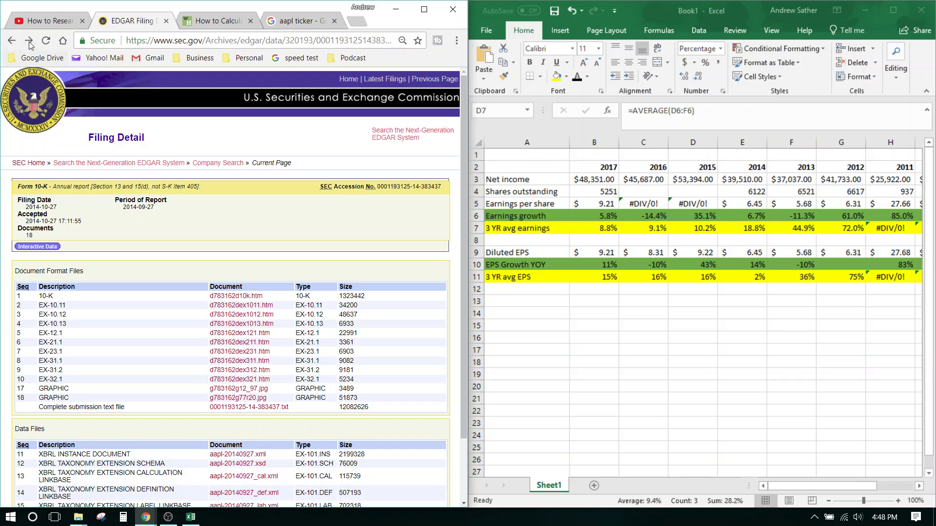
left_click(13, 40)
left_click(65, 310)
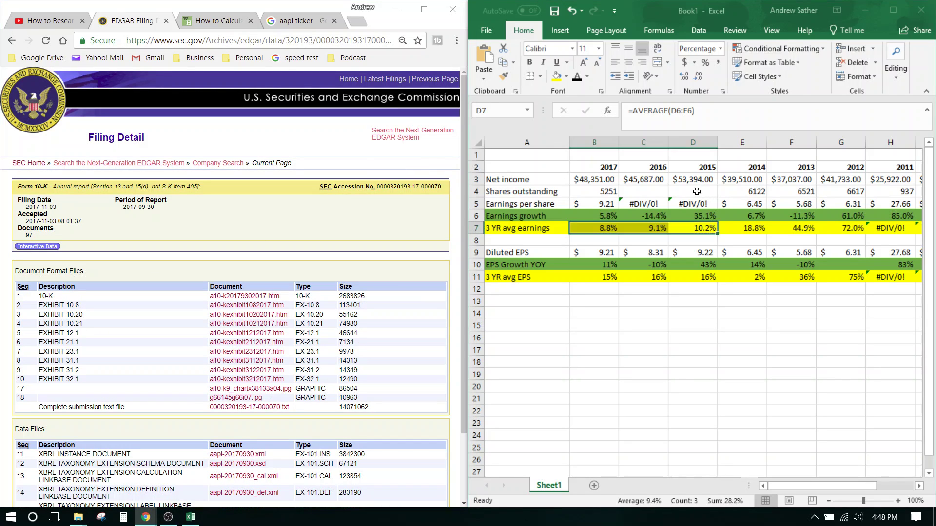
left_click_drag(704, 193, 655, 188)
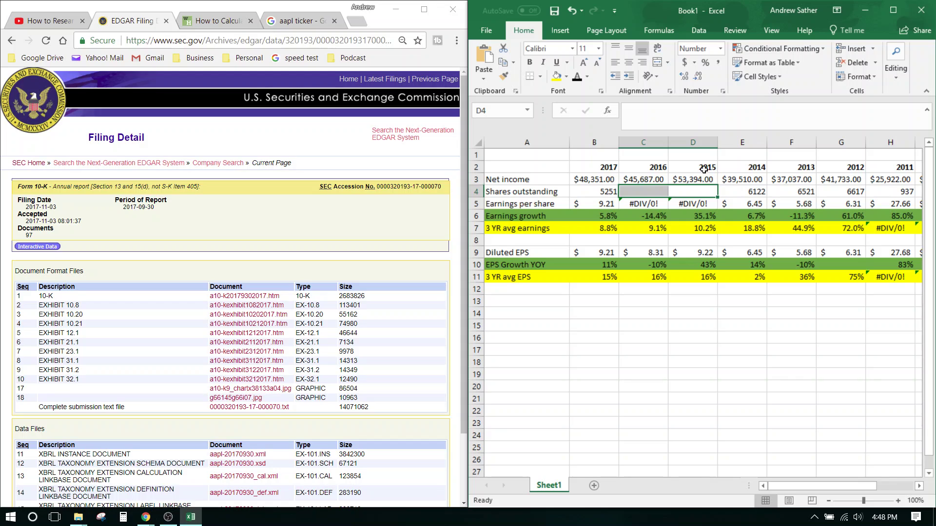
left_click(251, 296)
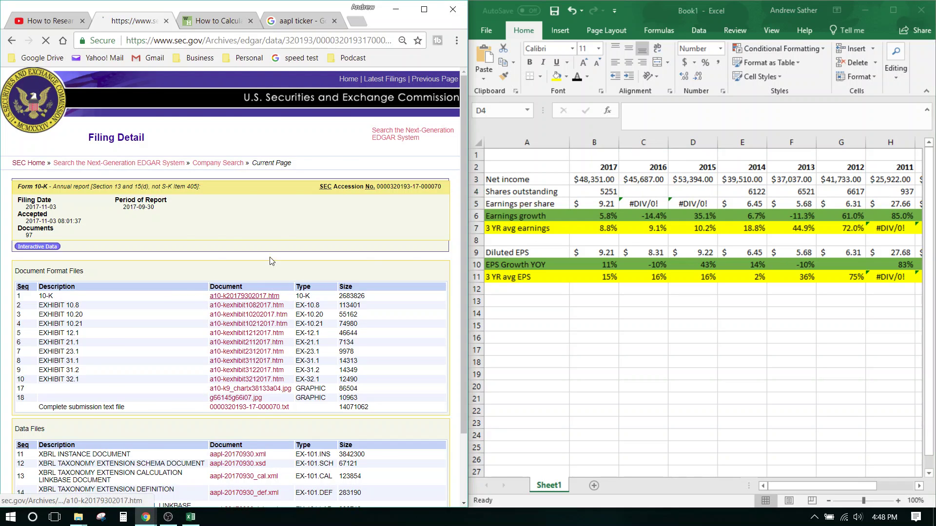
- Search the 2017 10-K for "consolidated balance sheet" and locate the diluted share counts in the nearby Consolidated Statements of Operations
key("ctrl+f")
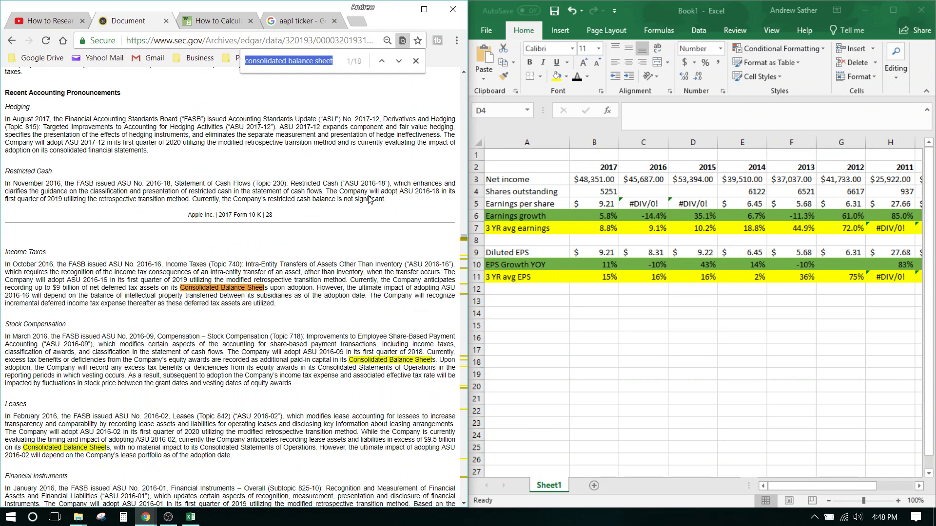
key("Return")
key("Return")
key("Return")
key("Return")
key("Return")
key("Return")
key("Return")
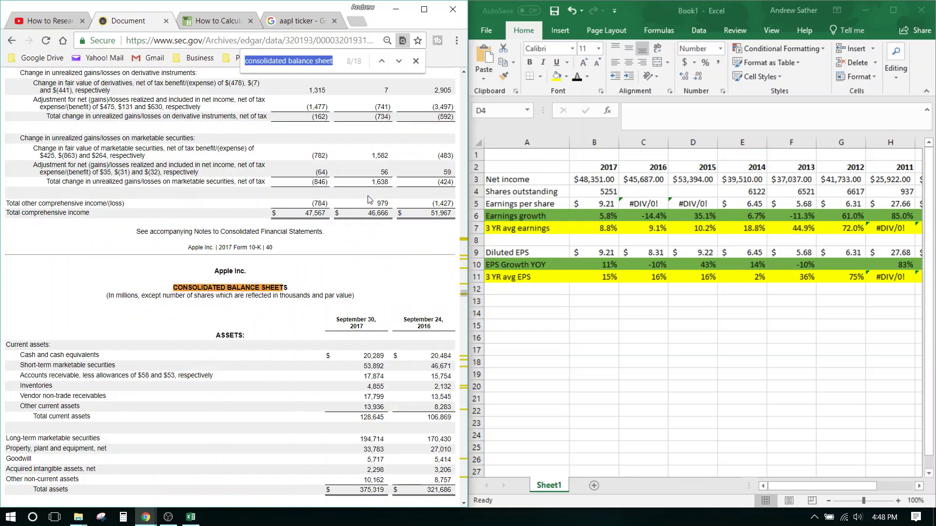
scroll(368, 200, "down", 5)
scroll(360, 244, "up", 12)
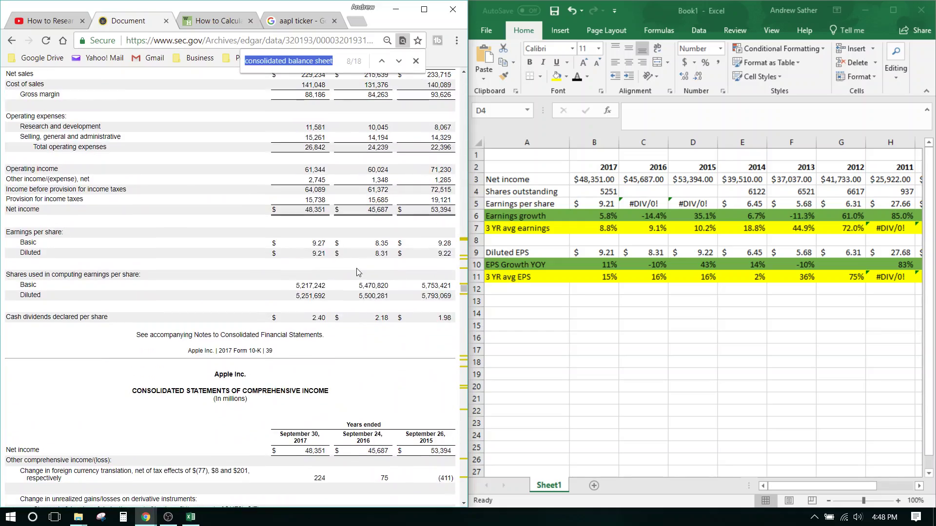
scroll(358, 272, "up", 6)
scroll(61, 376, "down", 3)
left_click(61, 375)
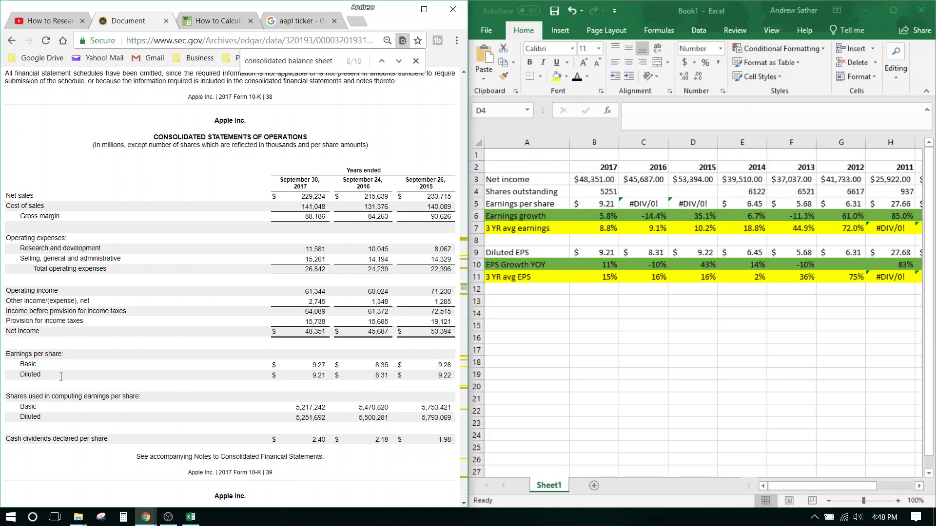
left_click_drag(296, 418, 396, 418)
left_click(441, 399)
- Enter the diluted share counts in Excel's Shares outstanding row: 5500 for 2016 and 5793 for 2015
left_click(647, 192, "shift")
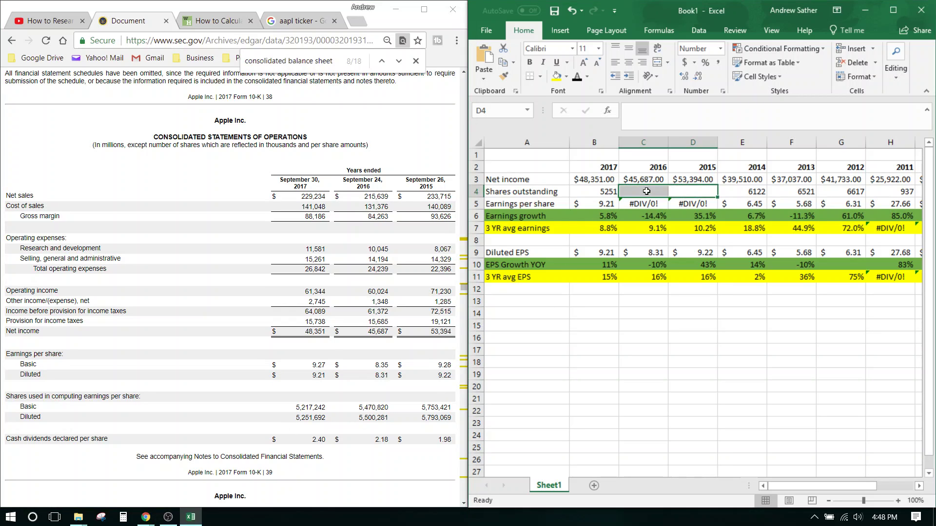
left_click(647, 192)
type("5500")
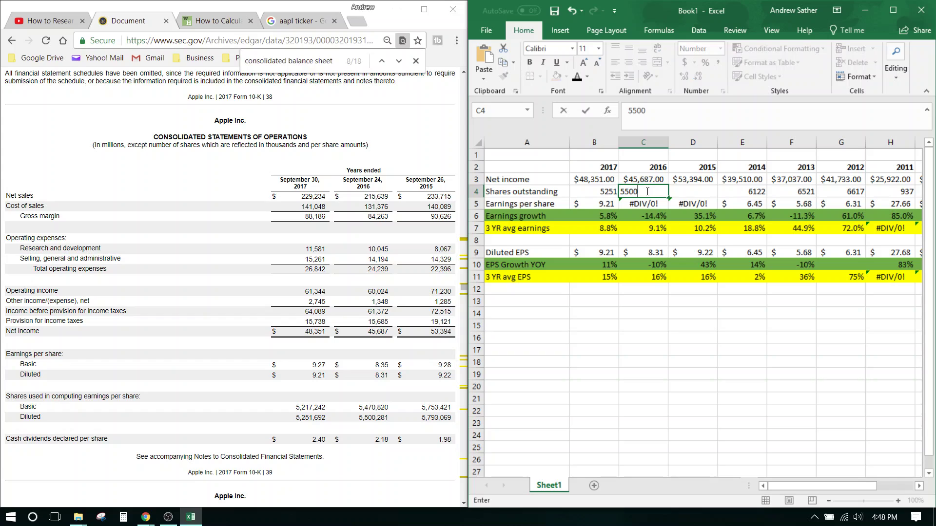
key("Tab")
type("5")
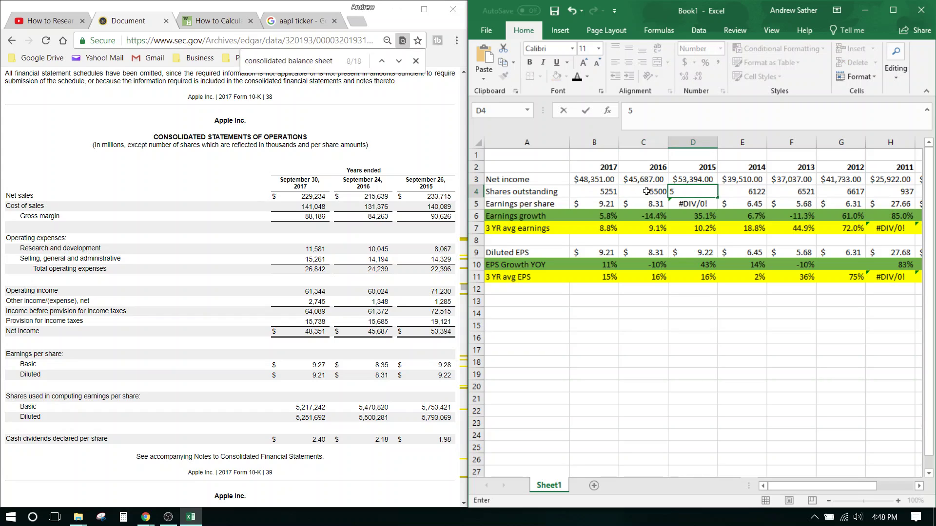
type("793")
key("Return")
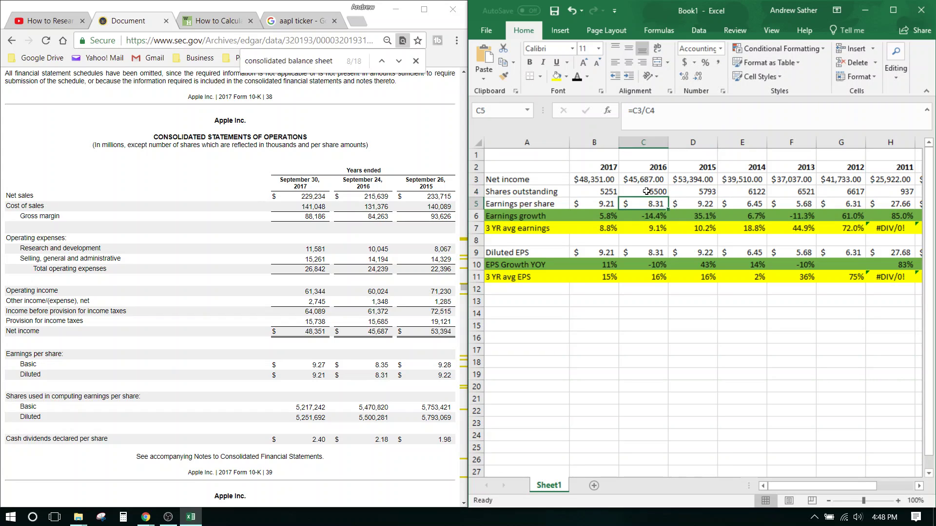
- Review the Shares outstanding row from 2012 through 2017 to see how the share count develops
key("Up")
key("Right")
key("Right")
key("Right")
key("Right")
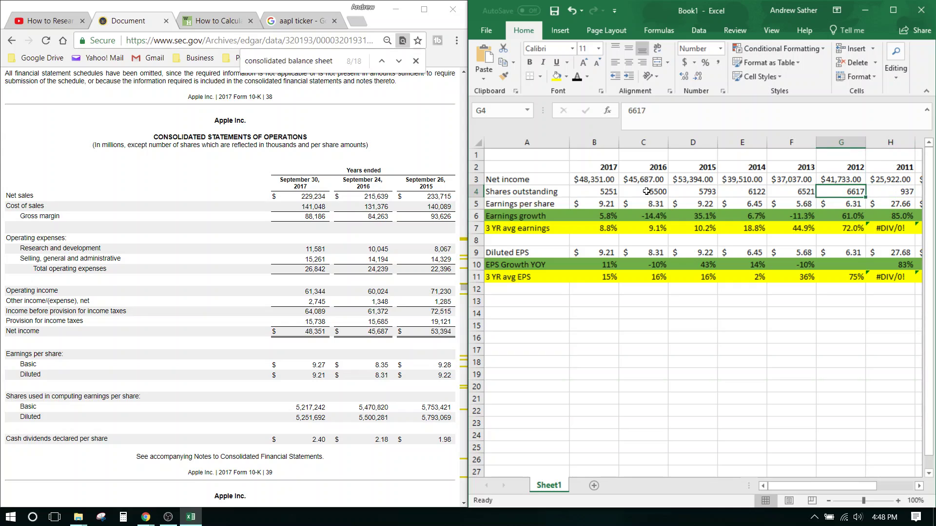
key("shift+Left")
key("shift+Left")
key("shift+Left")
key("shift+Left")
key("shift+Left")
key("shift+Left")
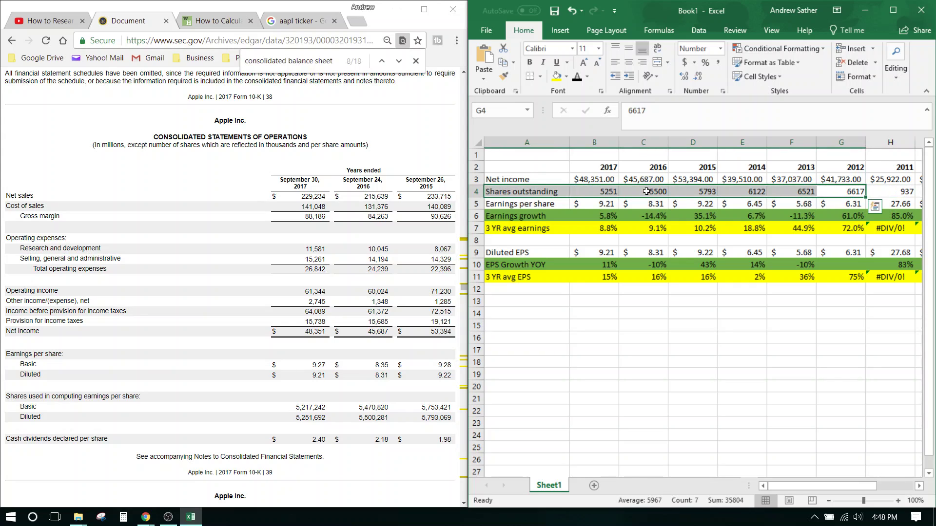
key("Down")
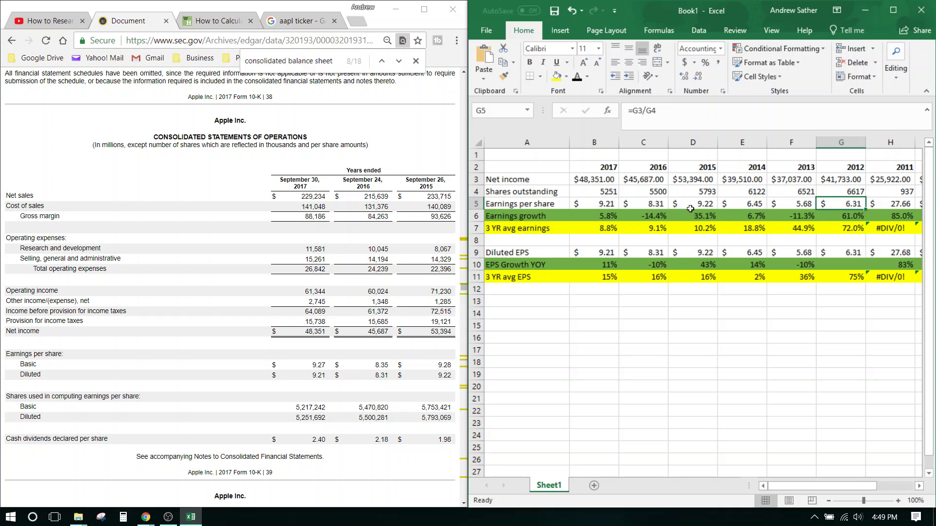
- Examine the shares outstanding and three-year average earnings growth for 2015 through 2017, including the 2015 average formula
left_click_drag(698, 191, 604, 191)
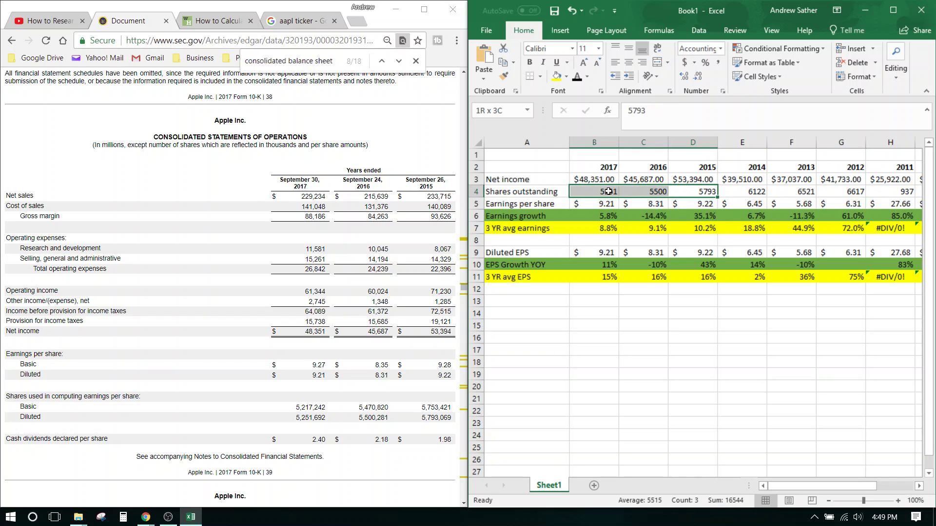
left_click(692, 253)
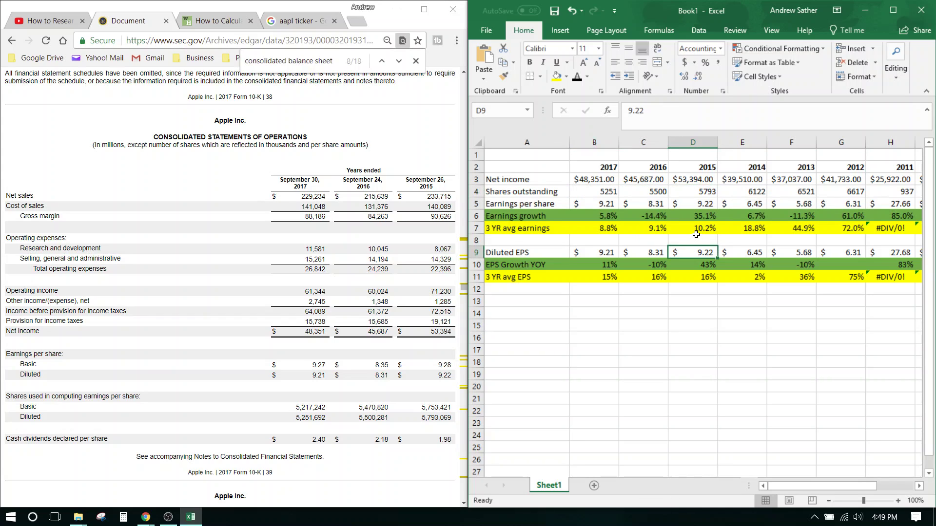
left_click_drag(696, 235, 616, 229)
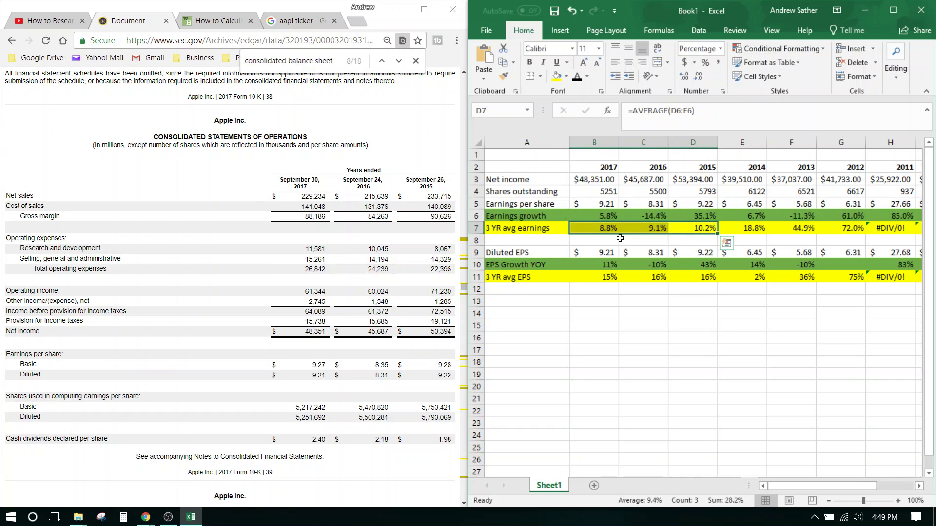
left_click(505, 228)
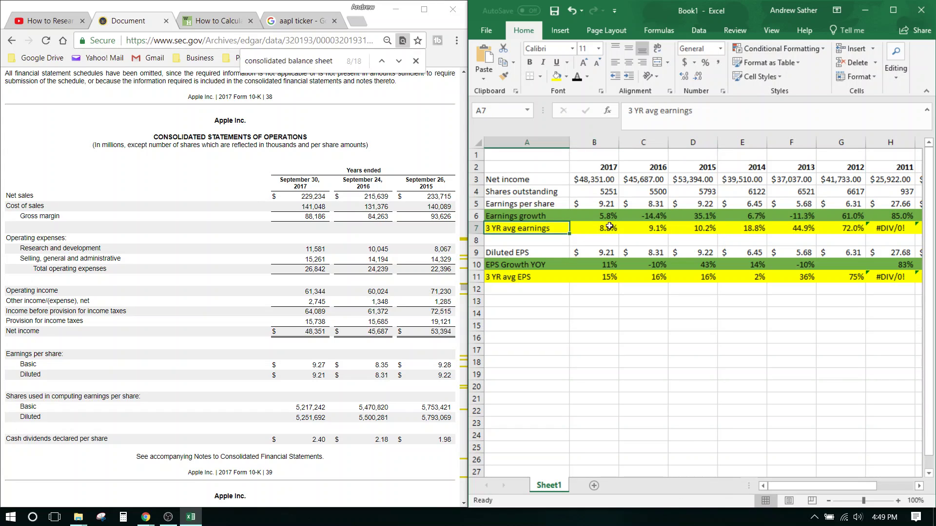
double_click(675, 228)
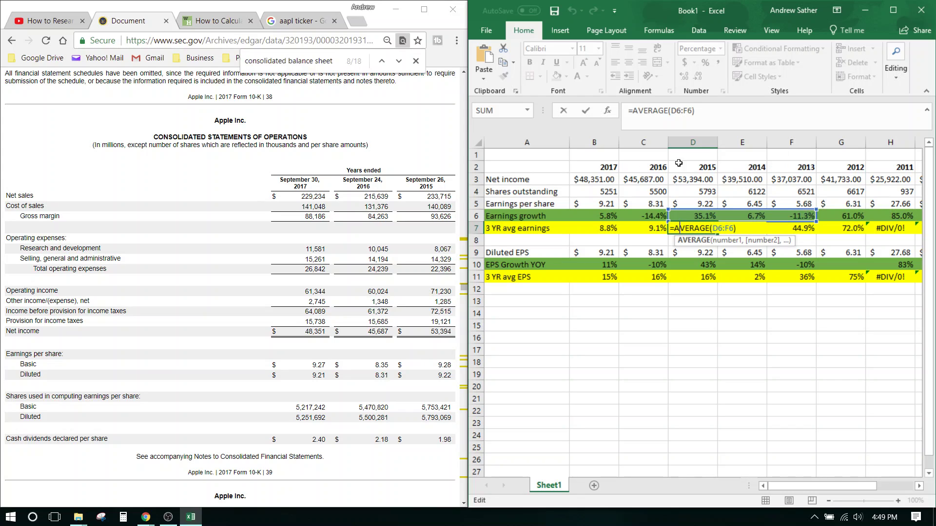
left_click(651, 359)
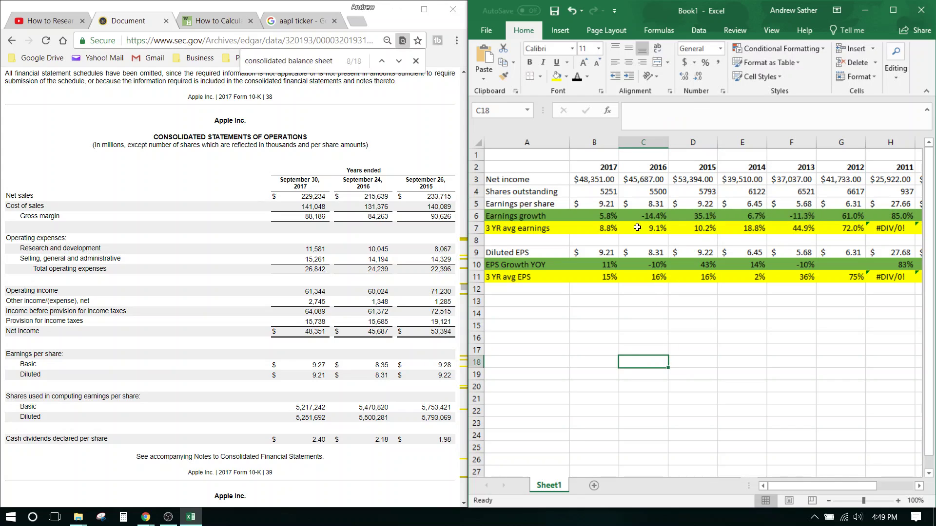
- Compare the 3 YR avg earnings figures for 2015 through 2017 with the 3 YR avg EPS row, along with the surrounding growth rows back to 2013
left_click_drag(612, 228, 716, 228)
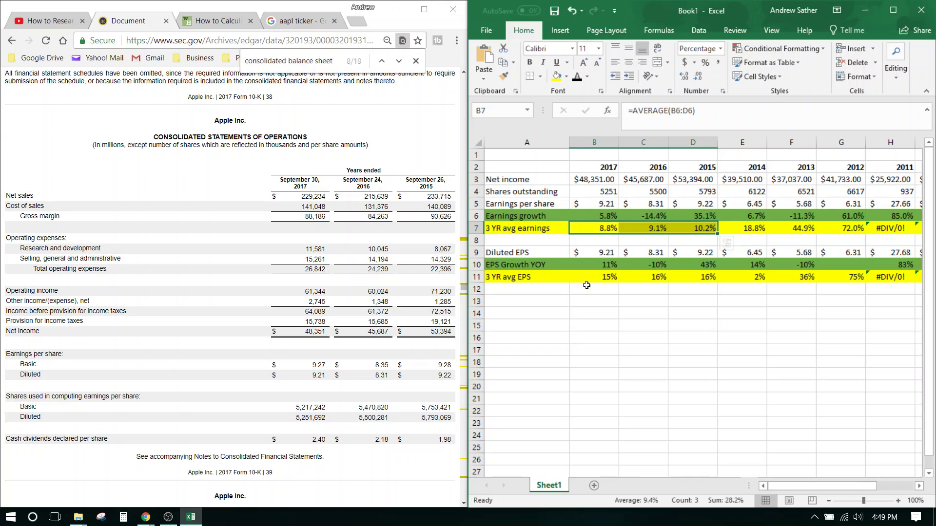
left_click_drag(587, 278, 702, 277)
left_click(687, 298)
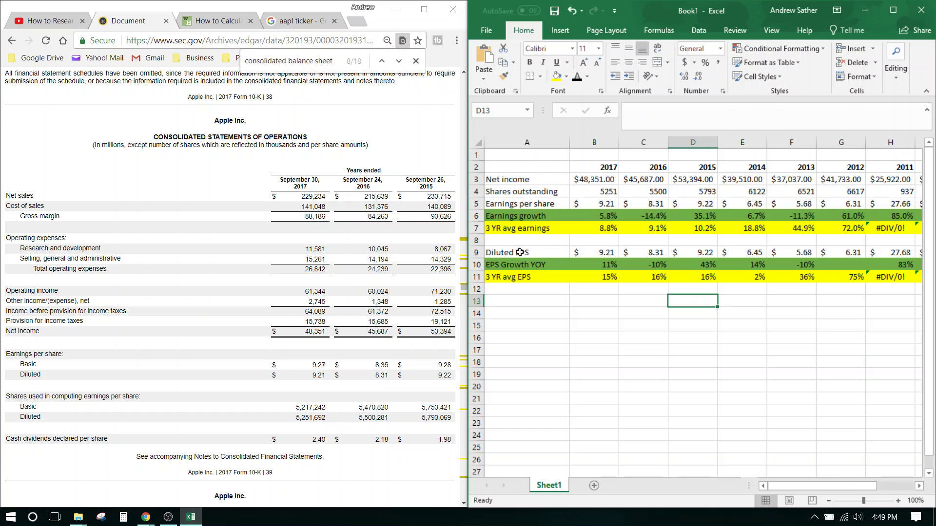
left_click_drag(522, 253, 802, 286)
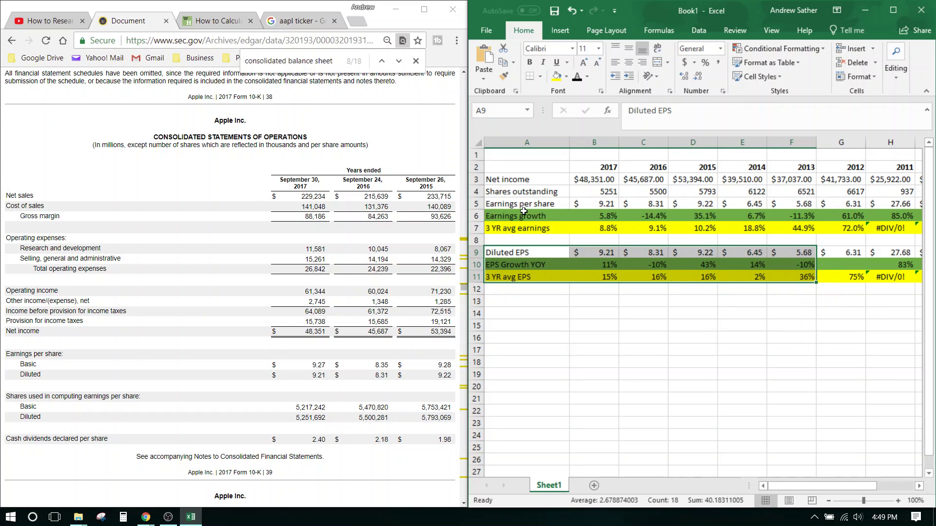
left_click_drag(520, 216, 811, 226)
left_click(748, 238)
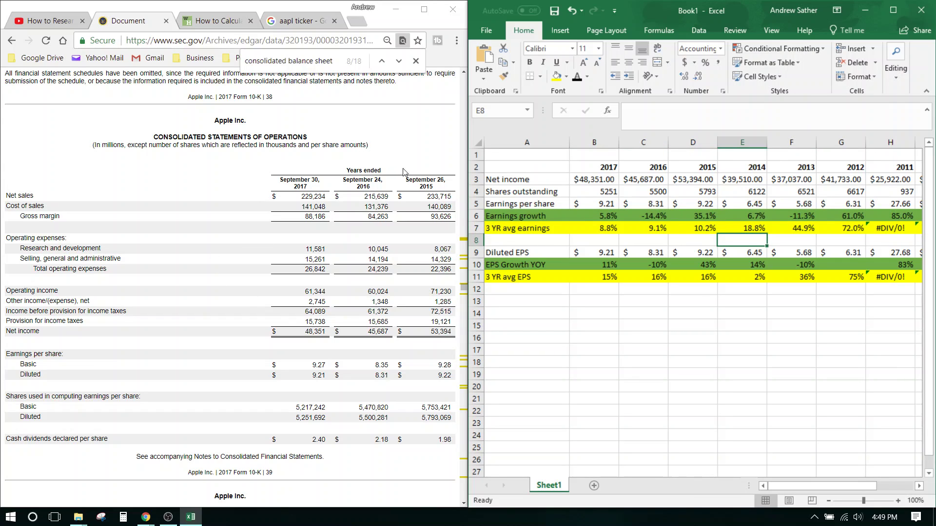
- Review the Consolidated Statements of Operations in the 2017 10-K, from net sales down to cash dividends per share
left_click_drag(403, 171, 159, 407)
left_click(197, 336)
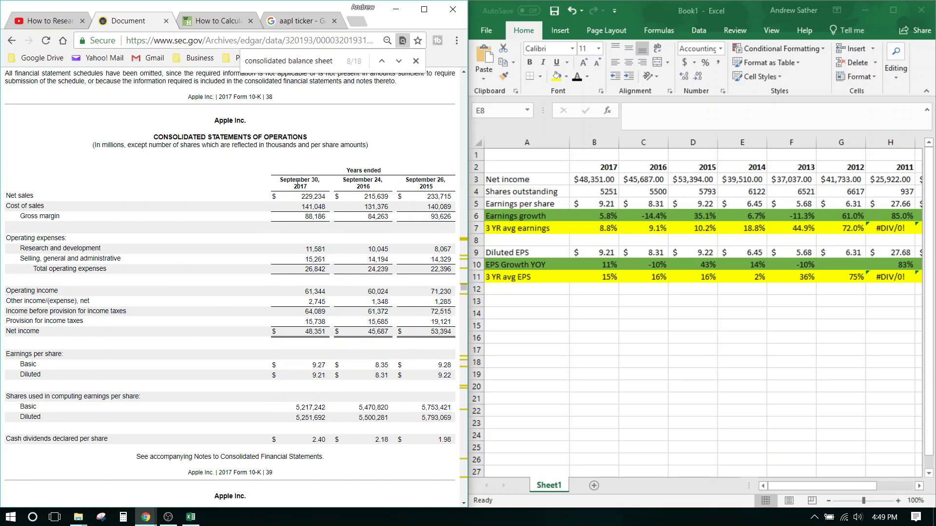
left_click_drag(409, 173, 433, 451)
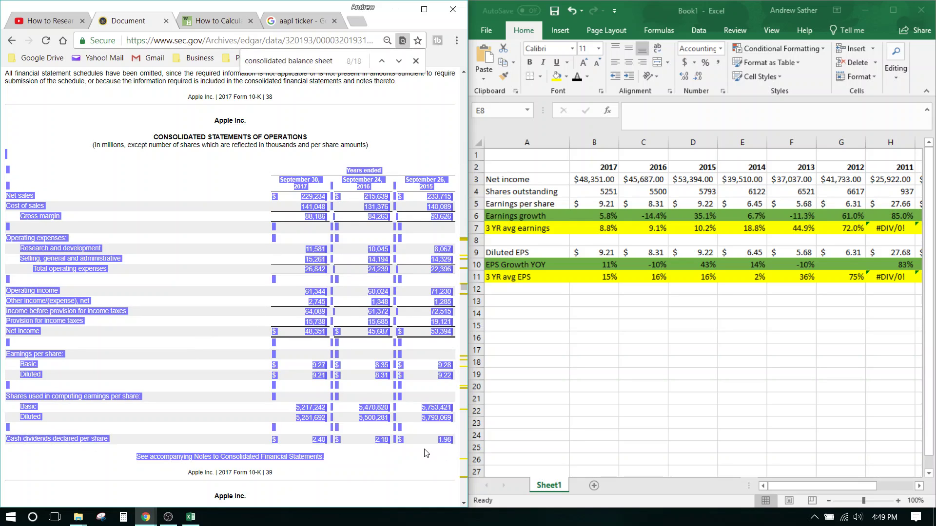
left_click(427, 453)
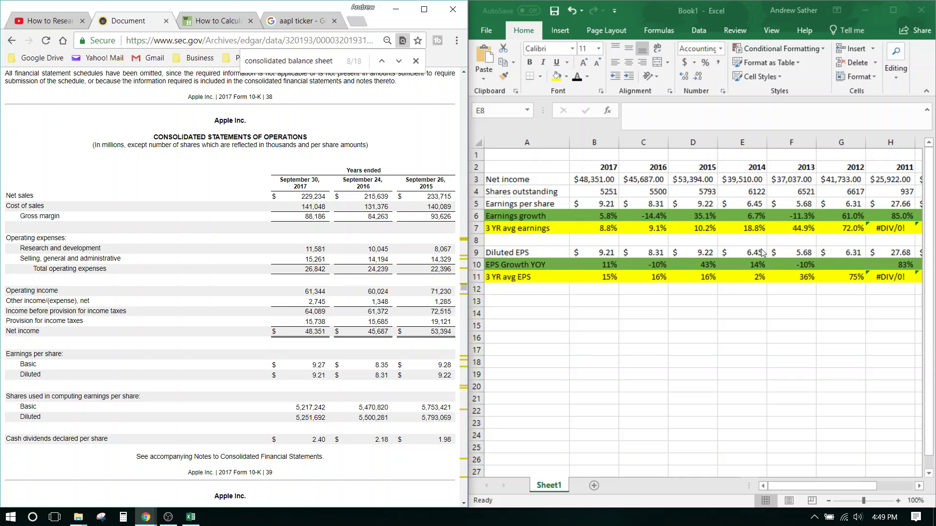
left_click_drag(211, 121, 424, 407)
left_click(424, 405)
- Switch back to Excel and review the Shares outstanding and Earnings per share rows from 2012 through 2017
key("alt+Tab")
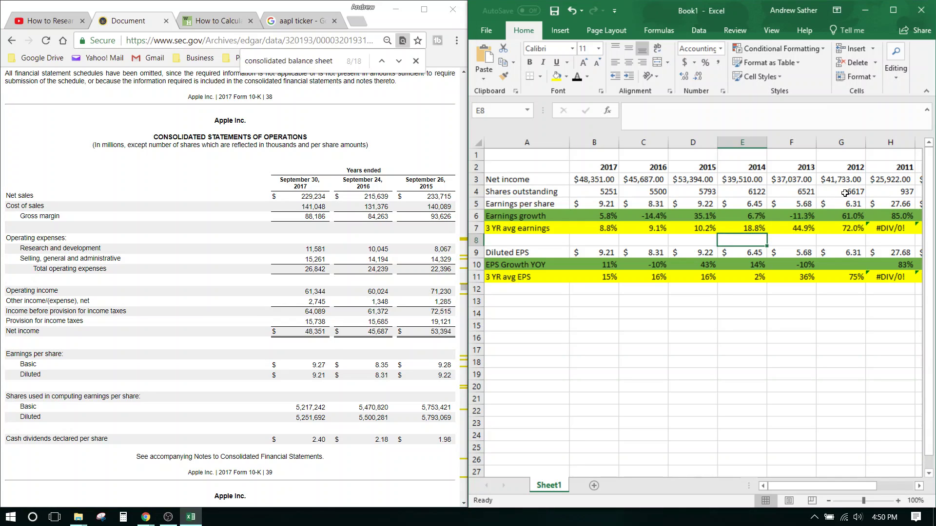
left_click_drag(844, 192, 501, 200)
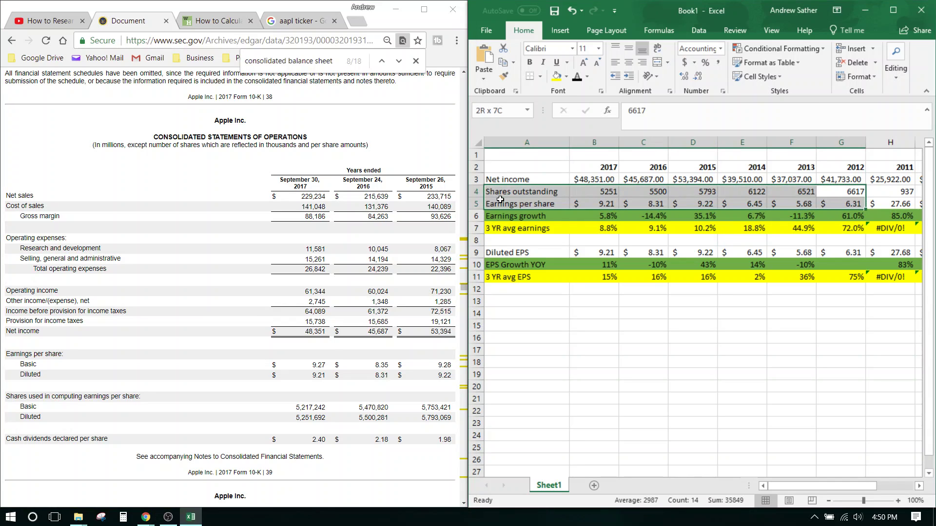
left_click(547, 192)
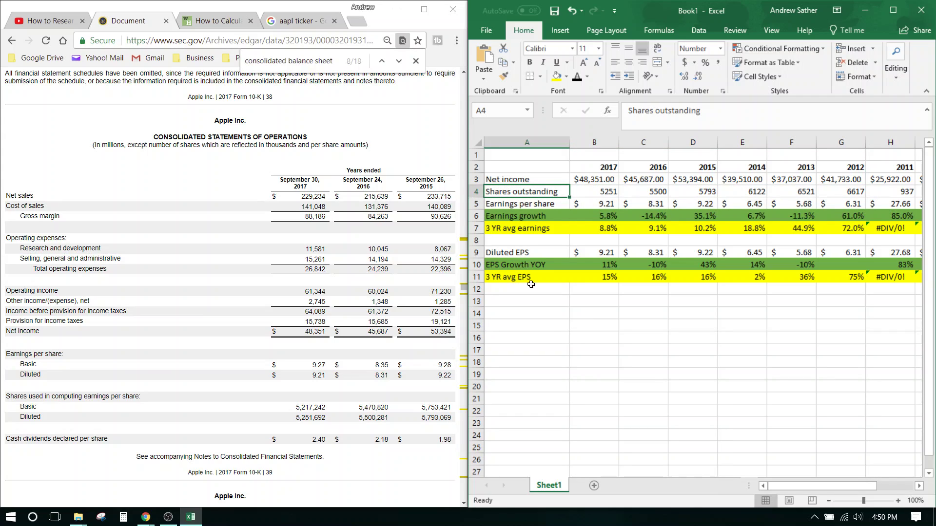
left_click(543, 296)
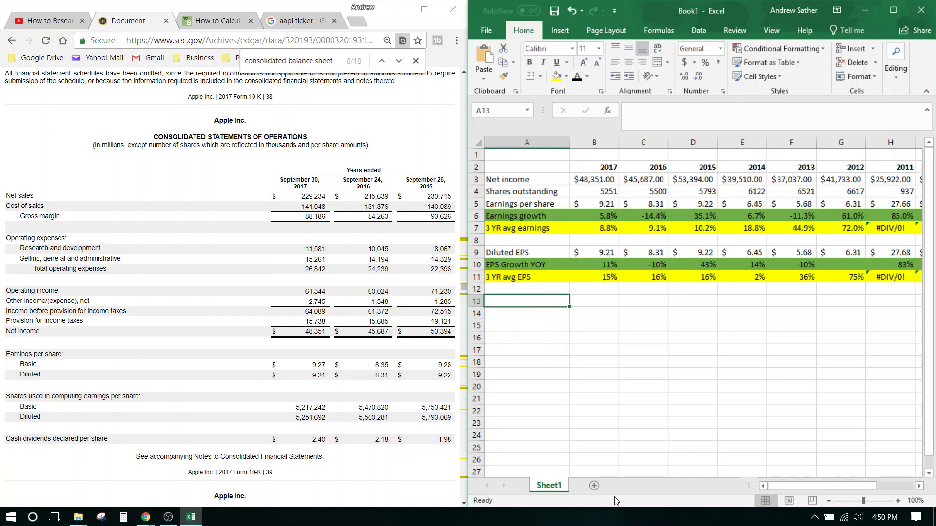
- Check the sheet for years without data, return to Apple's filing list in Chrome and open d10k.htm from the 2009 10-K filing
left_click_drag(794, 490, 887, 480)
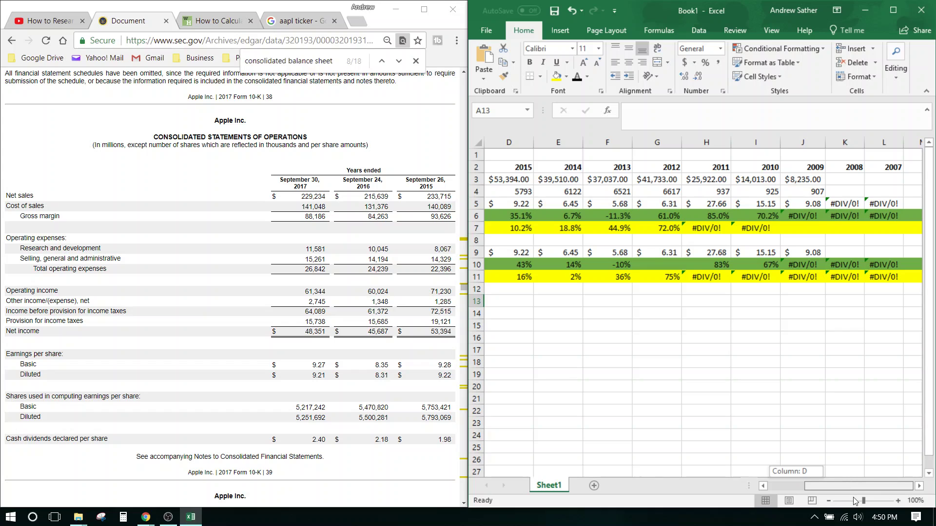
left_click_drag(854, 501, 780, 485)
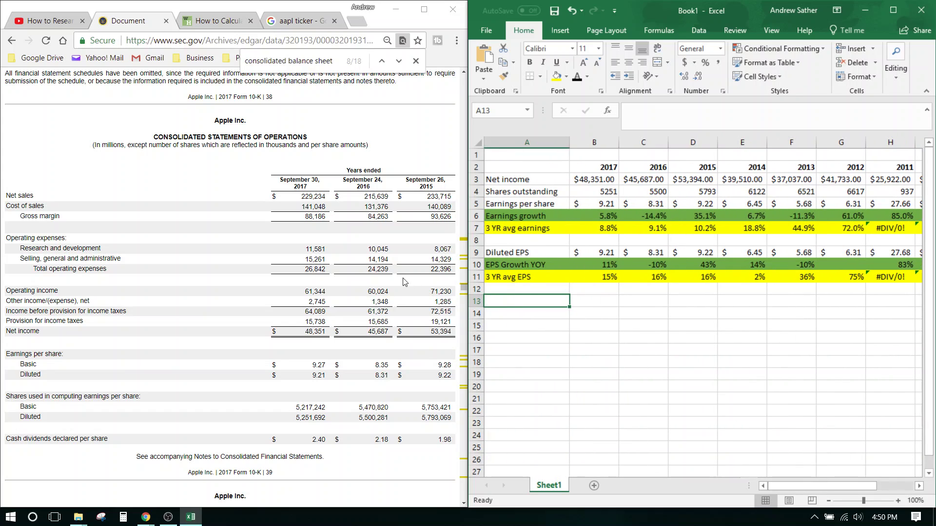
left_click(11, 42)
left_click(11, 41)
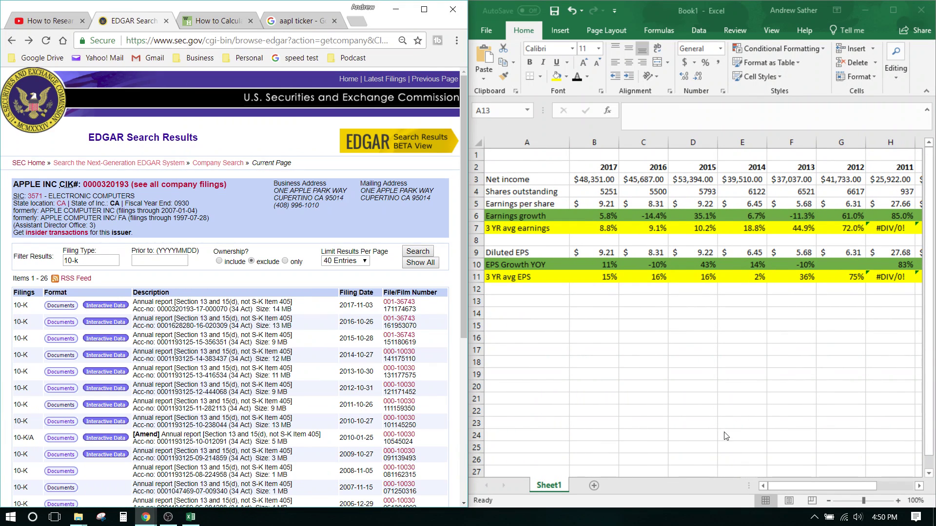
left_click(796, 485)
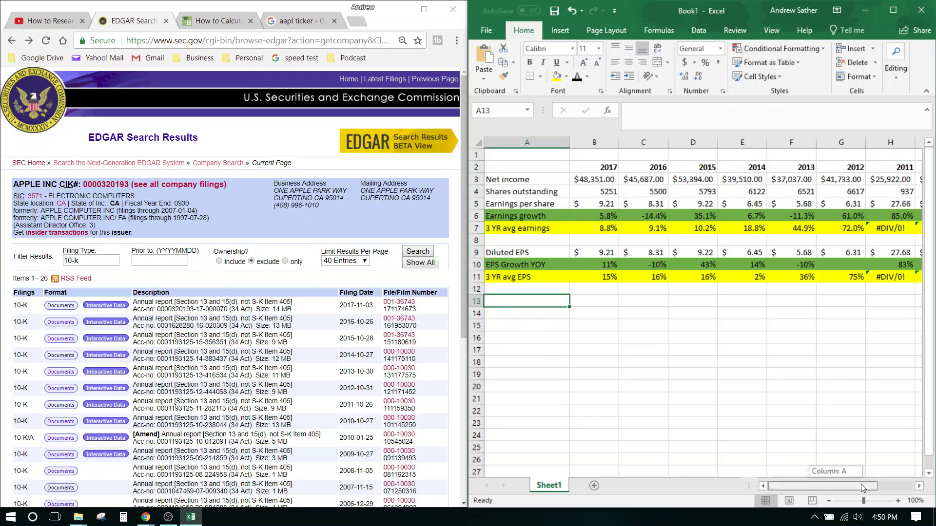
left_click_drag(863, 489, 899, 486)
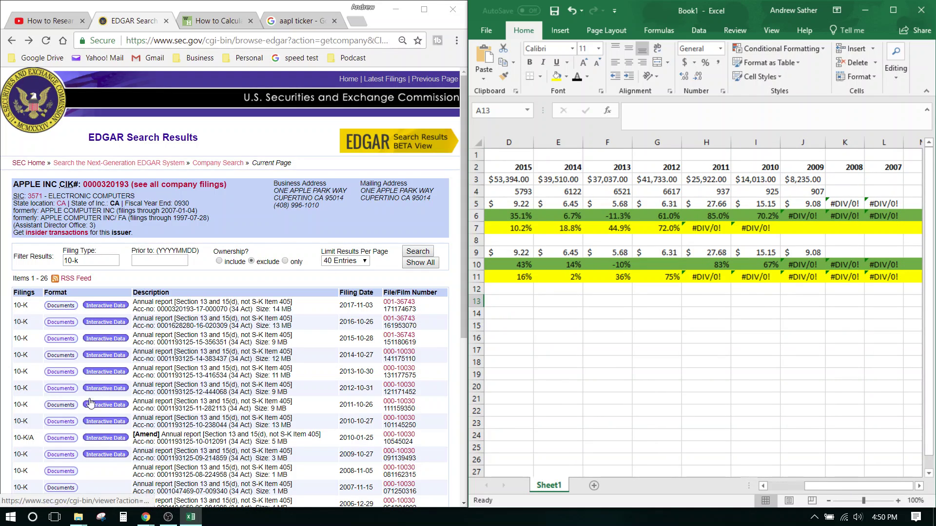
left_click(65, 455)
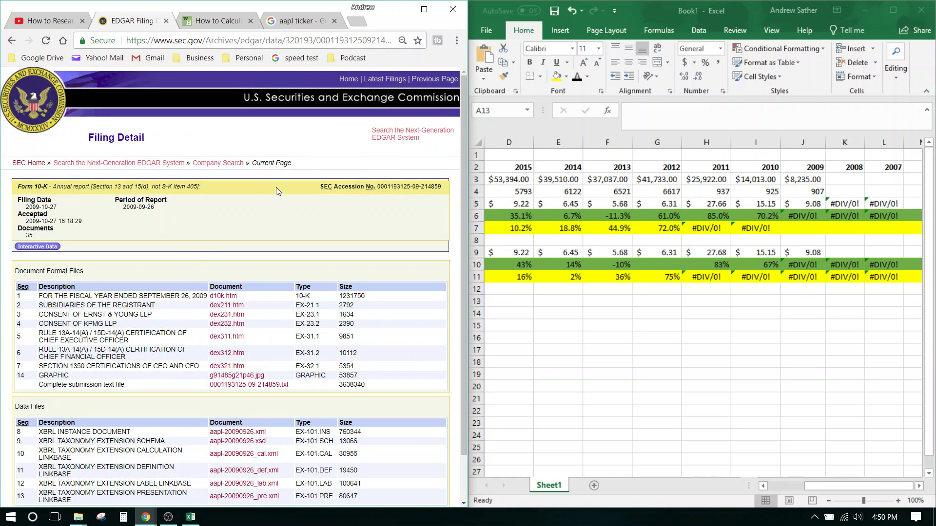
left_click(225, 296)
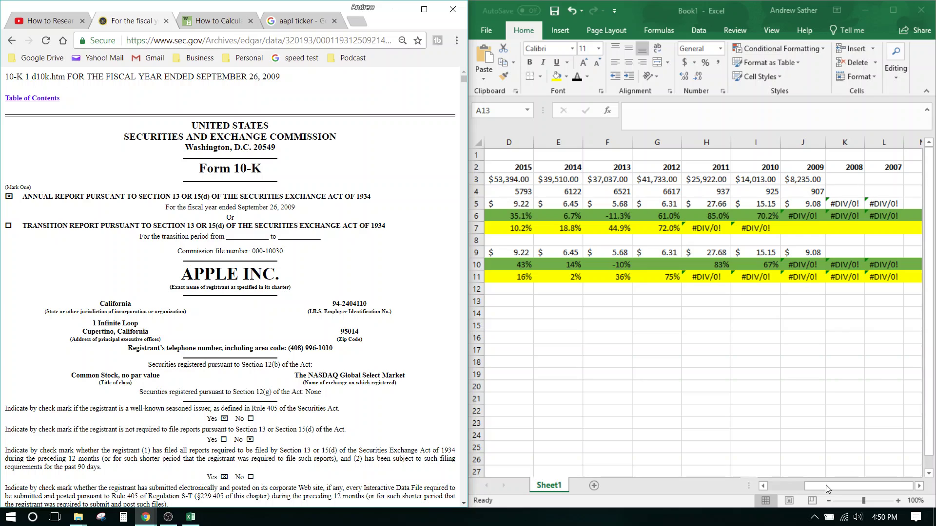
- Review the Net income row in Excel from 2017 back to the empty 2008 column
left_click(829, 487)
left_click_drag(816, 485, 765, 484)
left_click(605, 167)
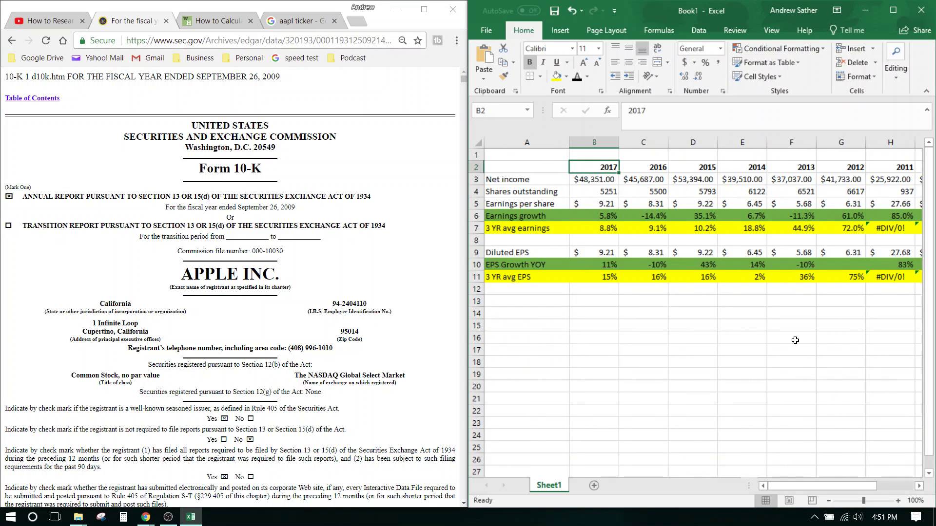
left_click(601, 179)
left_click_drag(809, 485, 789, 483)
left_click(858, 180)
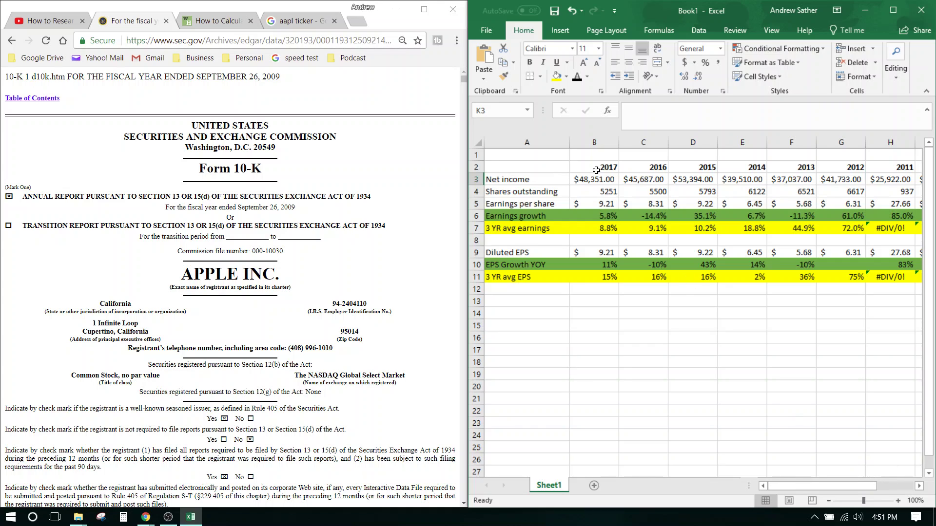
scroll(570, 221, "down", 5)
scroll(570, 221, "up", 5)
- Inspect the 2017 three-year average earnings formula and the years it covers, and check which older years lack averages
left_click(597, 228)
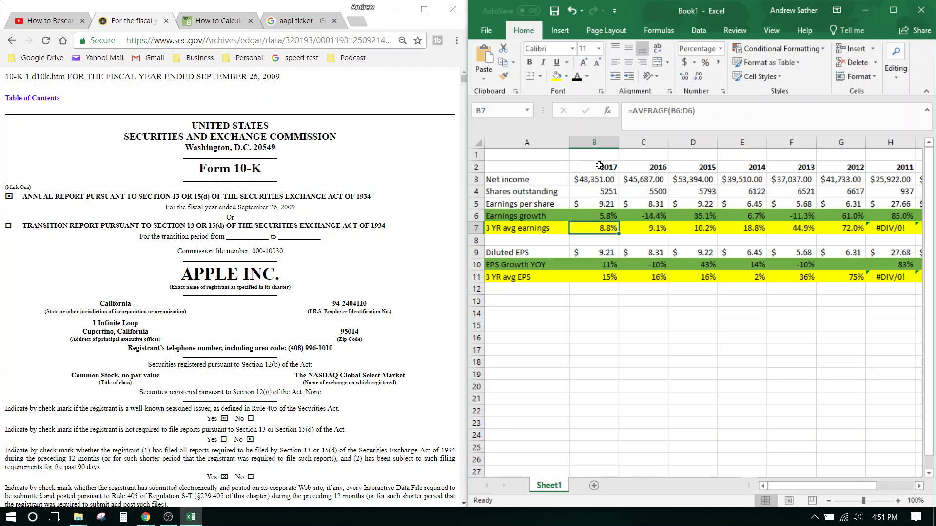
left_click_drag(598, 167, 702, 168)
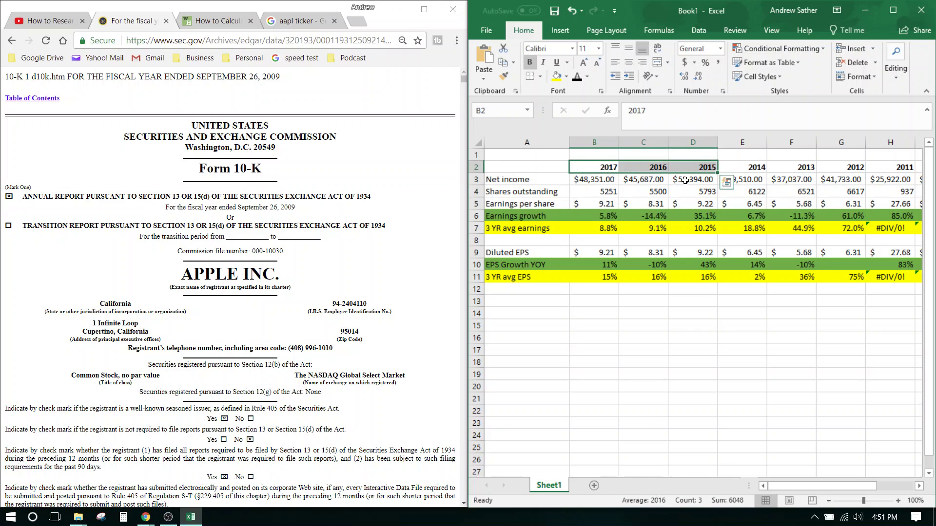
double_click(617, 227)
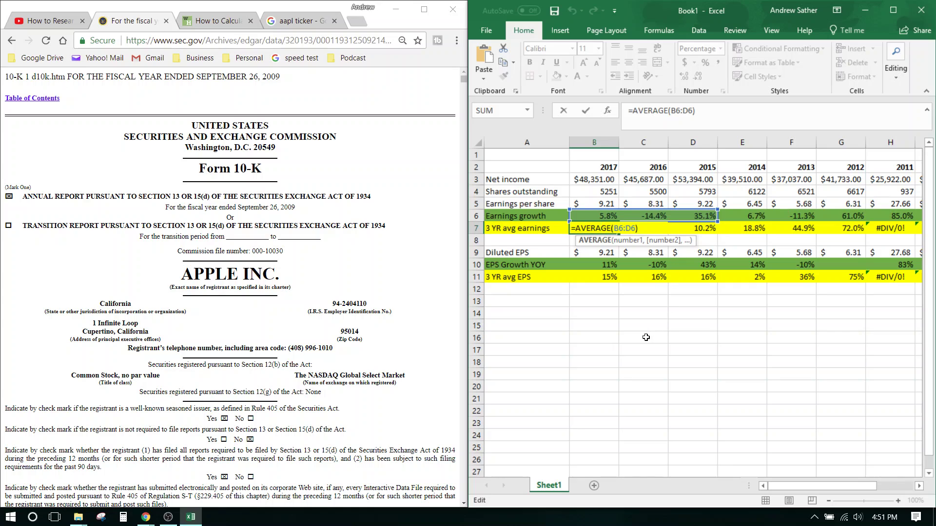
left_click(647, 338)
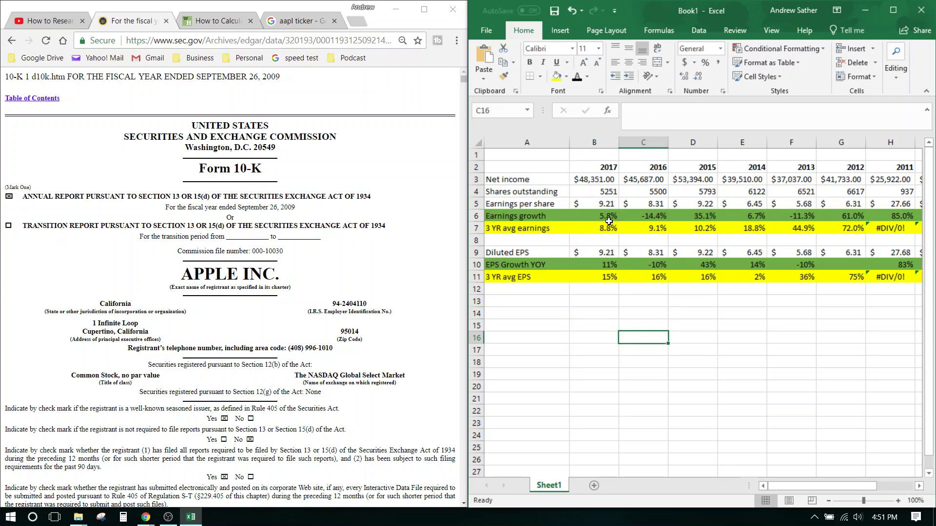
left_click(605, 227)
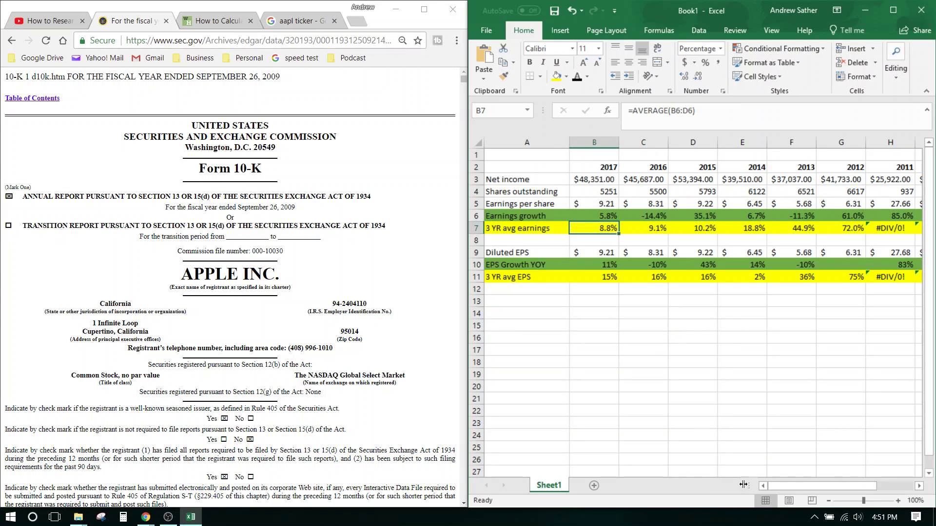
left_click_drag(815, 483, 852, 482)
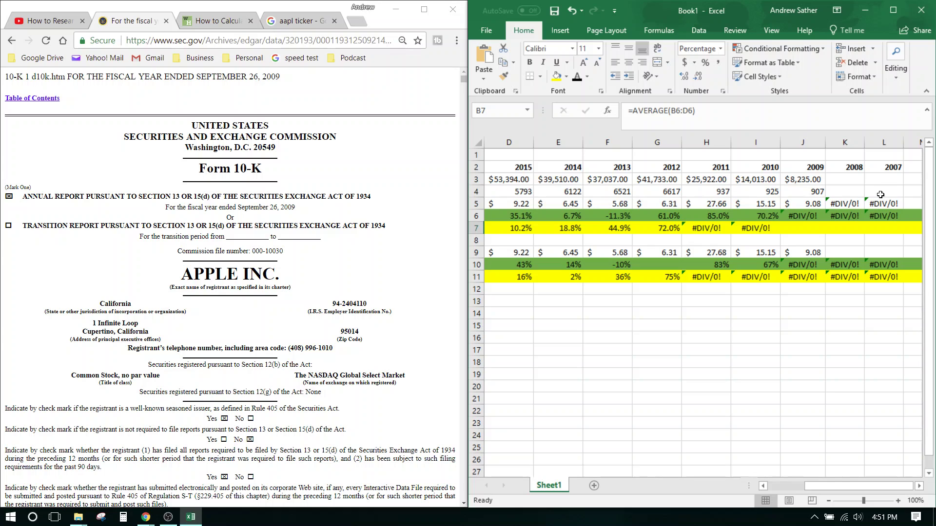
left_click_drag(840, 484, 761, 486)
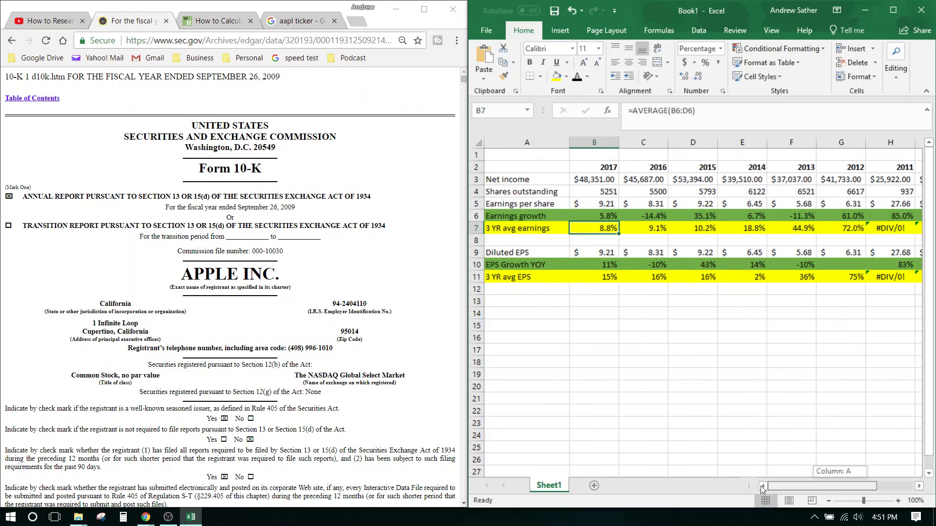
- Search the 2009 10-K for "consolidated balance sheet" and open the linked Consolidated Statements of Operations from the financial statements index
left_click_drag(828, 490, 865, 487)
left_click(297, 208)
scroll(297, 208, "down", 6)
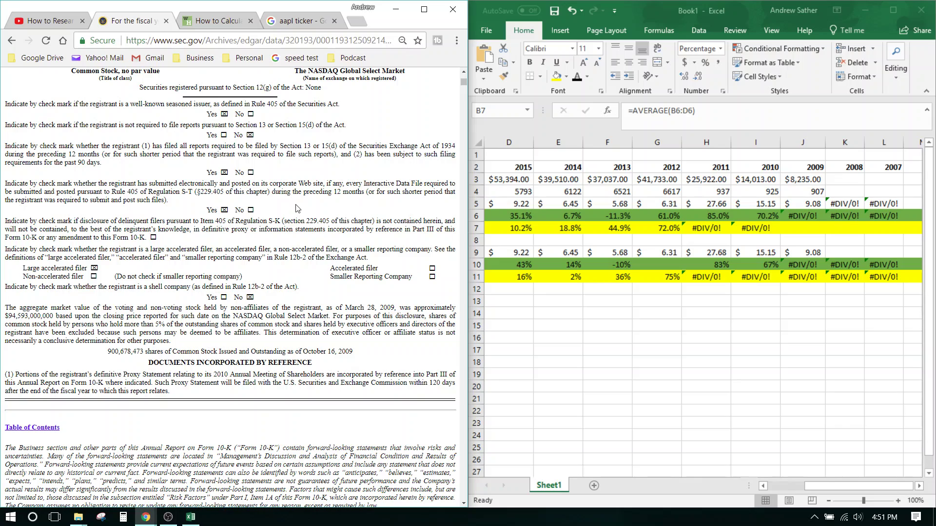
key("ctrl+f")
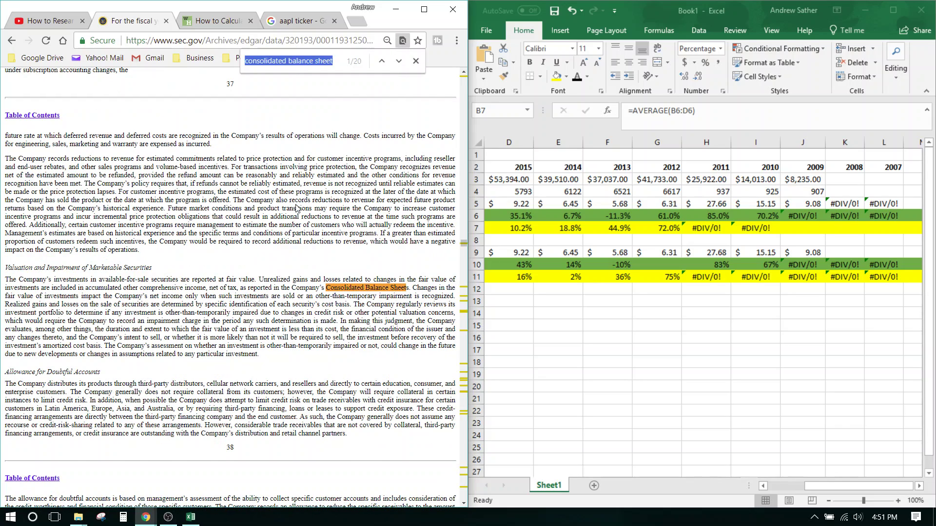
key("Return")
key("Return")
key("Return")
key("Return")
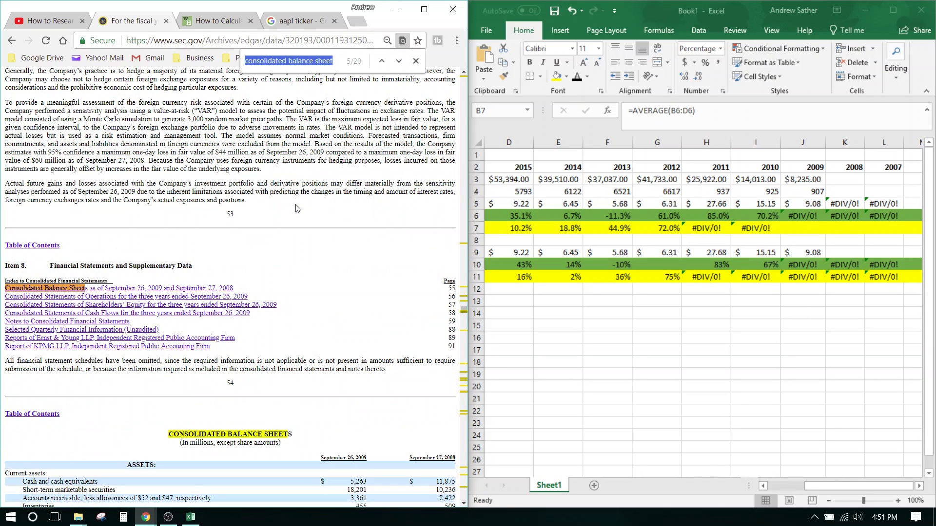
key("Return")
key("Return")
key("Return")
key("Return")
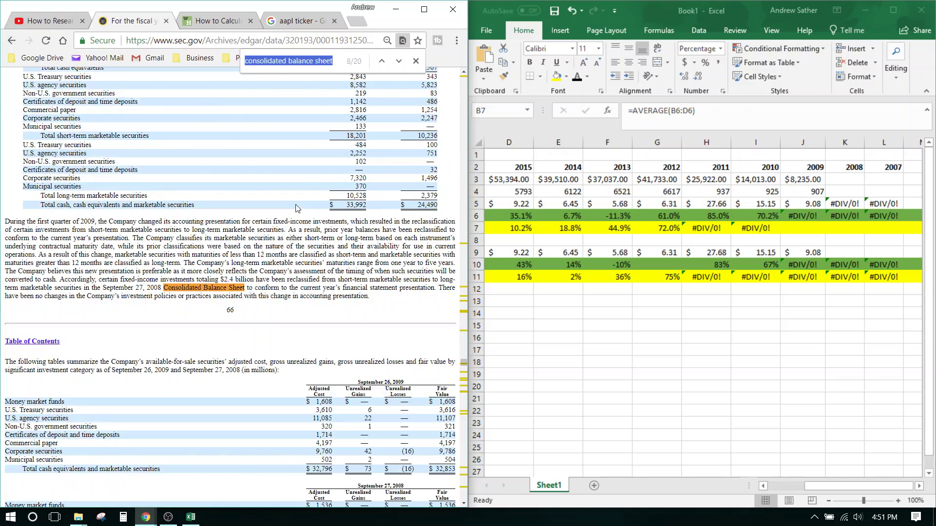
key("Return")
key("Return")
key("Return")
key("Return")
key("Return")
key("Return")
key("Return")
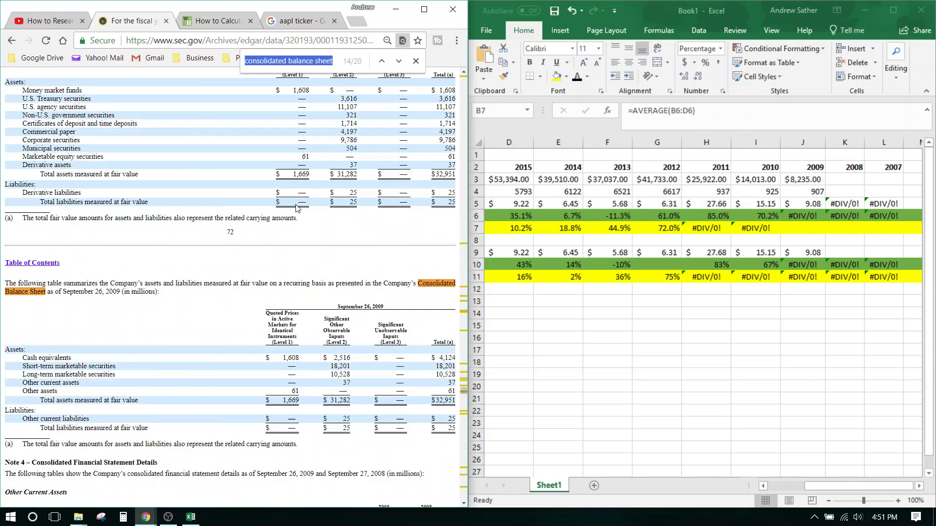
key("Return")
key("Return")
key("Return")
key("Return")
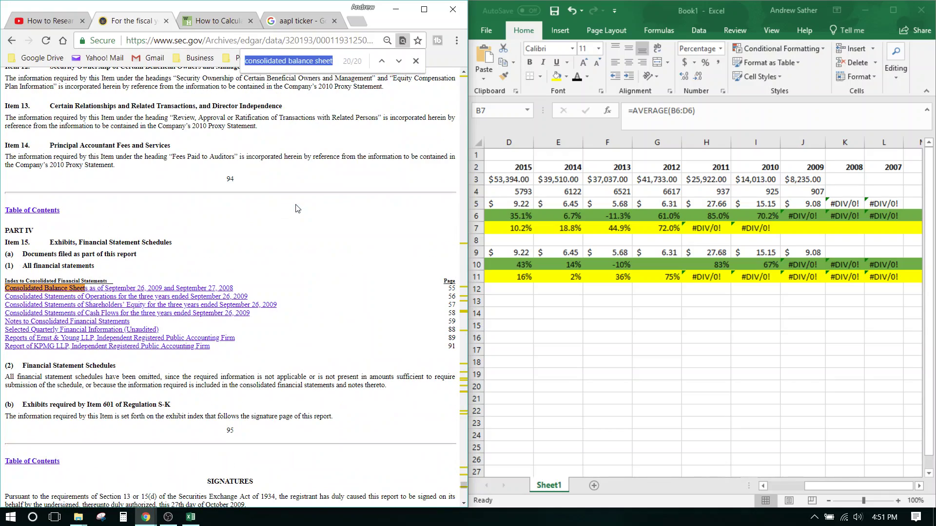
left_click(230, 297)
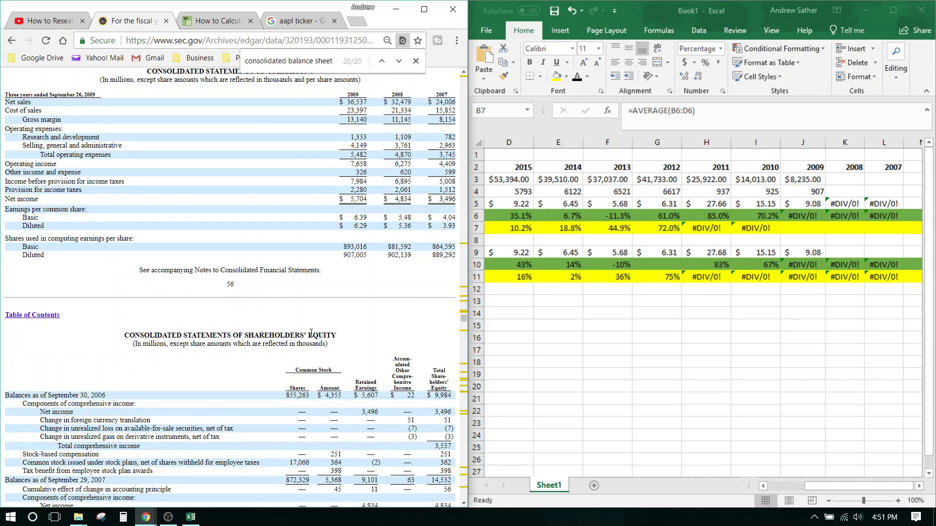
- In Excel, set the Net income row to 5704 for 2009, 4834 for 2008 and 3496 for 2007
left_click(818, 179)
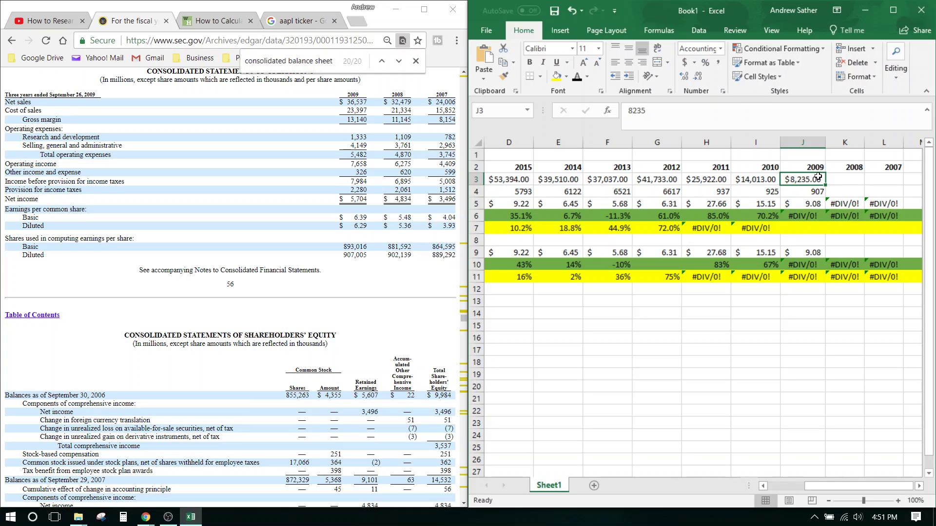
type("5704")
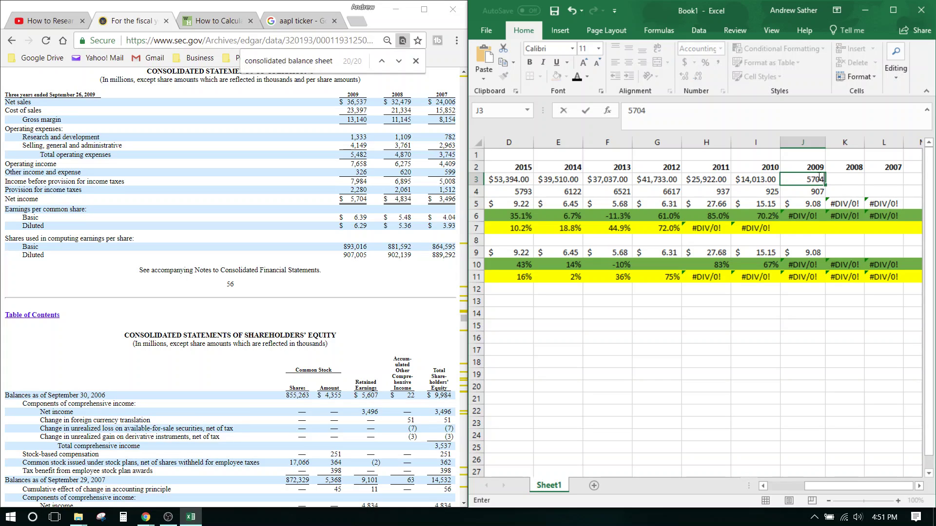
key("Tab")
type("4834")
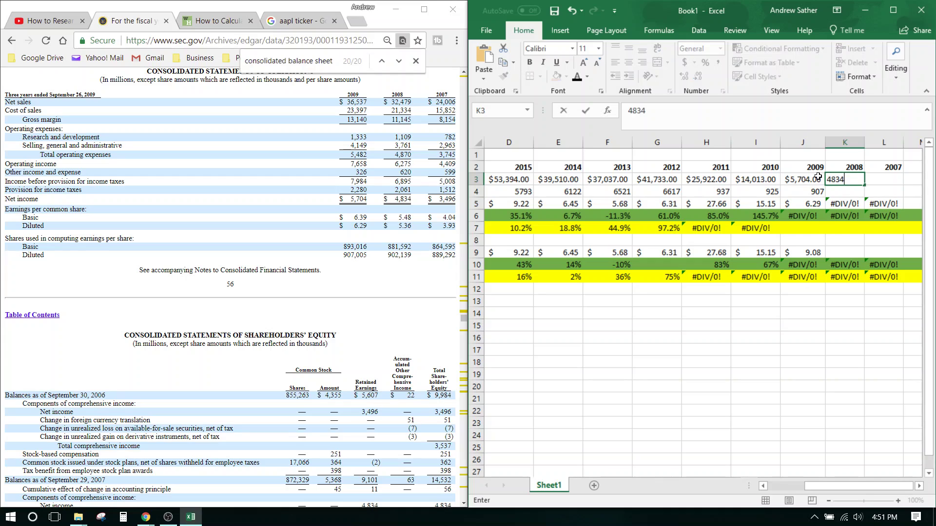
key("Tab")
type("3496")
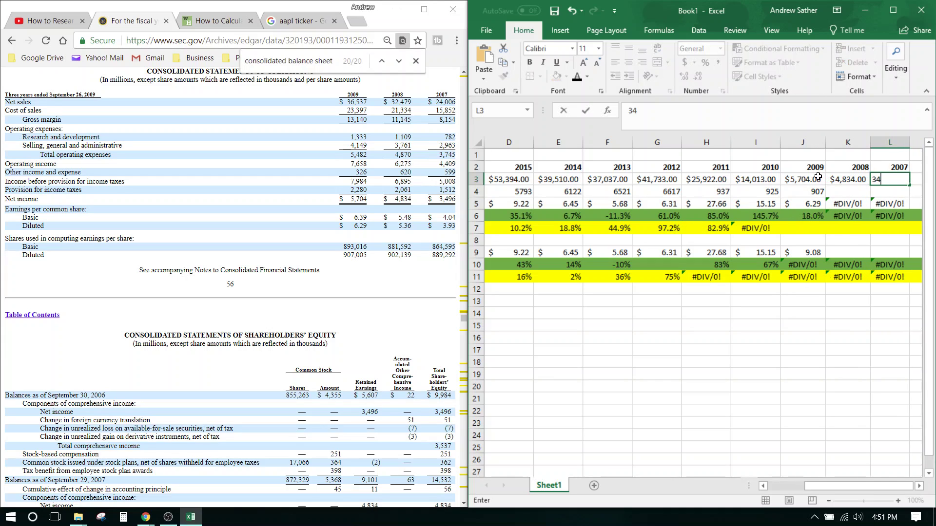
key("Tab")
- Fill in the Shares outstanding row with 902 for 2008 and 889 for 2007
key("Down")
key("Left")
key("Left")
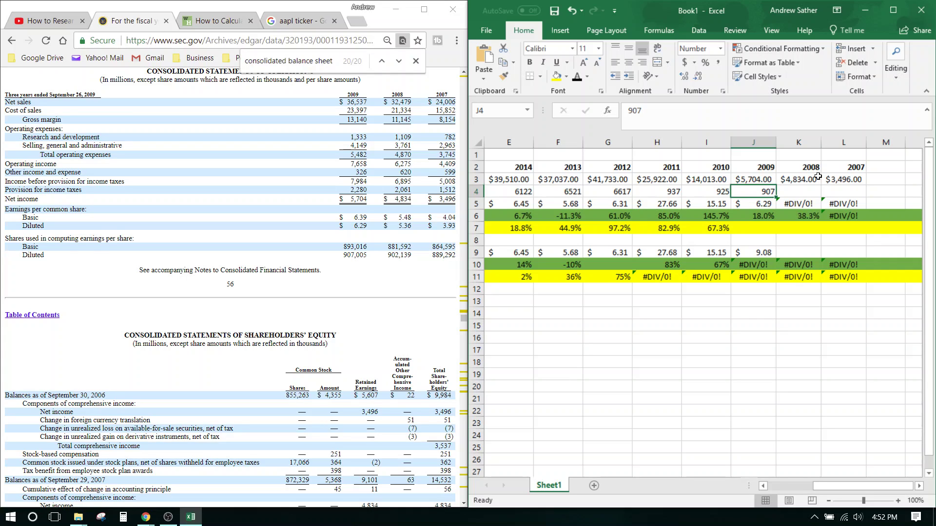
key("Right")
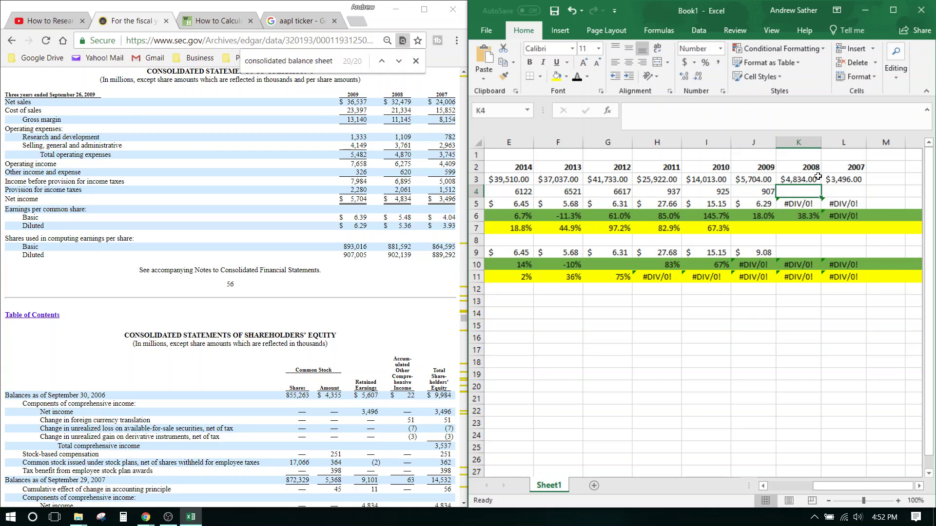
type("902")
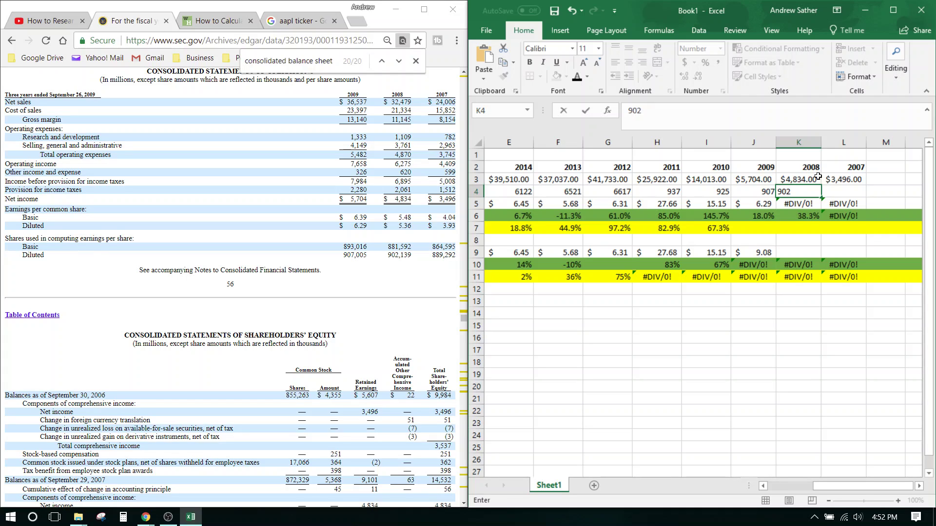
key("Right")
type("8")
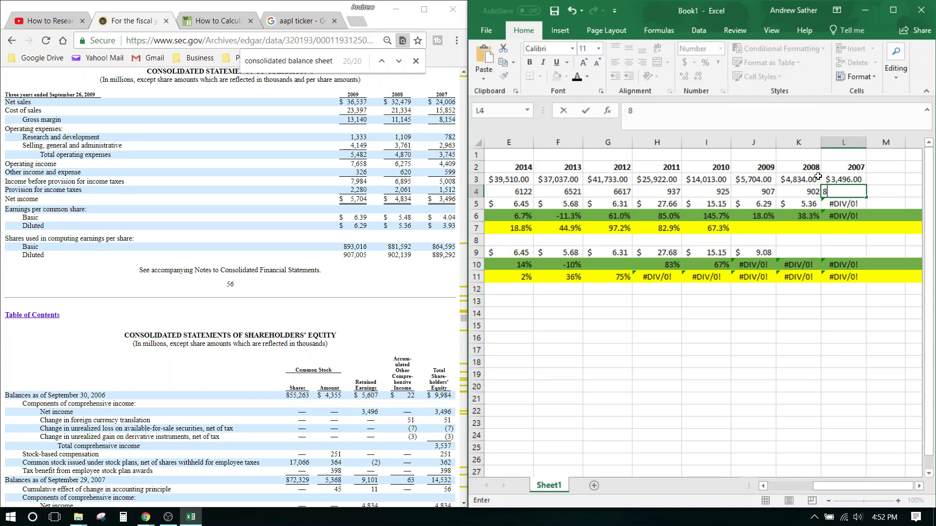
key("Right")
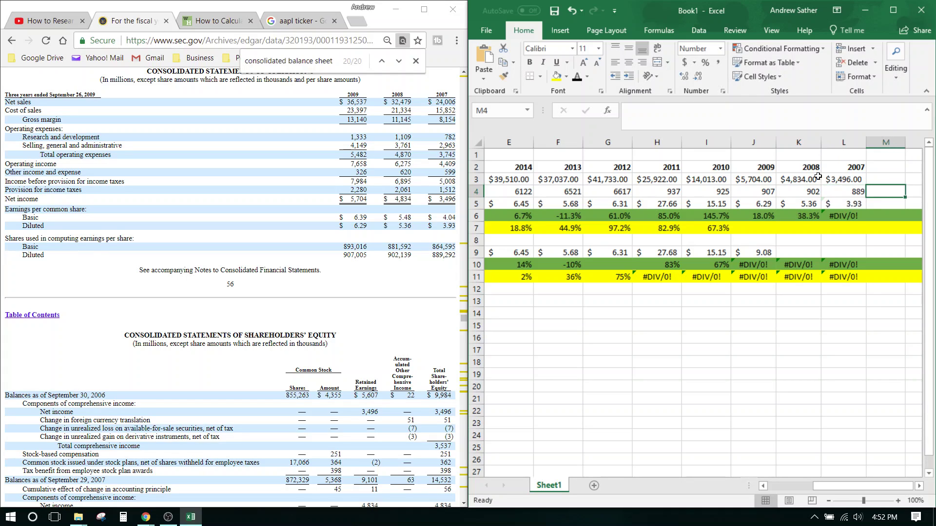
- Look back to the 2017 column and inspect its three-year average earnings formula
left_click(355, 95)
left_click_drag(859, 485, 817, 481)
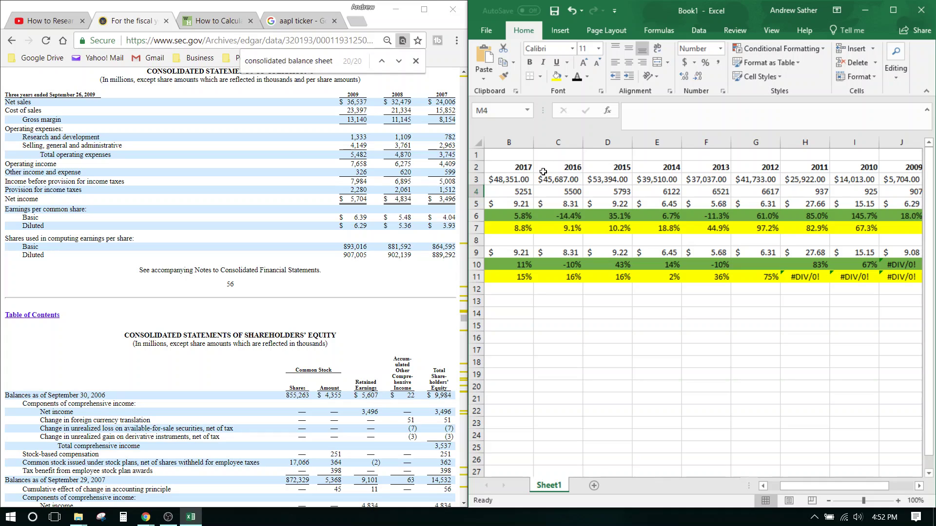
left_click(520, 229)
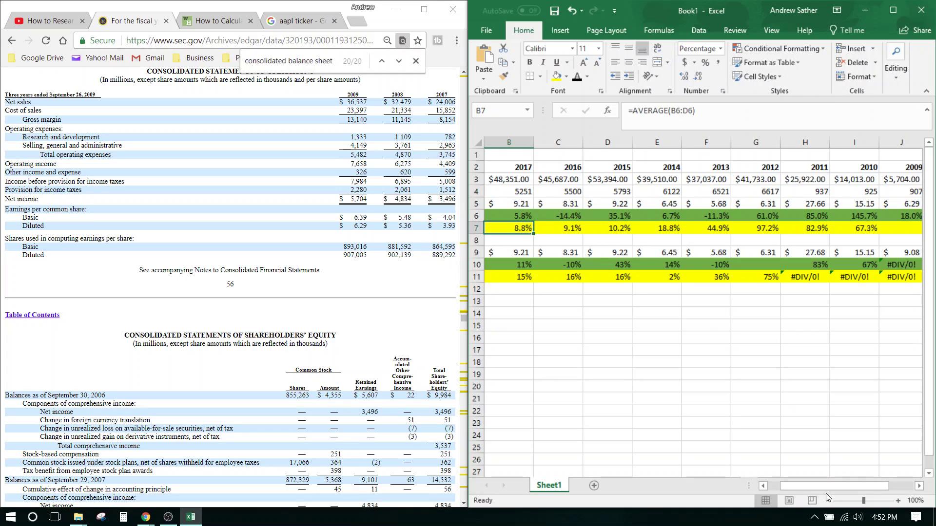
- Insert a new sheet row directly below 3 YR avg earnings and label it GRAHAM GROWTH
left_click_drag(825, 489, 785, 489)
left_click(521, 241)
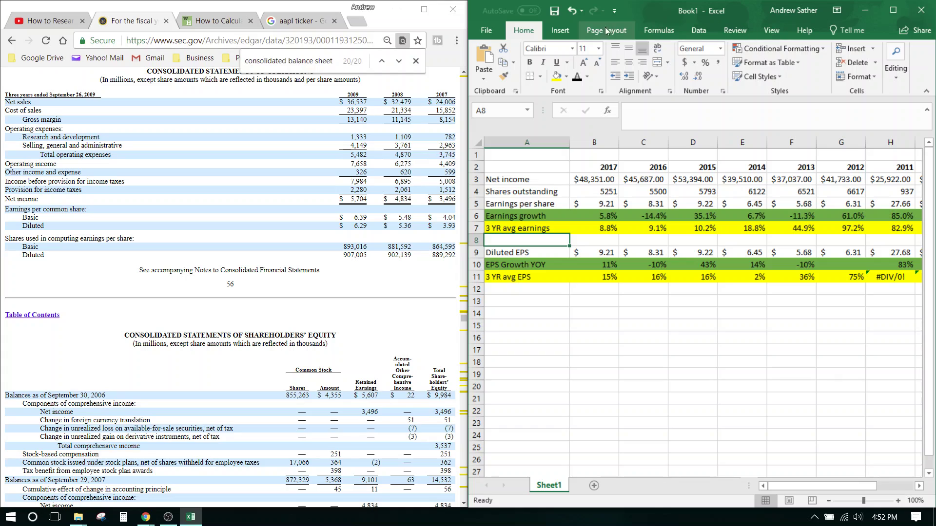
left_click(874, 48)
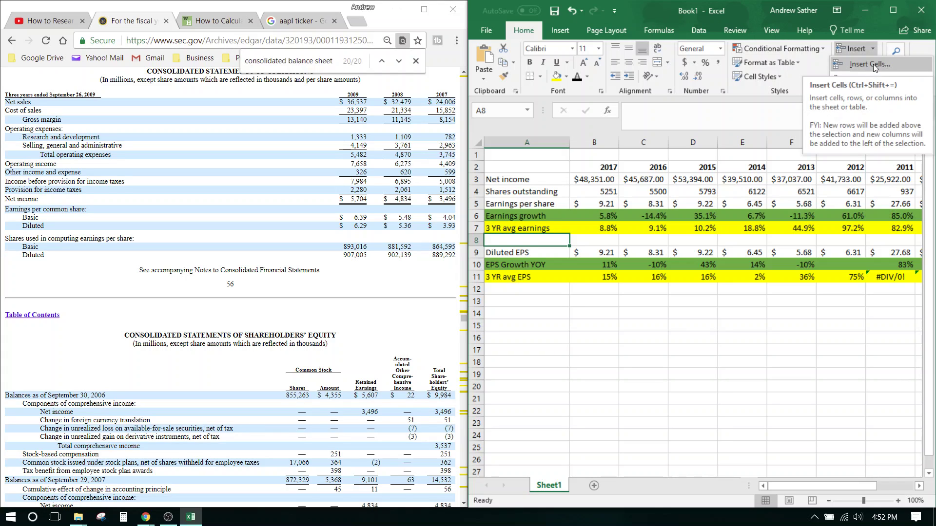
left_click(875, 80)
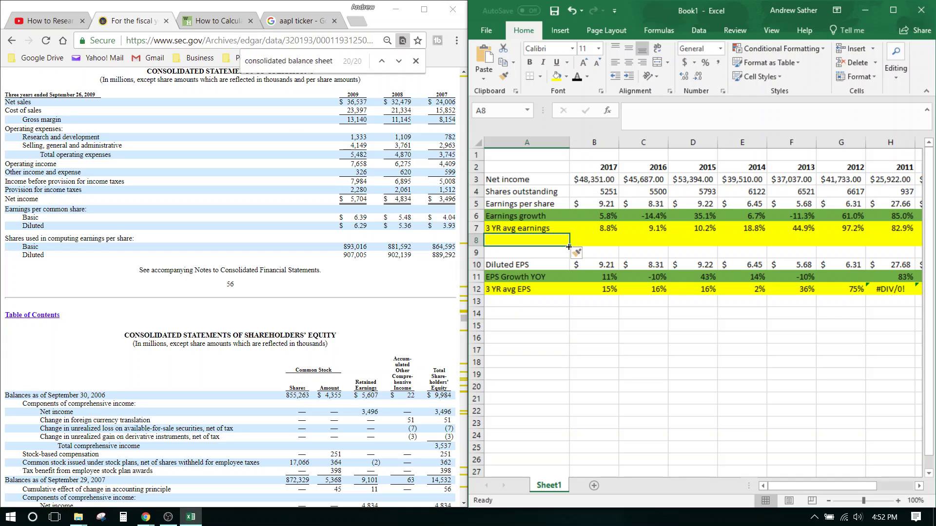
type("GRAHAM")
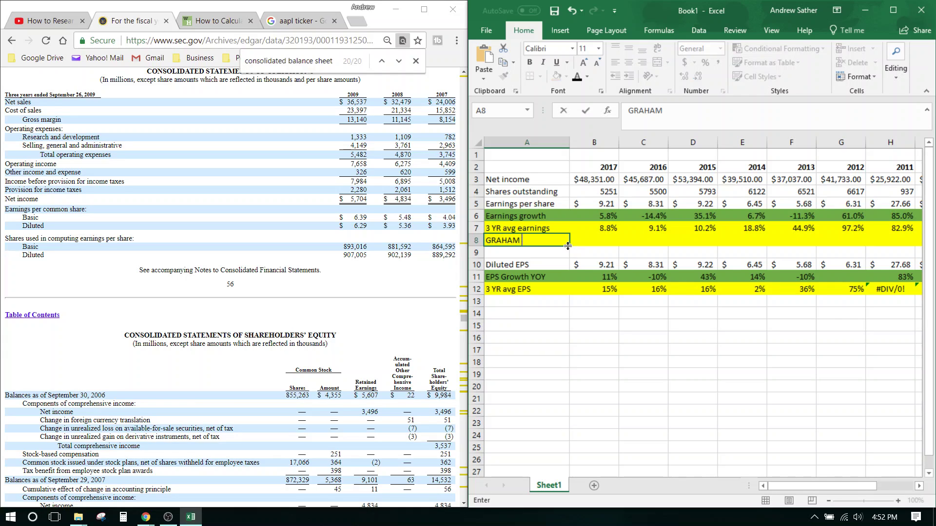
type(" GROWTH")
key("Return")
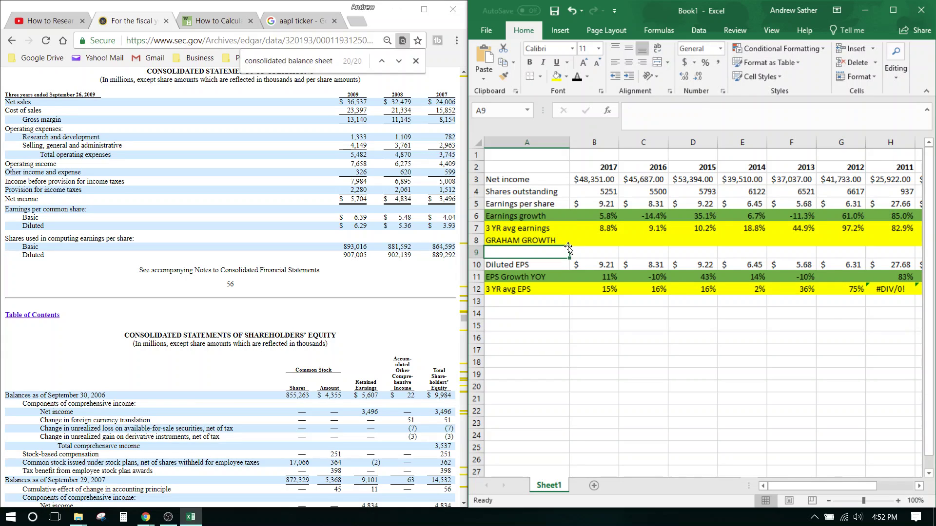
- Make the GRAHAM GROWTH label bold and fill all of row 8 with light blue
left_click(556, 239)
key("ctrl+b")
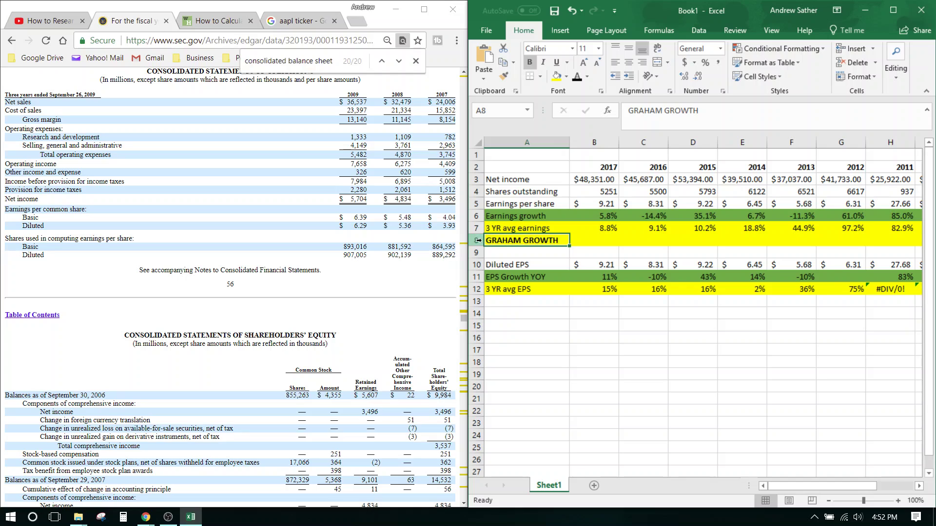
left_click(477, 240)
left_click(566, 76)
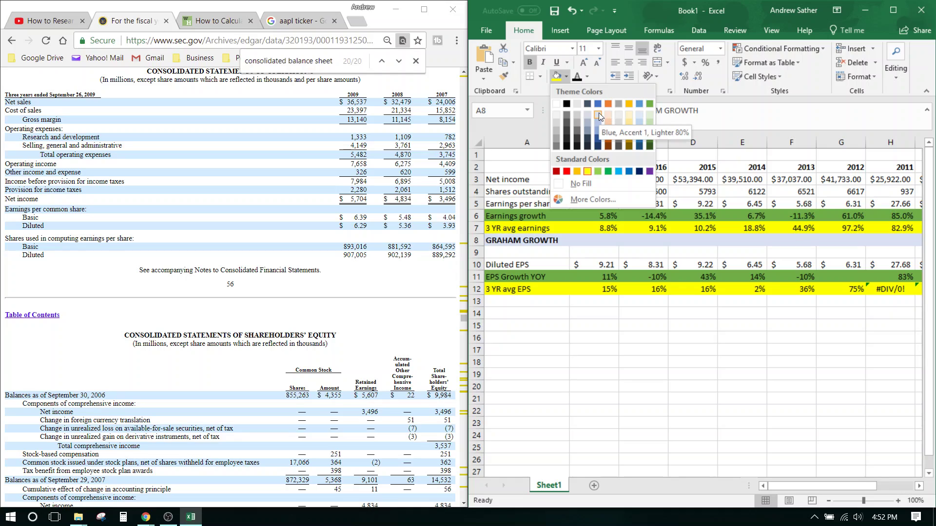
left_click(639, 112)
- Examine the 2017 column's year, three-year average and empty Graham growth cell, and check the older years
left_click(583, 240)
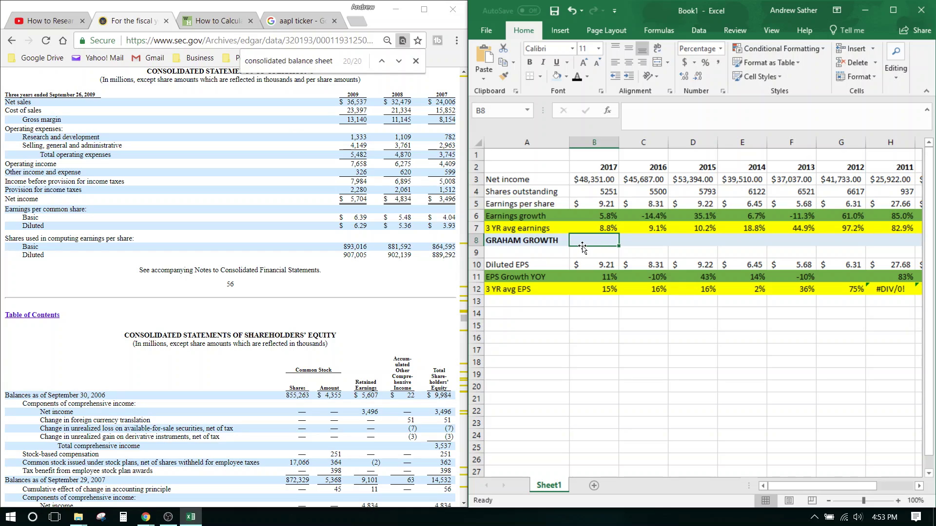
left_click(601, 167)
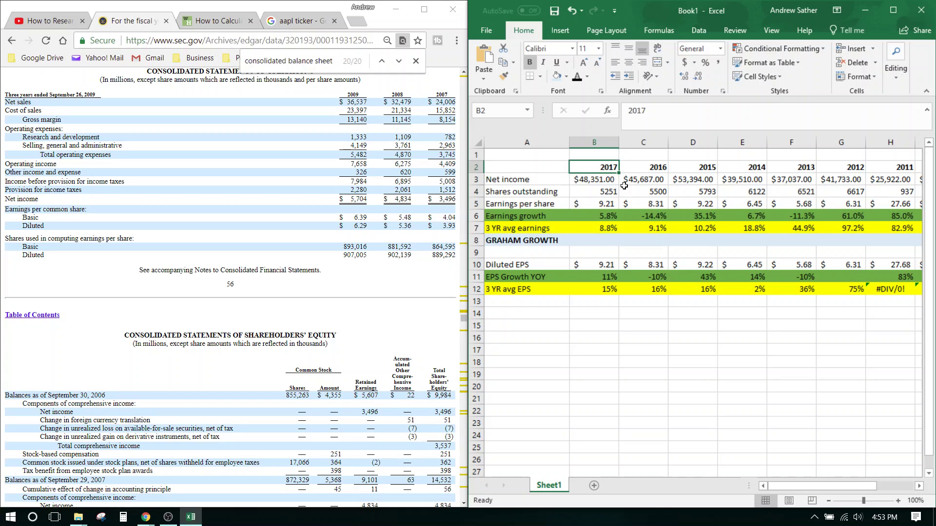
left_click(610, 229)
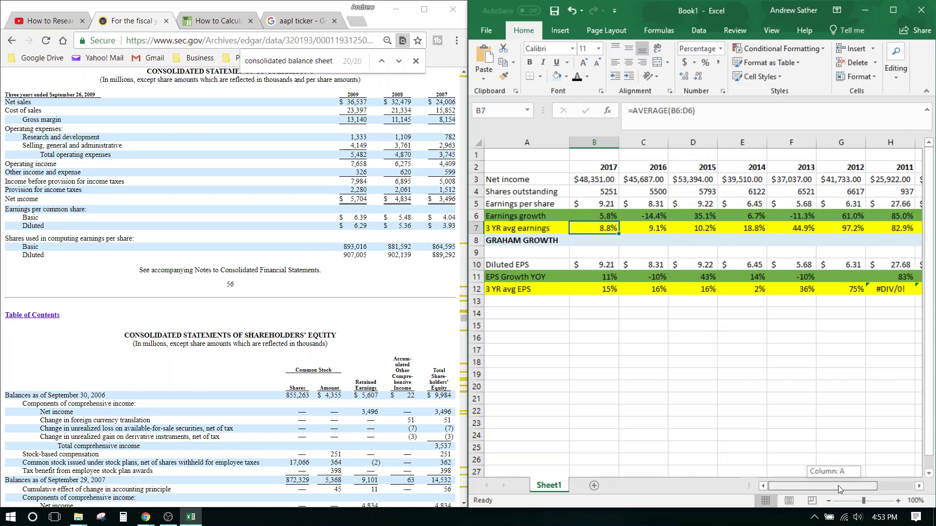
left_click_drag(838, 486, 794, 487)
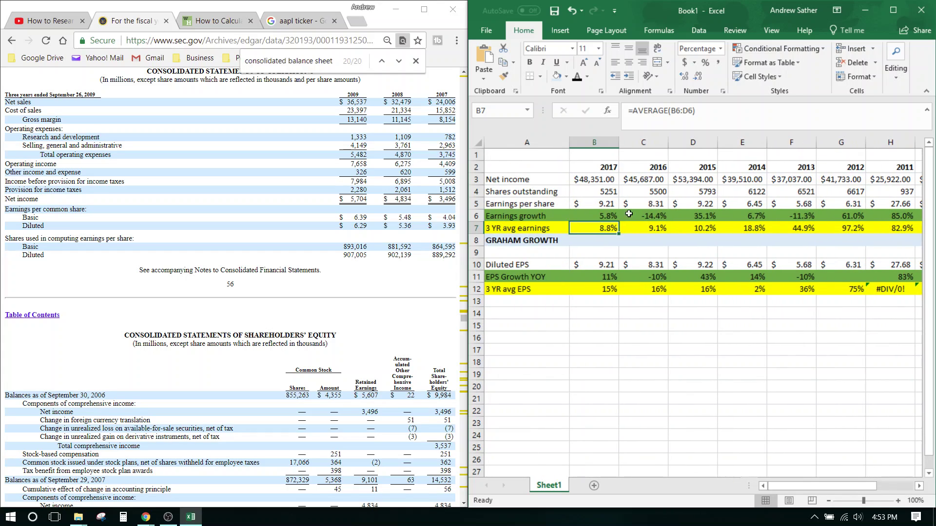
- Change the label in cell A8 to GRAHAM 7YR GROWTH
double_click(524, 239)
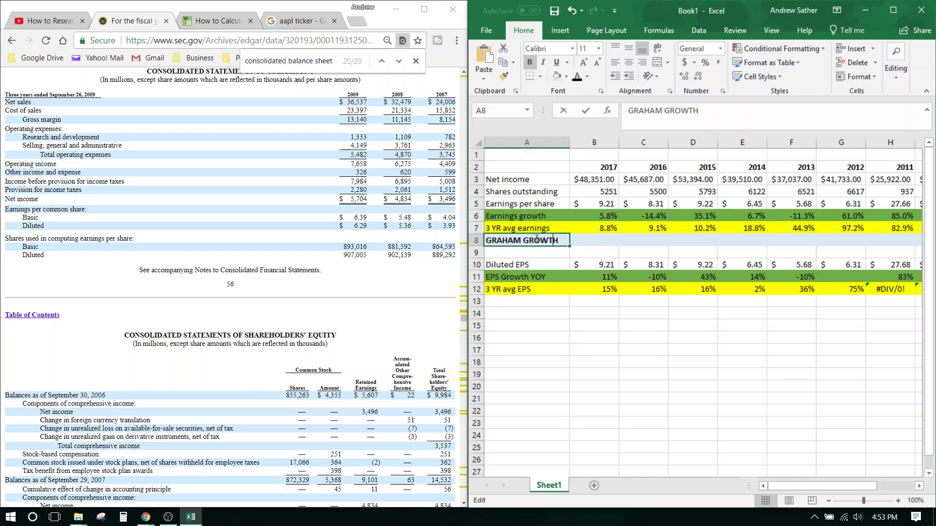
type("7YR")
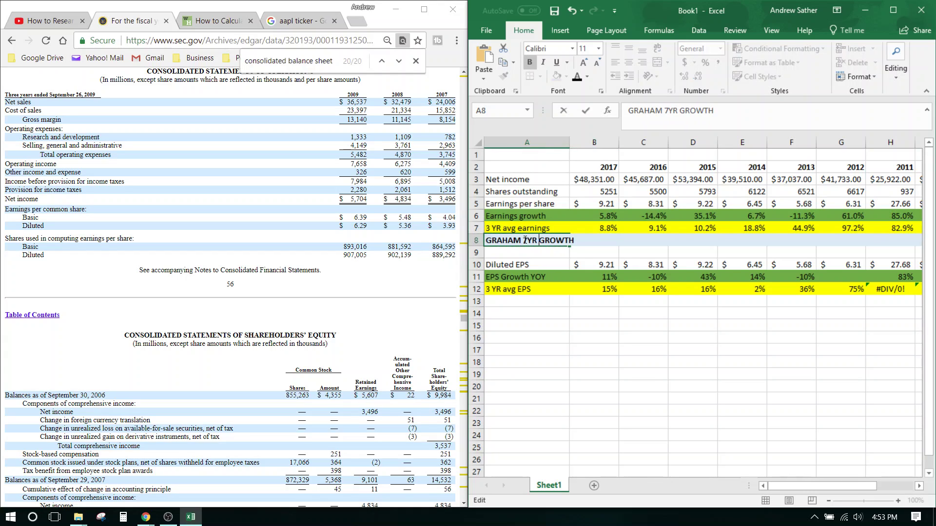
left_click(594, 313)
- Check the seven-year span for the Graham growth calculation by comparing the 2017 and 2010 columns
left_click(602, 240)
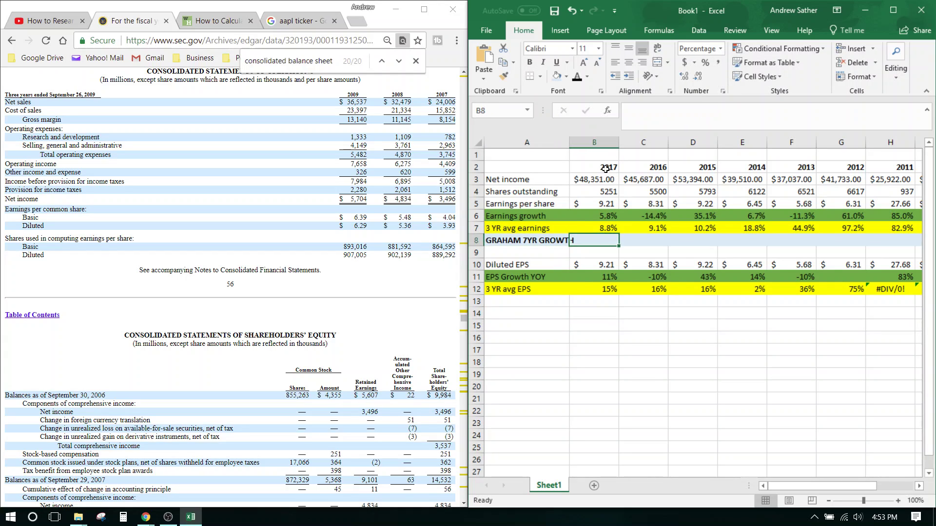
left_click(606, 169)
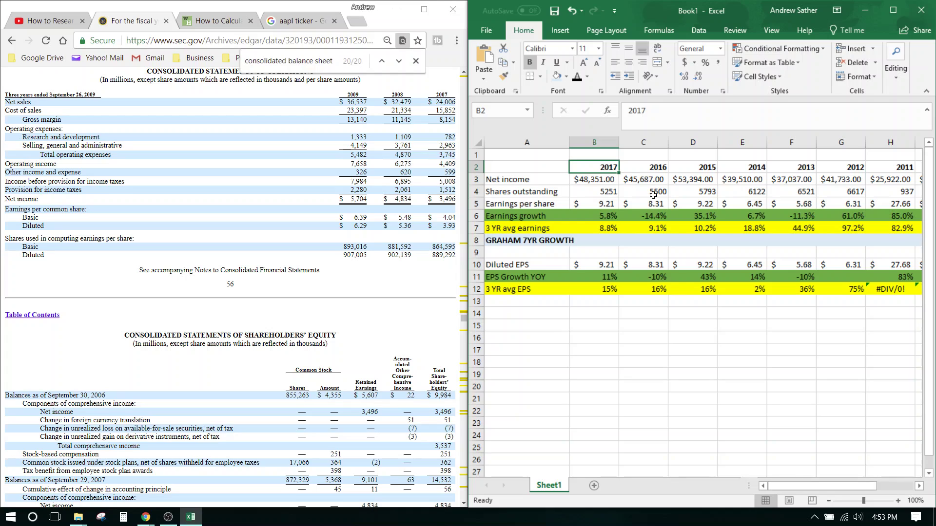
left_click_drag(853, 487, 880, 486)
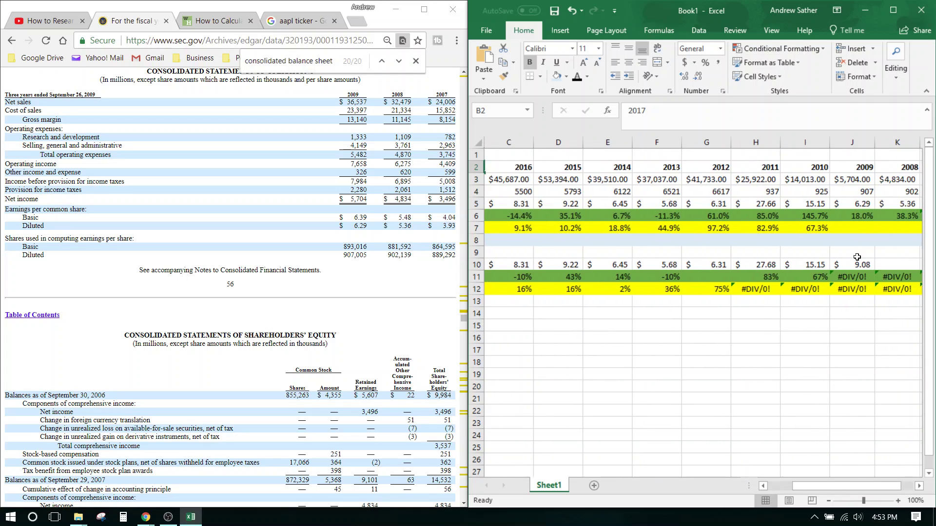
left_click(811, 179)
left_click(814, 169)
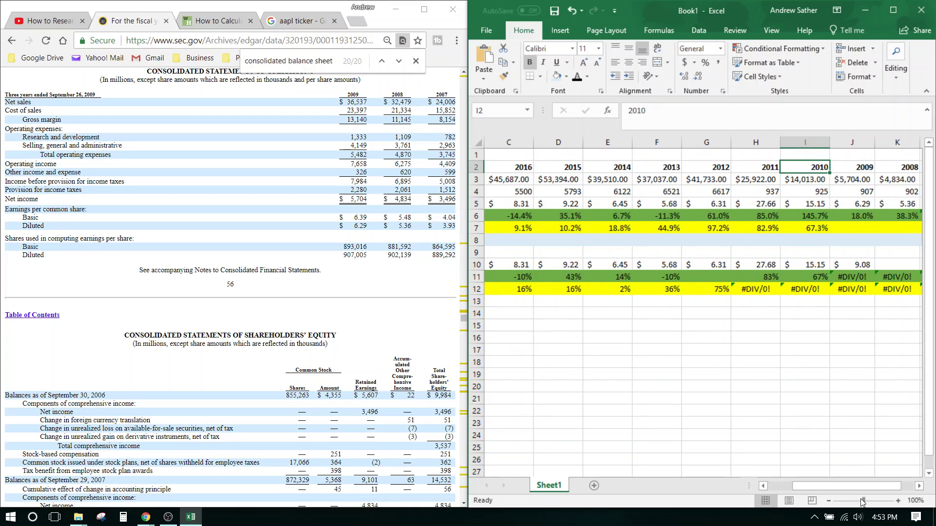
left_click_drag(859, 486, 814, 481)
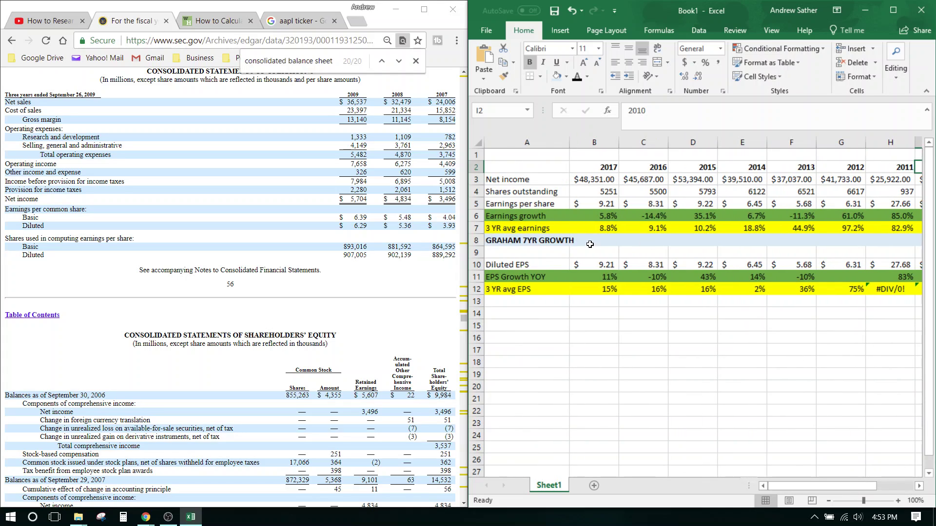
left_click(505, 227)
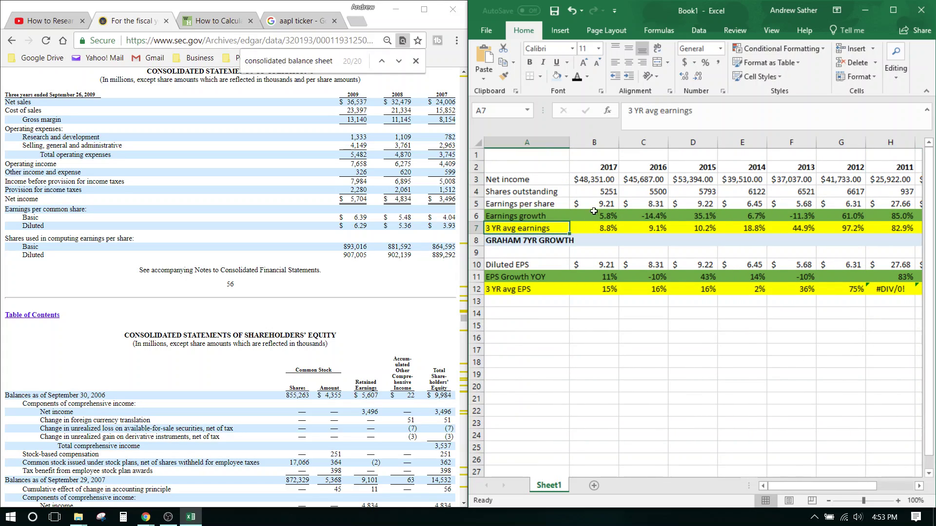
double_click(608, 239)
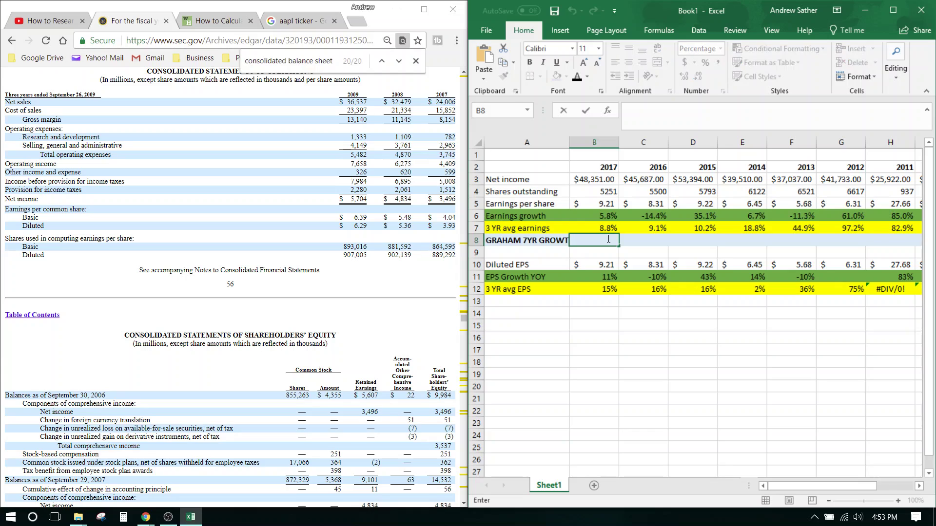
type("=")
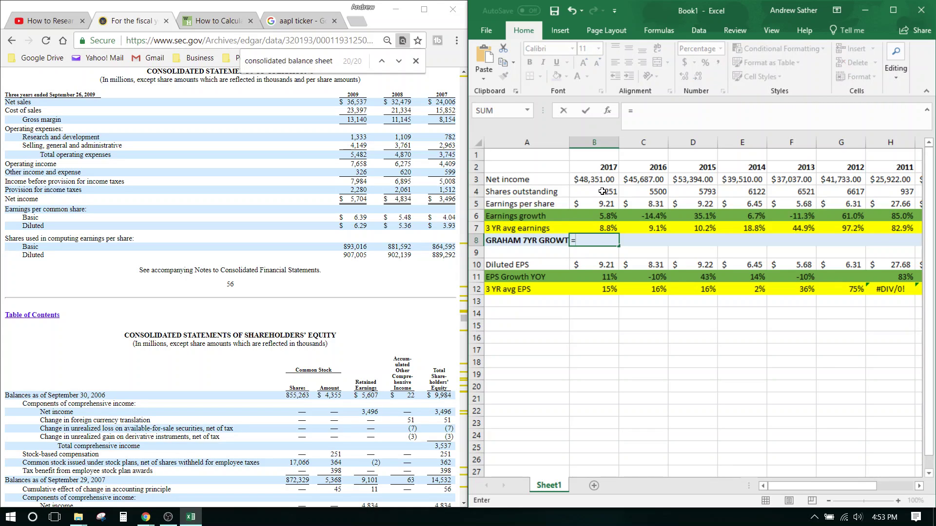
left_click(597, 228)
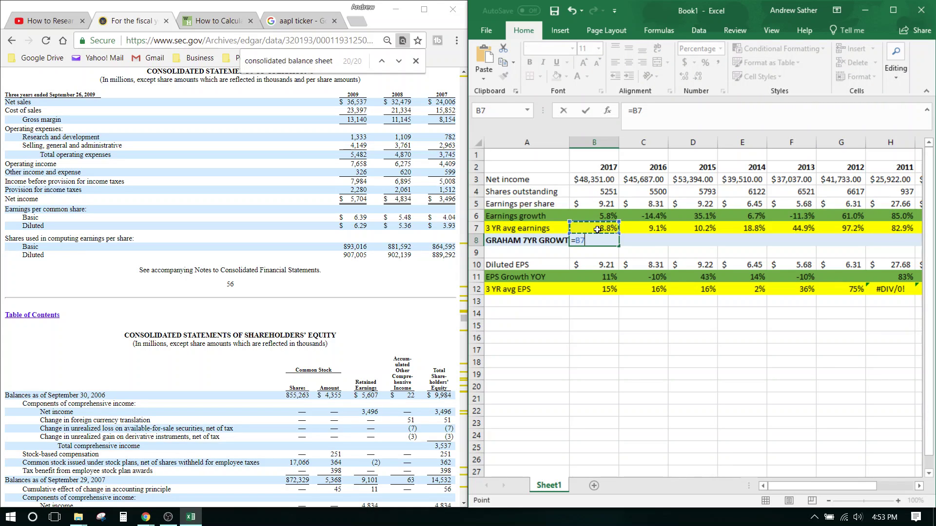
left_click_drag(831, 486, 844, 487)
type("-")
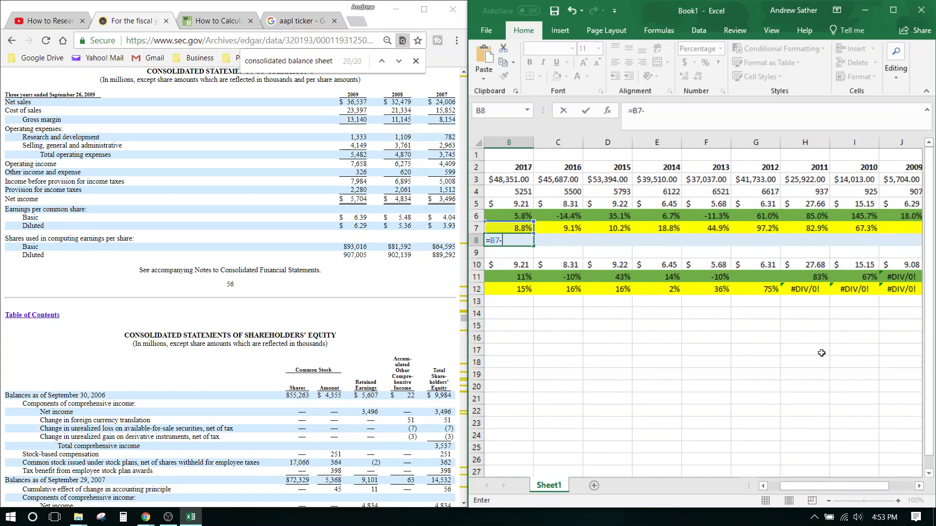
left_click(856, 229)
left_click_drag(836, 486, 823, 486)
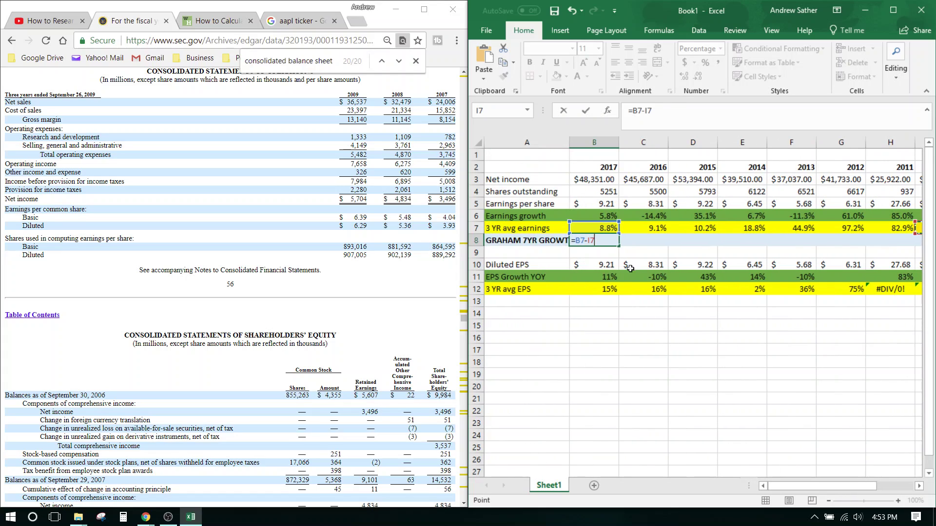
left_click(576, 242)
type("(")
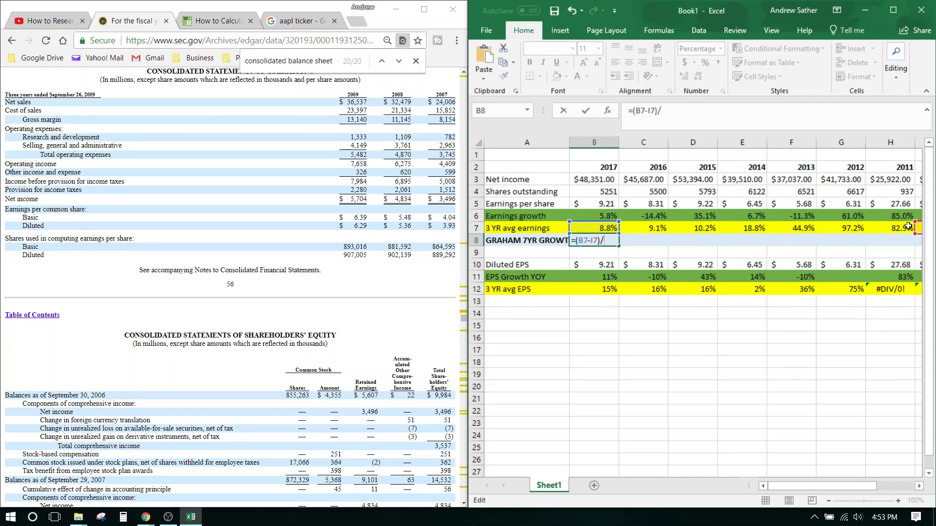
left_click_drag(824, 486, 848, 486)
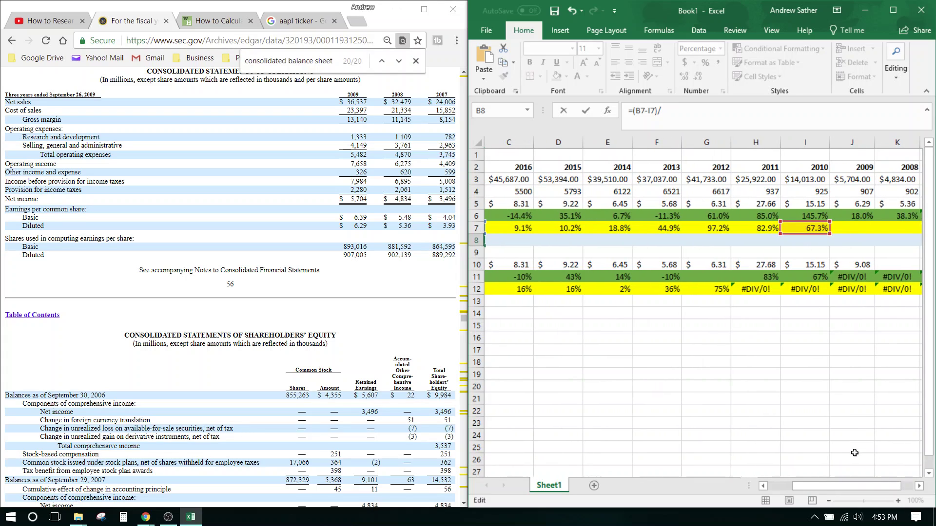
left_click_drag(853, 485, 828, 485)
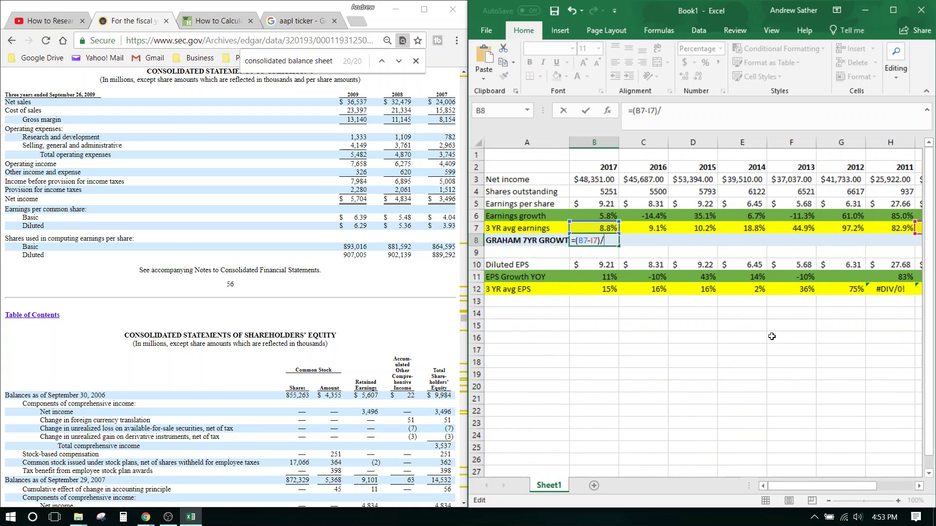
key("Escape")
left_click(692, 336)
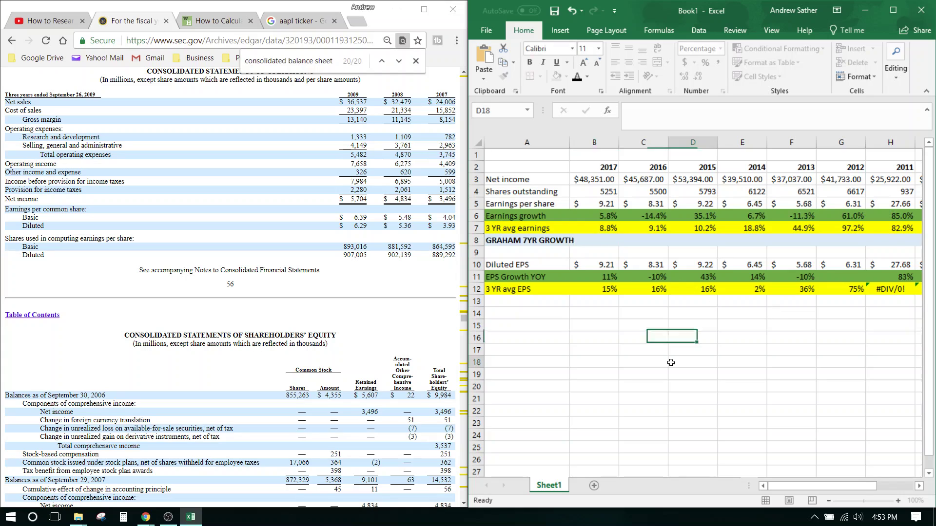
left_click(692, 362)
- Enter =(B3-I3)/I3 in cell B8 to calculate net income growth from 2010 to 2017
left_click(604, 241)
type("=")
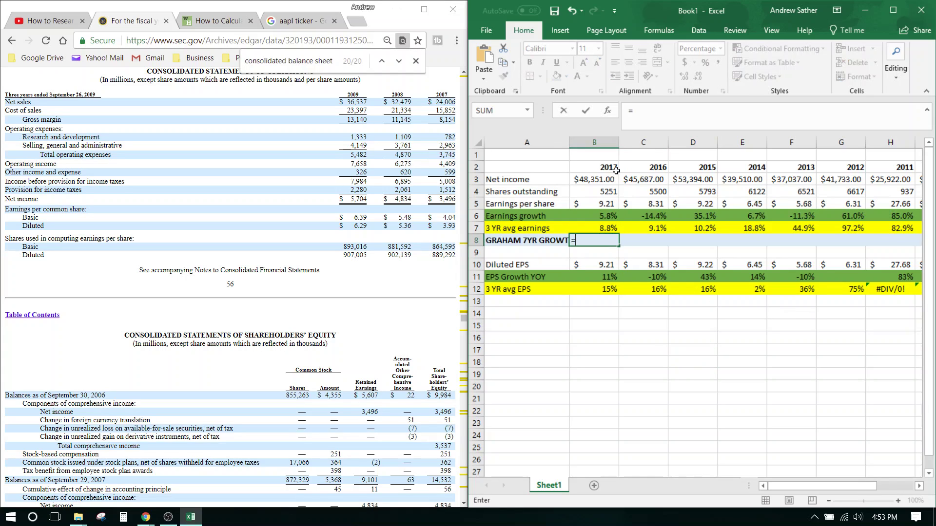
left_click(597, 179)
left_click(578, 242)
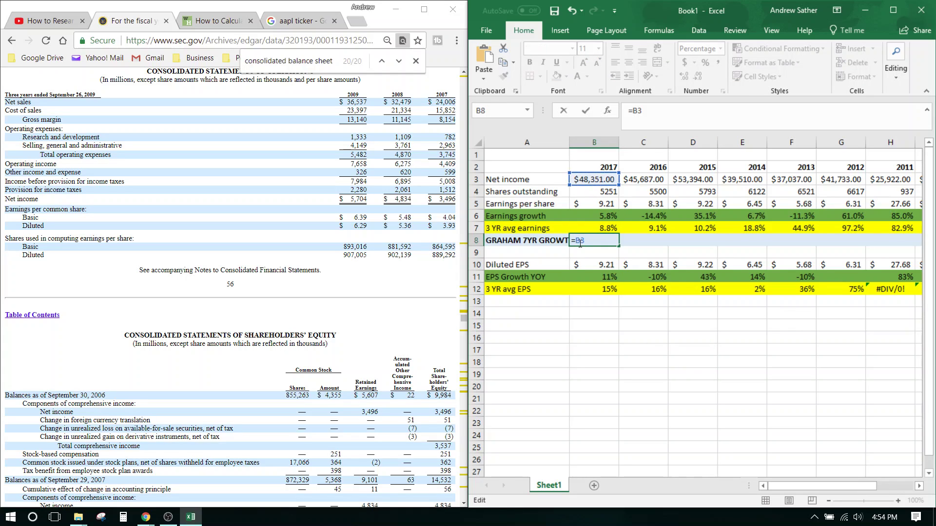
type("(B3-")
left_click(918, 179)
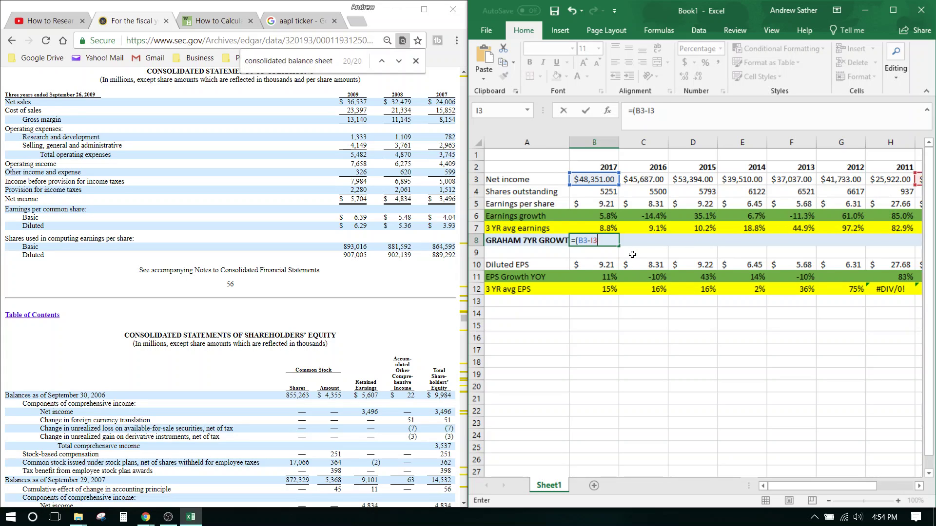
type(")/I3")
key("Return")
- Wrap the growth formula in B8 in parentheses and divide it by seven years, making it =((B3-I3)/I3)/7
double_click(595, 240)
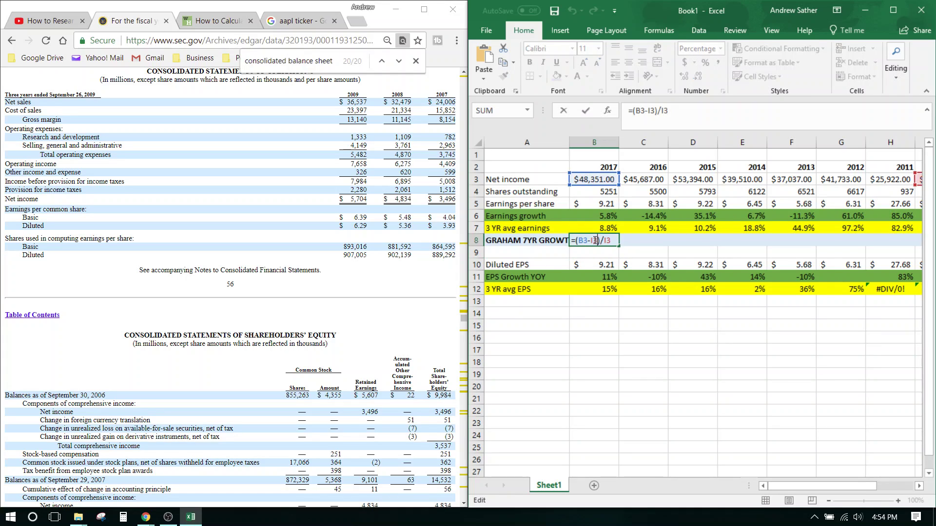
left_click(578, 240)
type("(")
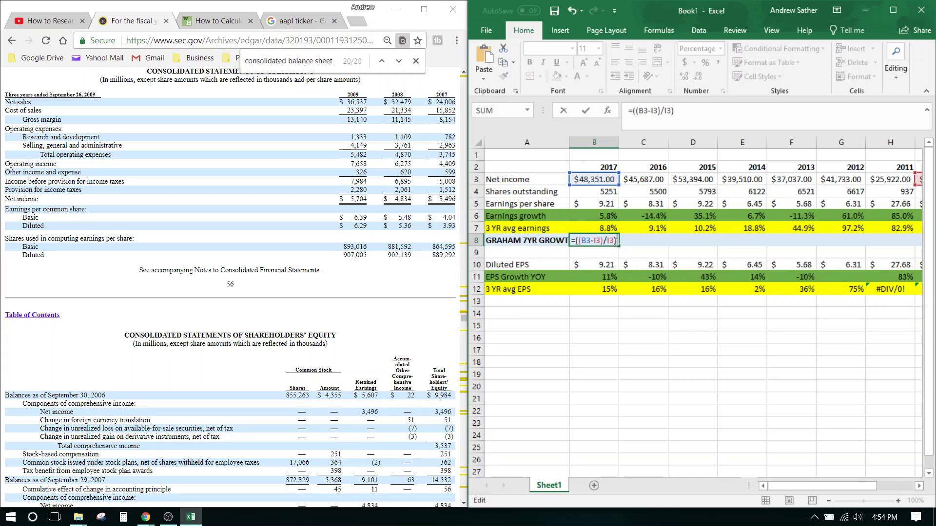
key("Return")
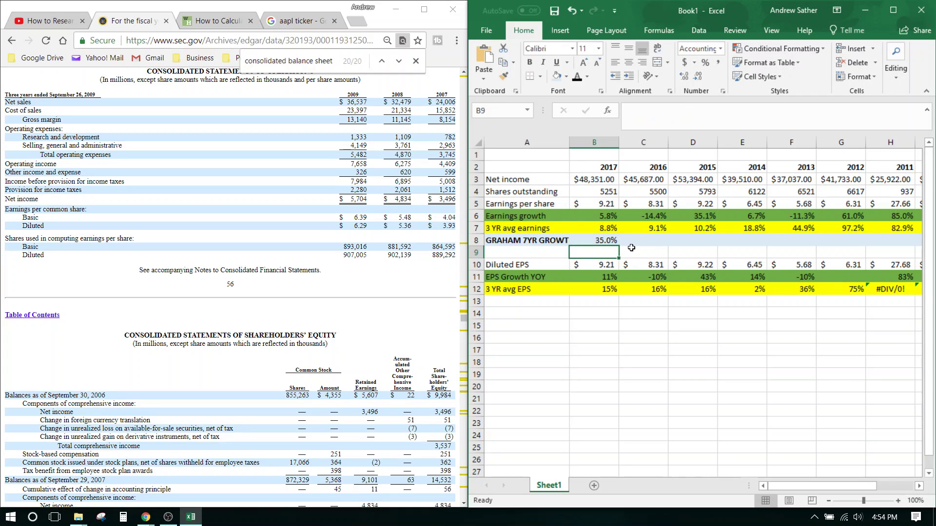
- Check the B8 growth formula and its 2017 and 2010 net income references against the wikiHow growth rate formula in the browser
double_click(618, 242)
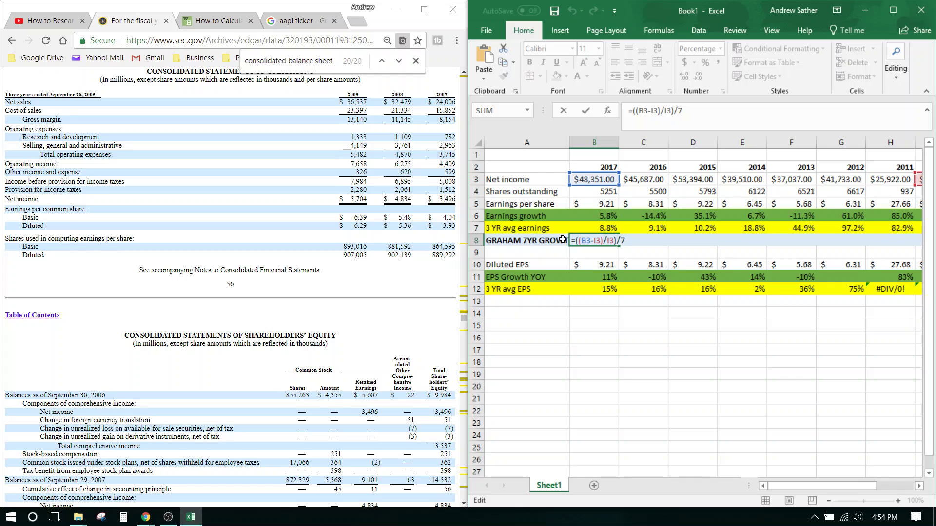
mouse_move(812, 488)
left_mouse_down()
mouse_move(831, 489)
mouse_move(823, 486)
left_mouse_up()
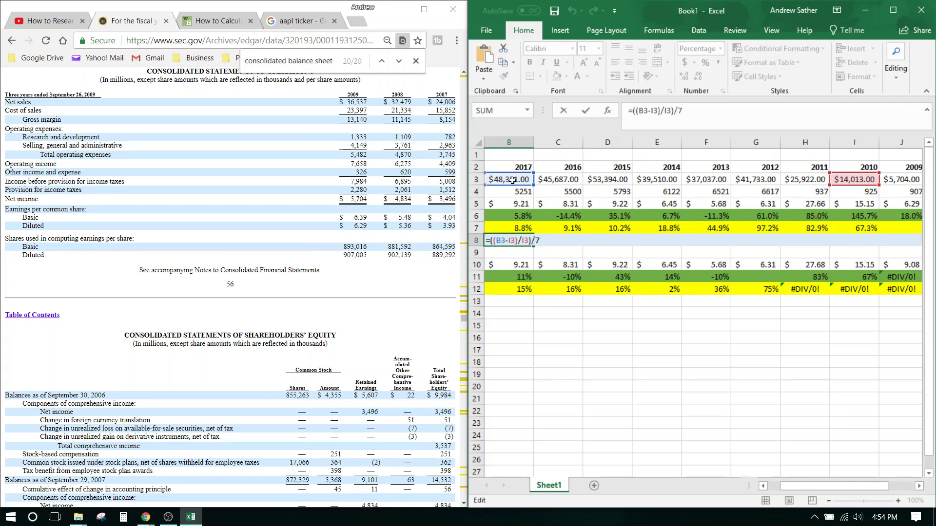
left_click(224, 21)
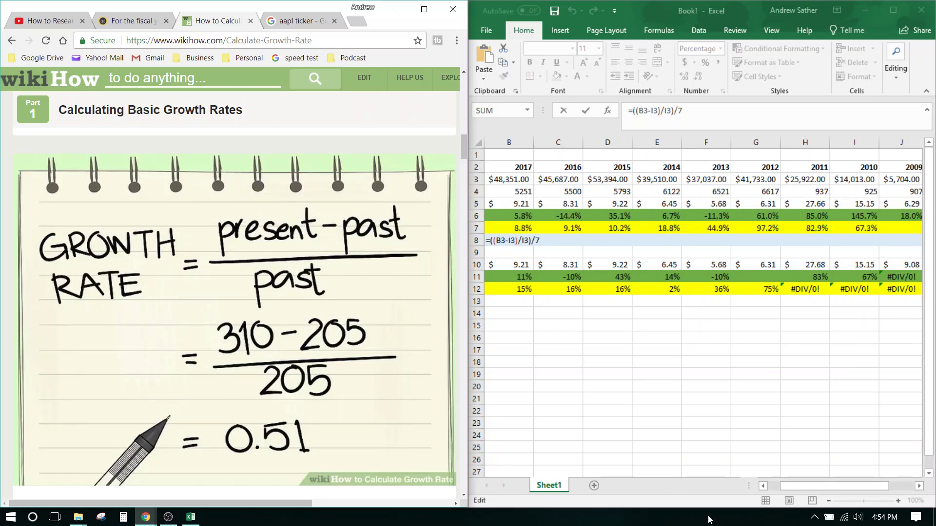
left_click(822, 491)
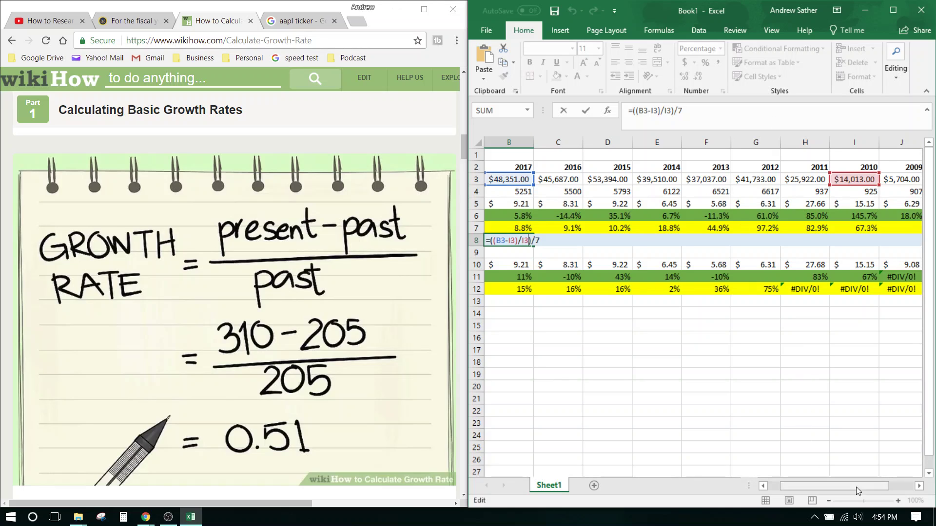
left_click_drag(858, 490, 846, 489)
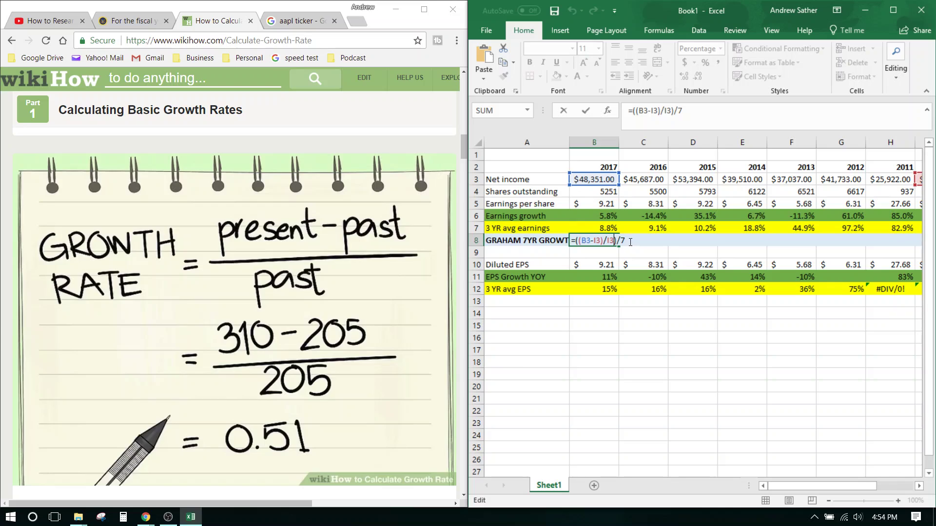
key("ctrl+Return")
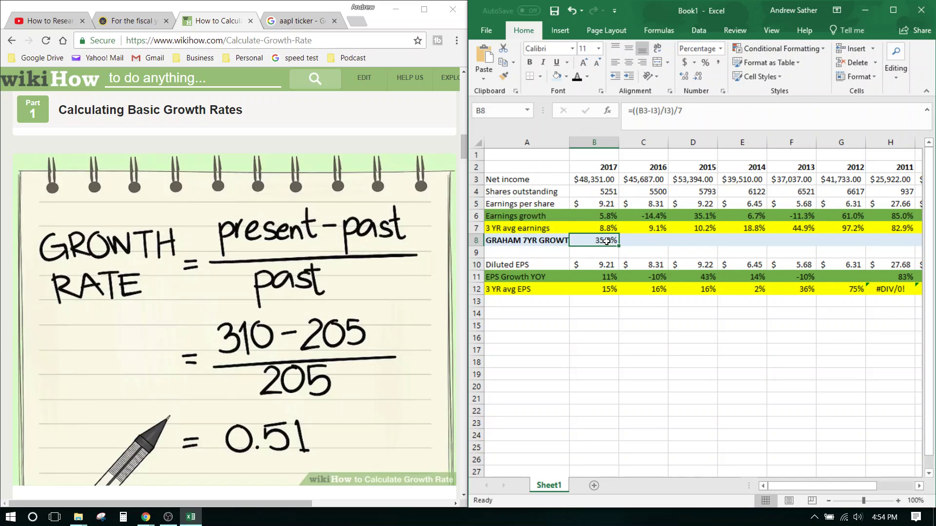
double_click(606, 241)
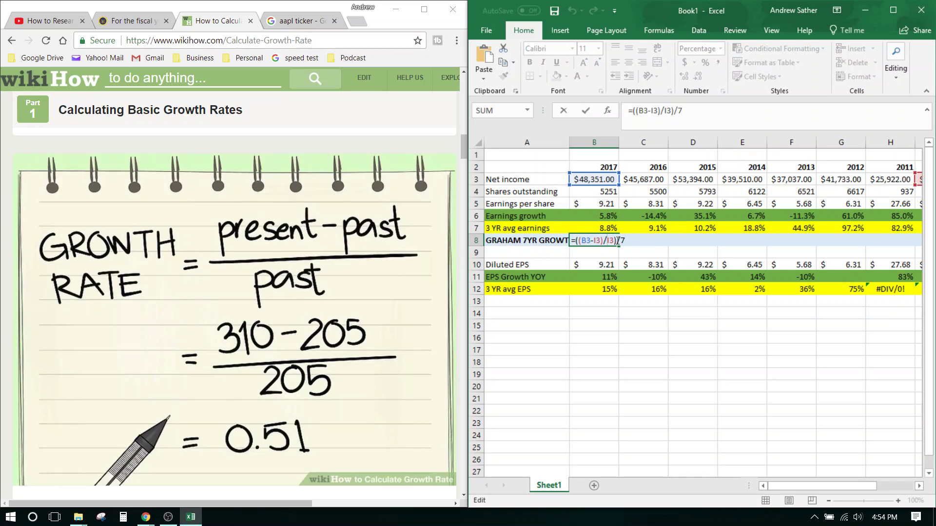
key("Escape")
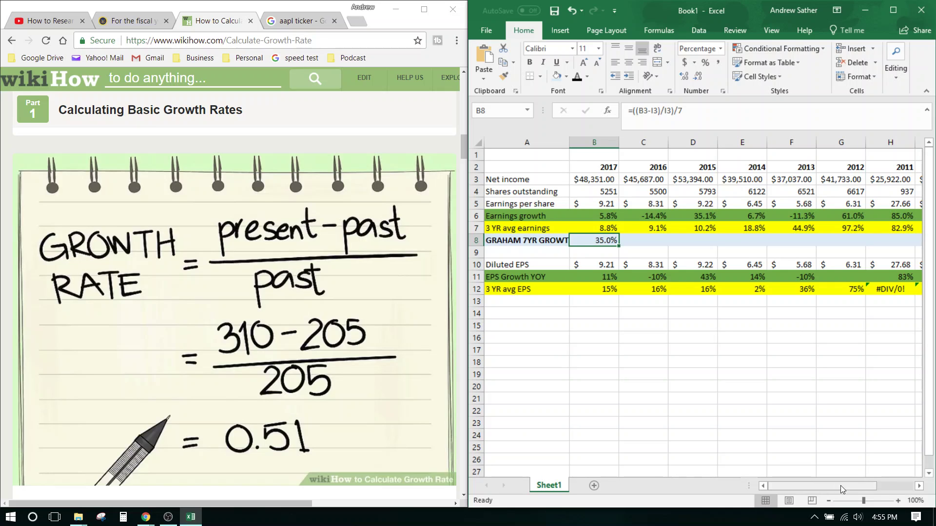
- Examine the net income figures from 2007 to 2012 and the 2010 to 2012 earnings growth rates
left_click_drag(840, 486, 887, 485)
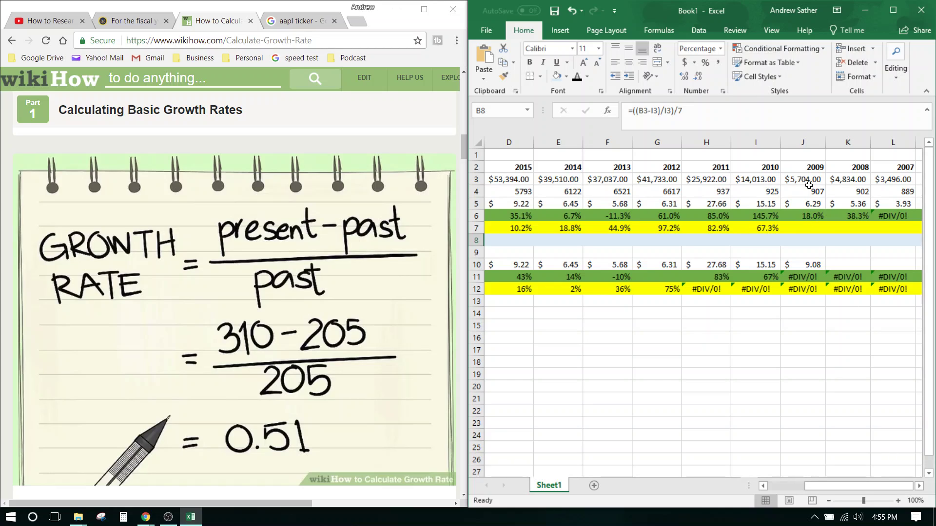
left_click(766, 181)
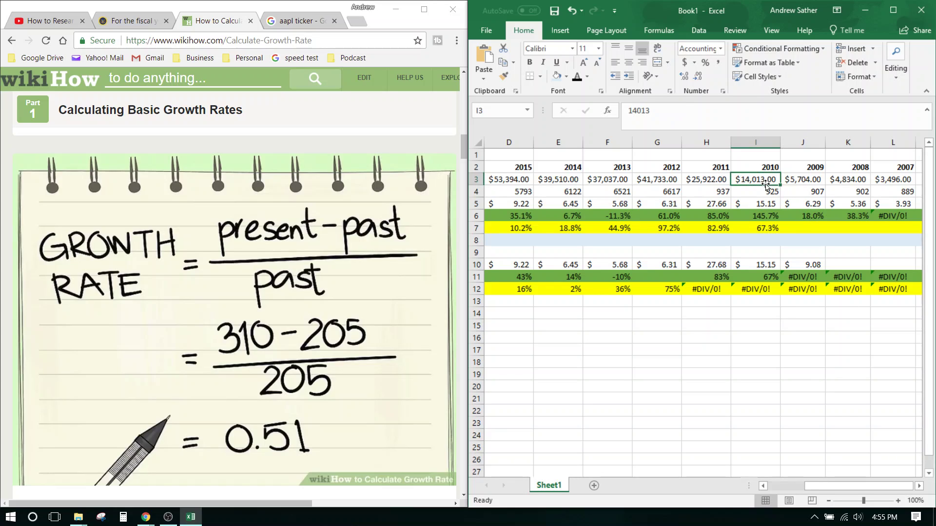
left_click(750, 213)
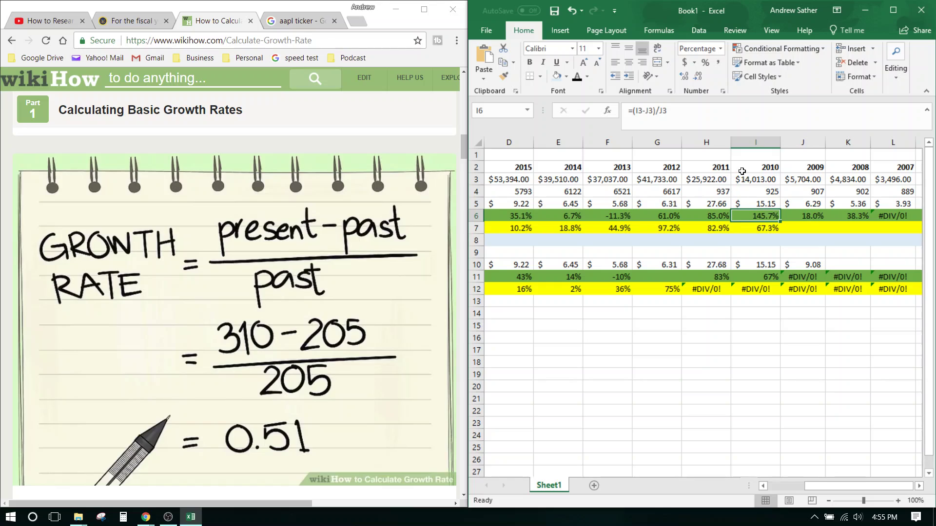
left_click(662, 214, "shift")
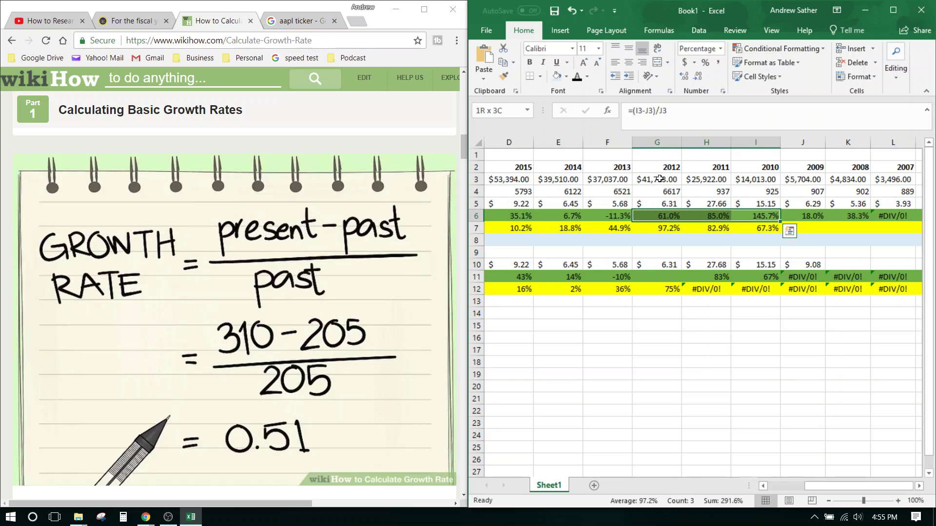
left_click(665, 166)
left_click(750, 179)
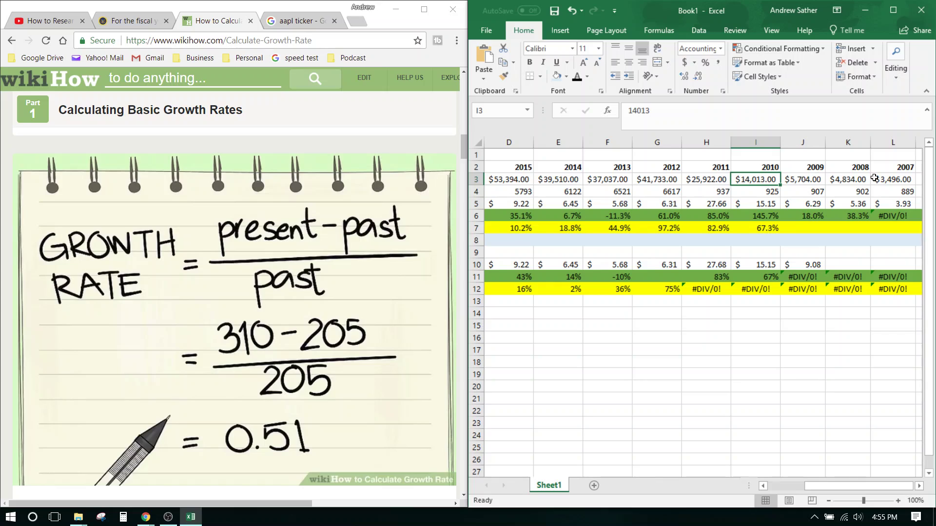
left_click(709, 183, "shift")
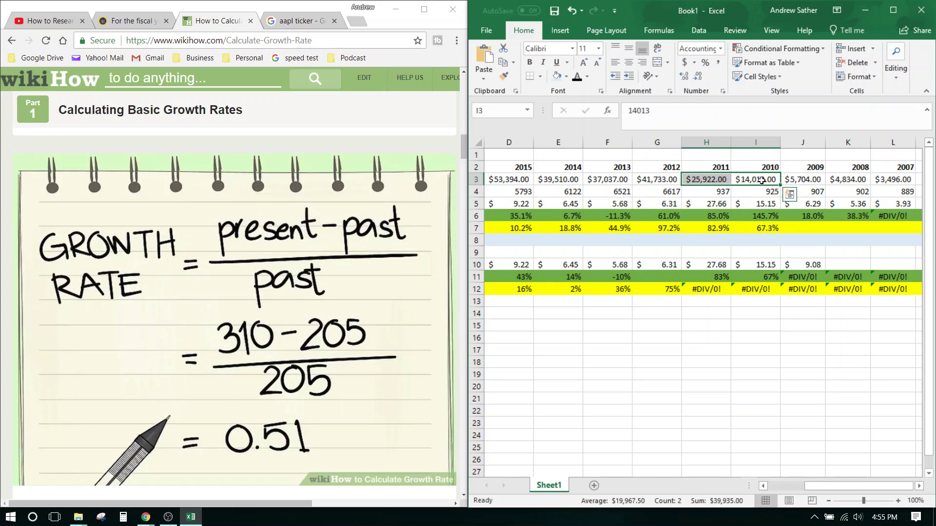
left_click(764, 177)
left_click(898, 177)
left_click(811, 180)
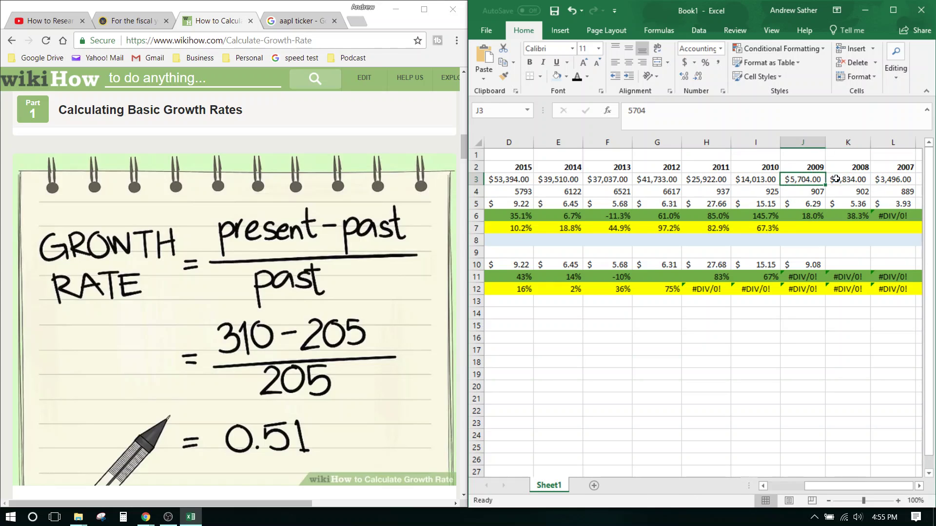
left_click(848, 180, "shift")
left_click(762, 181)
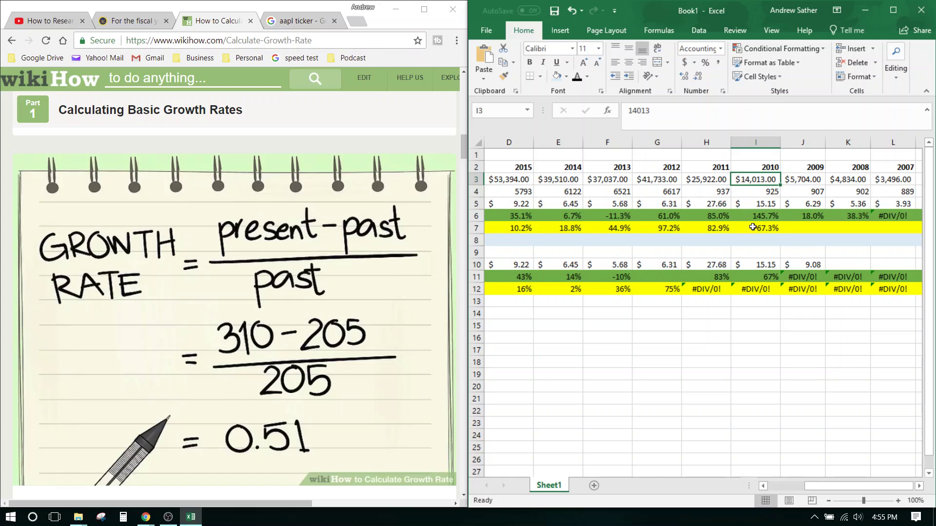
left_click(715, 178)
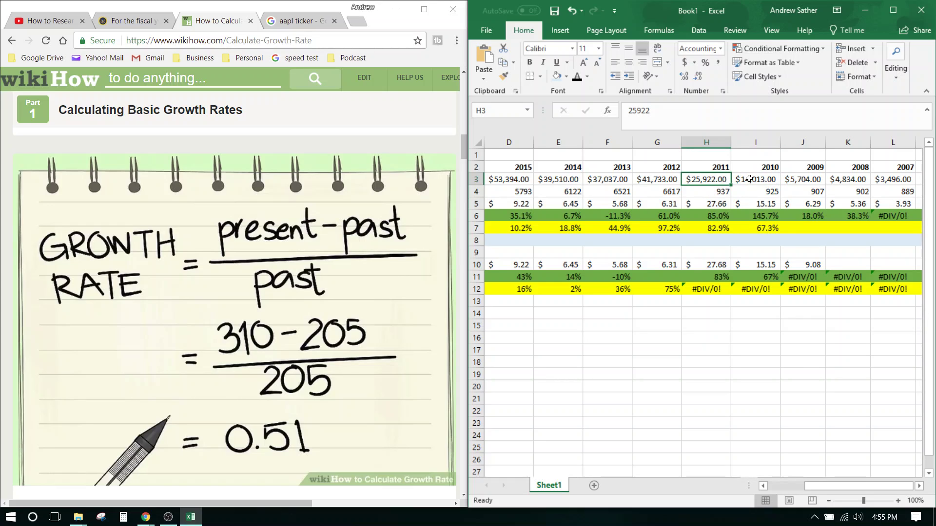
left_click(662, 179)
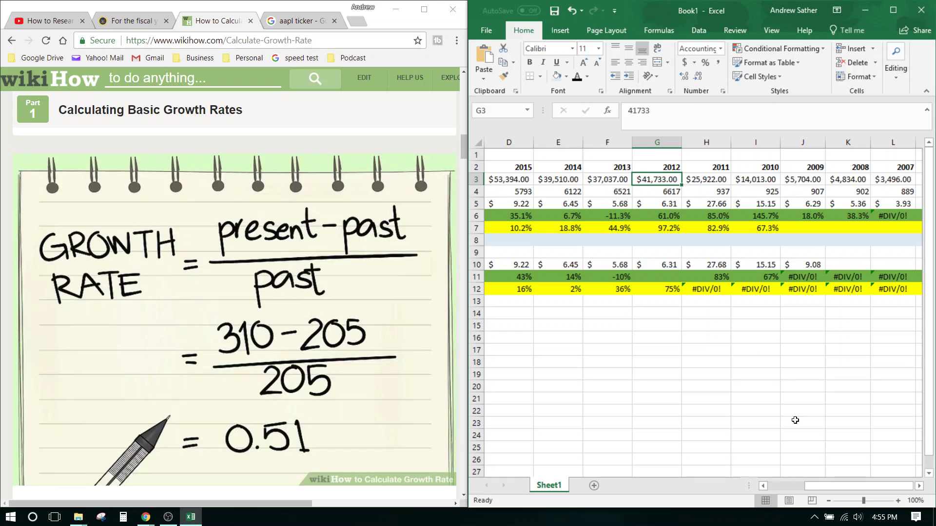
- Examine the 2015 to 2017 net income, the three-year average earnings for those years and the Graham seven-year growth row
left_click_drag(845, 489, 794, 484)
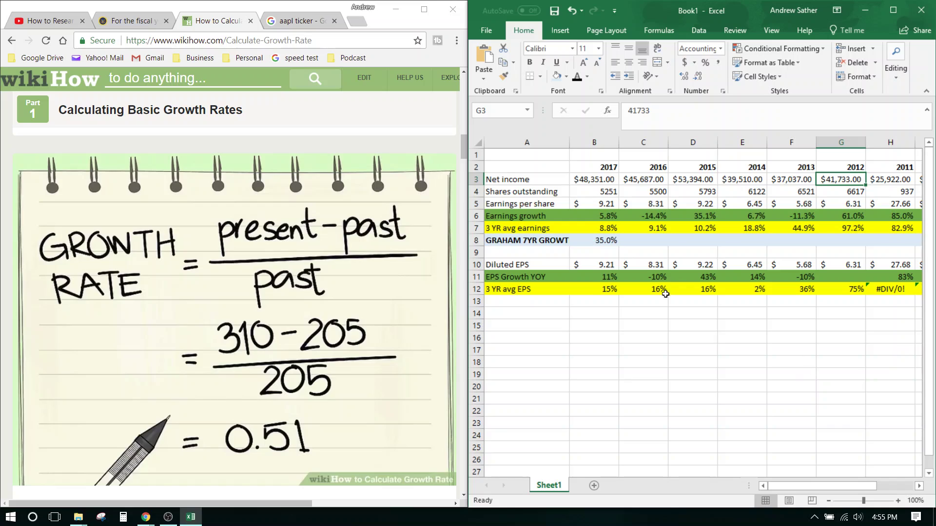
left_click(535, 253)
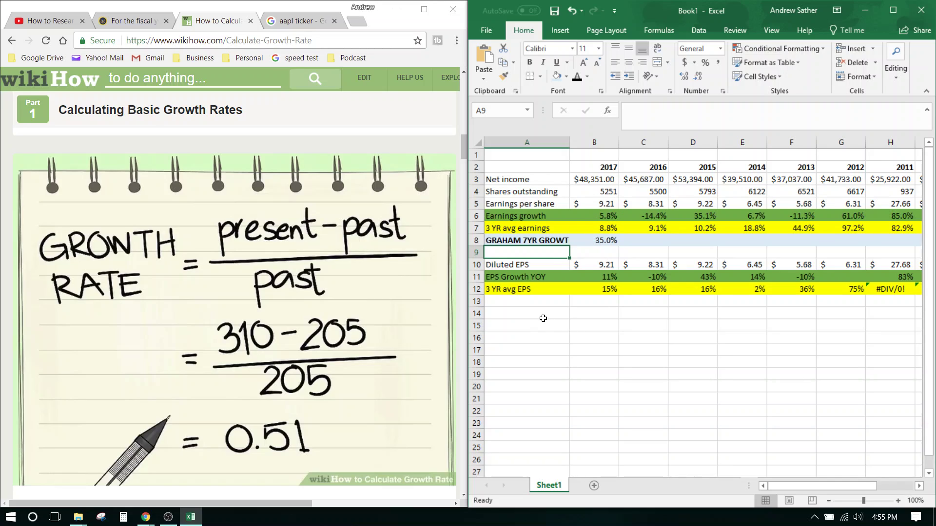
left_click_drag(605, 181, 709, 182)
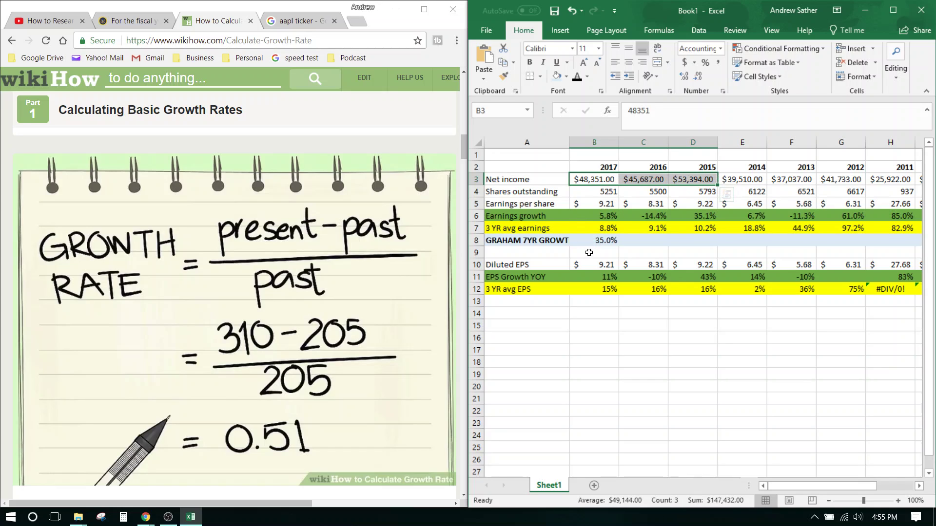
left_click(527, 240)
left_click(527, 228)
left_click(594, 229)
left_click_drag(594, 228, 703, 230)
left_click(693, 242)
- Compare the 2015 to 2017 net income with the 2008 to 2010 figures and review the Graham growth formula in B8
left_click(600, 180)
left_click_drag(599, 179, 681, 178)
left_click_drag(800, 481, 870, 478)
left_click_drag(761, 179, 836, 180)
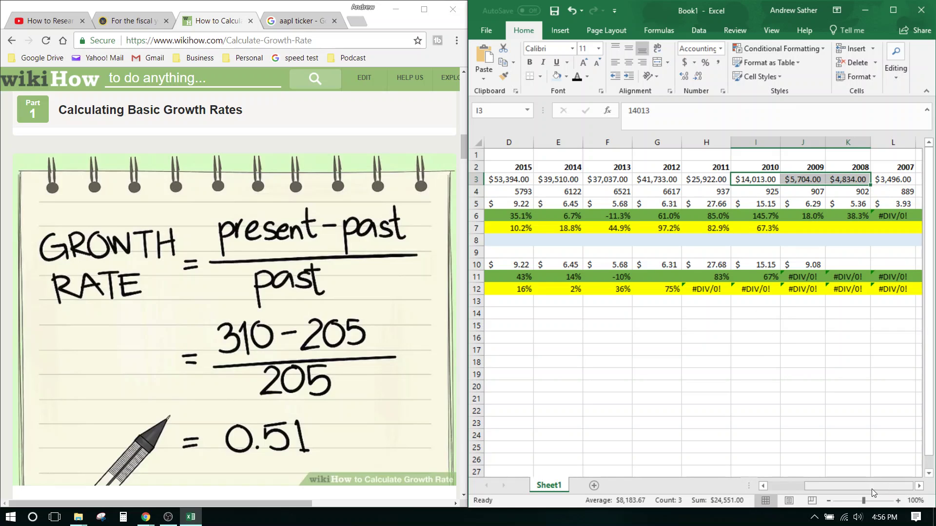
left_click_drag(867, 486, 800, 474)
left_click_drag(599, 179, 702, 179)
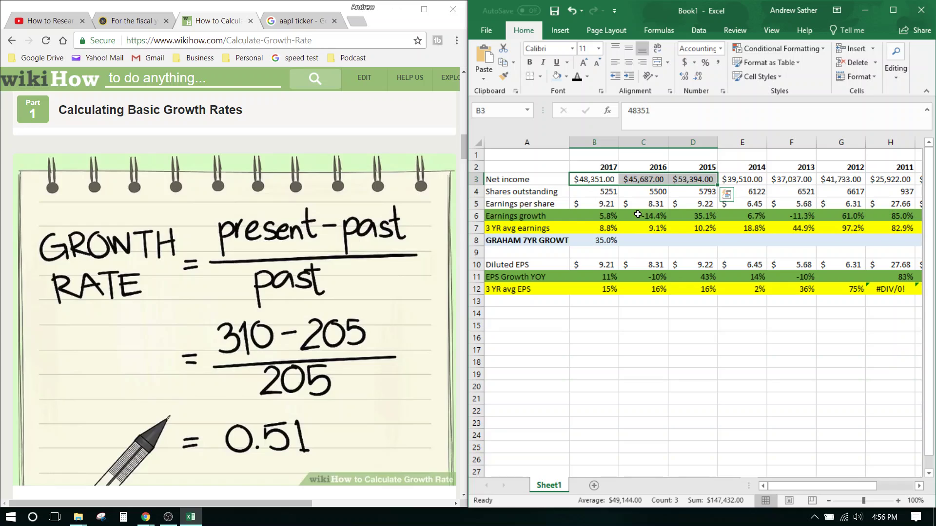
double_click(605, 241)
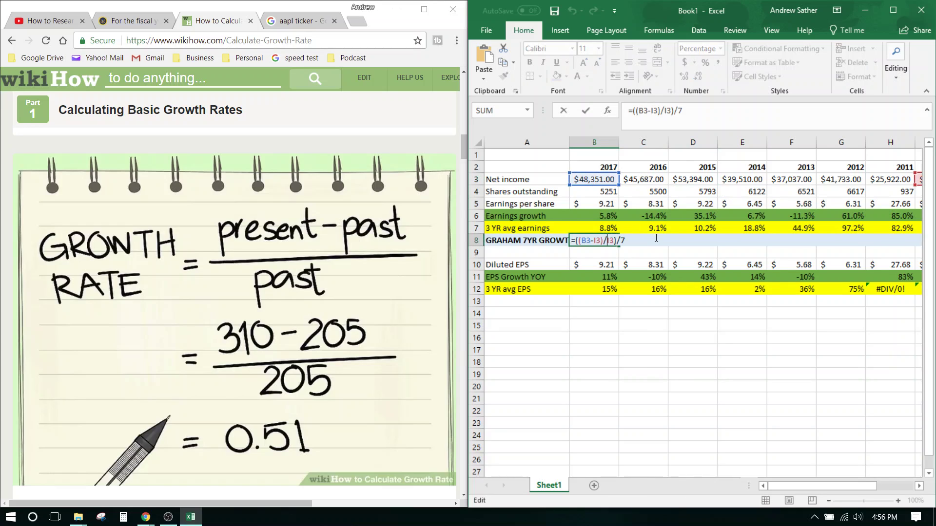
key("Escape")
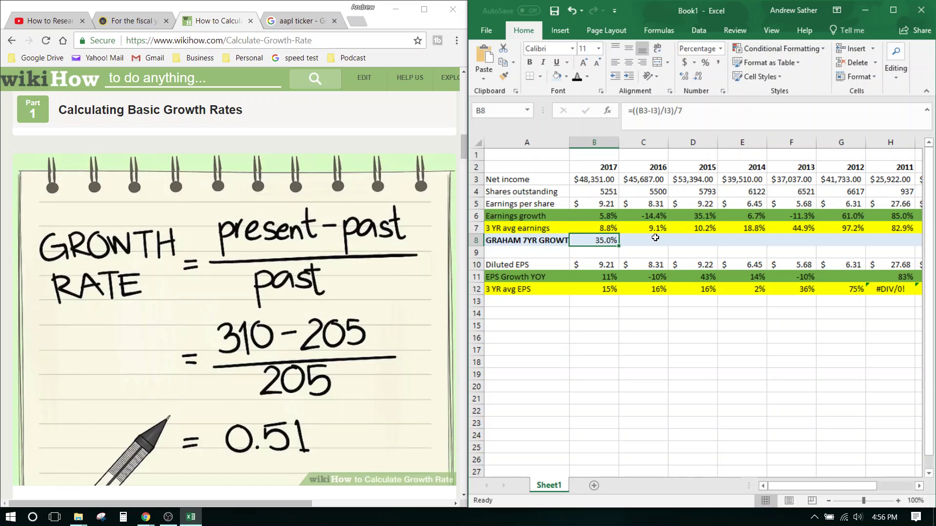
- Set the 2014 net income in E3 to -55 to test a loss year
key("Up")
key("Up")
key("Up")
key("Up")
key("Up")
key("Right")
key("Right")
key("Right")
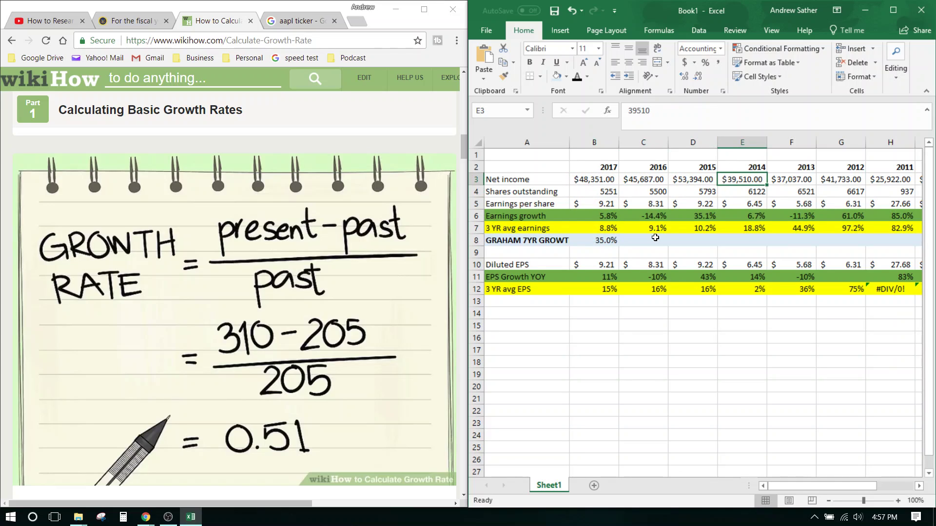
type("-55")
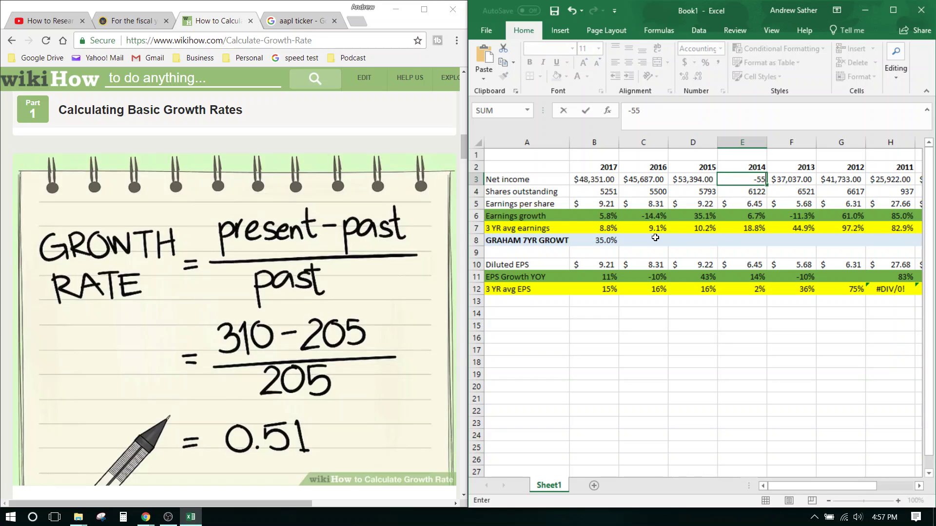
key("Return")
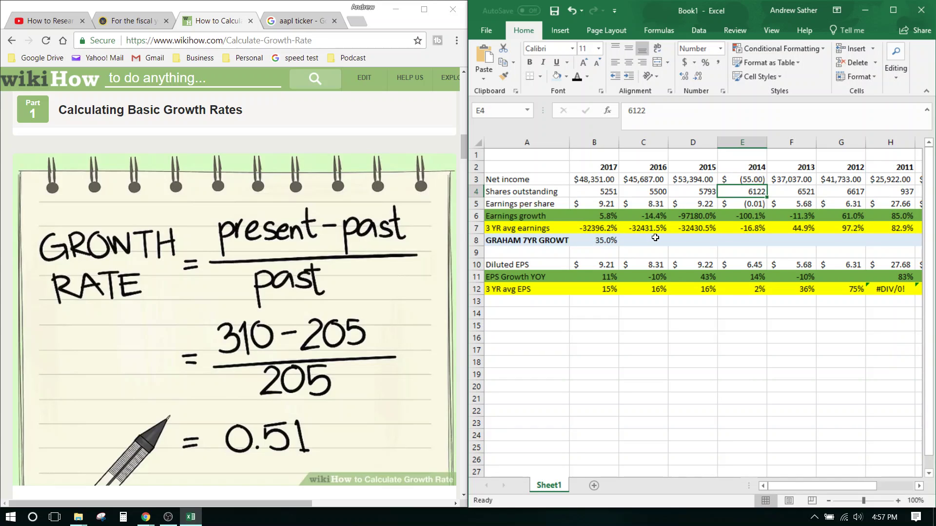
- Examine the three-year average earnings and the 2015 growth formula in D6 against the 2014 and 2015 net income
left_click_drag(593, 228, 614, 225)
left_click(693, 249)
left_click(700, 218)
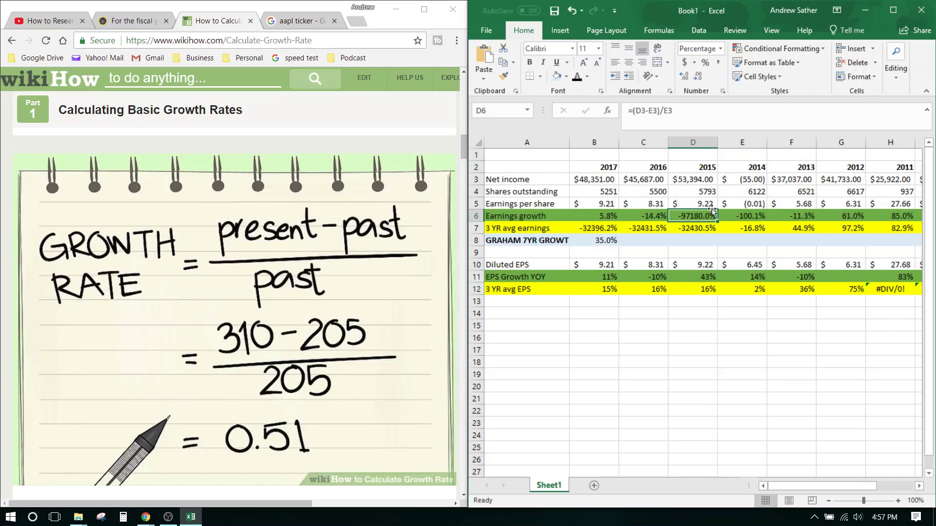
left_click(751, 179)
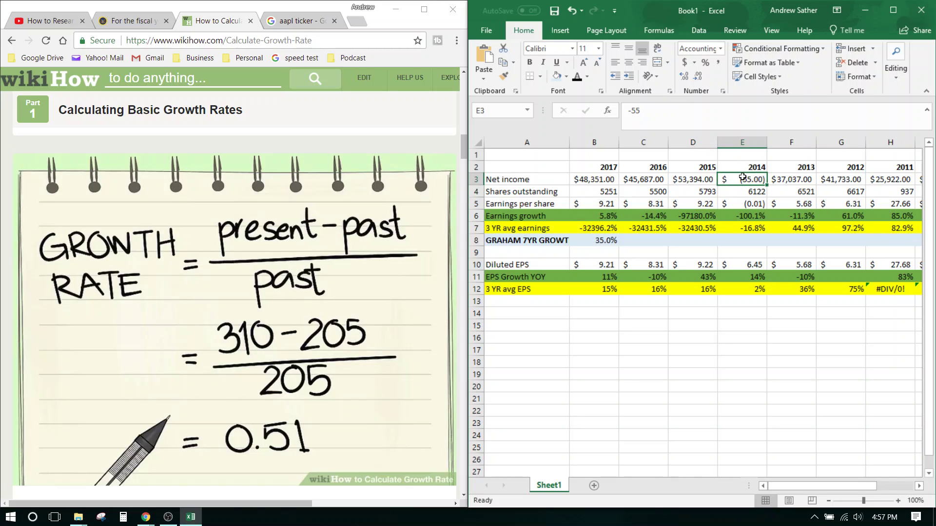
left_click(699, 181)
left_click(751, 179)
left_click(691, 181)
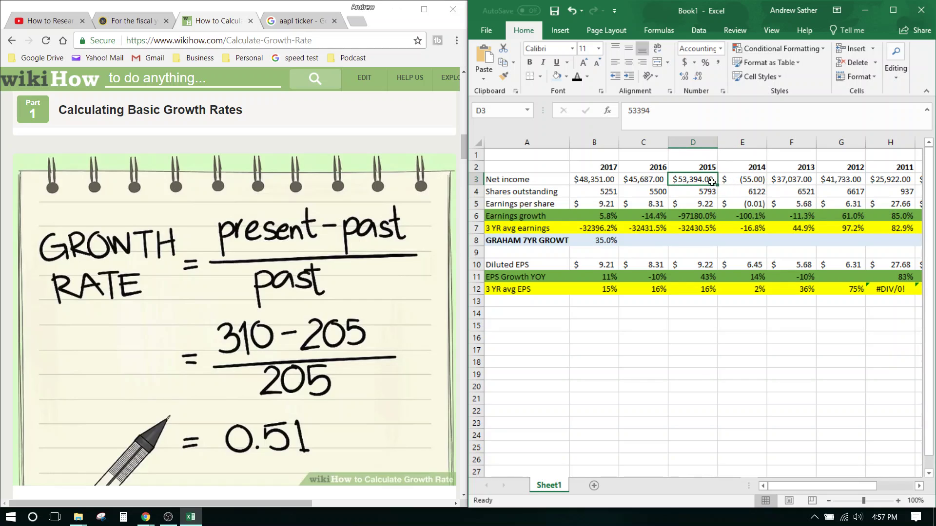
left_click(742, 179)
left_click(696, 182)
left_click(704, 215)
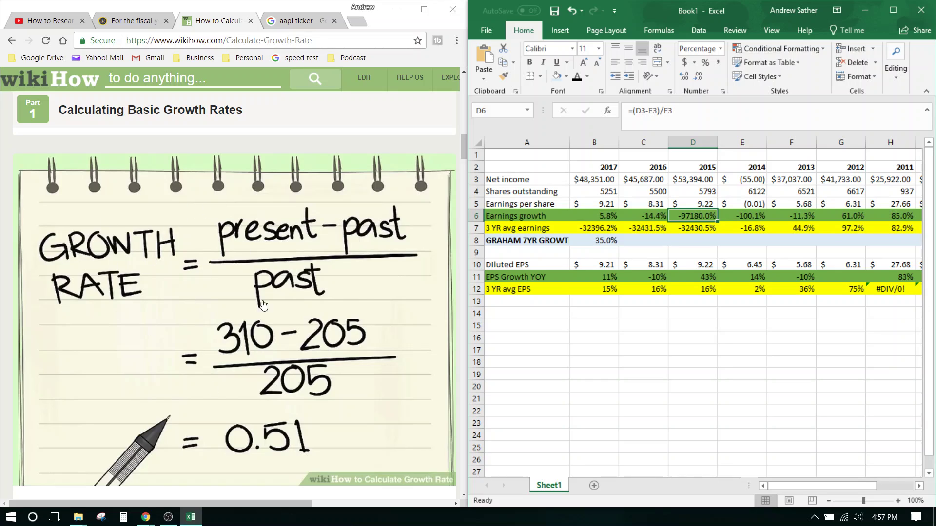
- Set the 2014 net income in E3 to 1
left_click(757, 180)
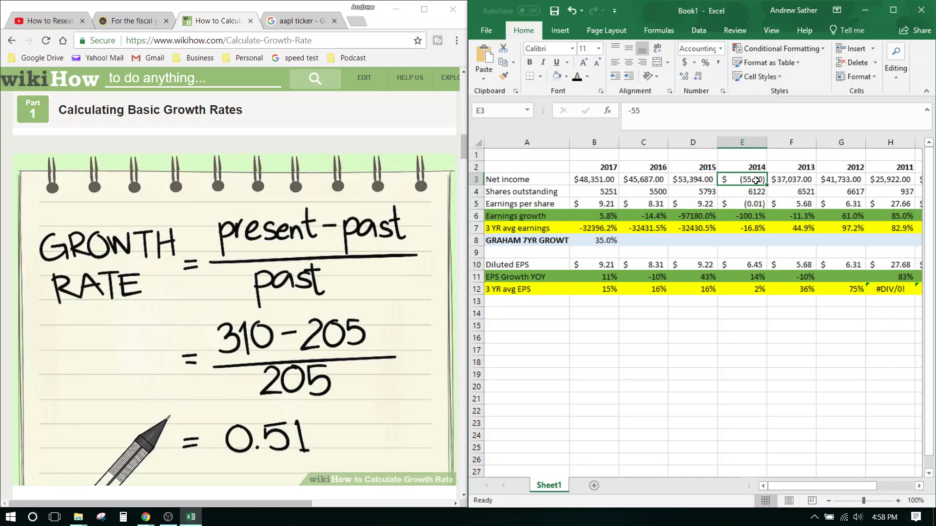
type("1")
key("Return")
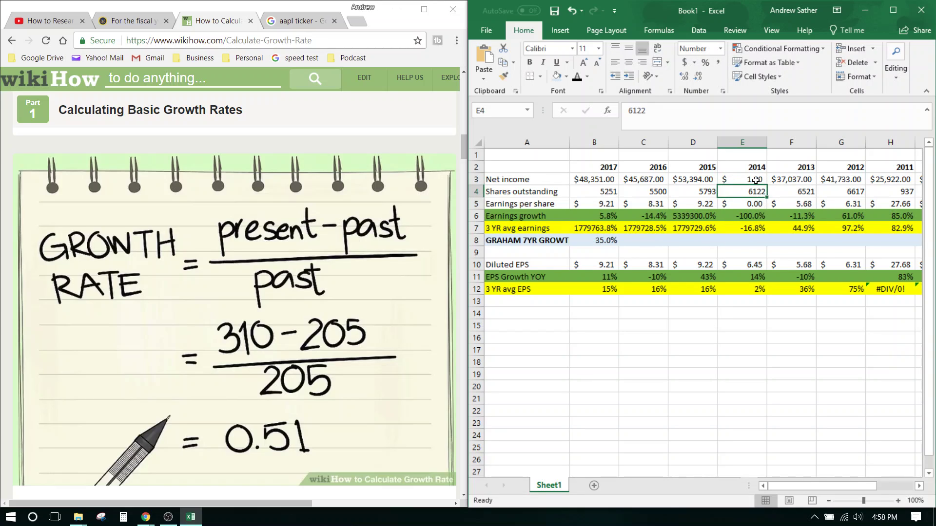
- Set the 2010 net income in I3 to 100000
key("Up")
key("Right")
key("Right")
key("Right")
key("Right")
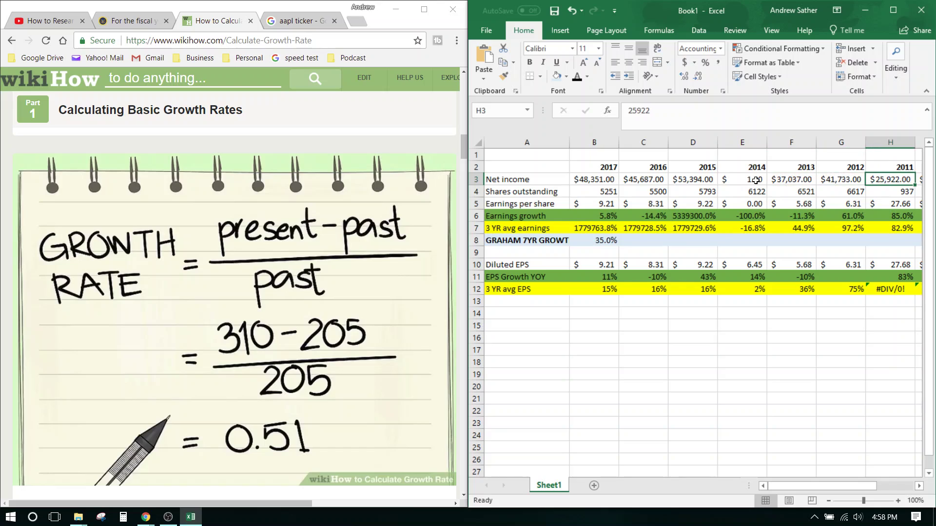
left_click(755, 181)
key("Right")
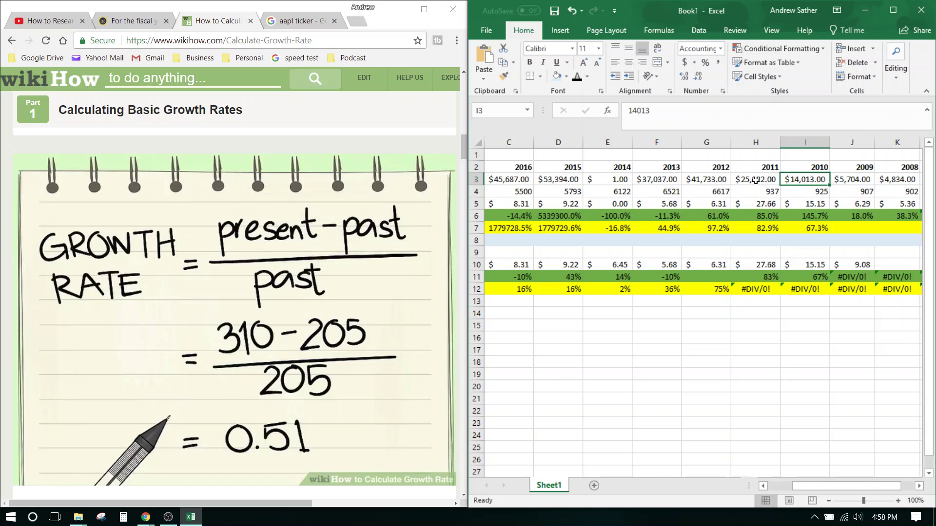
type("100000")
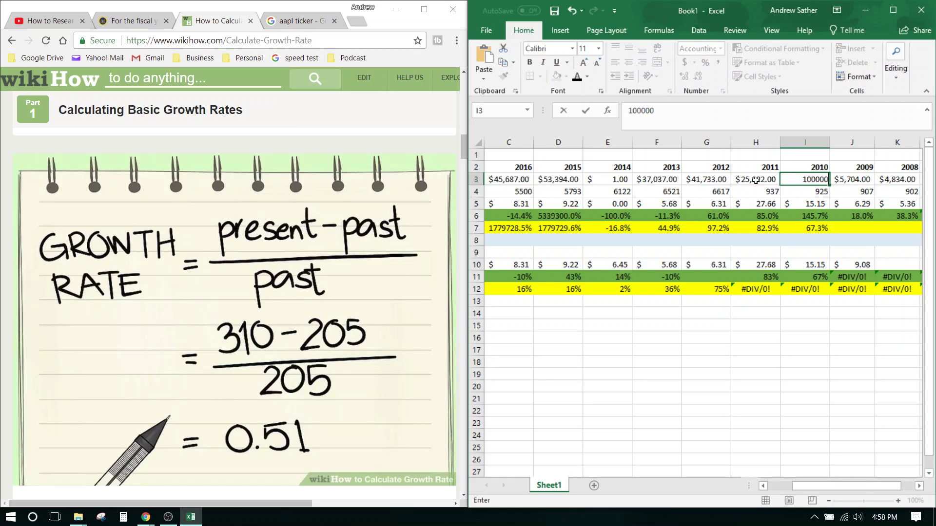
key("Return")
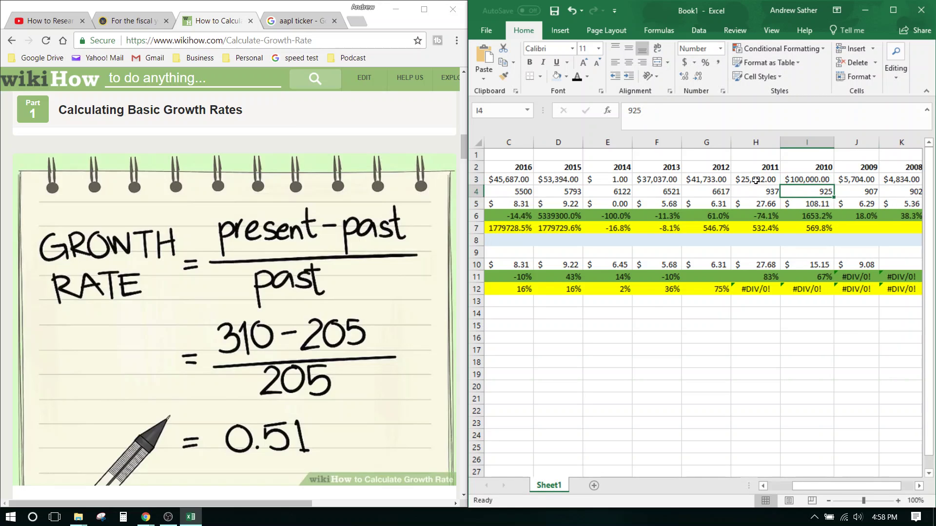
- Check the Graham seven-year growth rate in B8 with the 2010 net income at 100000
left_click(755, 181)
key("Home")
key("Down")
key("Down")
key("Down")
key("Down")
key("Down")
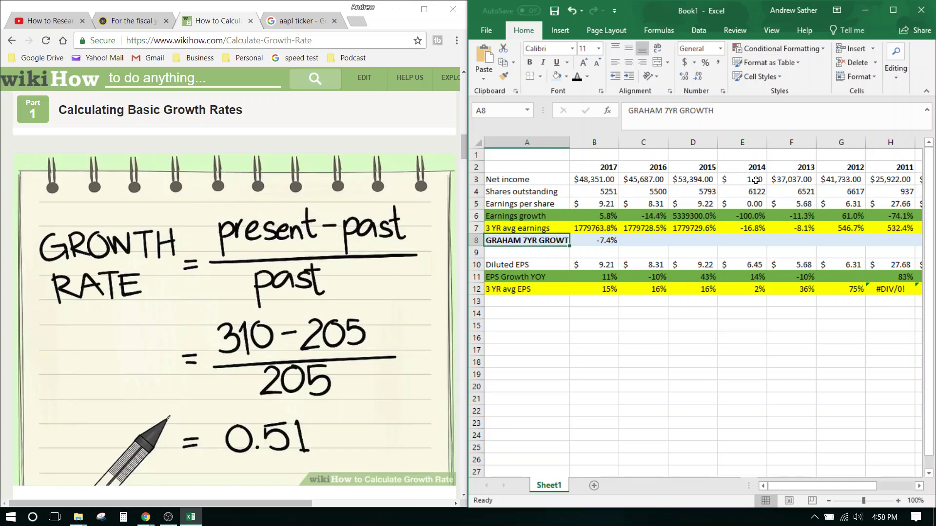
key("Right")
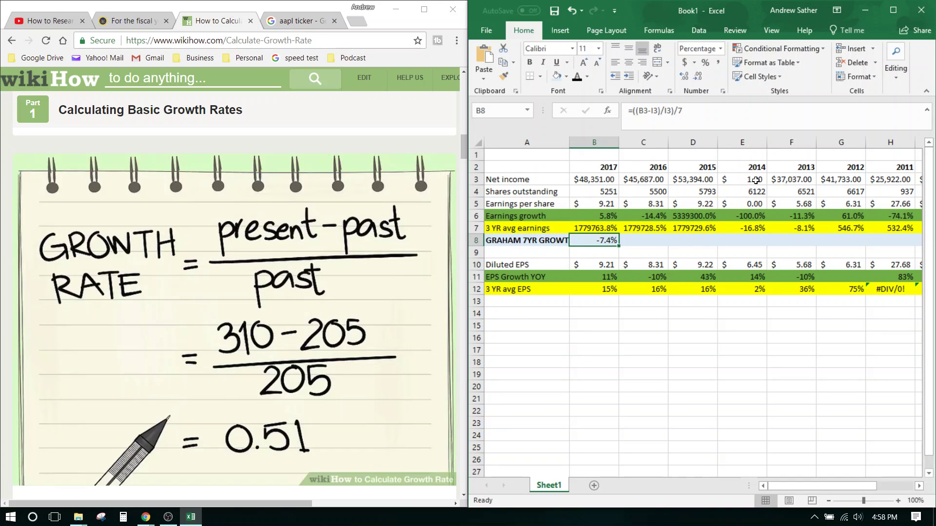
- Set the 2010 net income in I3 to 50000
key("Up")
key("Up")
key("Up")
key("Up")
key("Up")
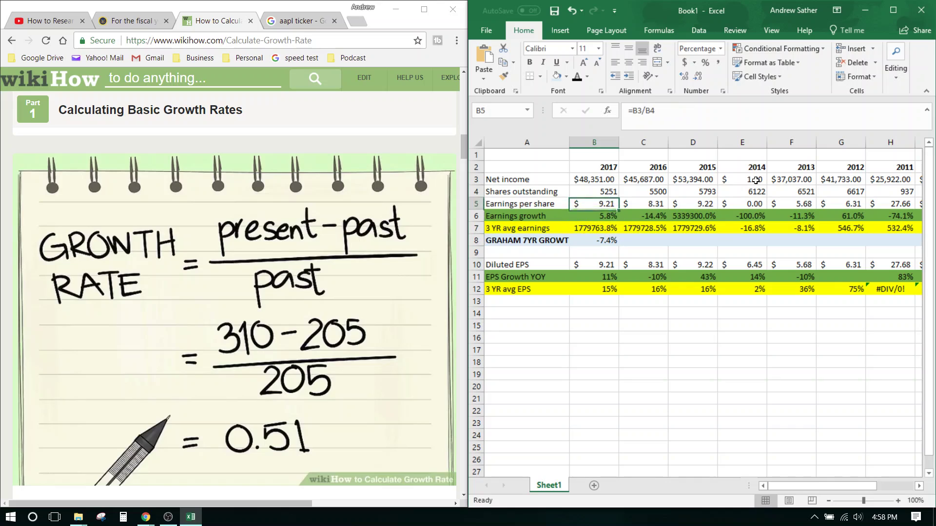
key("Right")
key("Right")
key("Right")
key("Right")
key("Right")
scroll(755, 180, "right", 1)
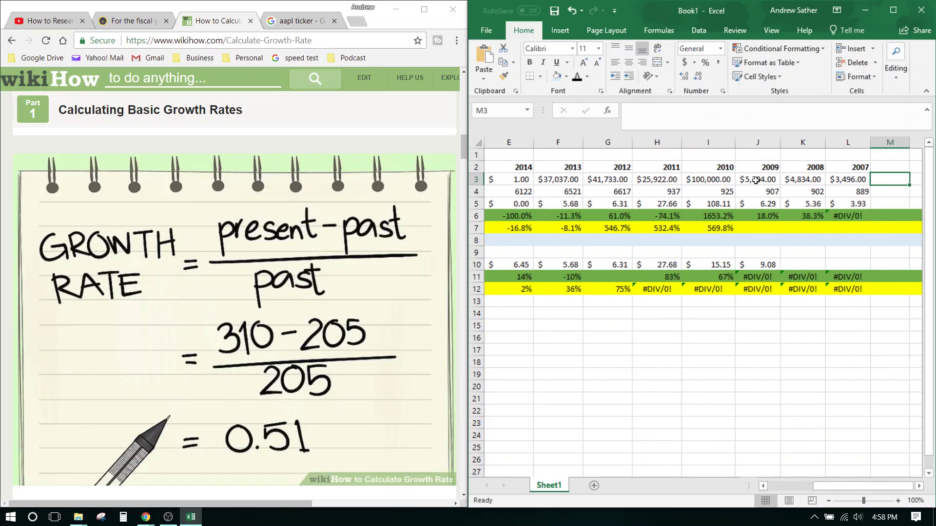
key("Left")
key("Left")
key("Left")
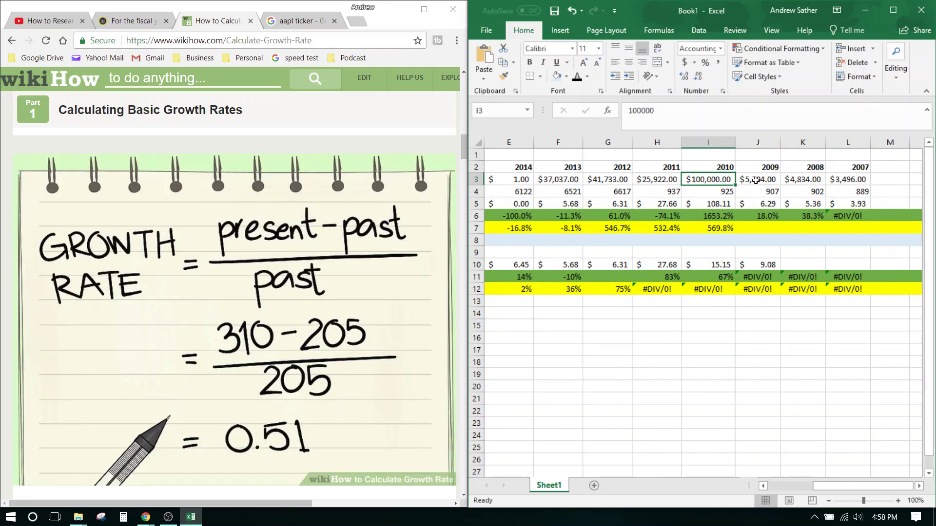
key("Right")
key("Left")
key("Right")
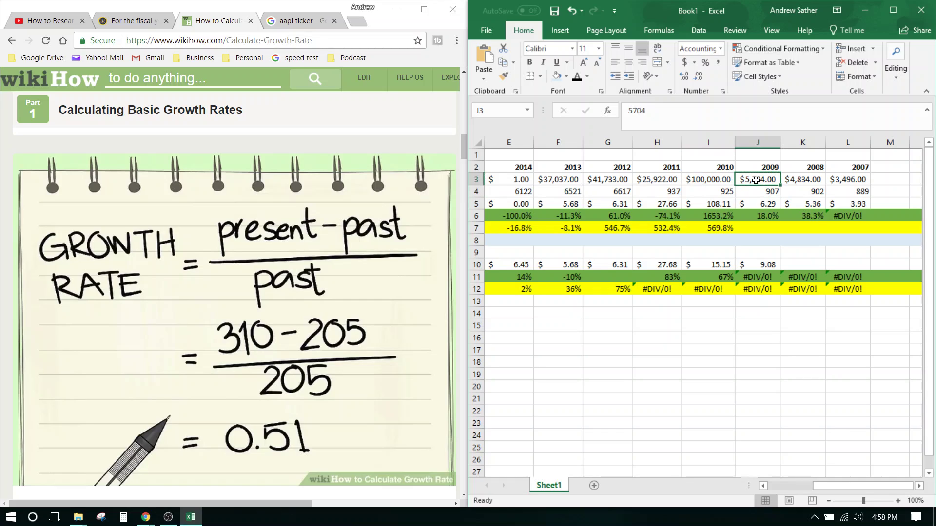
key("Left")
key("Right")
key("Left")
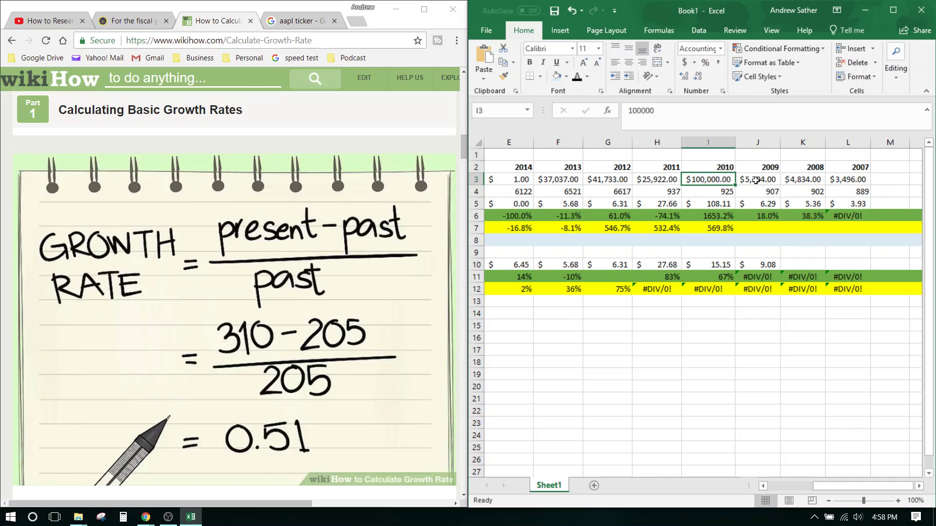
key("Right")
key("Right")
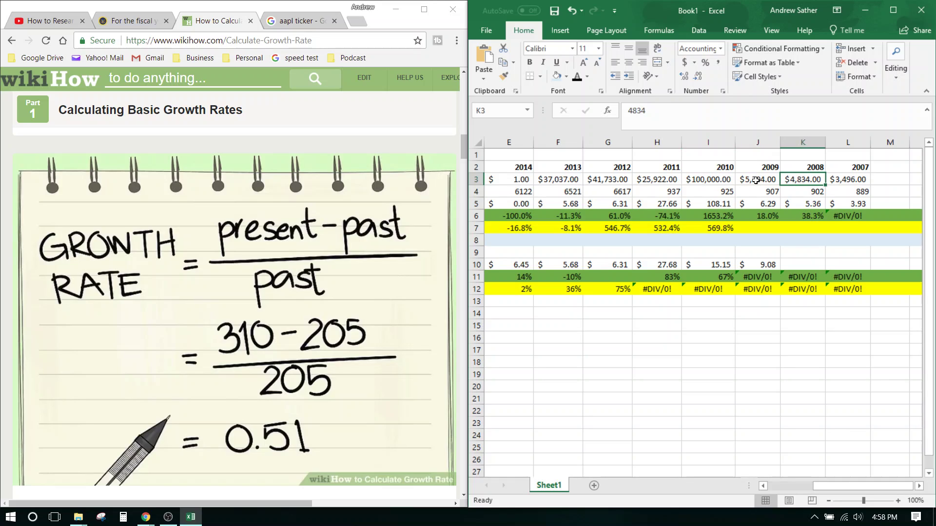
key("Left")
key("Left")
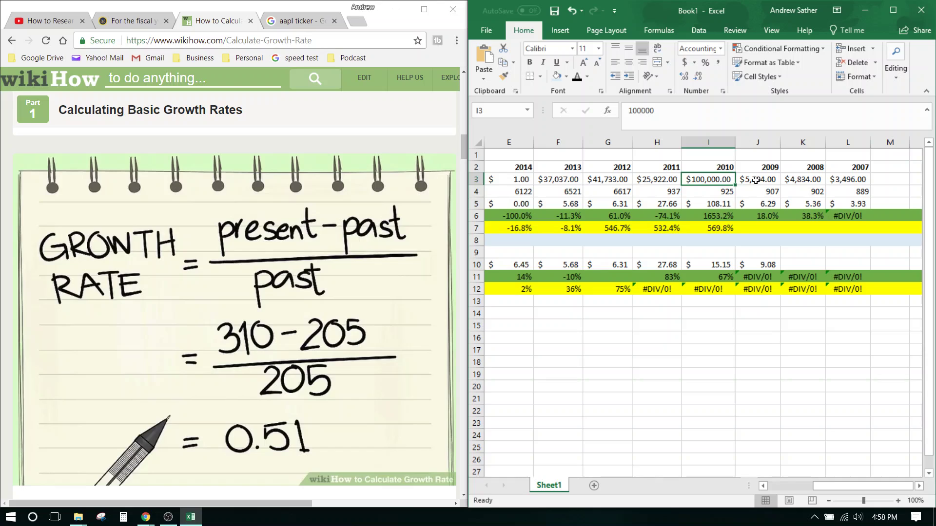
type("50000")
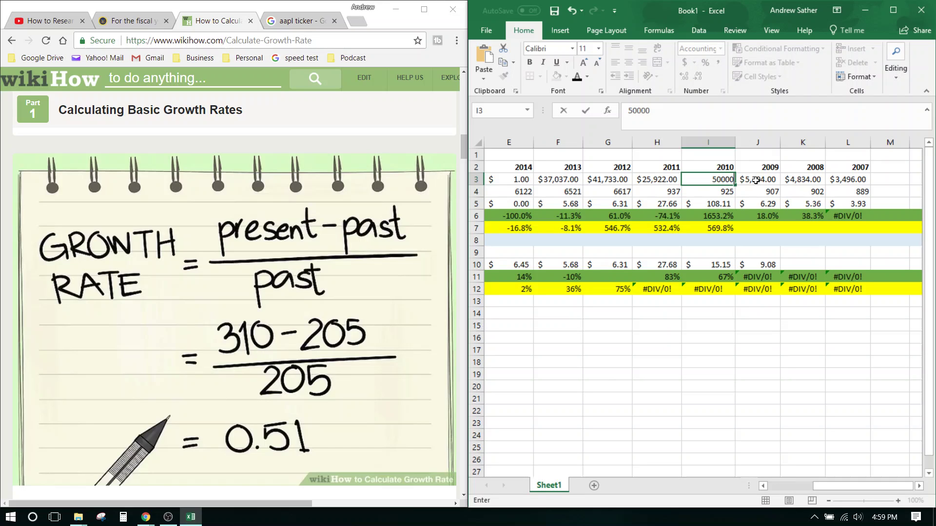
key("Return")
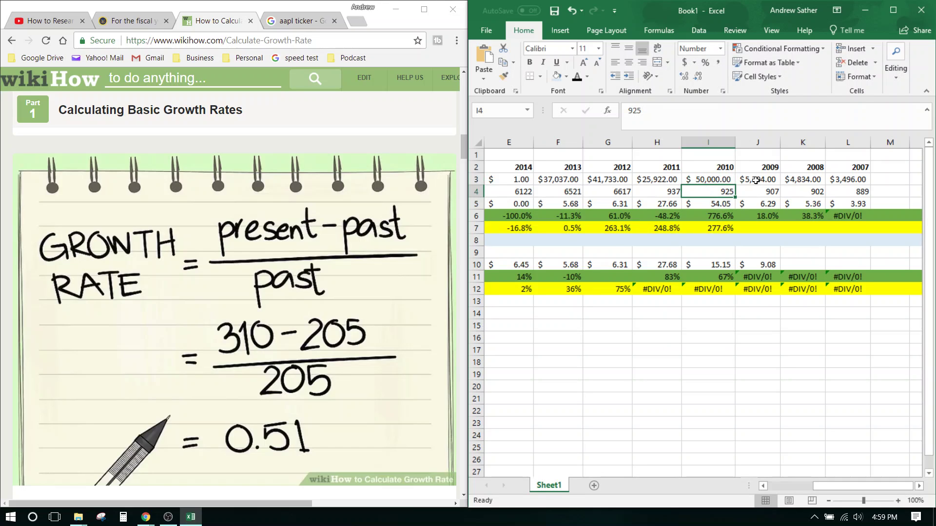
- Check the Graham seven-year growth rate in B8 with the 2010 net income at 50000
key("Left")
key("Left")
key("Left")
key("Left")
key("Left")
key("Left")
key("Left")
key("Left")
key("Down")
key("Down")
key("Down")
key("Down")
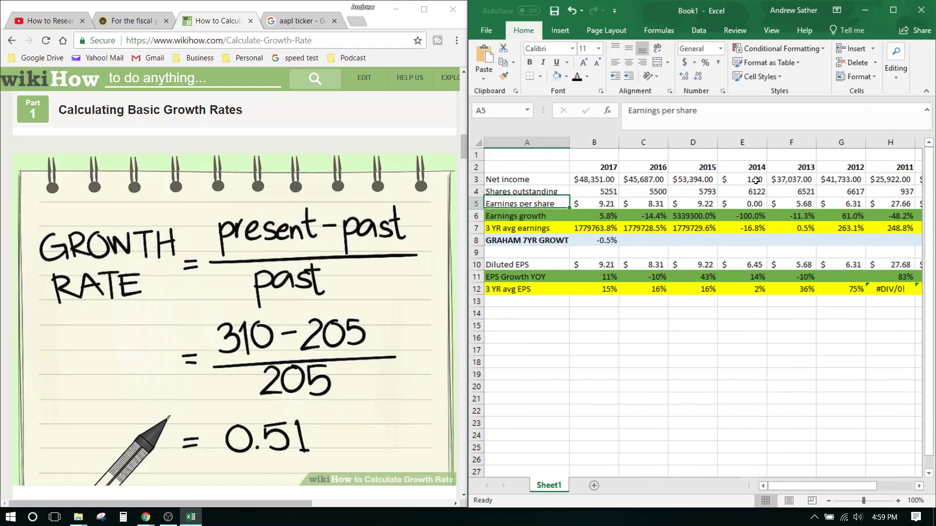
key("Right")
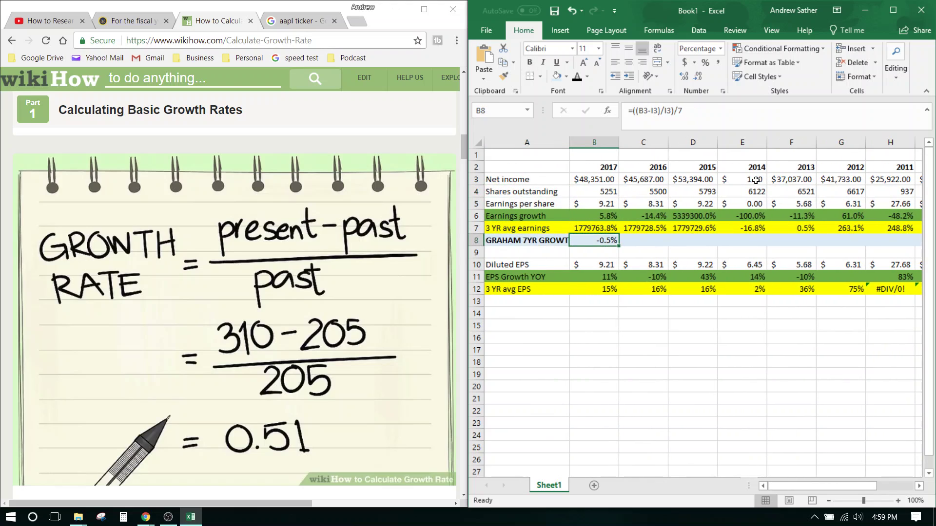
- Review the net income row from 2017 back to the 2010 and 2011 figures
key("Up")
key("Up")
key("Up")
key("Up")
key("Up")
key("Right")
key("Right")
key("Right")
key("Right")
key("Right")
key("Right")
key("Right")
key("Right")
key("Right")
key("Right")
key("Right")
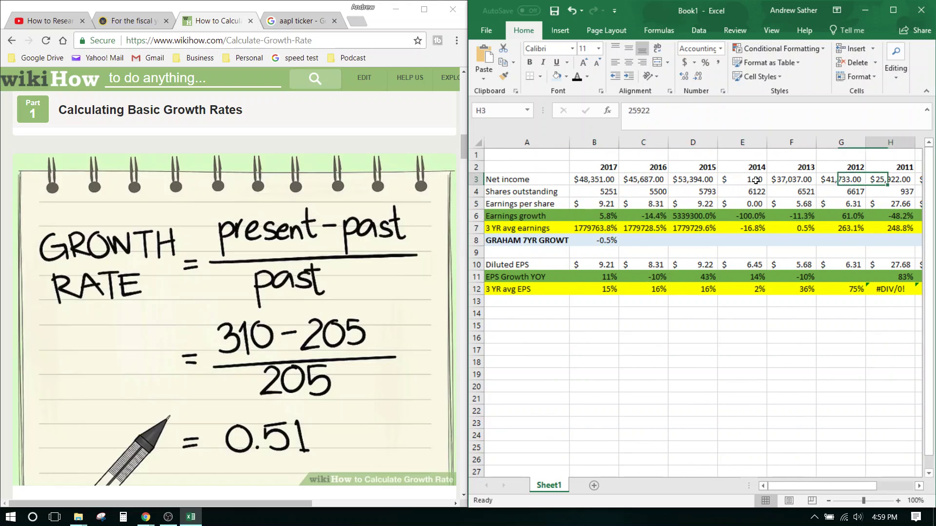
key("Left")
key("Left")
key("Left")
key("Left")
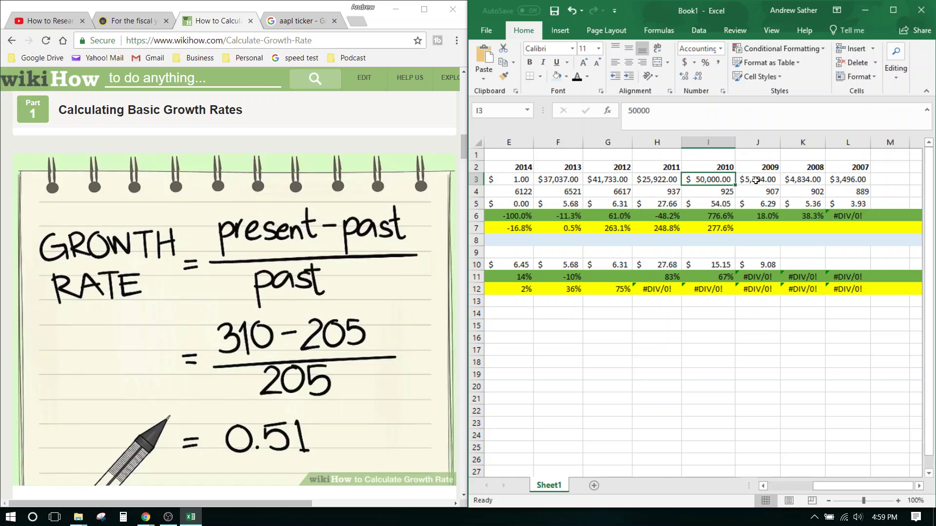
key("Left")
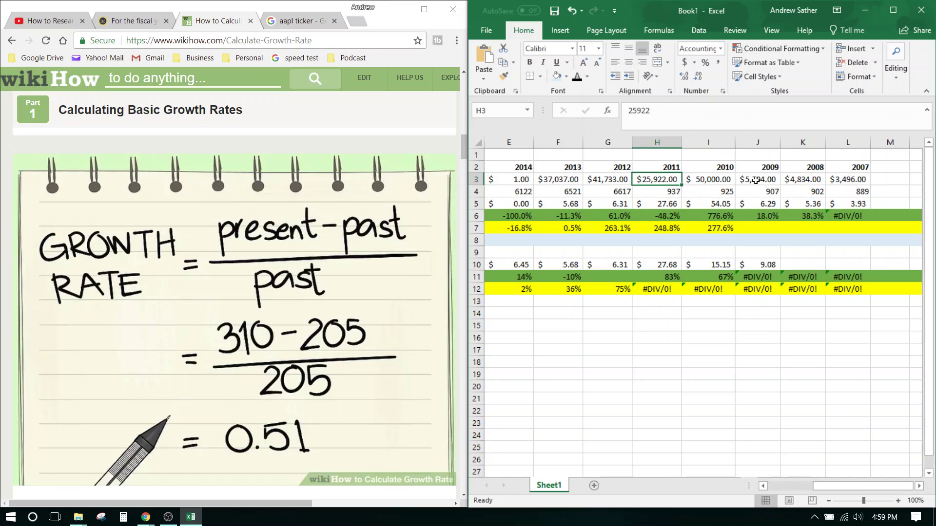
- Examine the net incomes around 2010, including the three-year span H3:J3 and the figures from 2012 to 2007
key("shift+Right")
key("shift+Right")
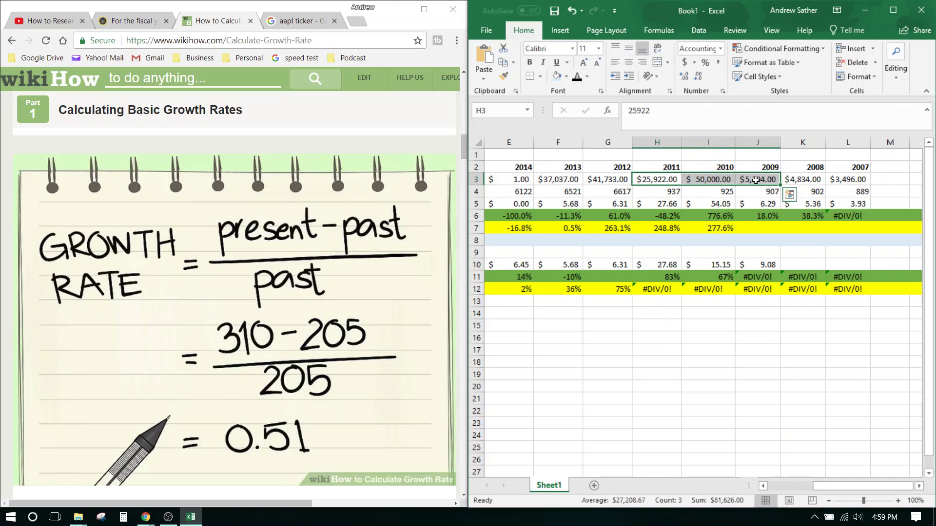
key("shift+Left")
key("shift+Left")
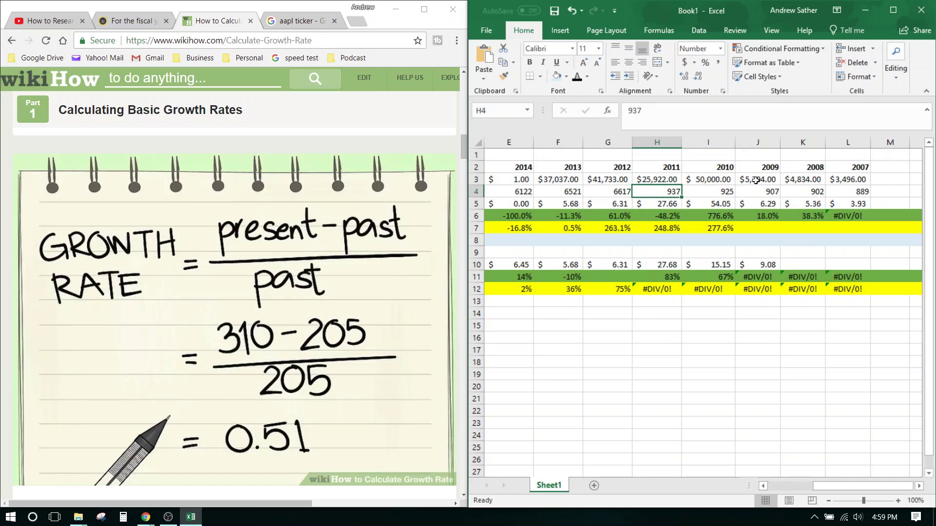
key("Right")
key("Right")
key("Right")
key("Right")
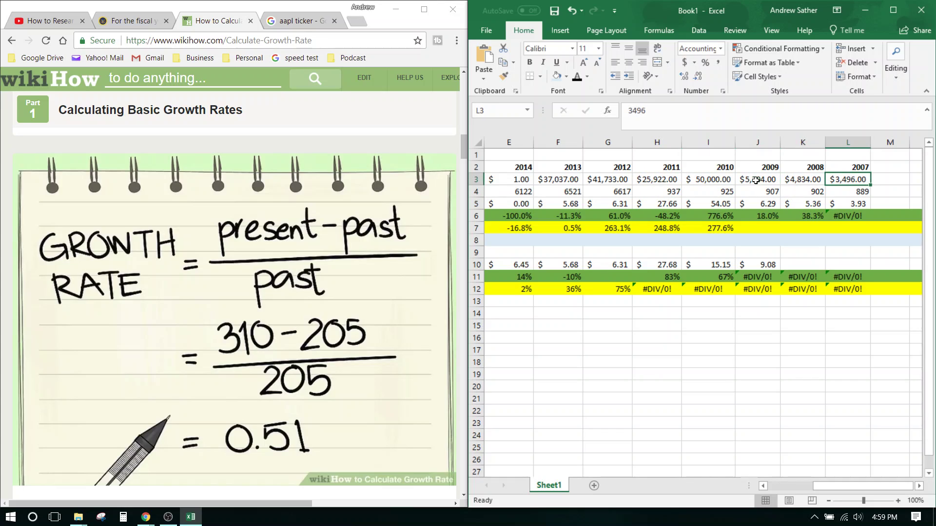
key("Left")
key("Left")
key("Left")
key("Left")
key("Left")
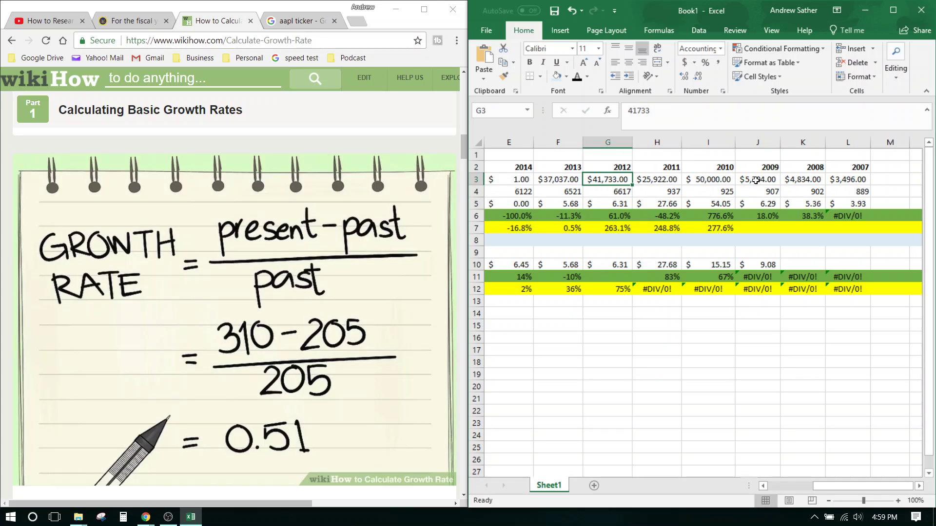
key("Right")
key("Right")
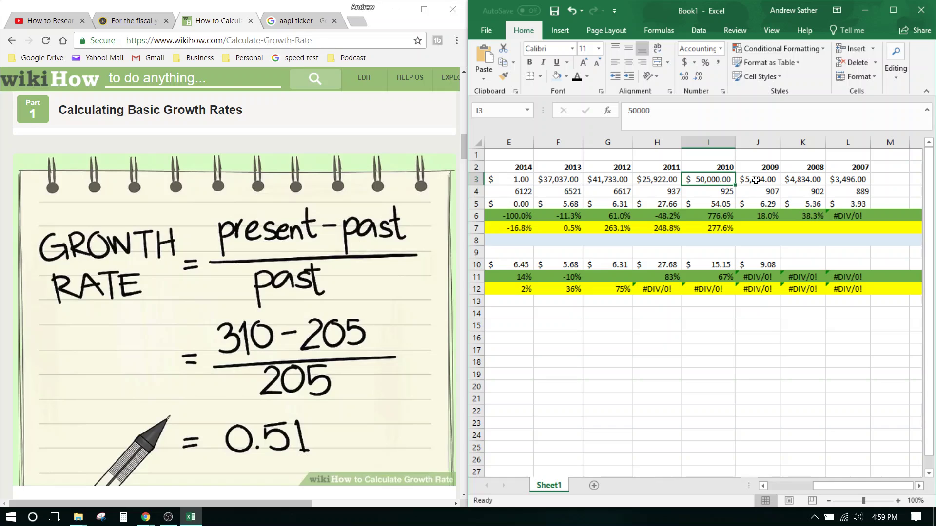
- Set the 2014 net income in E3 to 33000
key("Left")
key("Left")
key("Left")
key("Left")
key("Left")
key("Left")
key("Left")
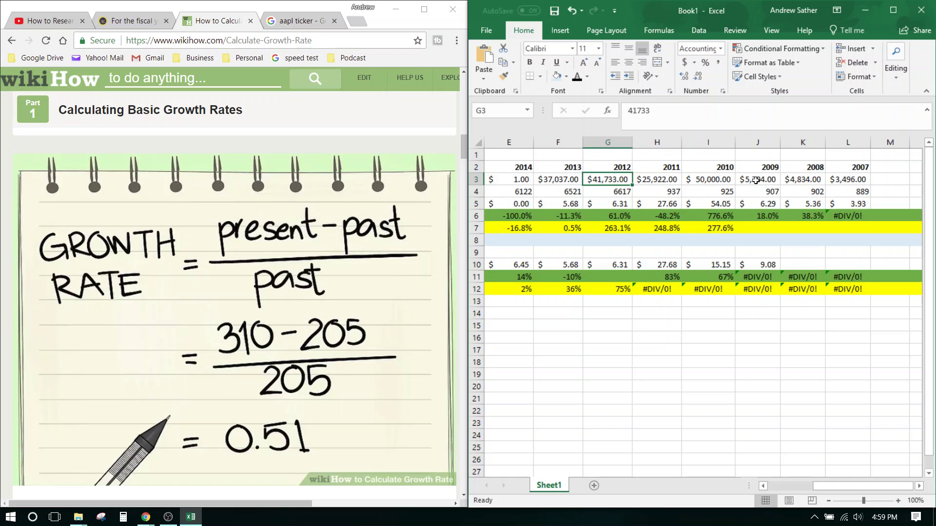
key("Right")
key("Right")
key("Right")
key("Right")
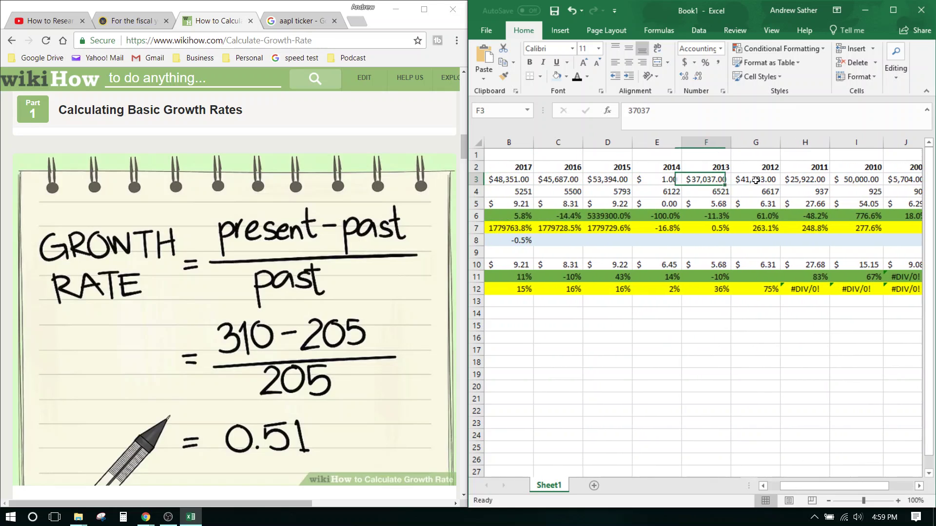
key("Left")
type("33000")
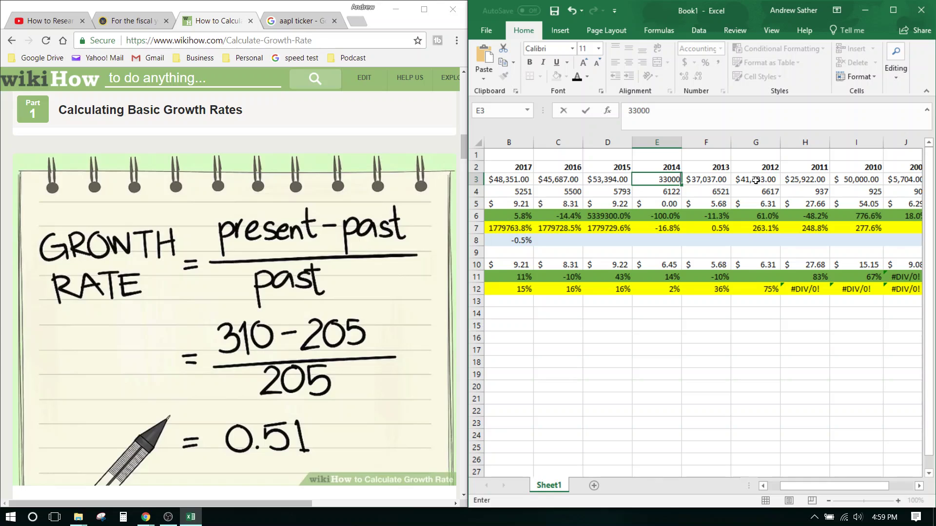
key("Return")
- Compare the net incomes from 2017 back to 2010 with the 2014 value at 33000
key("Left")
key("Left")
key("Left")
key("Left")
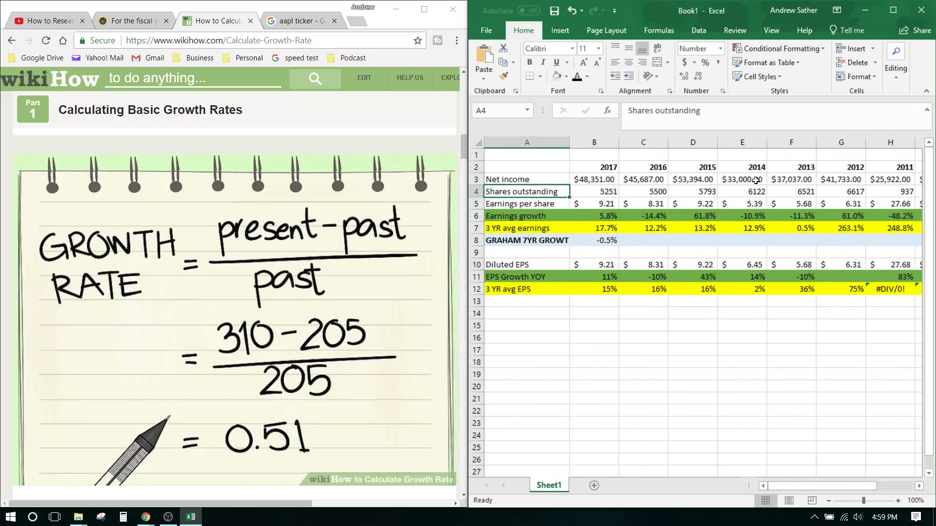
key("Up")
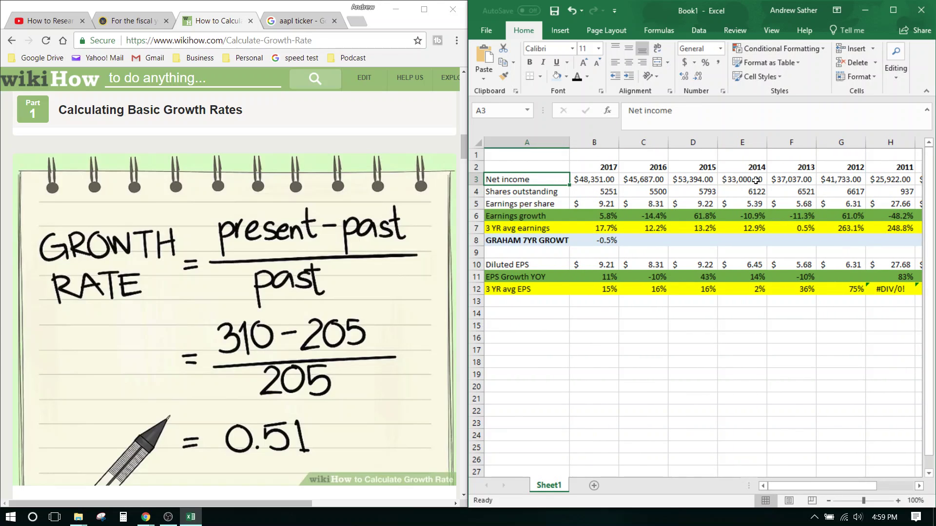
key("Right")
key("Right")
key("Right")
key("Right")
key("Right")
key("Right")
key("Right")
key("Right")
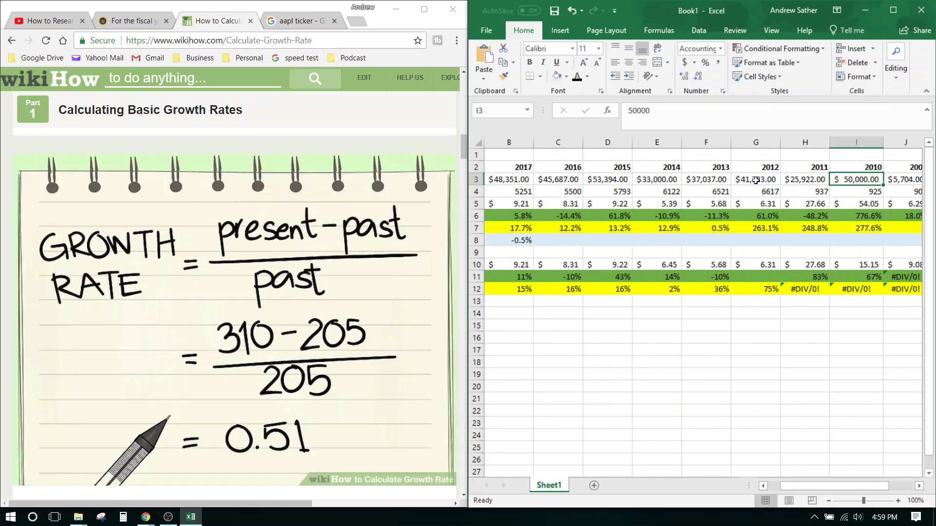
scroll(756, 180, "right", 2)
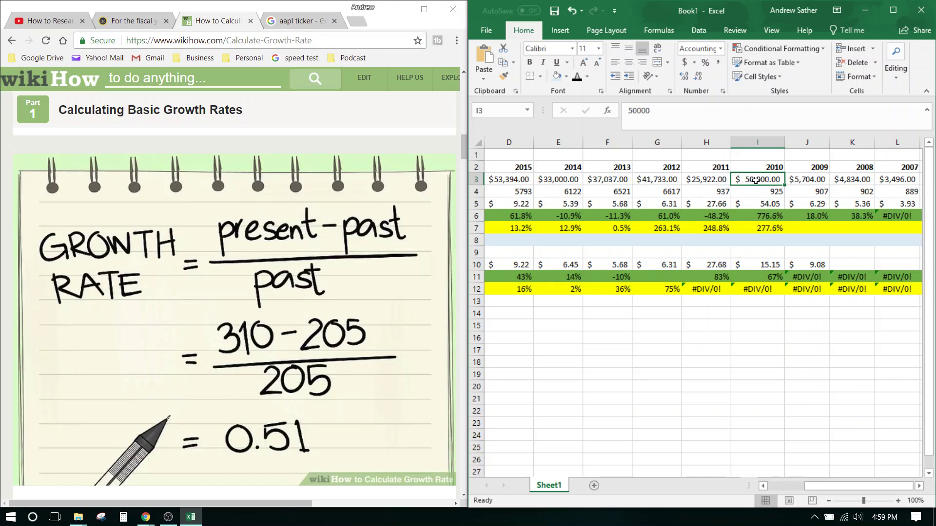
- Examine the 2007 to 2009 net incomes that precede the 2010 value in I3
key("Right")
key("Right")
key("Right")
key("Left")
key("Left")
key("Left")
key("Left")
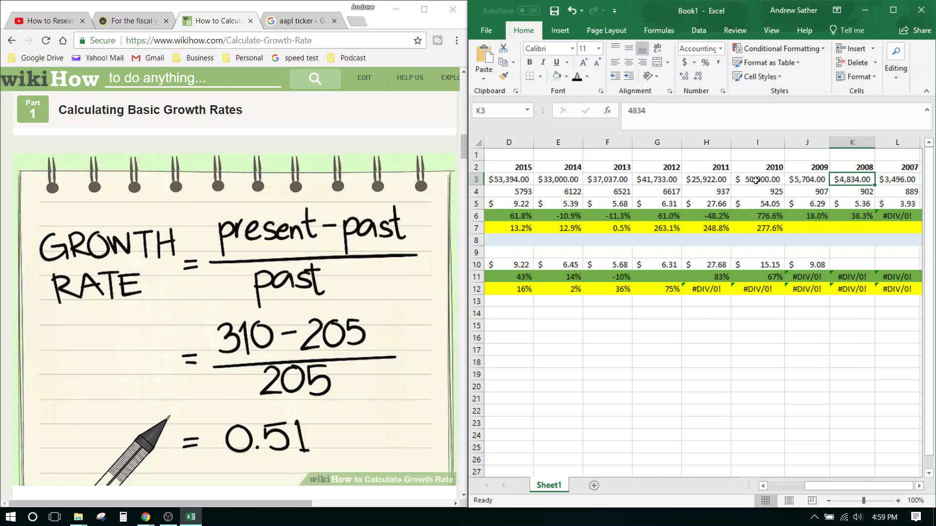
key("Left")
key("Left")
key("Left")
key("Left")
key("Left")
key("Left")
key("Left")
- Review the earnings growth, three-year average and Graham seven-year growth rows
key("Down")
key("Down")
key("Down")
key("Down")
key("Down")
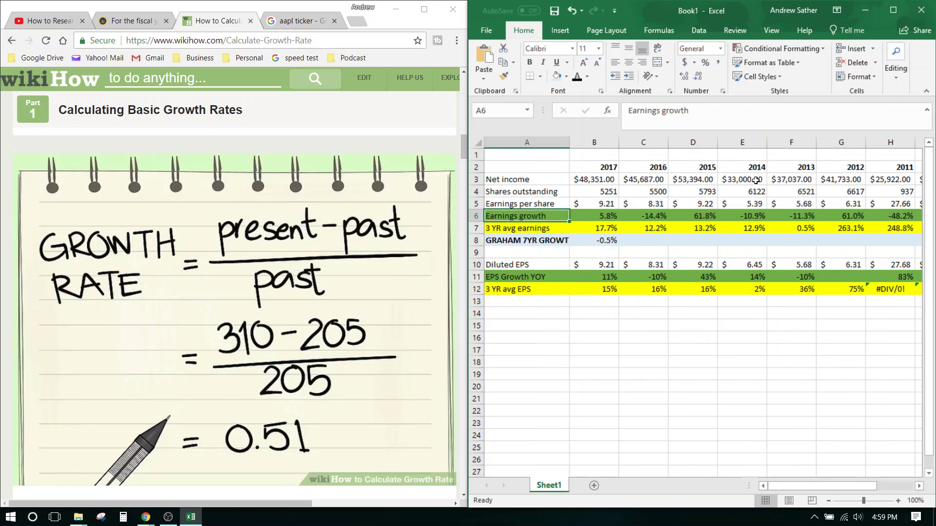
key("Right")
key("Left")
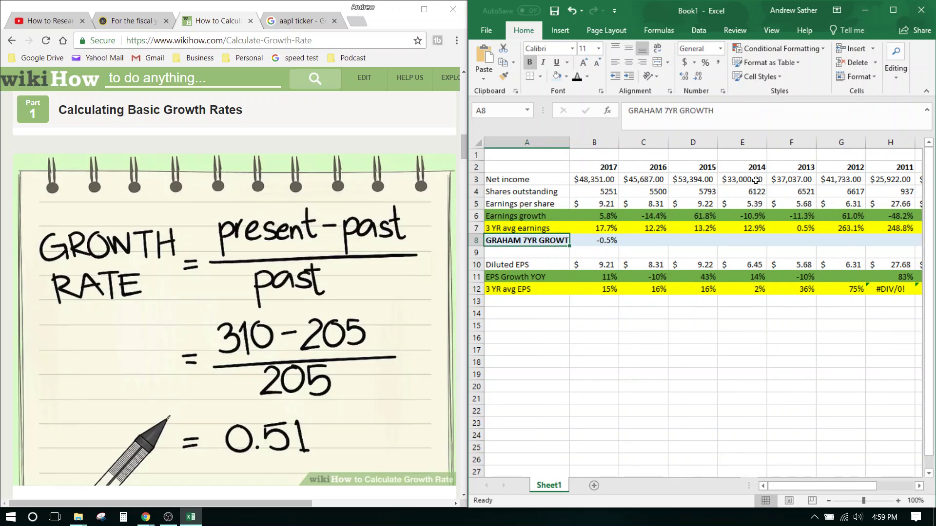
key("Up")
key("Up")
key("Up")
key("Up")
key("Up")
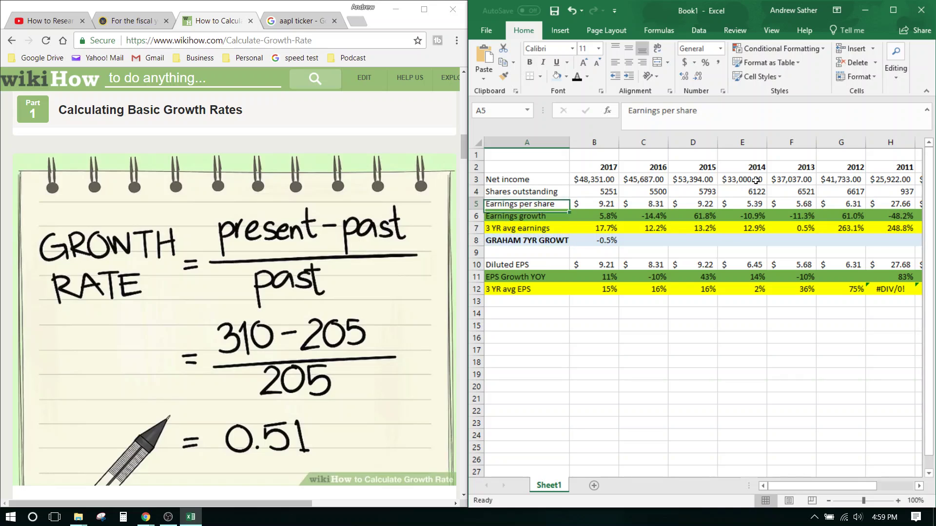
- Trace the net income row to its oldest year and inspect the 2010 base value in I3
key("Right")
key("Right")
key("Right")
key("Right")
key("Right")
key("Right")
key("Right")
key("Right")
key("Right")
key("Right")
key("Right")
key("Right")
key("Right")
key("Left")
key("Left")
key("Left")
key("Left")
key("Left")
key("Left")
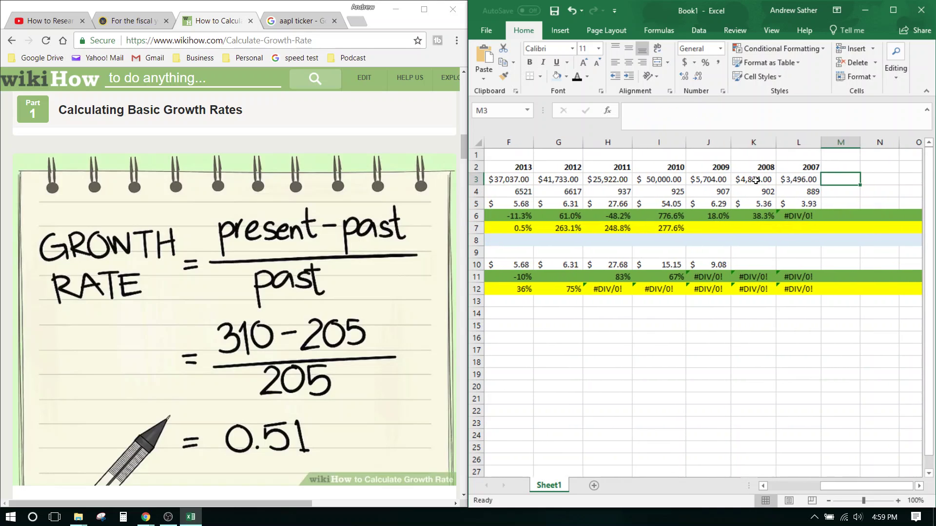
key("Right")
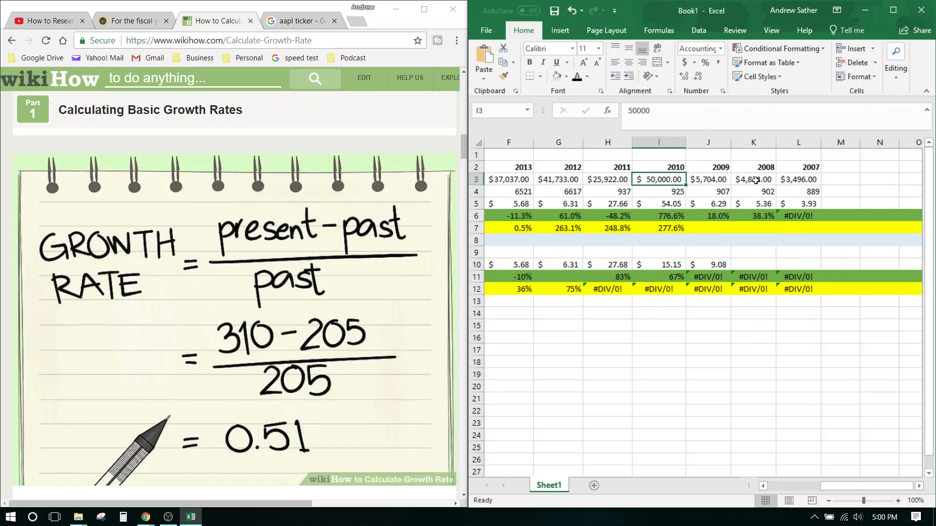
- Examine the most recent net incomes, from 2017 to 2015, in B3:D3
key("Left")
key("Left")
key("Left")
key("Left")
key("Left")
key("Left")
key("Left")
key("Left")
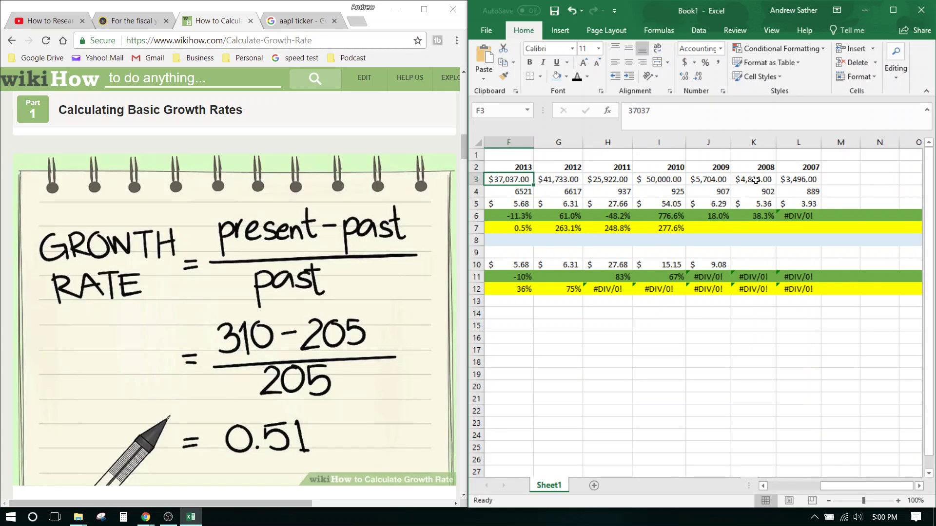
key("Right")
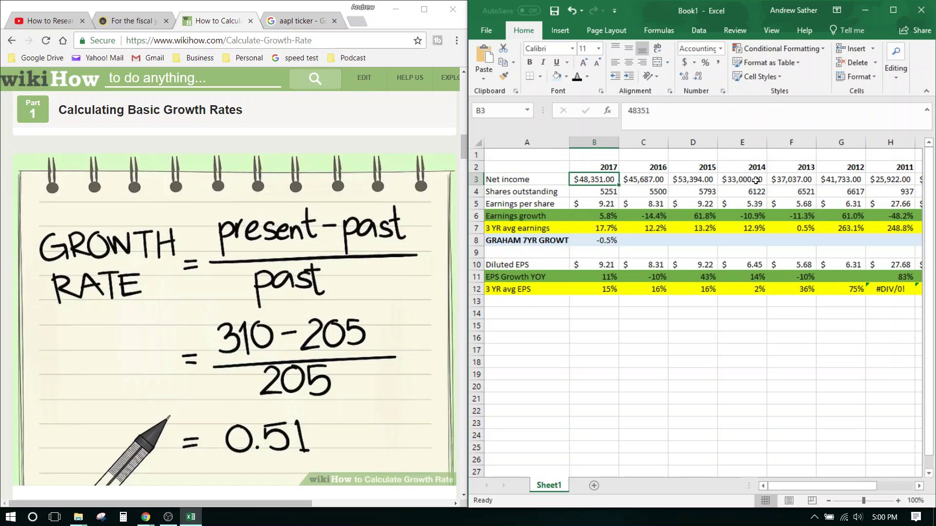
key("Right")
key("Right")
key("Right")
key("Left")
key("Left")
key("Left")
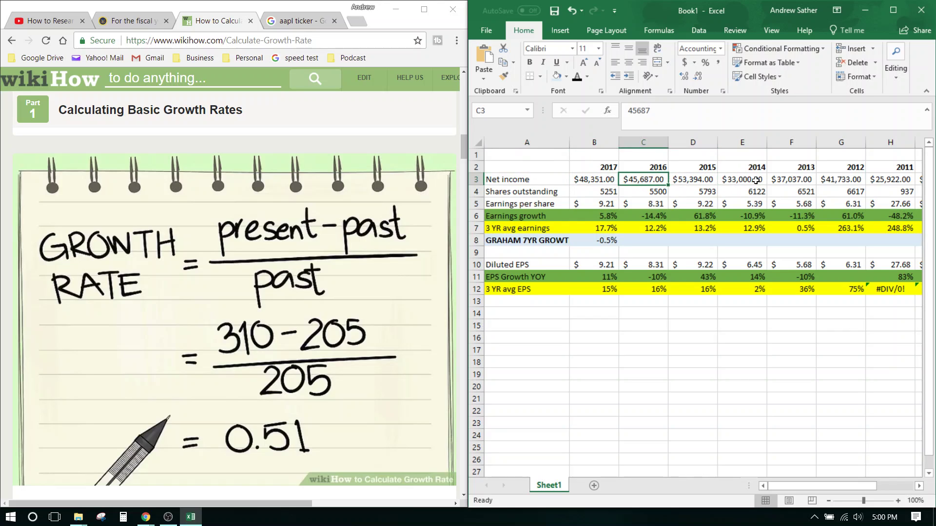
- Follow the net income row from the most recent years back to the 2010 value in I3
key("Right")
key("Right")
key("Right")
key("Right")
key("Right")
key("Right")
key("Right")
key("Right")
key("Right")
key("Right")
key("Right")
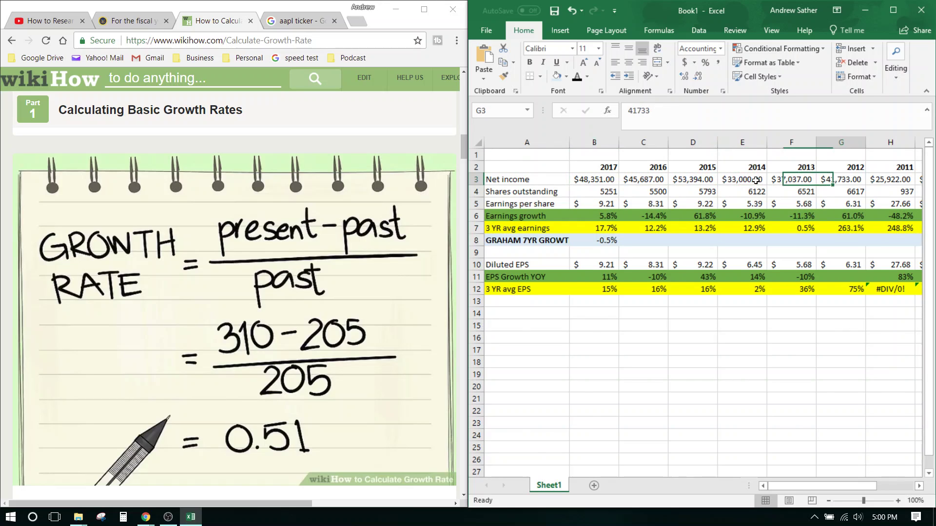
key("Left")
key("Left")
key("Left")
key("Left")
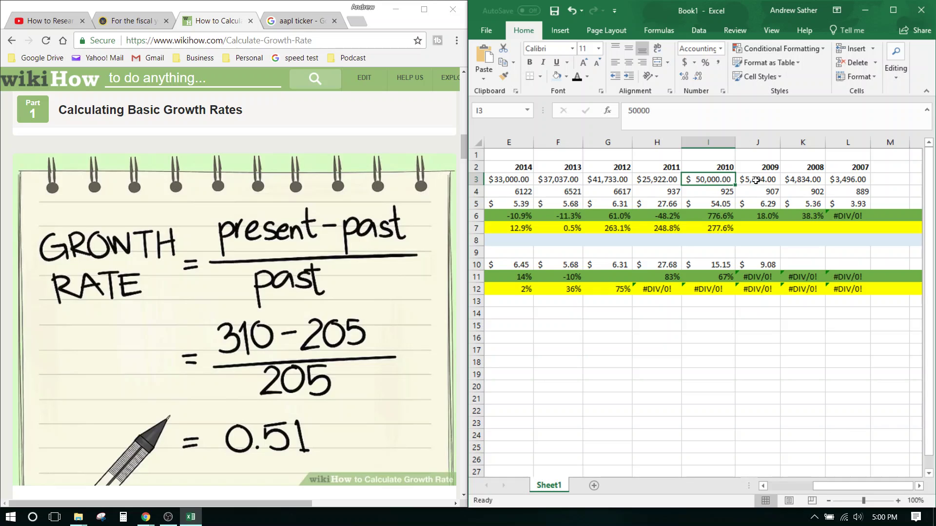
- Compare the 2007 to 2009 net incomes with those from 2010 to 2013
key("Right")
key("Right")
key("Right")
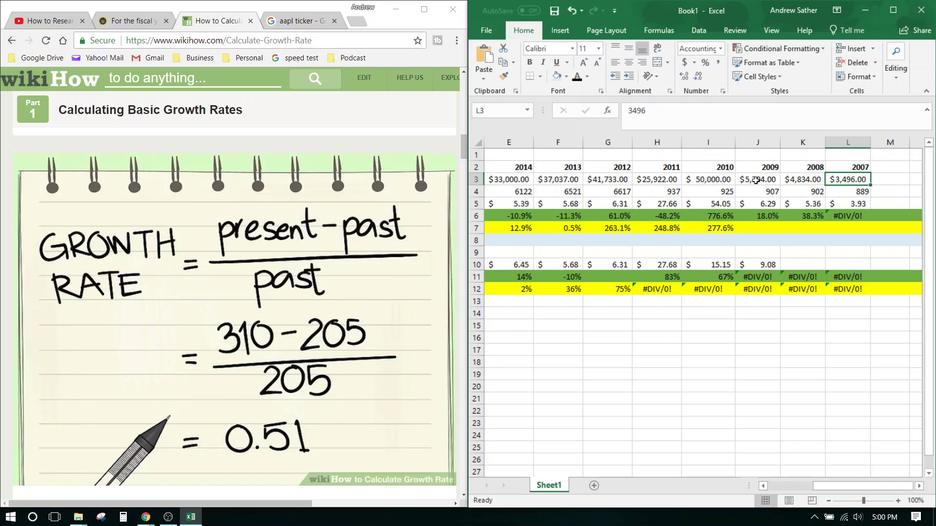
key("Left")
key("Left")
key("Right")
key("Right")
key("Left")
key("Left")
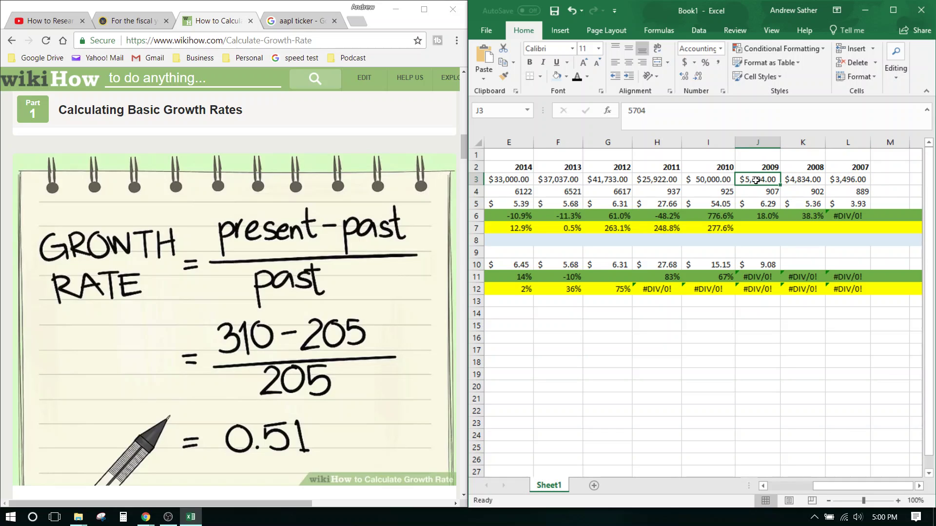
key("Left")
key("Left")
key("Left")
key("Left")
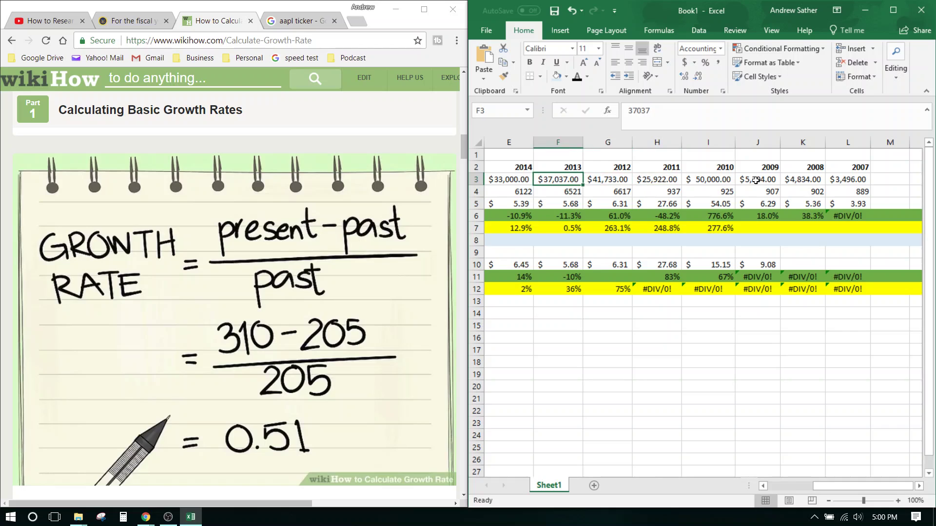
key("Right")
key("Right")
key("Right")
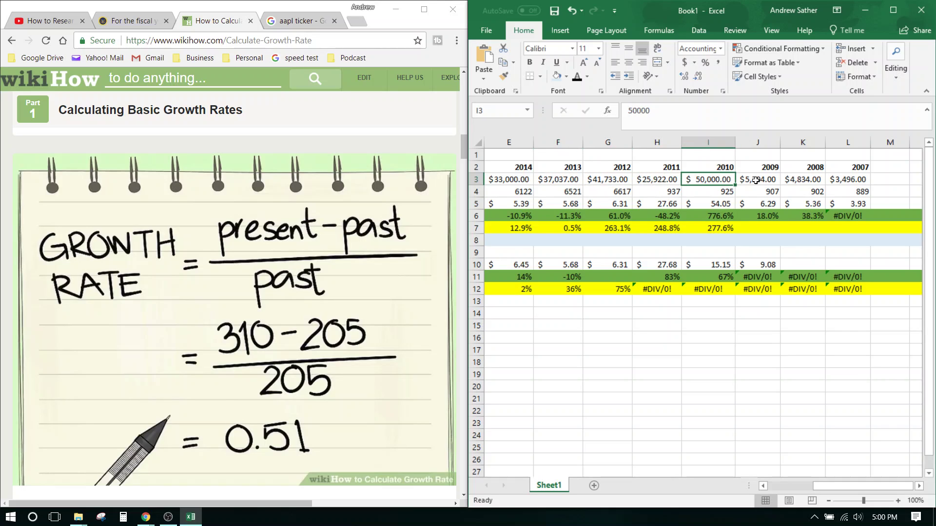
- Compare the net incomes between the 2010 value in I3 and the 2015 value in D3
key("Left")
key("Left")
key("Left")
key("Left")
key("Left")
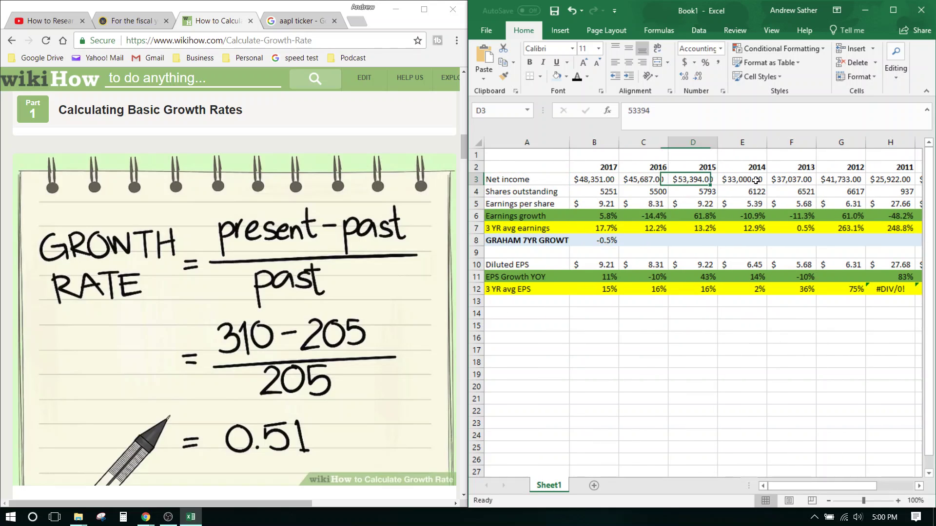
key("Right")
key("Right")
key("Right")
key("Right")
key("Right")
- Review the net income row from the 2010 value through the most recent year to its label in A3
key("Left")
key("Left")
key("Left")
key("Left")
key("Left")
key("Left")
key("Left")
key("Left")
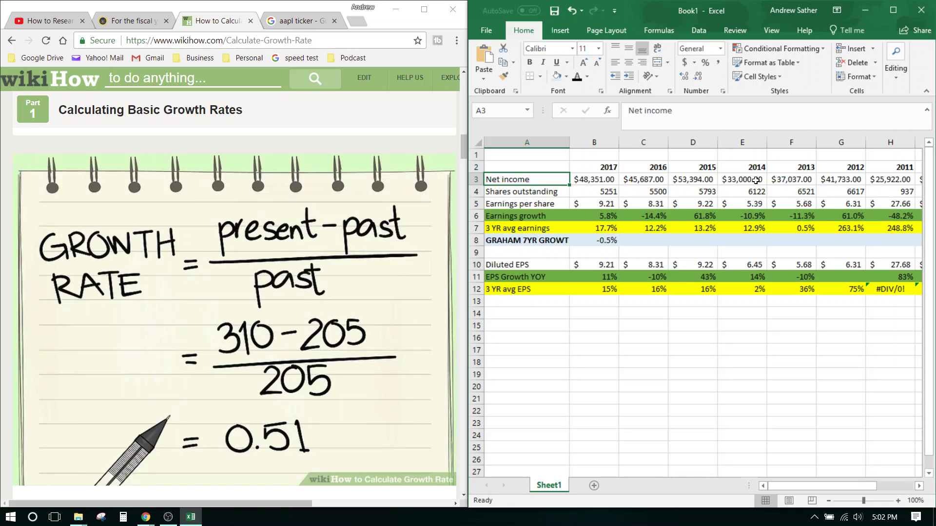
left_click(168, 516)
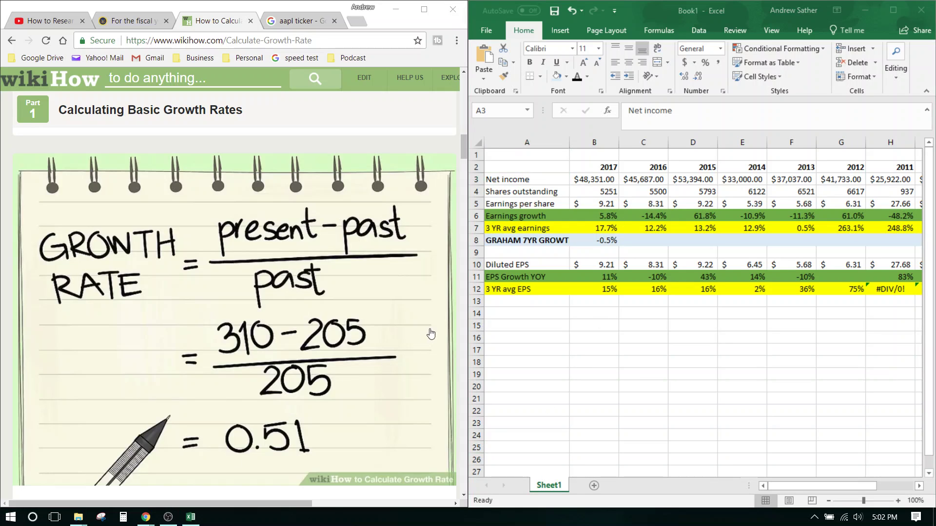